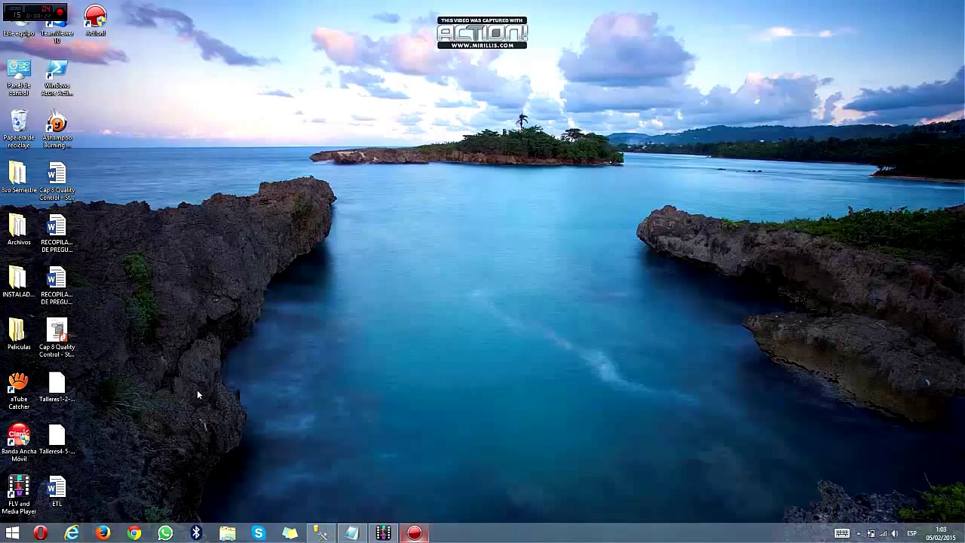
Open SQL Server Business Intelligence Development Studio, restore its window to a smaller size and reposition it on the desktop.
{"action": "left_click", "coordinate": [12, 533]}
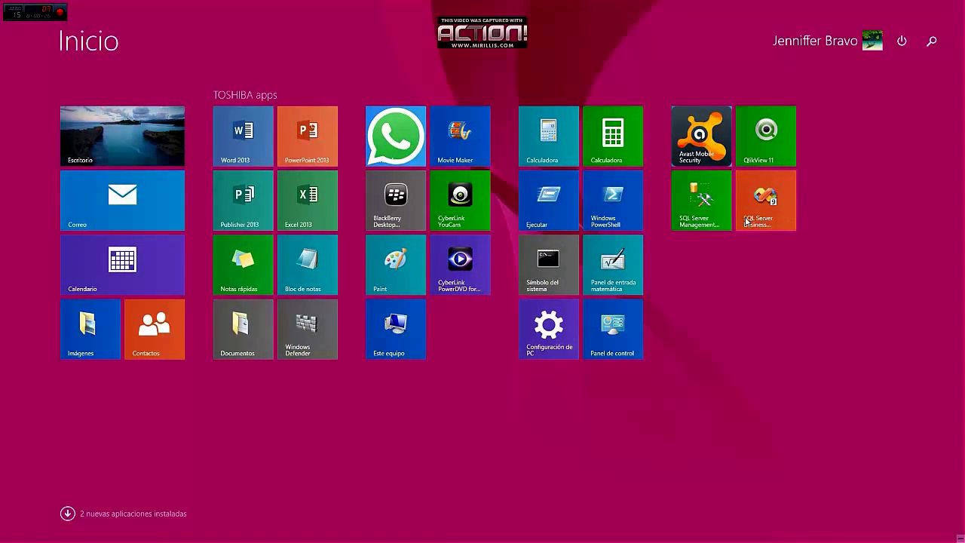
{"action": "left_click", "coordinate": [786, 216]}
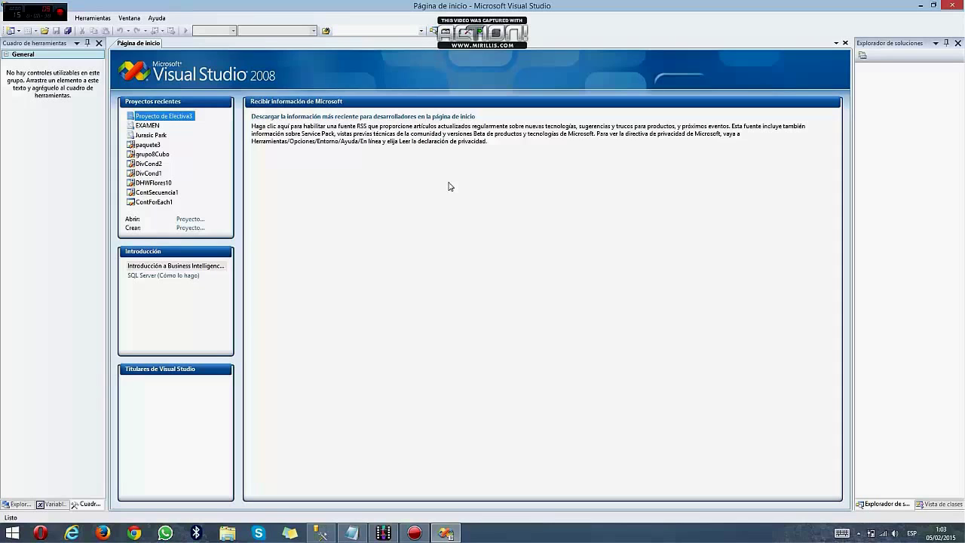
{"action": "left_click", "coordinate": [933, 6]}
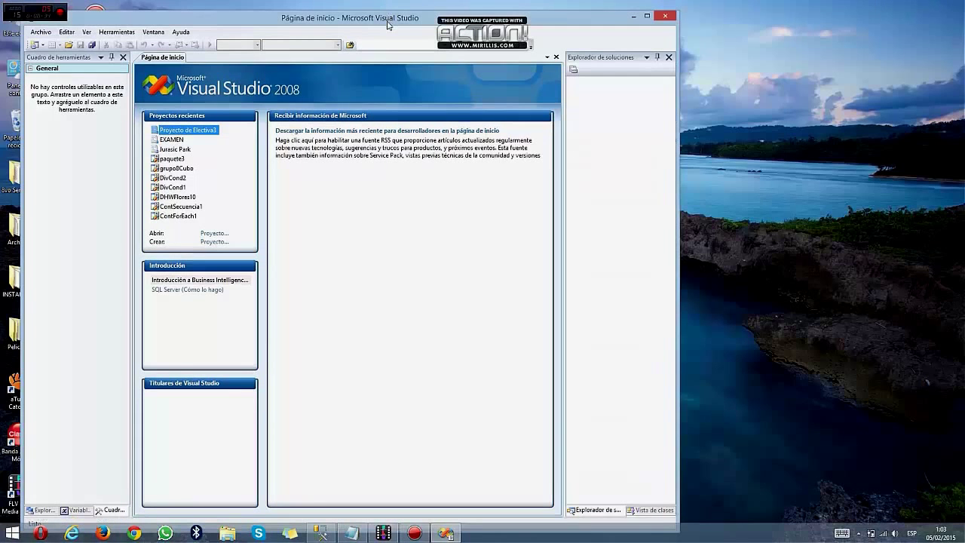
{"action": "left_click_drag", "start_coordinate": [388, 24], "coordinate": [473, 19]}
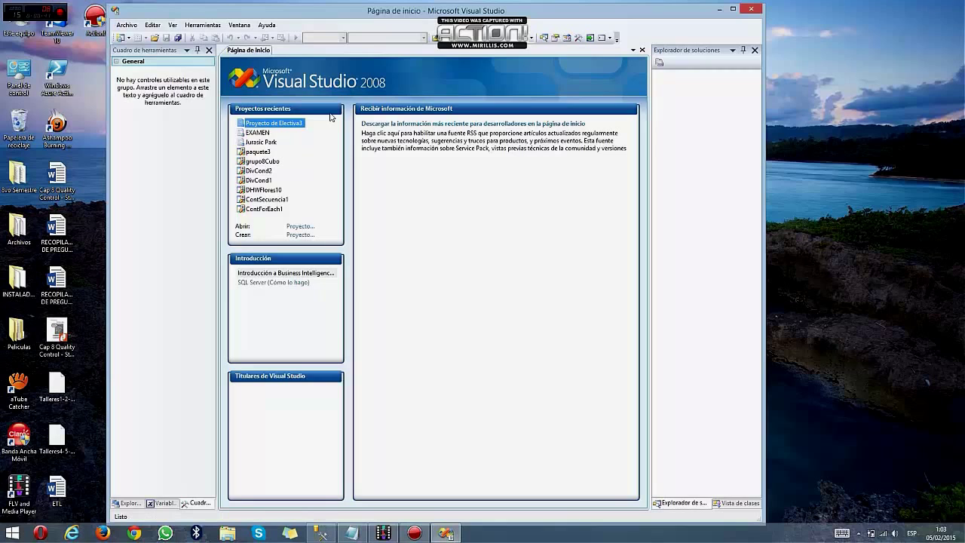
Start a new project using the Integration Services template from the Business Intelligence project types.
{"action": "left_click", "coordinate": [130, 27]}
{"action": "left_click", "coordinate": [128, 25]}
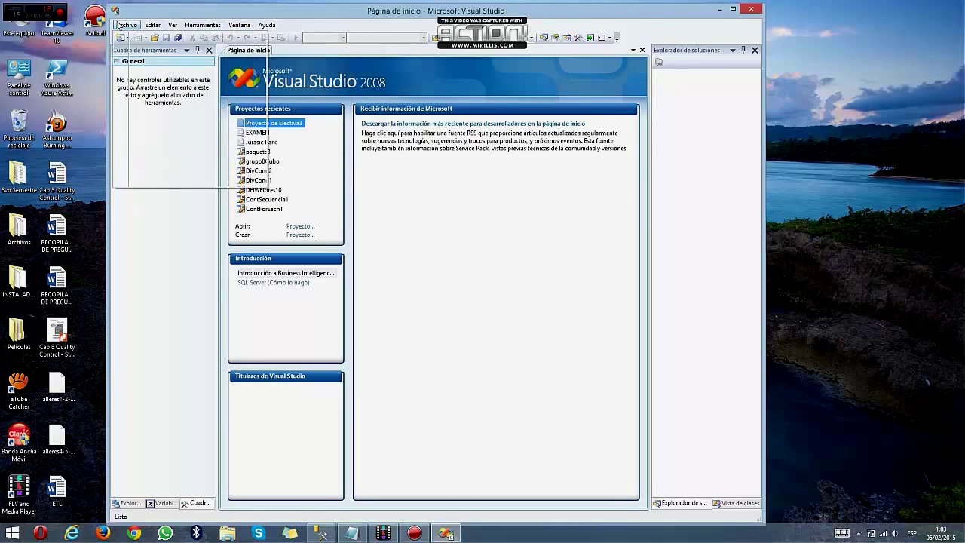
{"action": "left_click", "coordinate": [126, 25]}
{"action": "mouse_move", "coordinate": [155, 36]}
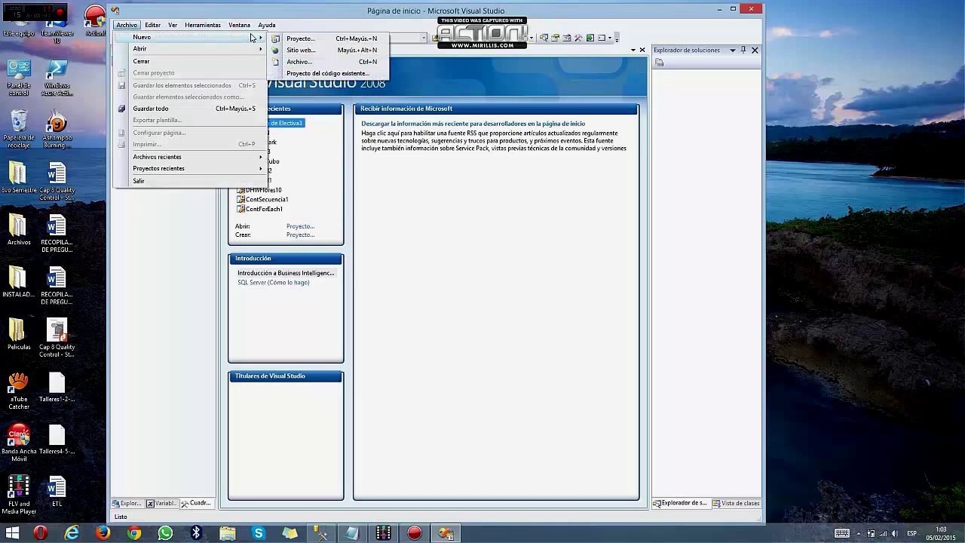
{"action": "left_click", "coordinate": [300, 39]}
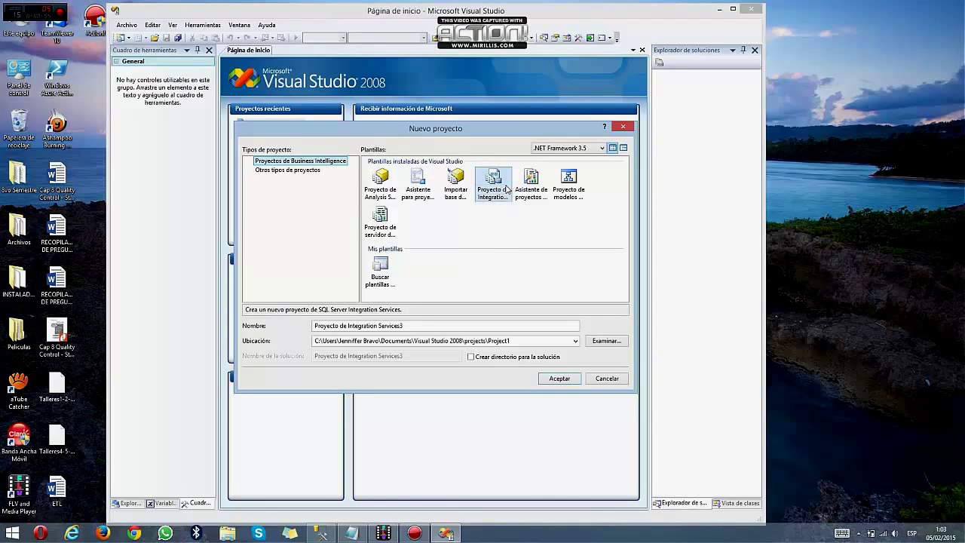
{"action": "left_click", "coordinate": [499, 184]}
Name the project "Proyecto de Integration Electiva3" and create it in the proposed location.
{"action": "left_click", "coordinate": [426, 326]}
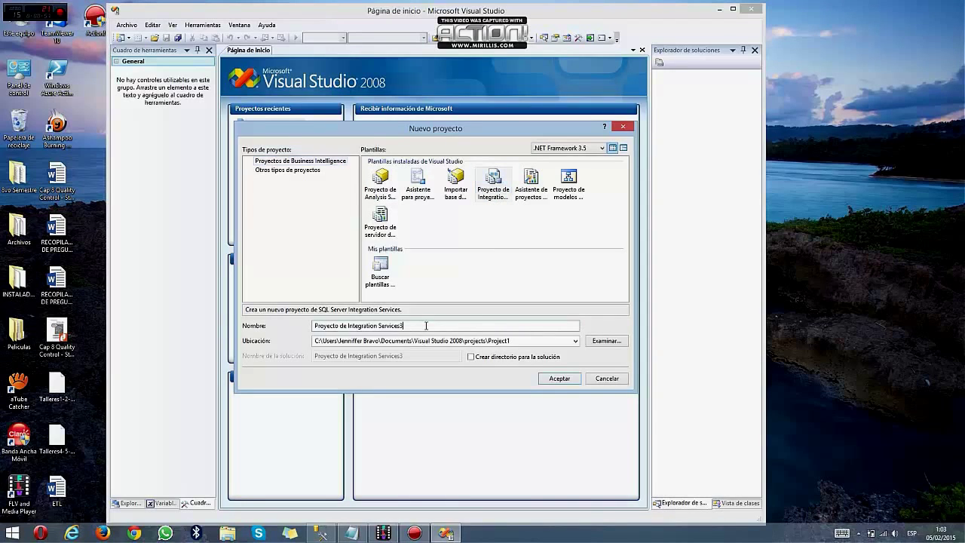
{"action": "key", "text": "BackSpace"}
{"action": "key", "text": "BackSpace"}
{"action": "key", "text": "BackSpace"}
{"action": "key", "text": "BackSpace"}
{"action": "key", "text": "BackSpace"}
{"action": "key", "text": "BackSpace"}
{"action": "type", "text": "3"}
{"action": "left_click", "coordinate": [559, 378]}
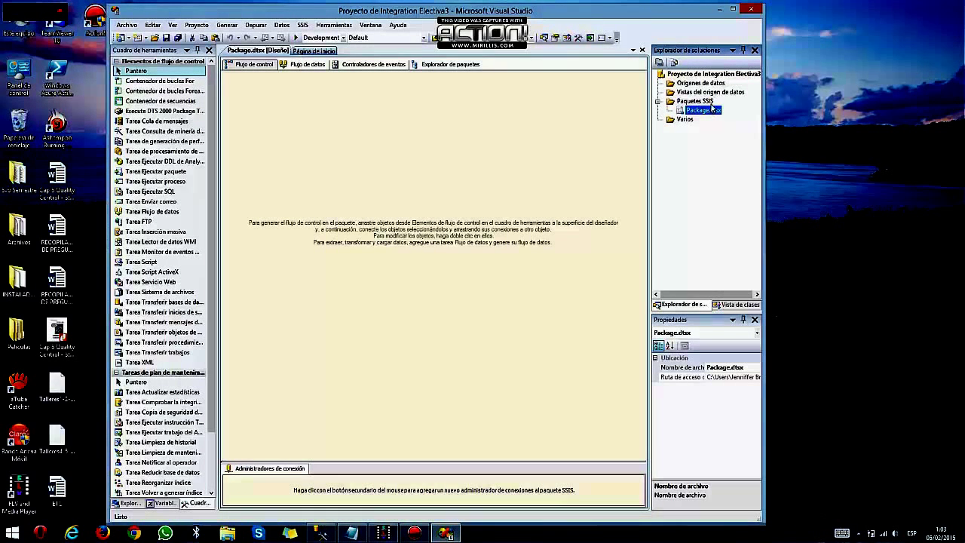
Maximize the window and view the package's data flow design, ending back on its control flow.
{"action": "left_click", "coordinate": [733, 10]}
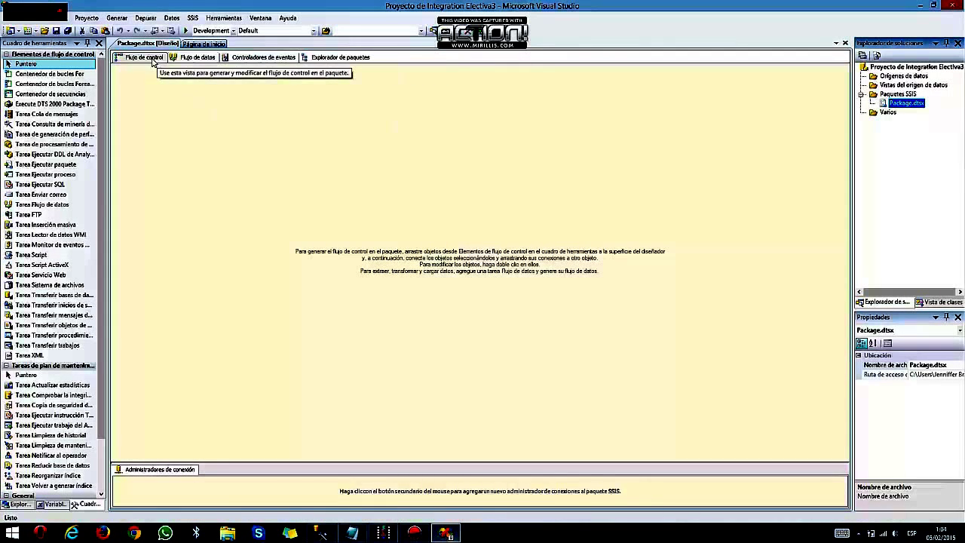
{"action": "left_click", "coordinate": [192, 60]}
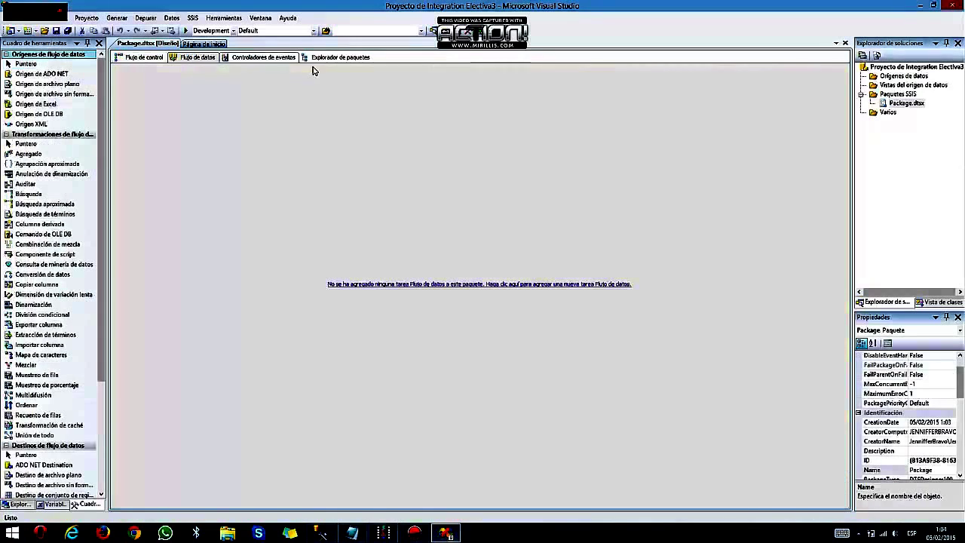
{"action": "left_click", "coordinate": [142, 58]}
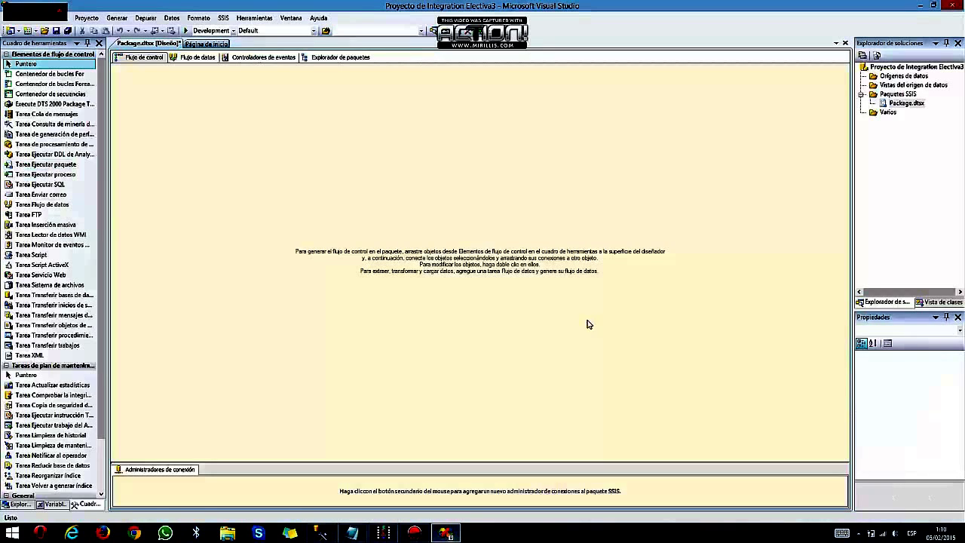
Add a bulk insert task (Tarea Inserción masiva) to the upper-left area of the package's control flow.
{"action": "left_click_drag", "start_coordinate": [52, 84], "coordinate": [512, 87]}
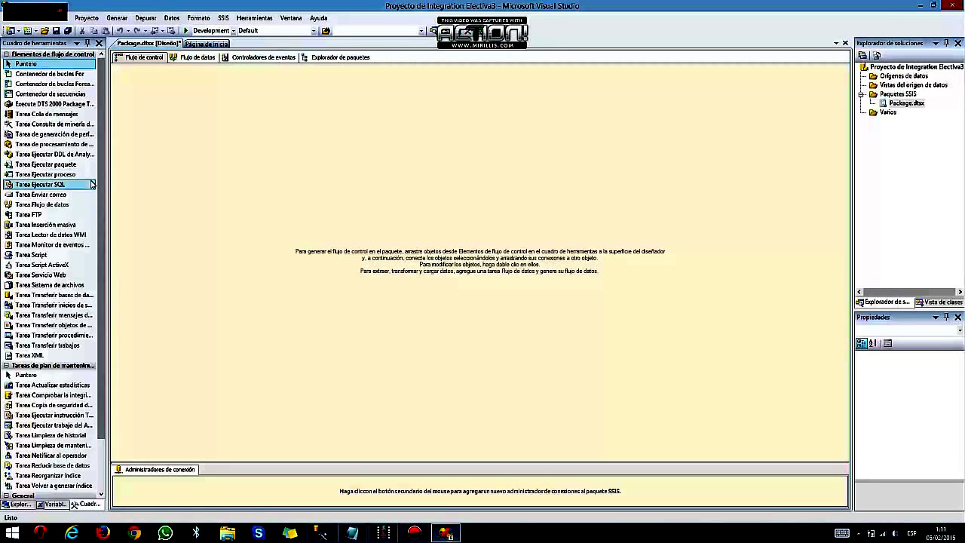
{"action": "left_click_drag", "start_coordinate": [51, 226], "coordinate": [164, 105]}
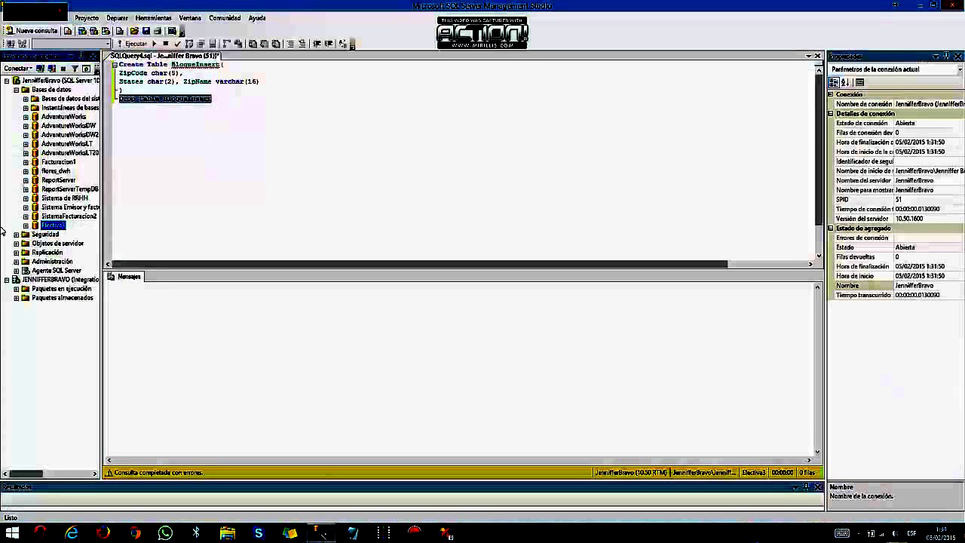
Run only the Create Table BloqueInsert statement (ZipCode char(5), States char(2), ZipName varchar(16)) against the Electiva3 database.
{"action": "left_click", "coordinate": [25, 225]}
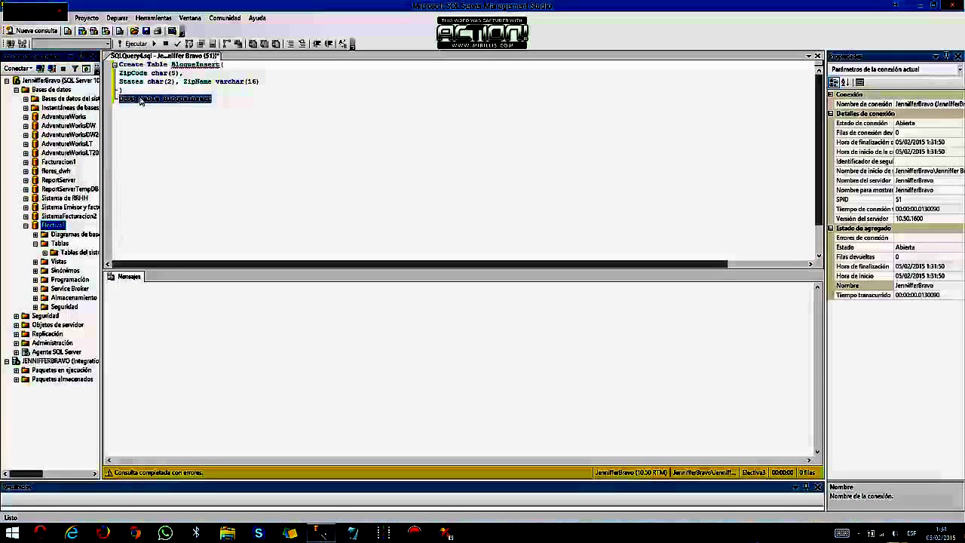
{"action": "left_click_drag", "start_coordinate": [122, 89], "coordinate": [118, 65]}
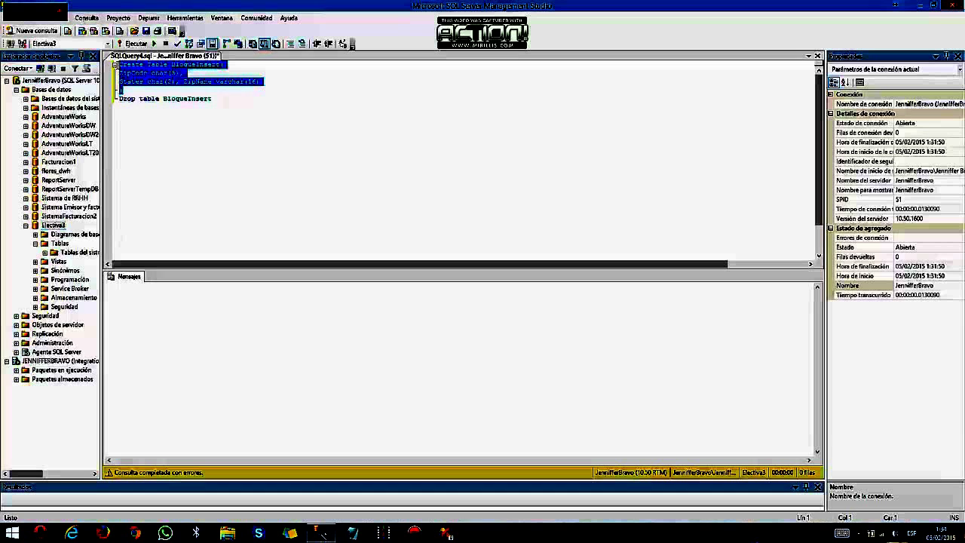
{"action": "left_click", "coordinate": [134, 43]}
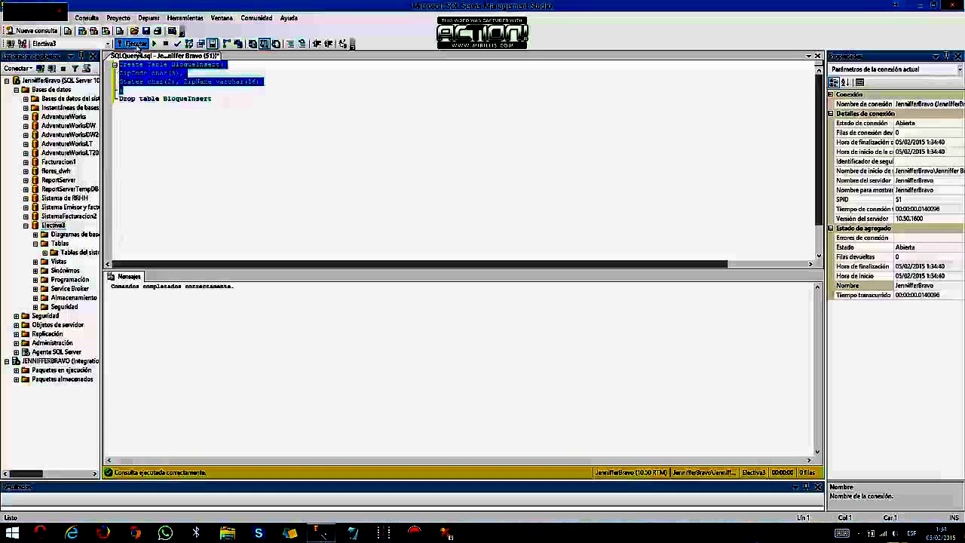
{"action": "left_click", "coordinate": [151, 224]}
Refresh the Electiva3 database and expand its tables down to the contents of dbo.BloqueInsert.
{"action": "left_click", "coordinate": [47, 225]}
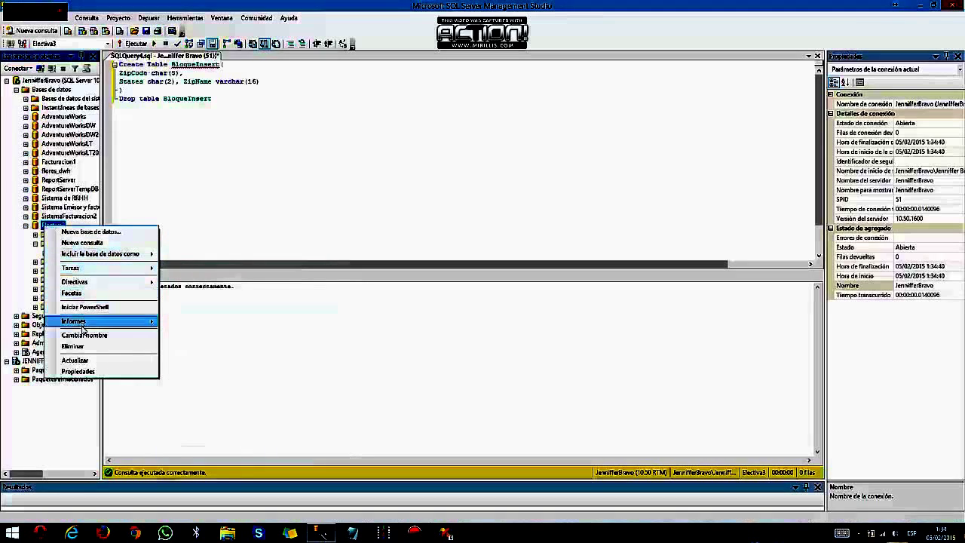
{"action": "left_click", "coordinate": [75, 360]}
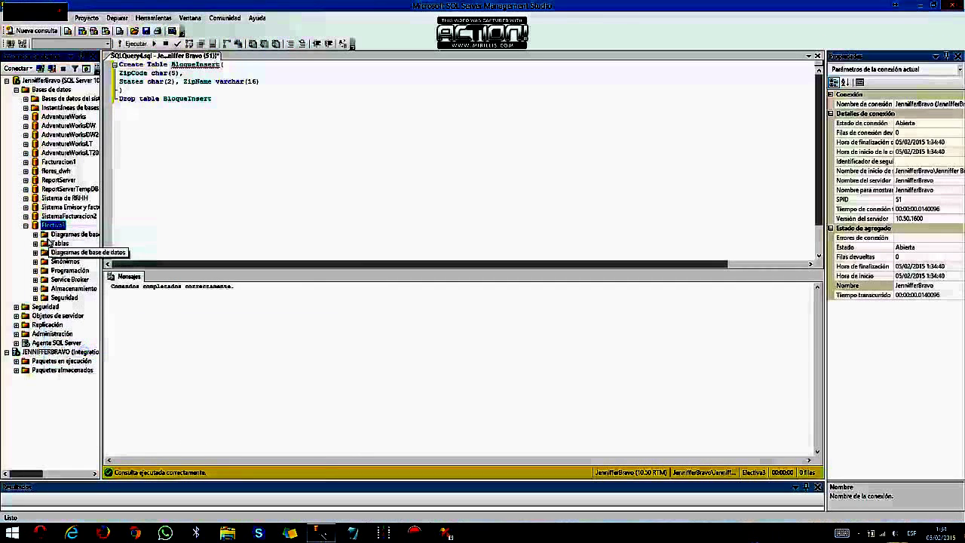
{"action": "left_click", "coordinate": [34, 243]}
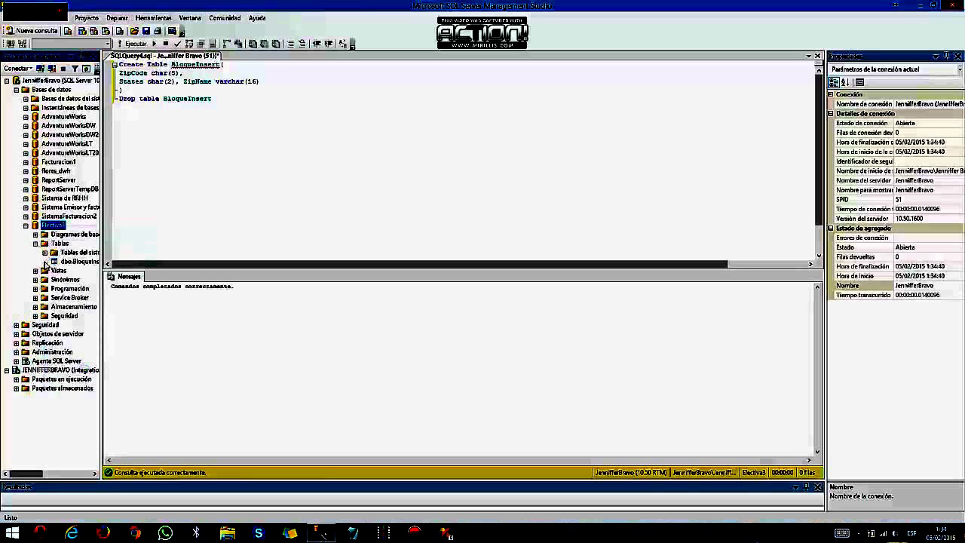
{"action": "left_click", "coordinate": [44, 262]}
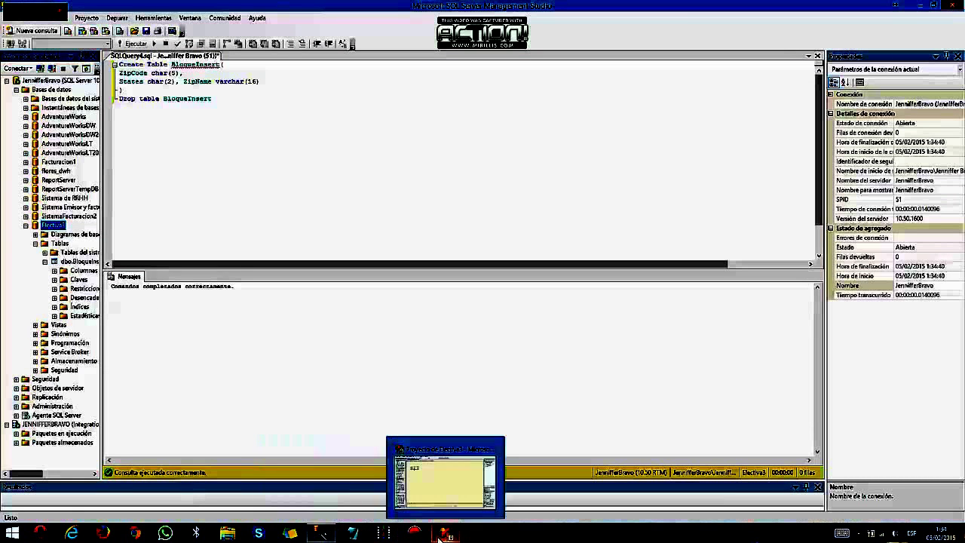
Switch to Visual Studio and open the Carga Masiva task for editing.
{"action": "left_click", "coordinate": [444, 472]}
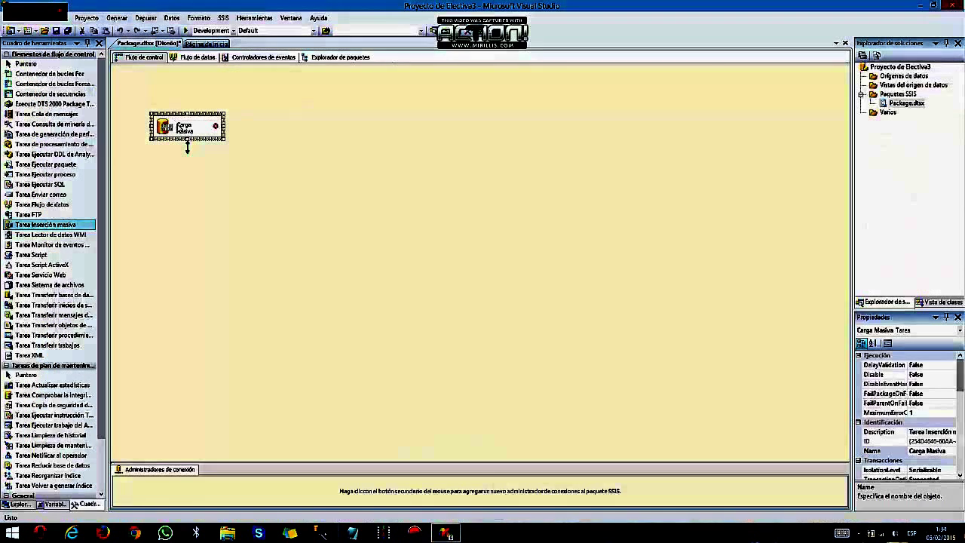
{"action": "right_click", "coordinate": [178, 125]}
{"action": "left_click", "coordinate": [206, 134]}
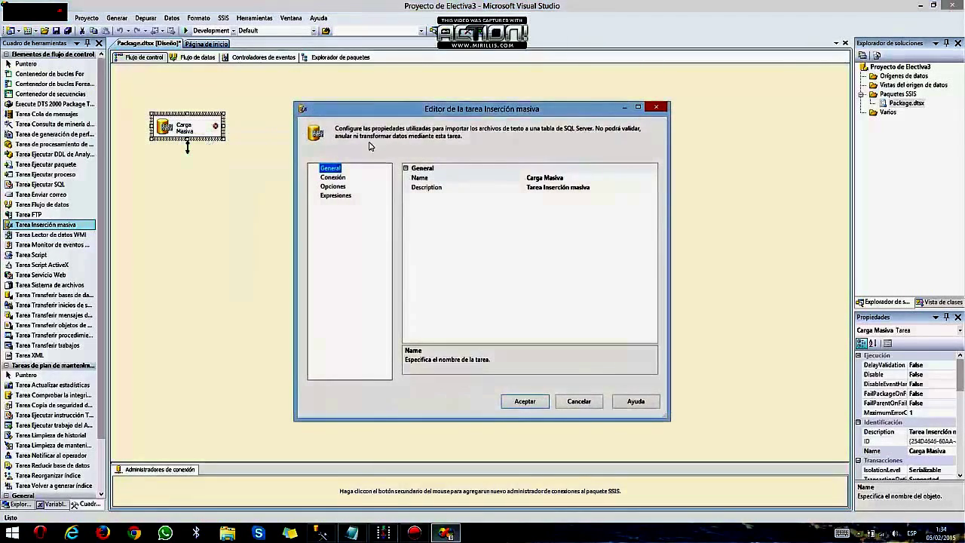
Set the task's destination connection to a new OLE DB connection manager based on the existing Electiva3 data connection.
{"action": "left_click", "coordinate": [341, 178]}
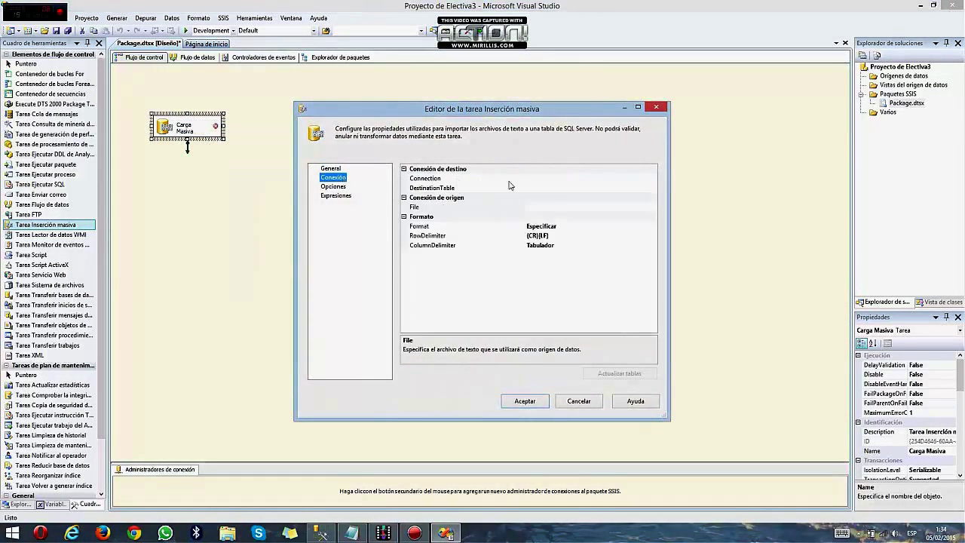
{"action": "left_click", "coordinate": [533, 179]}
{"action": "left_click", "coordinate": [653, 180]}
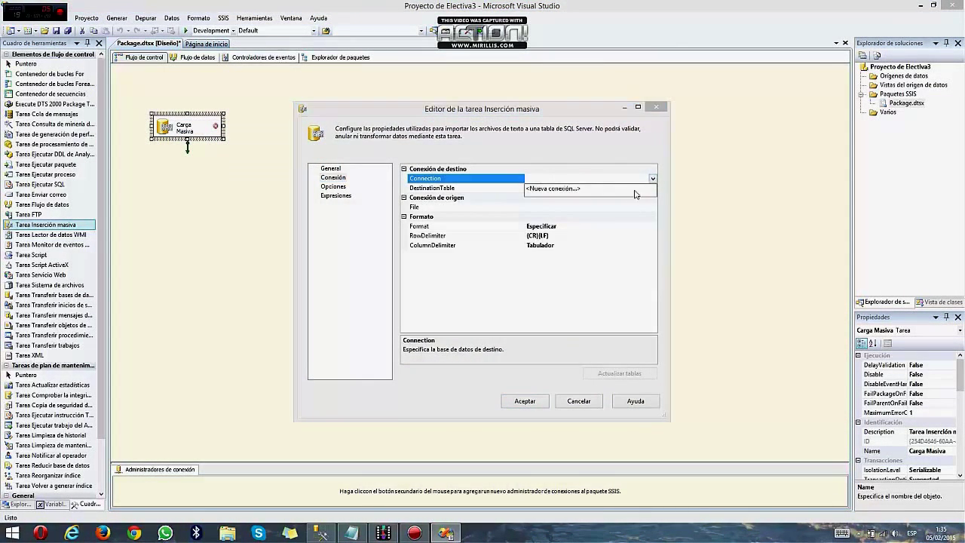
{"action": "left_click", "coordinate": [622, 194]}
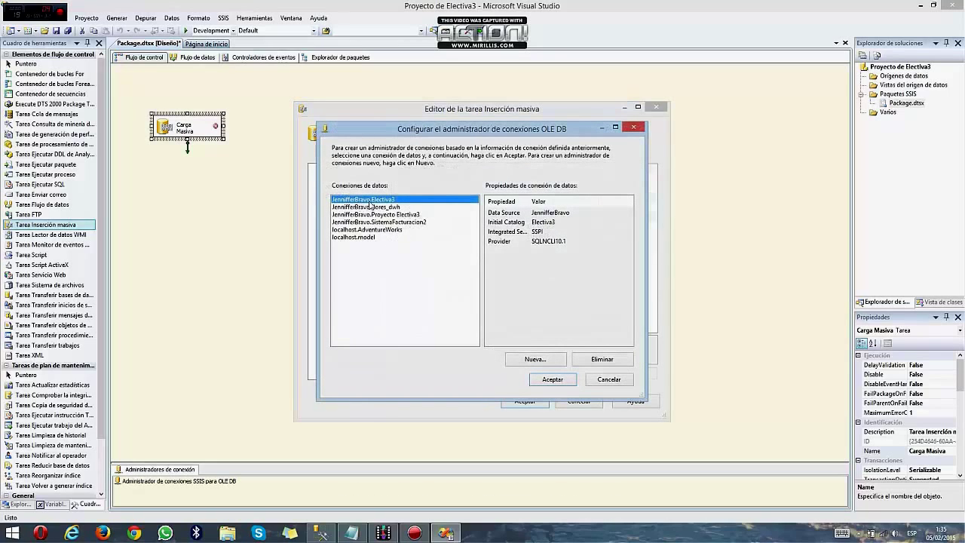
{"action": "left_click", "coordinate": [553, 380]}
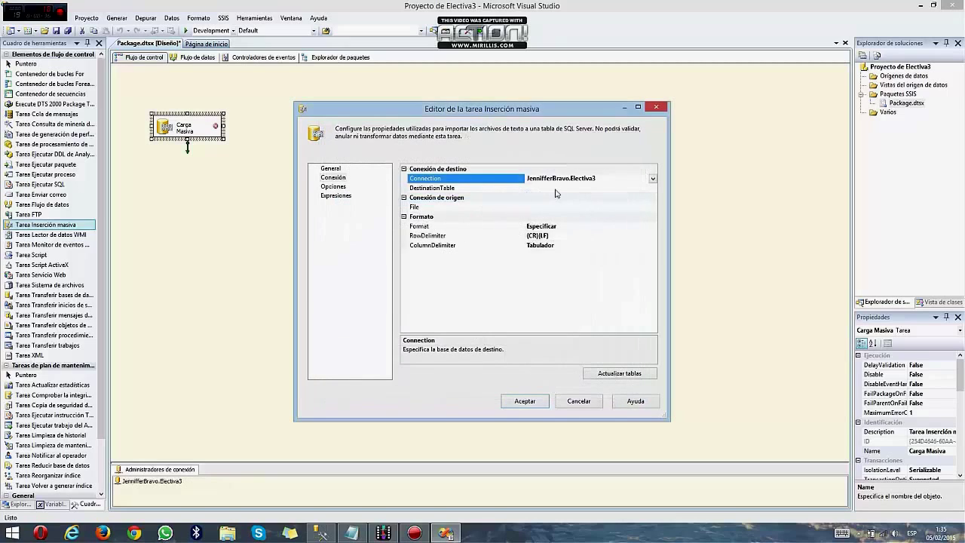
Set the destination table of the bulk insert to [Electiva3].[dbo].[BloqueInsert].
{"action": "left_click", "coordinate": [570, 187]}
{"action": "left_click", "coordinate": [653, 188]}
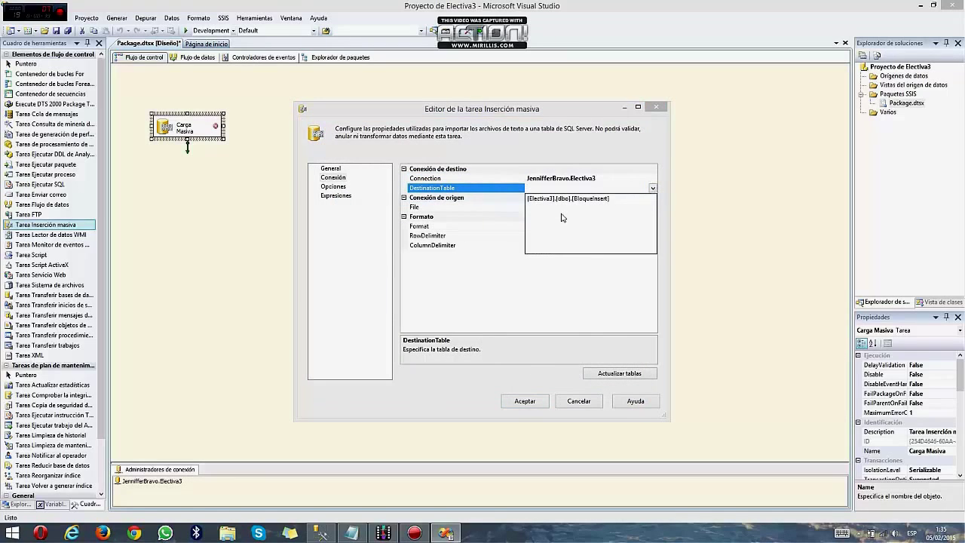
{"action": "left_click", "coordinate": [561, 199]}
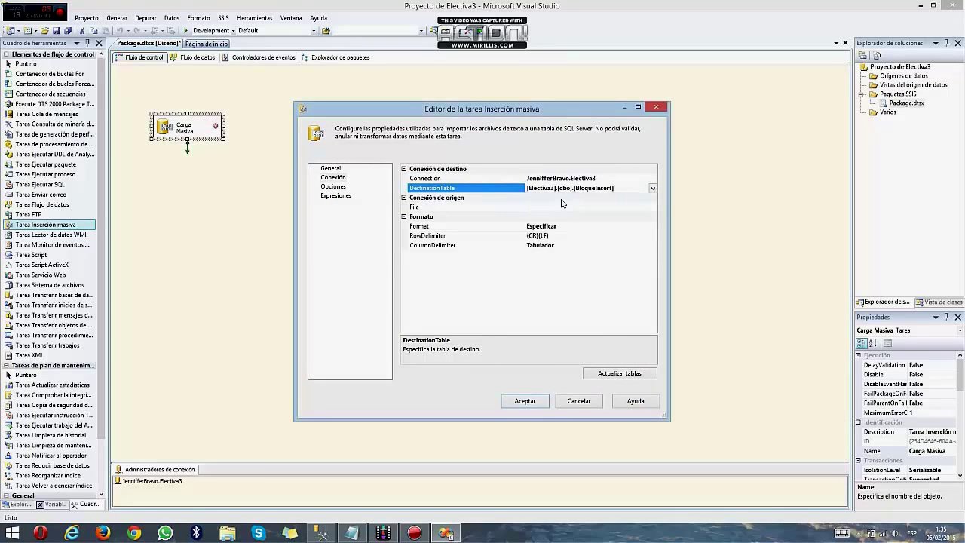
Switch to the ZipCode text file in Notepad and examine its column headers and first rows.
{"action": "left_click", "coordinate": [546, 207]}
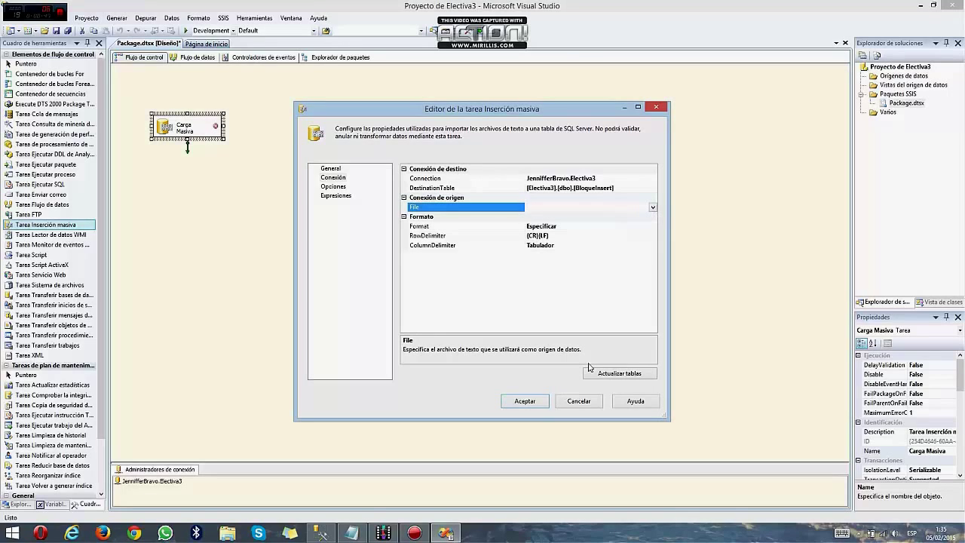
{"action": "left_click", "coordinate": [349, 535]}
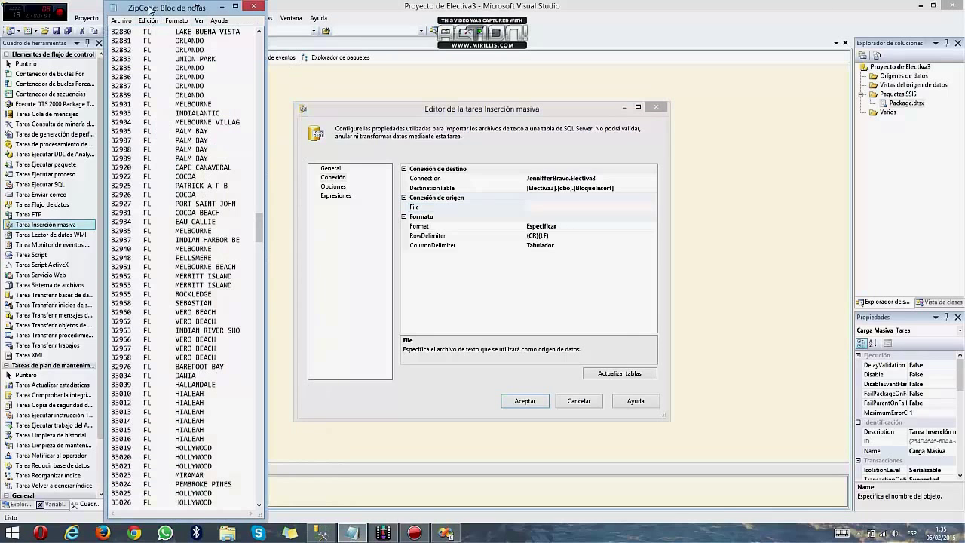
{"action": "left_click_drag", "start_coordinate": [259, 227], "coordinate": [270, 48]}
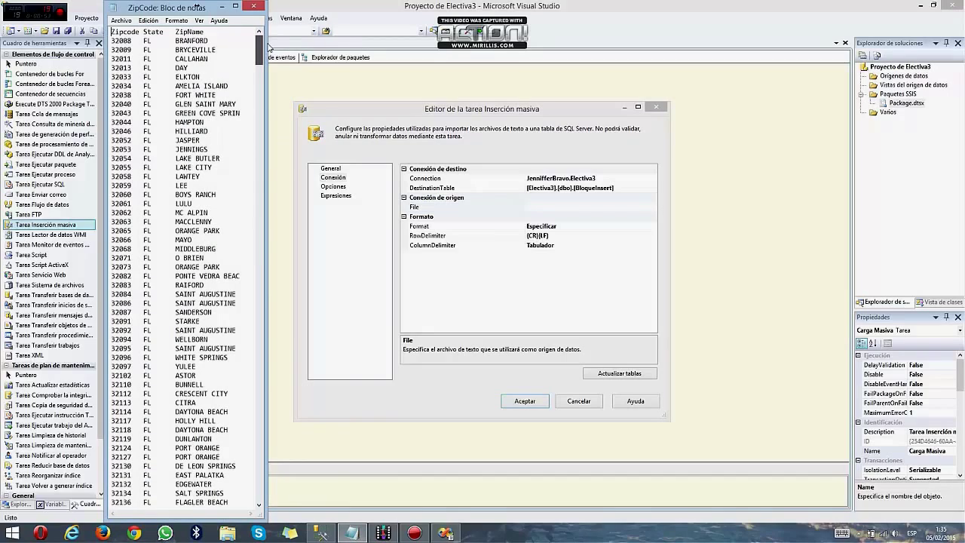
Set the bulk insert task's source file to ZipCode in the etl folder through a new existing-file connection.
{"action": "left_click", "coordinate": [548, 208]}
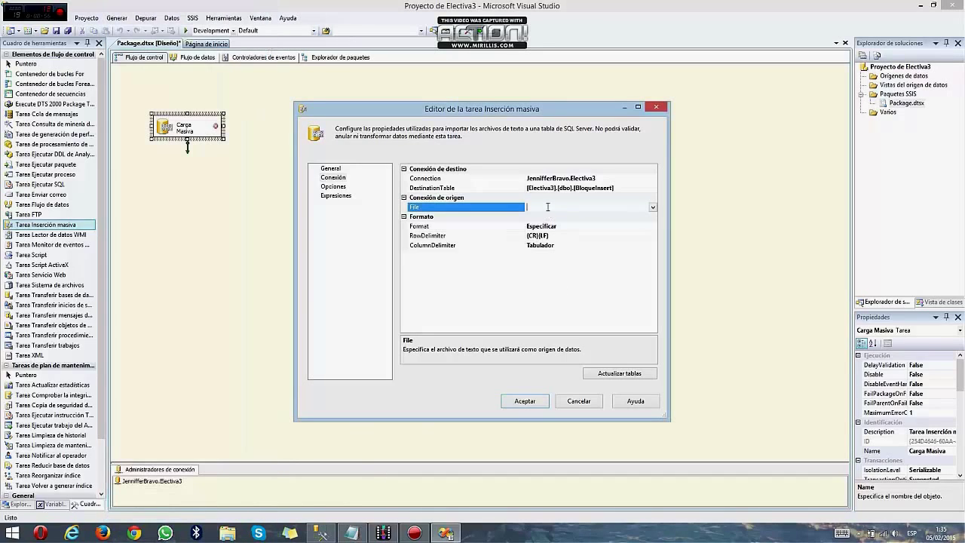
{"action": "left_click", "coordinate": [653, 208]}
{"action": "left_click", "coordinate": [626, 219]}
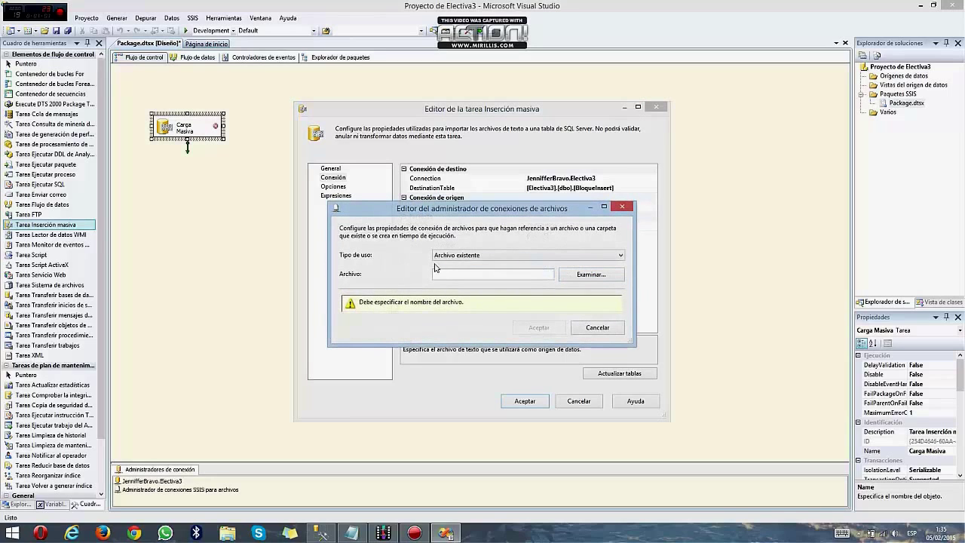
{"action": "left_click", "coordinate": [579, 276]}
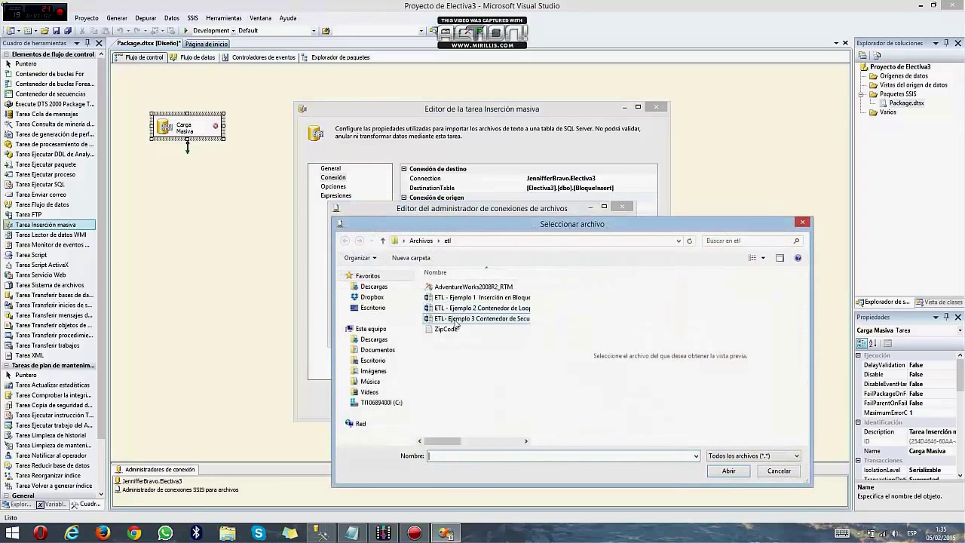
{"action": "double_click", "coordinate": [480, 330]}
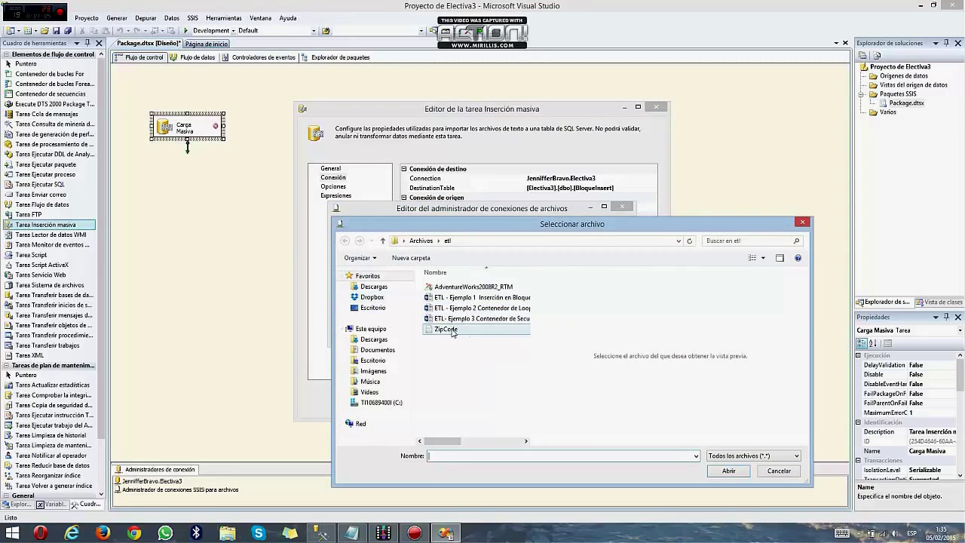
{"action": "left_click", "coordinate": [547, 305]}
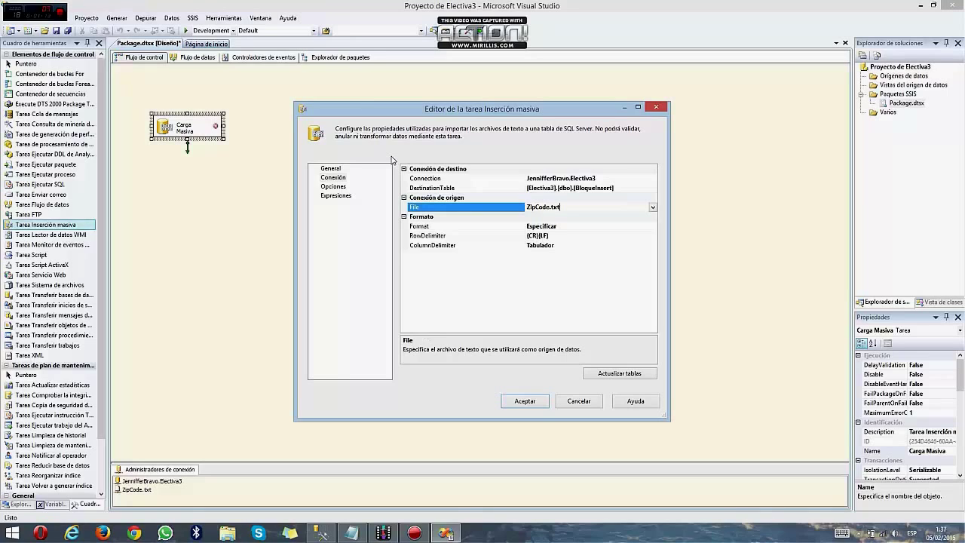
Edit the FirstRow value in the bulk insert task's advanced options and accept the task settings.
{"action": "left_click", "coordinate": [332, 168]}
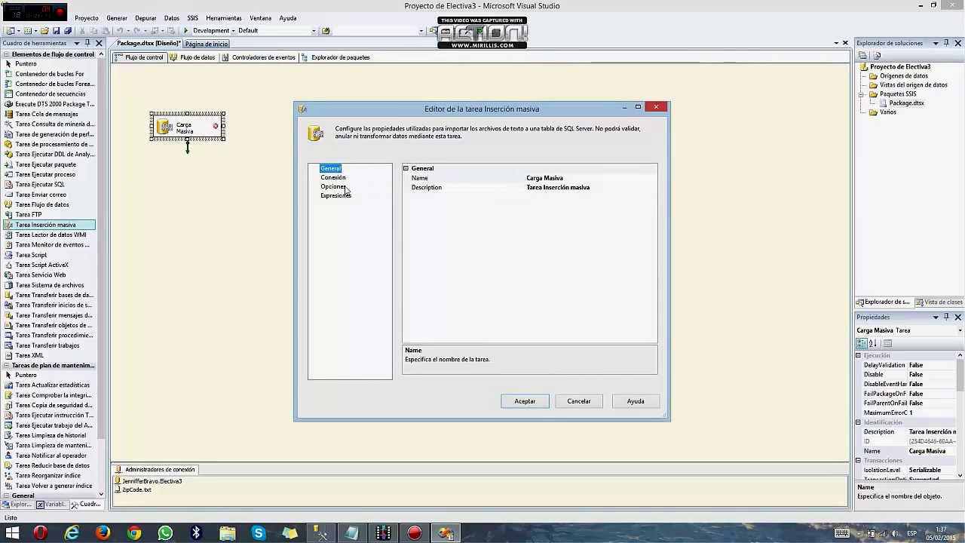
{"action": "left_click", "coordinate": [330, 188]}
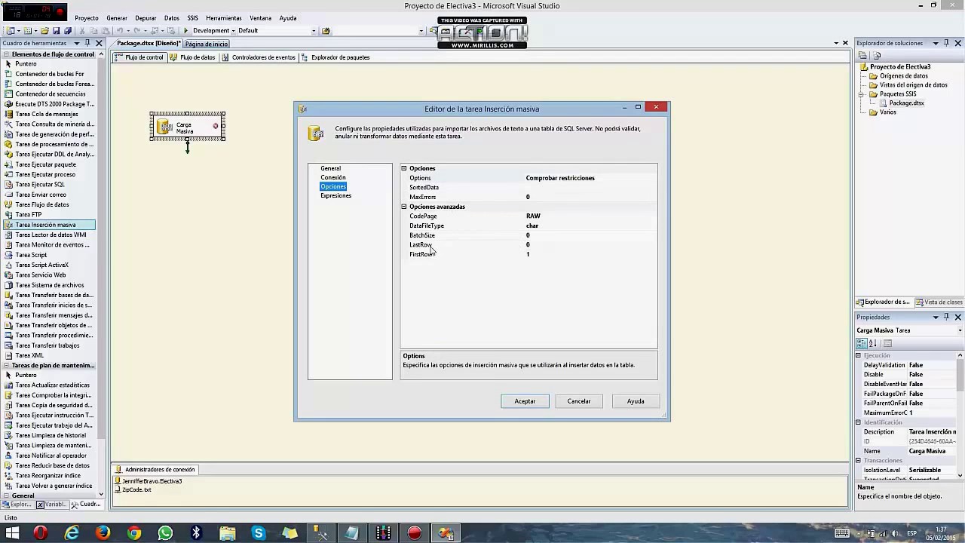
{"action": "left_click", "coordinate": [540, 254]}
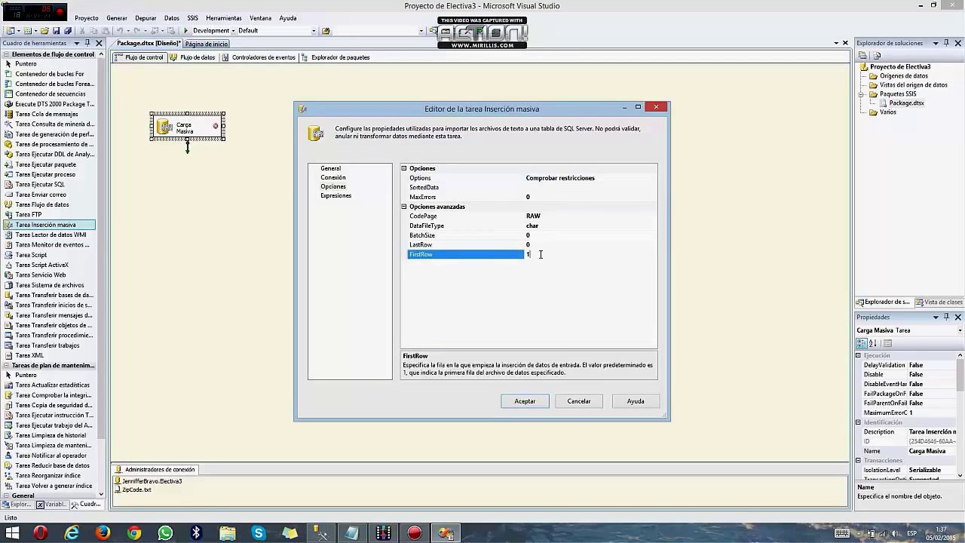
{"action": "key", "text": "BackSpace"}
{"action": "left_click", "coordinate": [541, 401]}
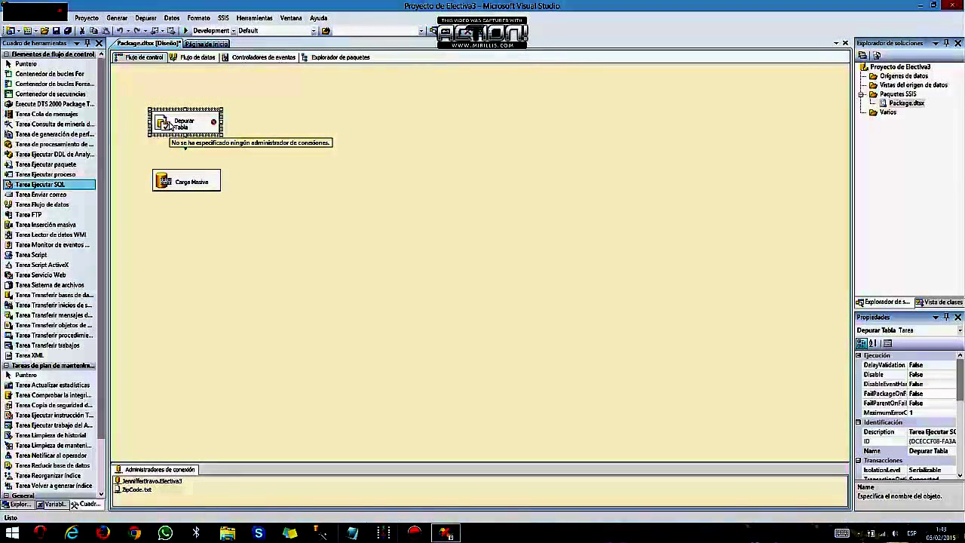
Open the Depurar Tabla task for editing and set its SQL statement to DELETE FROM BloqueInsert;.
{"action": "right_click", "coordinate": [170, 126]}
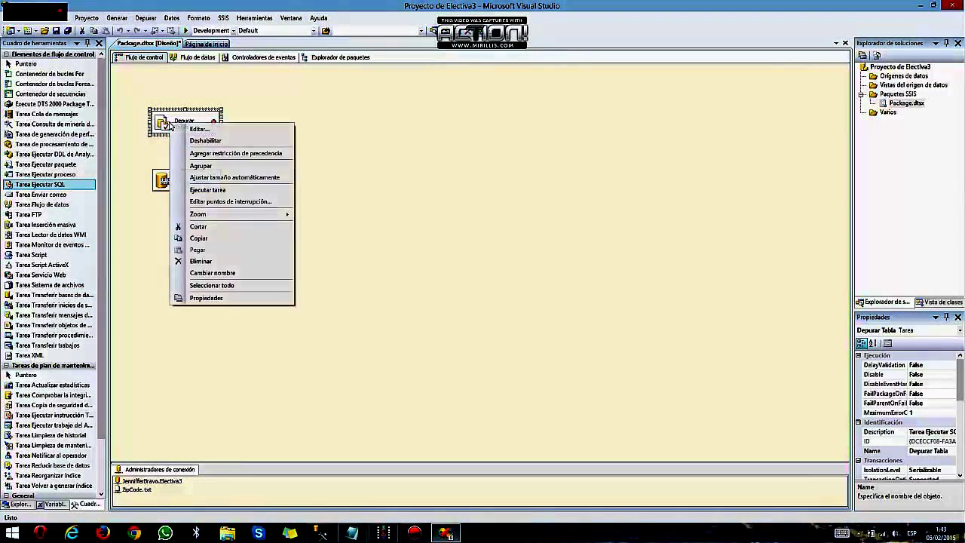
{"action": "left_click", "coordinate": [198, 129]}
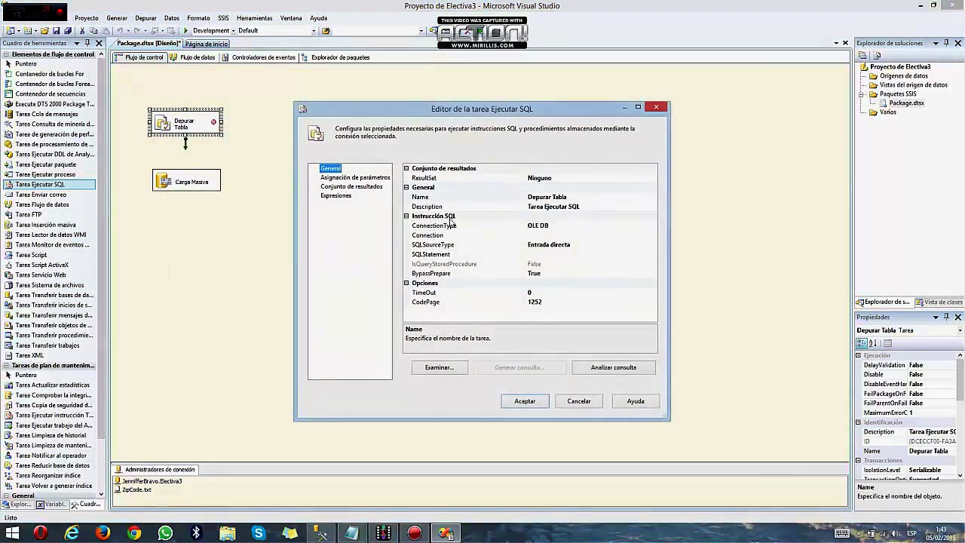
{"action": "left_click", "coordinate": [452, 256]}
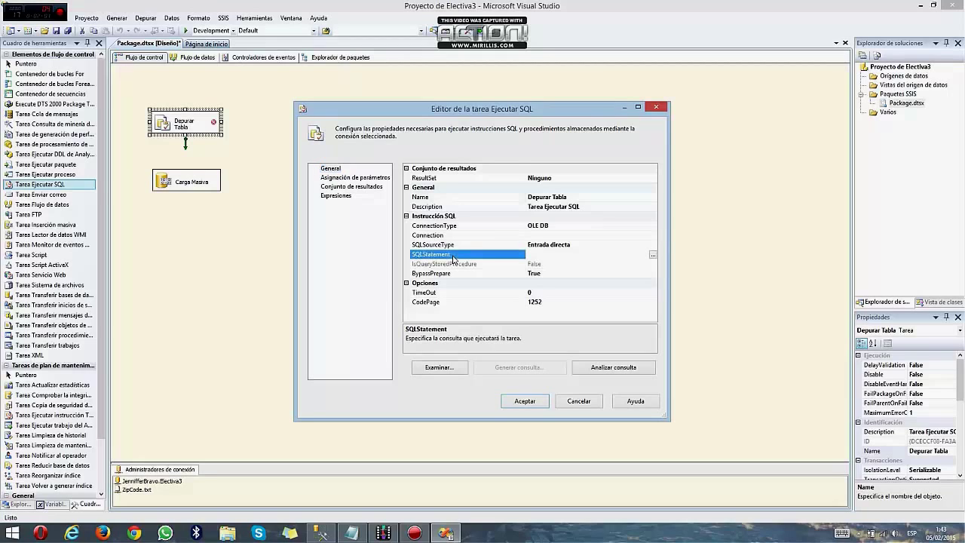
{"action": "left_click", "coordinate": [562, 254]}
{"action": "type", "text": "Deletefrom"}
{"action": "type", "text": "bloque in"}
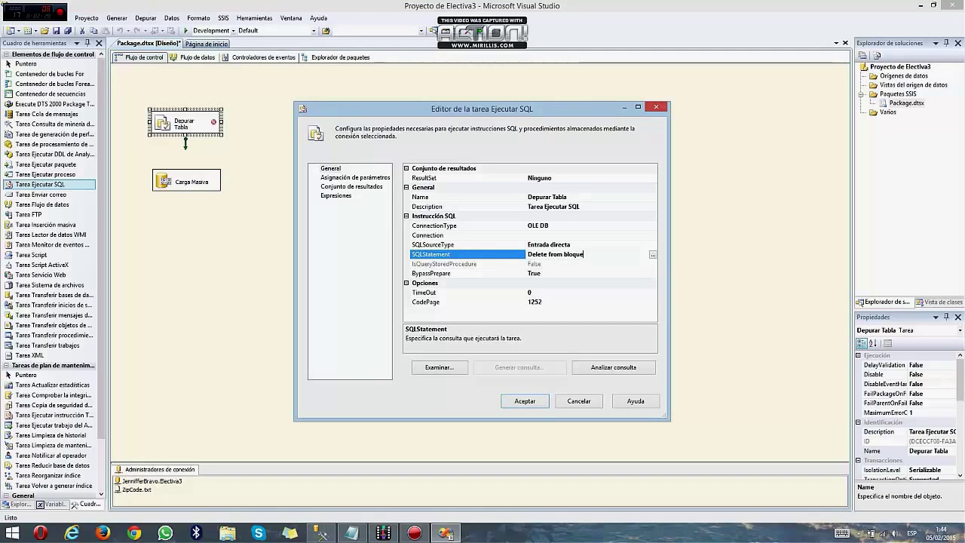
{"action": "type", "text": "sert;"}
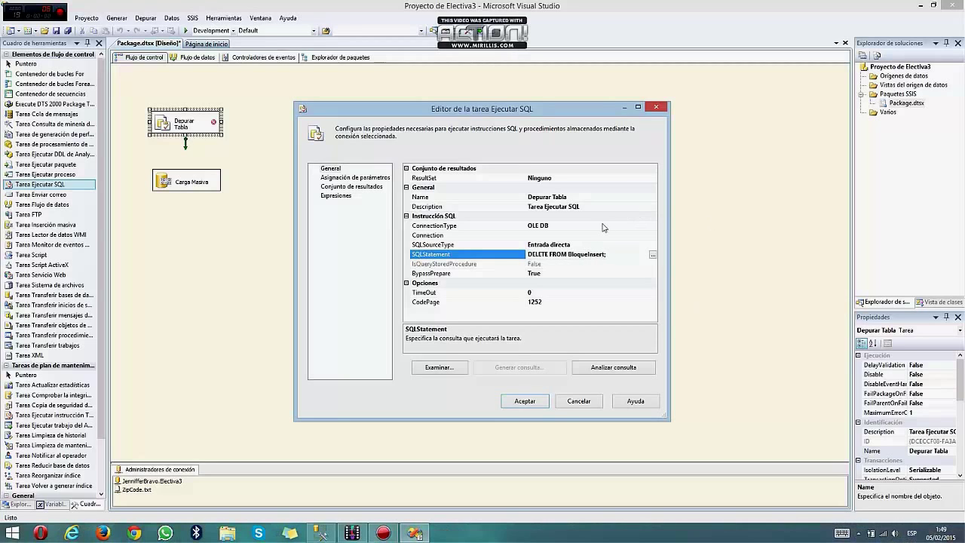
Assign the existing Electiva3 connection to the Depurar Tabla task and accept its settings.
{"action": "left_click", "coordinate": [546, 235]}
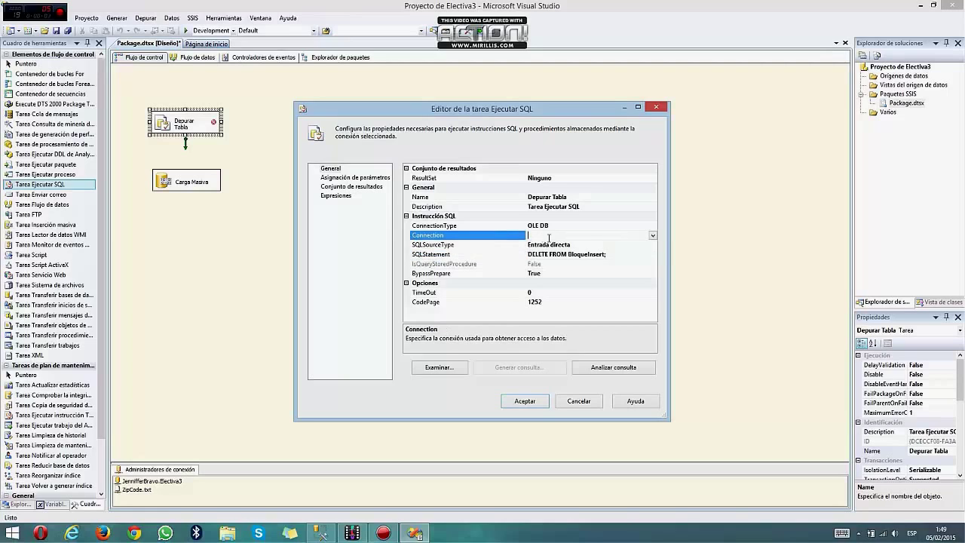
{"action": "left_click", "coordinate": [653, 235]}
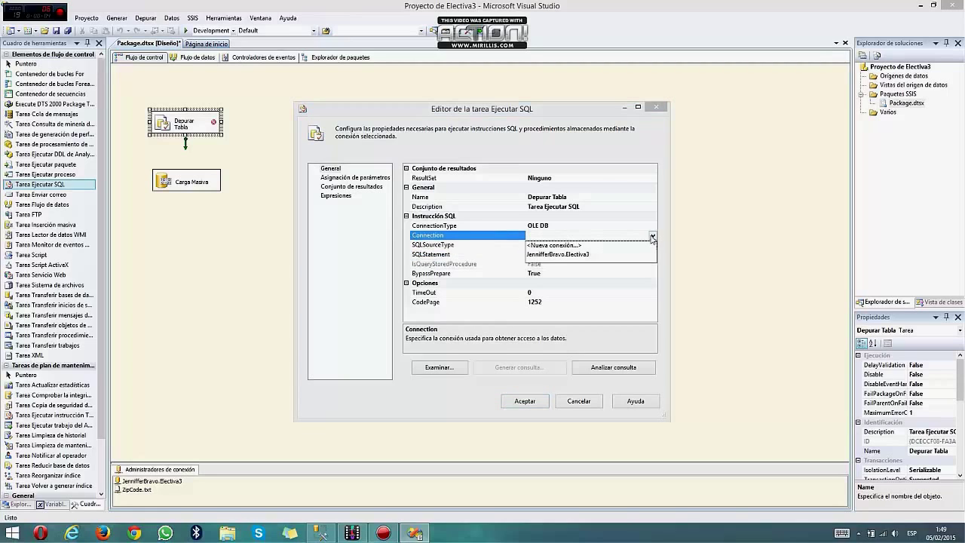
{"action": "left_click", "coordinate": [582, 256]}
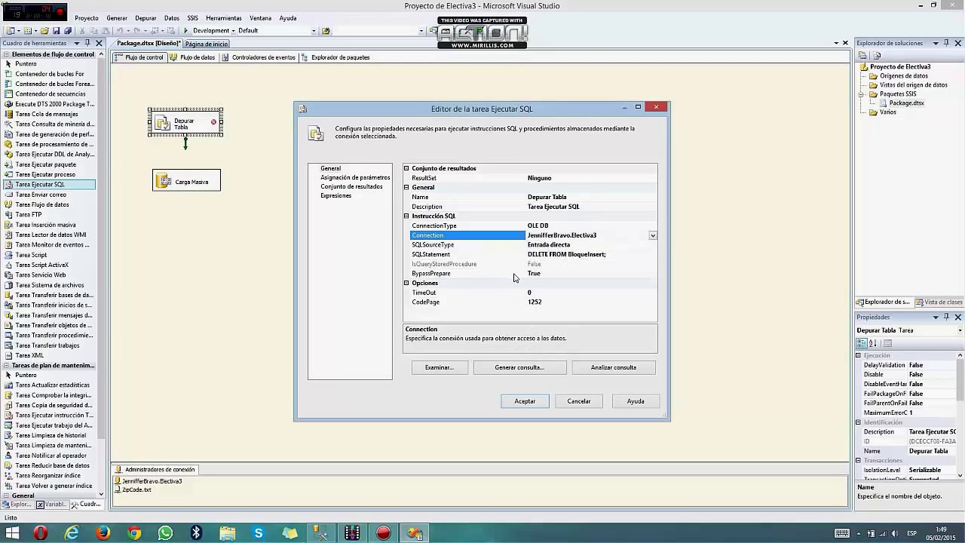
{"action": "left_click", "coordinate": [459, 298]}
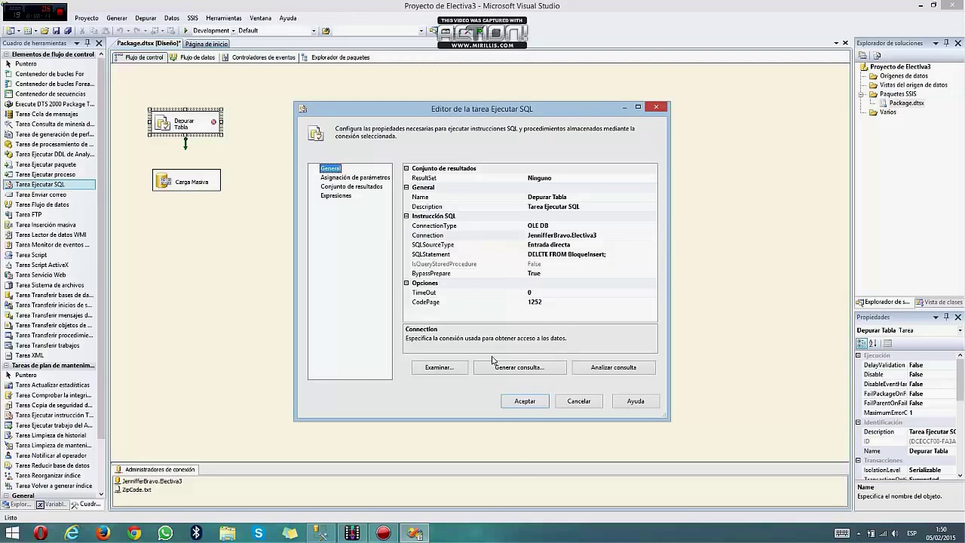
{"action": "left_click", "coordinate": [521, 400]}
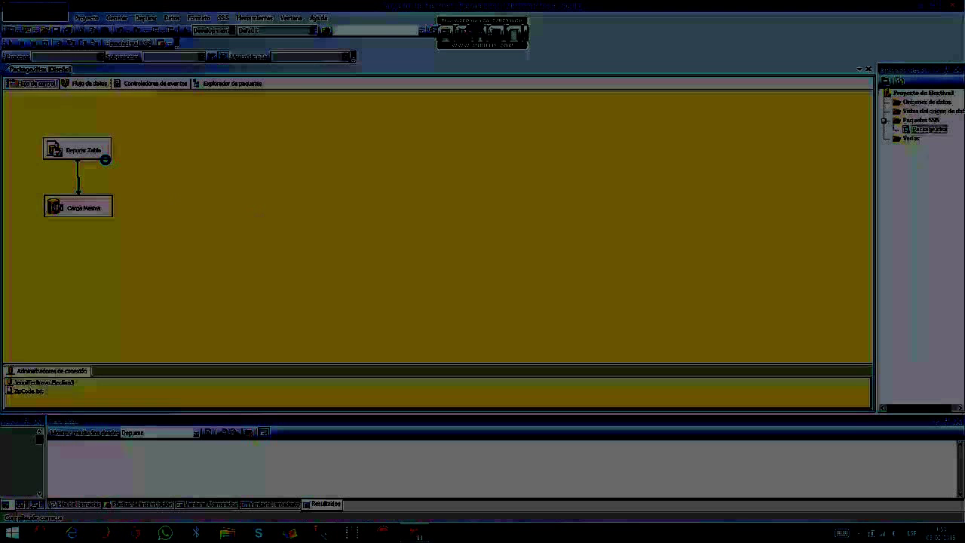
Run the package with debugging and switch to SQL Server Management Studio.
{"action": "key", "text": "F5"}
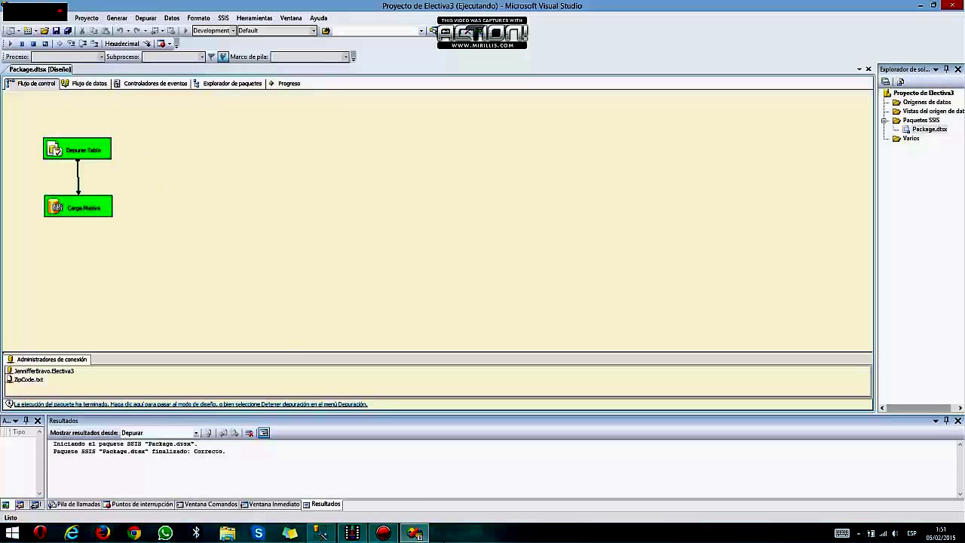
{"action": "left_click", "coordinate": [323, 533]}
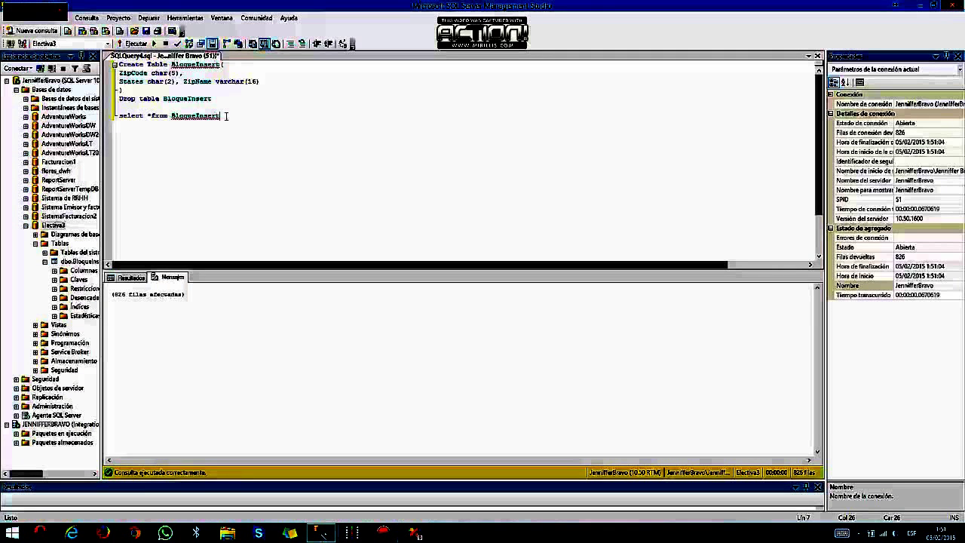
Execute only the "select *from BloqueInsert" statement and examine the rows loaded into the table.
{"action": "key", "text": "shift+Left"}
{"action": "key", "text": "shift+Left"}
{"action": "key", "text": "shift+Left"}
{"action": "key", "text": "shift+Left"}
{"action": "key", "text": "shift+Left"}
{"action": "key", "text": "shift+Left"}
{"action": "key", "text": "shift+Left"}
{"action": "key", "text": "shift+Left"}
{"action": "key", "text": "shift+Left"}
{"action": "key", "text": "shift+Left"}
{"action": "key", "text": "shift+Left"}
{"action": "key", "text": "shift+Left"}
{"action": "key", "text": "shift+Left"}
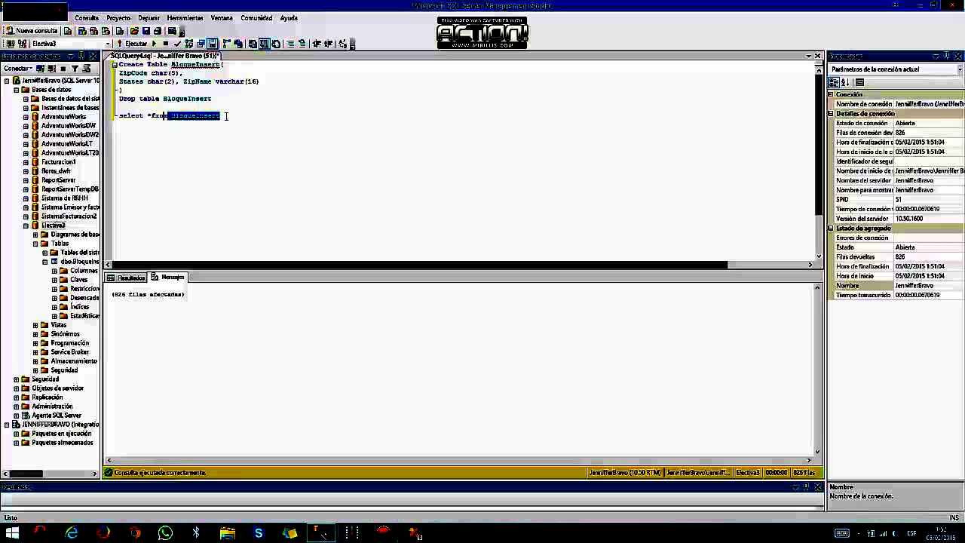
{"action": "key", "text": "shift+Left"}
{"action": "key", "text": "shift+Left"}
{"action": "key", "text": "shift+Left"}
{"action": "key", "text": "shift+Left"}
{"action": "key", "text": "shift+Left"}
{"action": "key", "text": "shift+Left"}
{"action": "key", "text": "shift+Left"}
{"action": "key", "text": "shift+Left"}
{"action": "key", "text": "shift+Left"}
{"action": "key", "text": "shift+Left"}
{"action": "key", "text": "shift+Left"}
{"action": "key", "text": "shift+Left"}
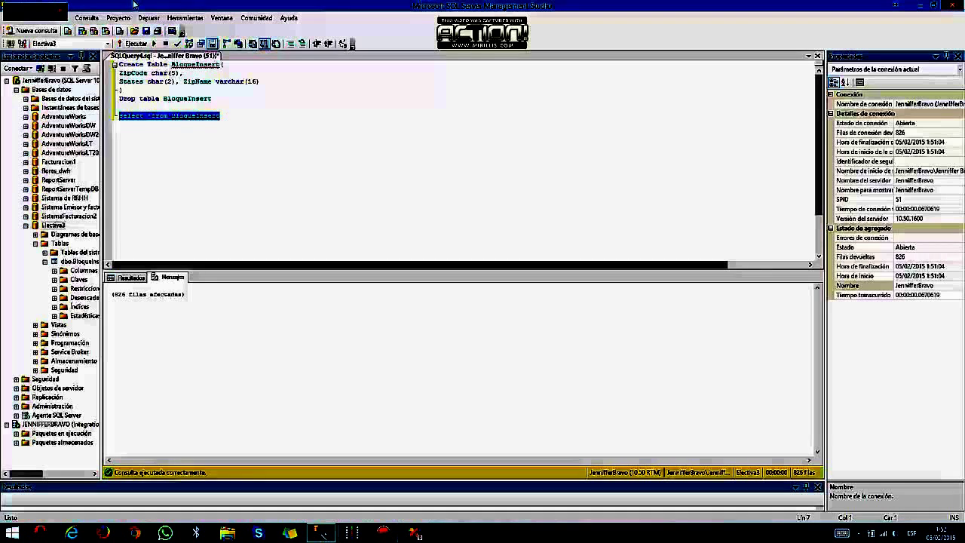
{"action": "left_click", "coordinate": [132, 44]}
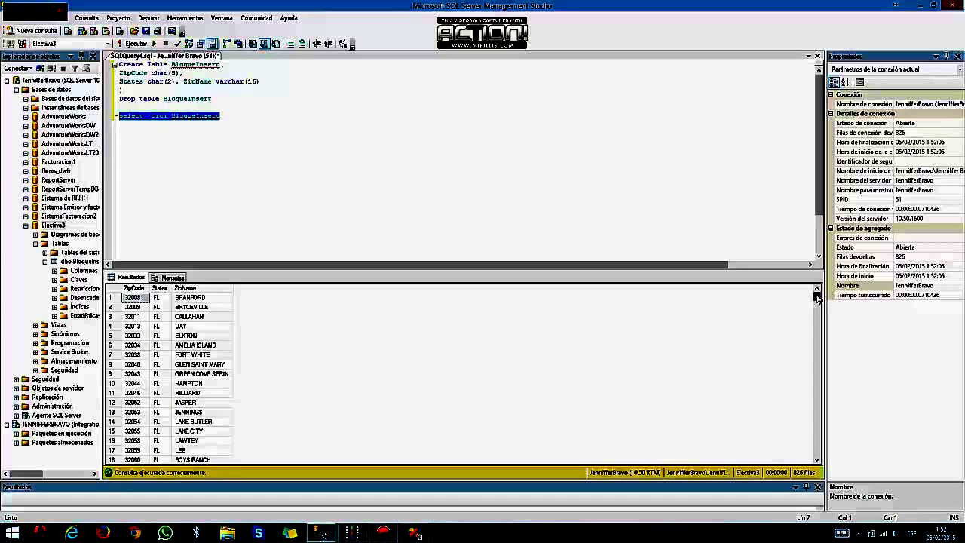
{"action": "mouse_move", "coordinate": [816, 297]}
{"action": "left_mouse_down"}
{"action": "mouse_move", "coordinate": [815, 358]}
{"action": "mouse_move", "coordinate": [814, 291]}
{"action": "left_mouse_up"}
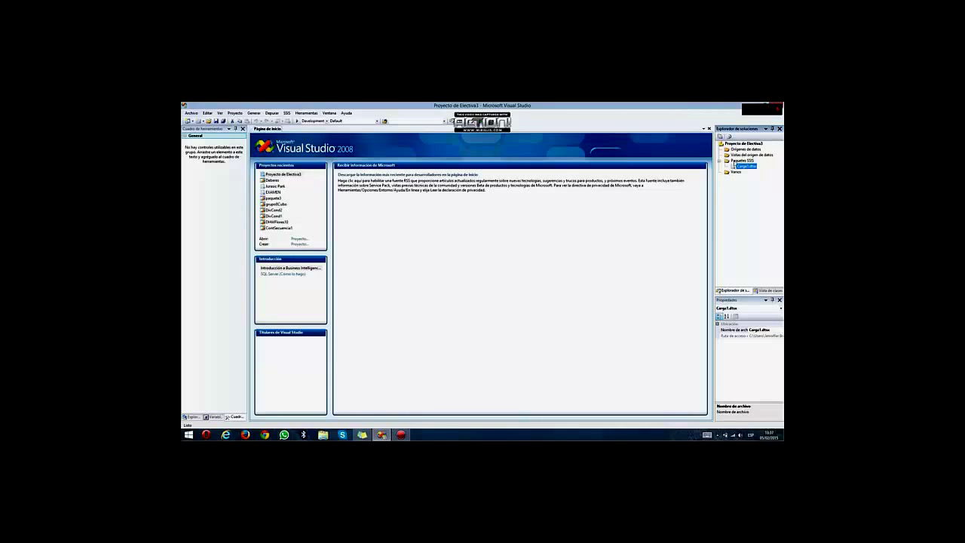
Add a new SSIS package to Proyecto de Electiva3 in Visual Studio and close its designer.
{"action": "right_click", "coordinate": [735, 160]}
{"action": "left_click", "coordinate": [736, 165]}
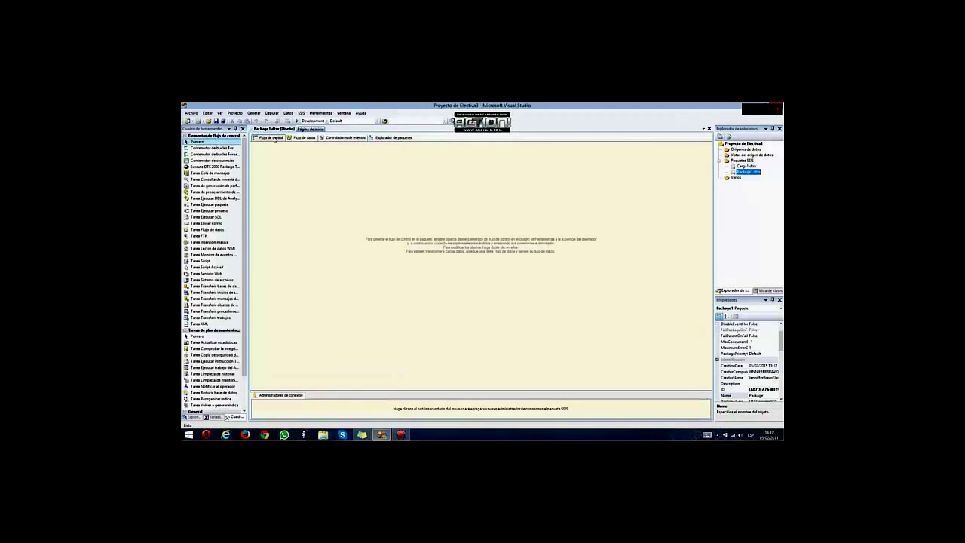
{"action": "right_click", "coordinate": [275, 130]}
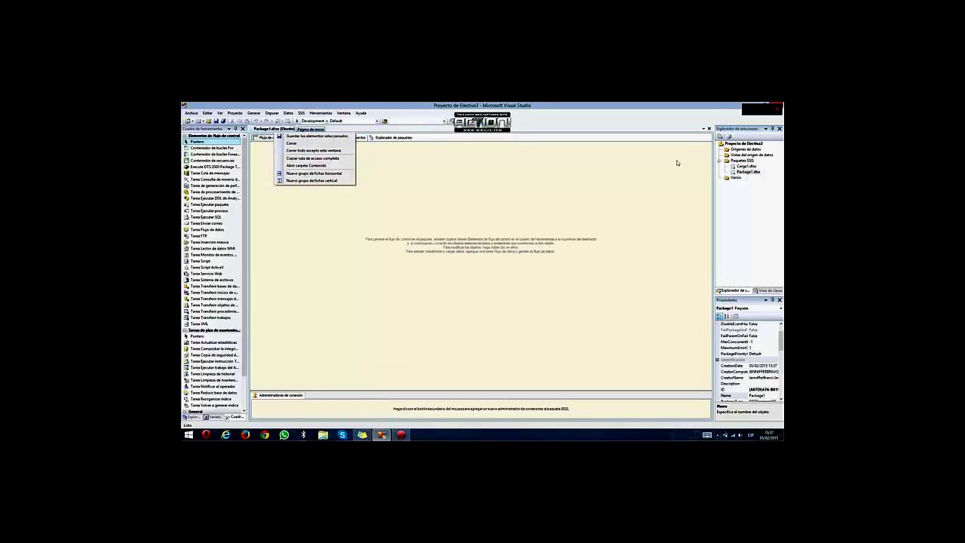
{"action": "key", "text": "Down"}
{"action": "key", "text": "Down"}
{"action": "key", "text": "Return"}
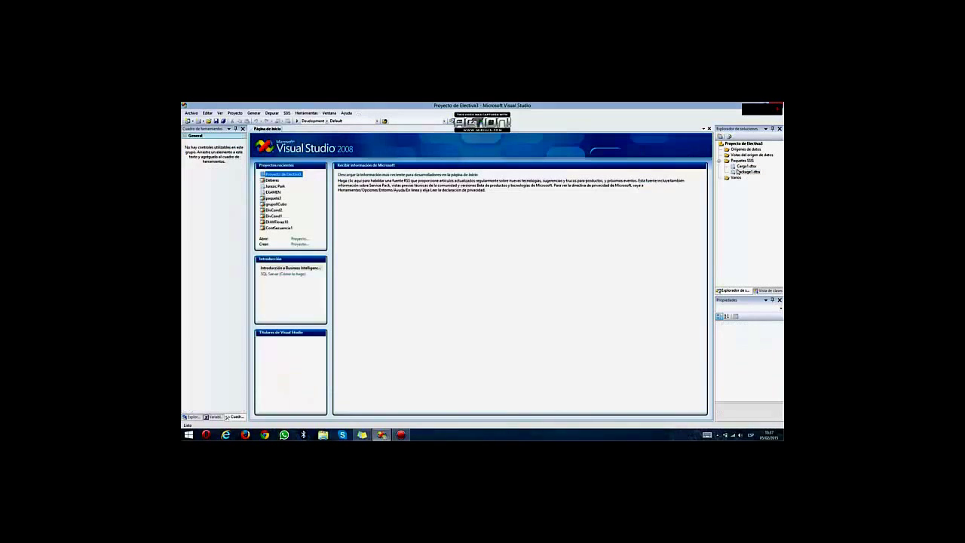
Rename Package1.dtsx to ContLoops1 and apply the new name to the package object too.
{"action": "left_click", "coordinate": [748, 172]}
{"action": "left_click", "coordinate": [750, 173]}
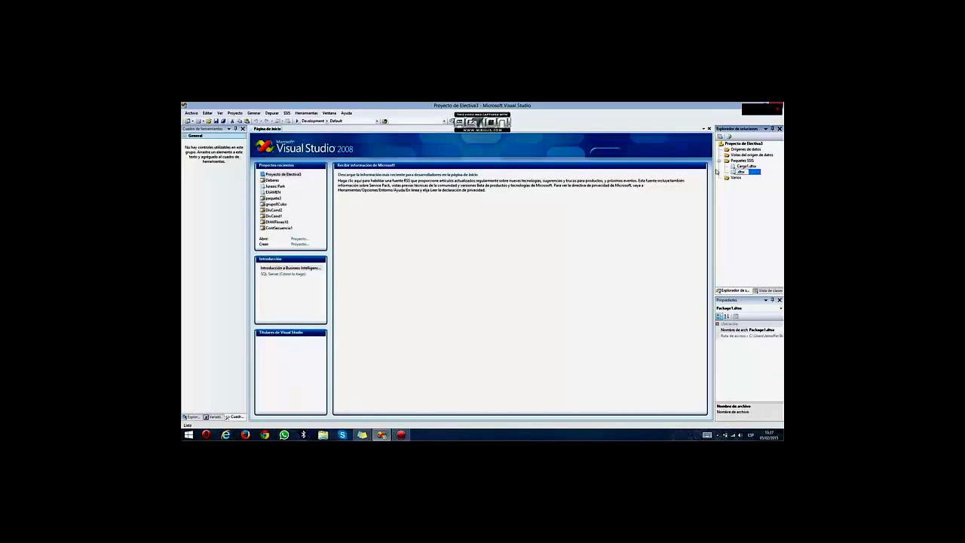
{"action": "type", "text": "ContLoops1"}
{"action": "key", "text": "Return"}
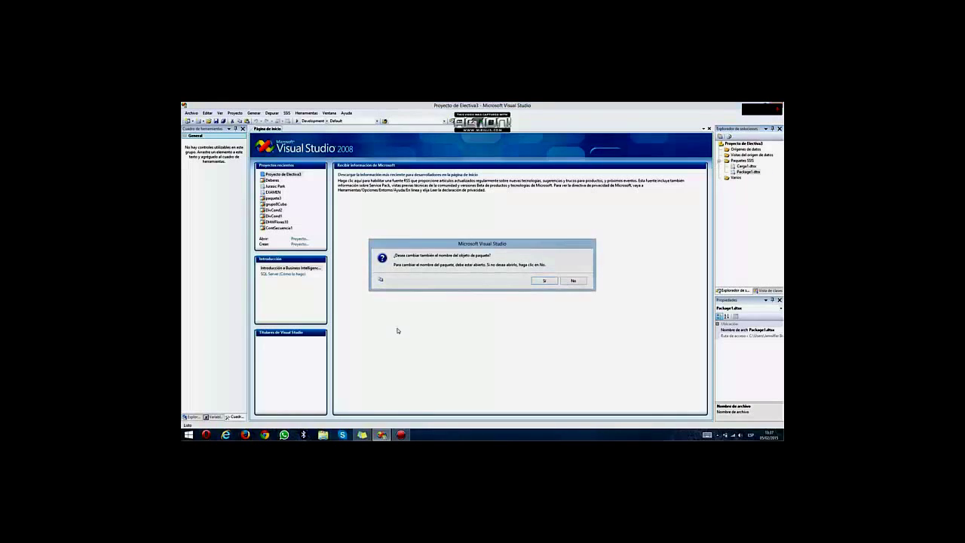
{"action": "left_click", "coordinate": [544, 280]}
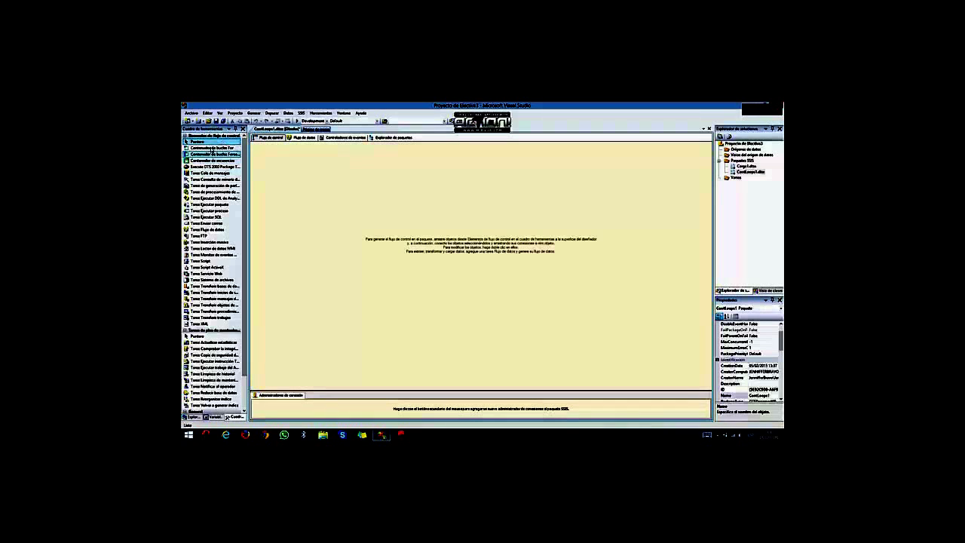
Add a For Loop container to the ContLoops1 control flow, widen it and place a Script task inside.
{"action": "left_click_drag", "start_coordinate": [213, 148], "coordinate": [293, 168]}
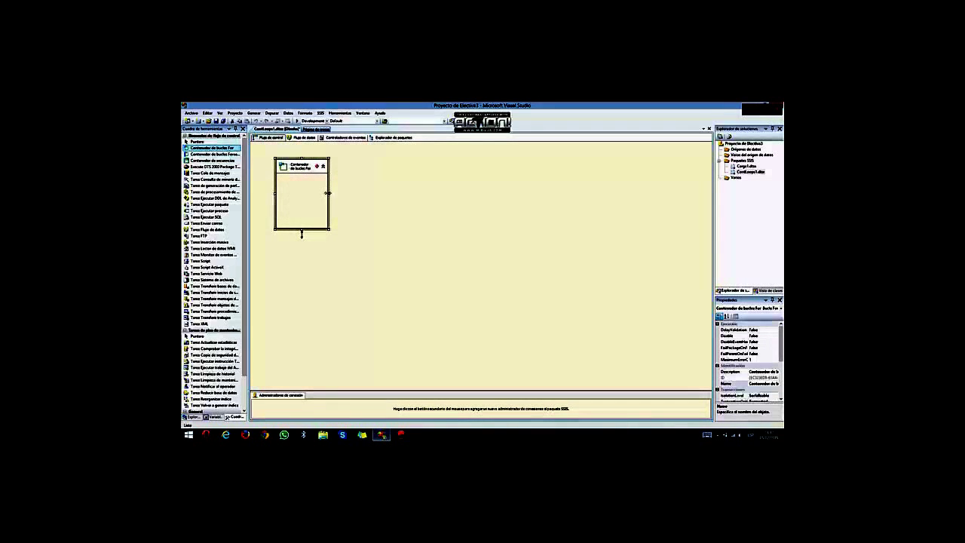
{"action": "left_click_drag", "start_coordinate": [328, 200], "coordinate": [364, 200]}
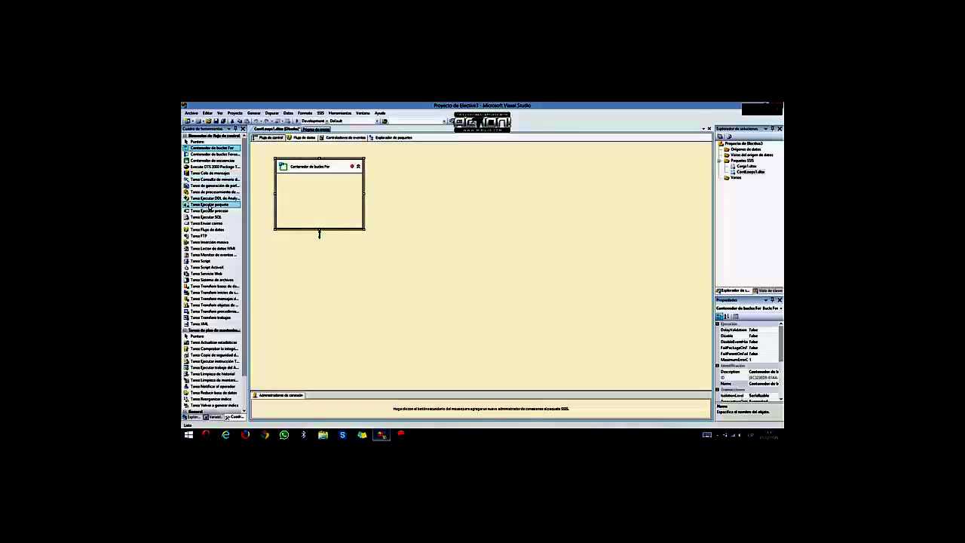
{"action": "left_click_drag", "start_coordinate": [205, 261], "coordinate": [313, 193]}
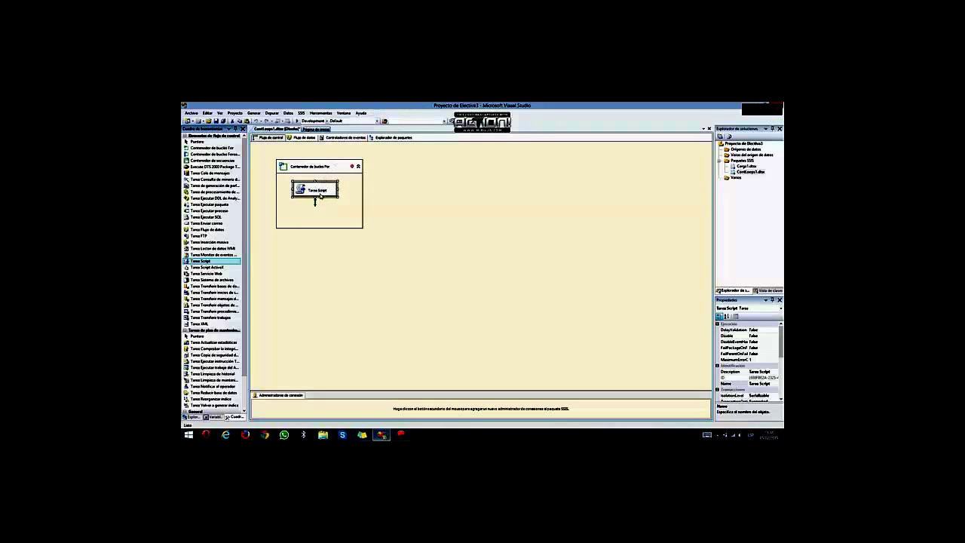
{"action": "left_click", "coordinate": [320, 195]}
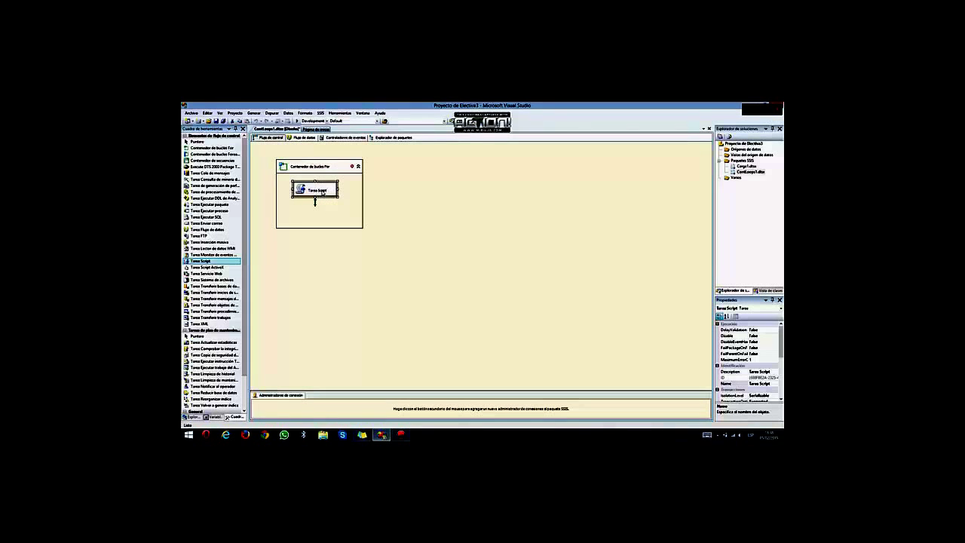
Rename the Script task inside the For Loop container to "Muestra el Numero de Iteracion".
{"action": "right_click", "coordinate": [323, 192]}
{"action": "left_click", "coordinate": [346, 283]}
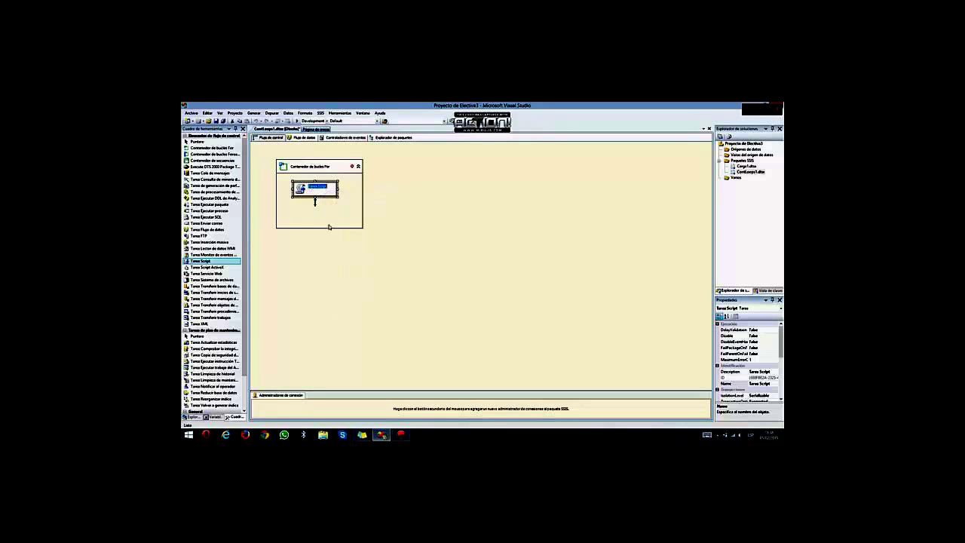
{"action": "type", "text": "Numero"}
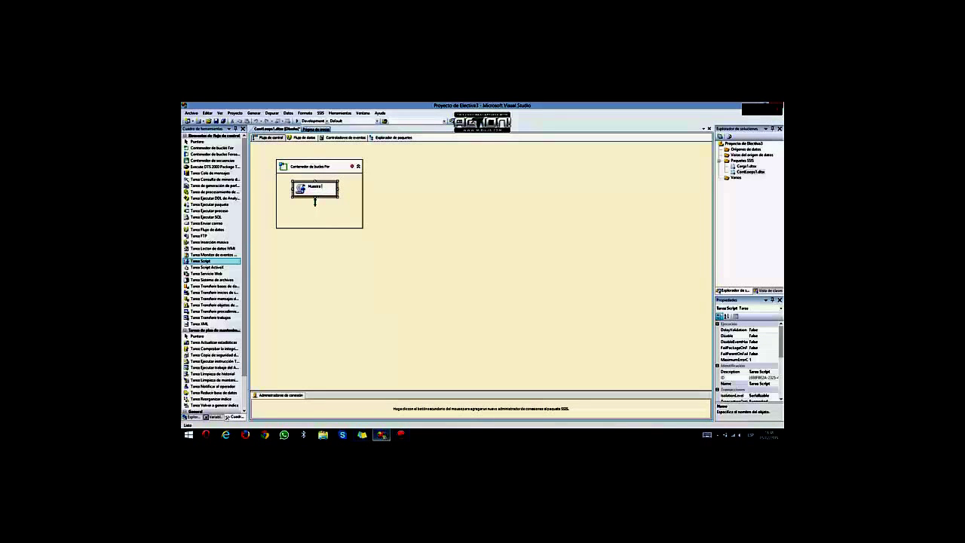
{"action": "type", "text": "stra el Numero de"}
{"action": "type", "text": " Iteración"}
{"action": "key", "text": "Return"}
Add a variable named Counter scoped to the ContLoops1 package.
{"action": "left_click", "coordinate": [217, 419]}
{"action": "left_click", "coordinate": [425, 242]}
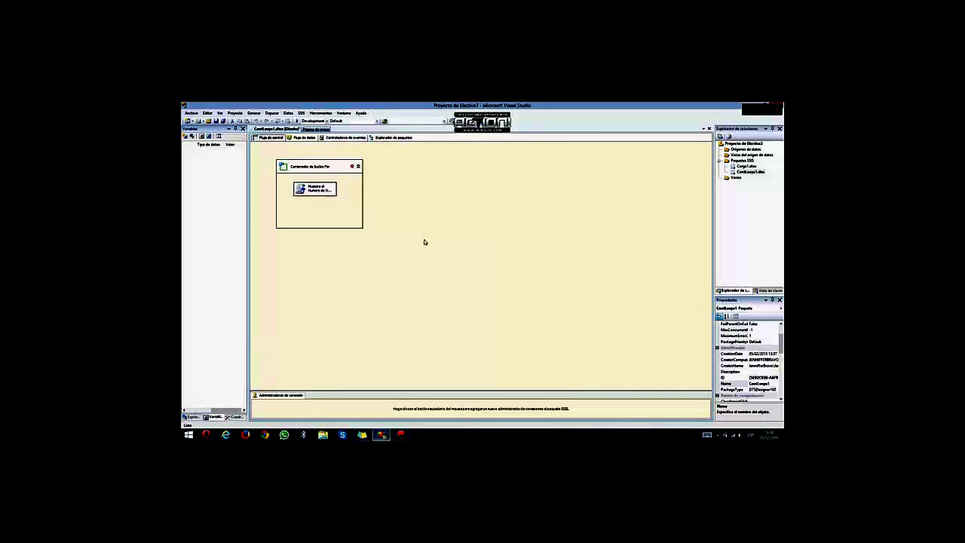
{"action": "left_click", "coordinate": [185, 136]}
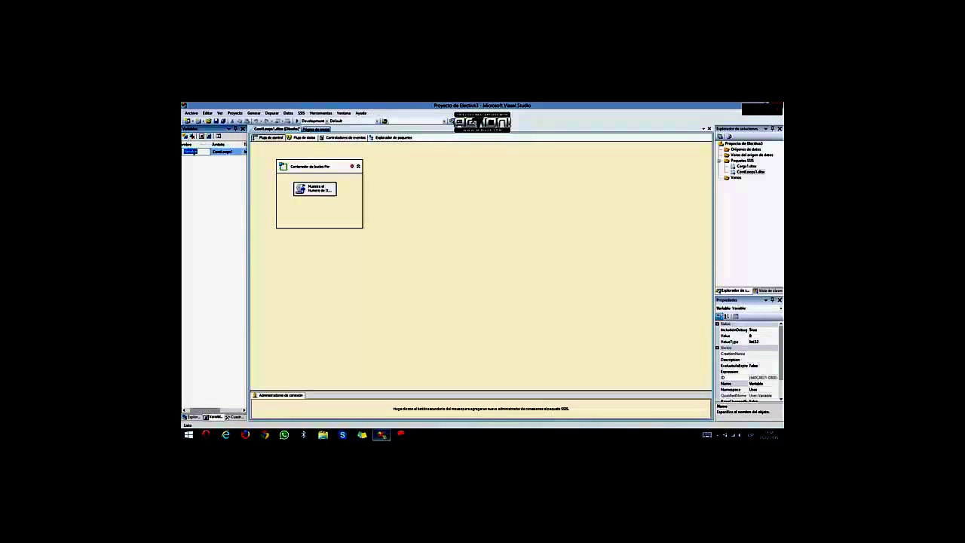
{"action": "type", "text": "Counter"}
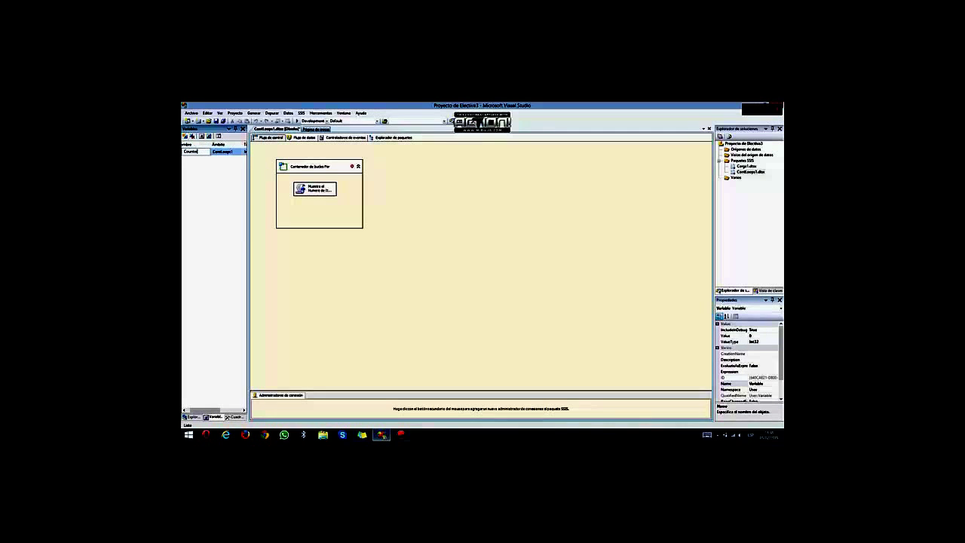
{"action": "left_click", "coordinate": [285, 252]}
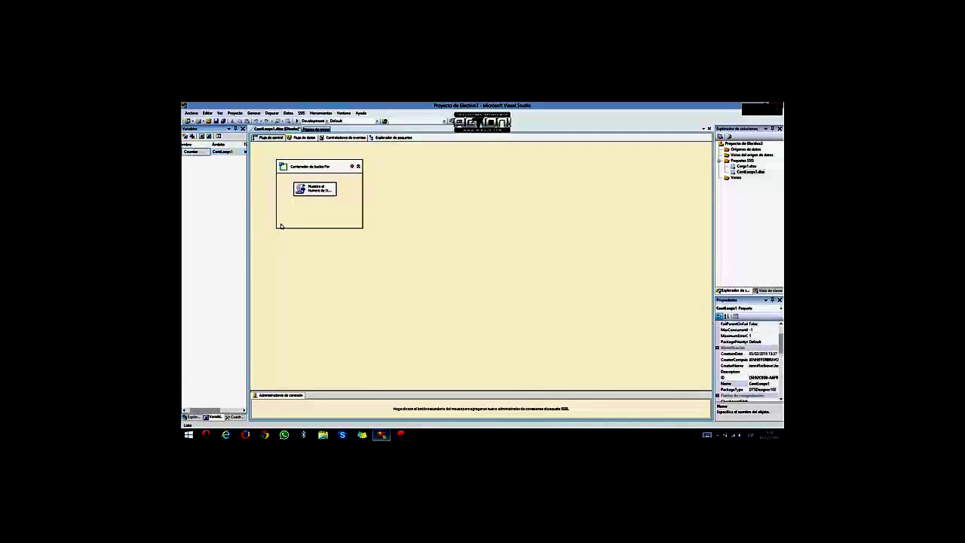
{"action": "left_click", "coordinate": [315, 170]}
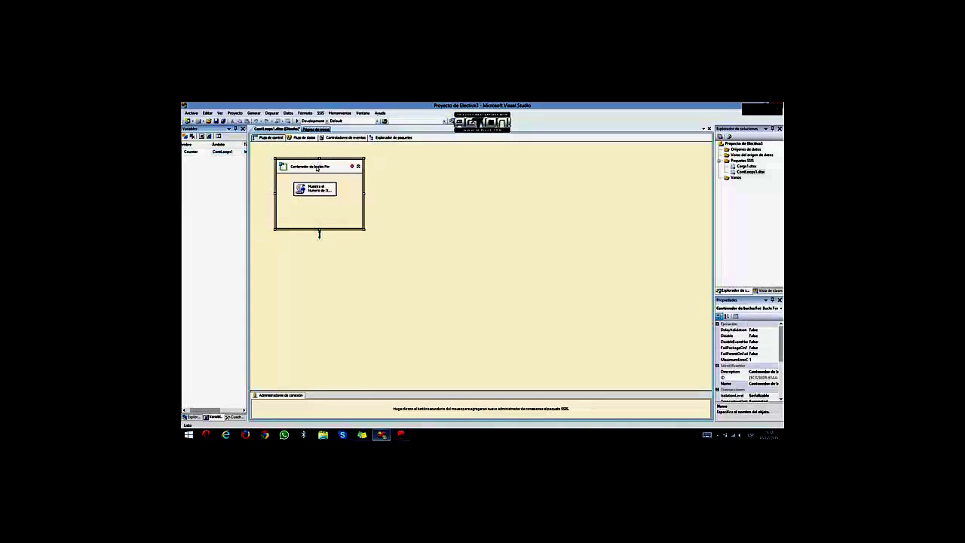
{"action": "right_click", "coordinate": [313, 168]}
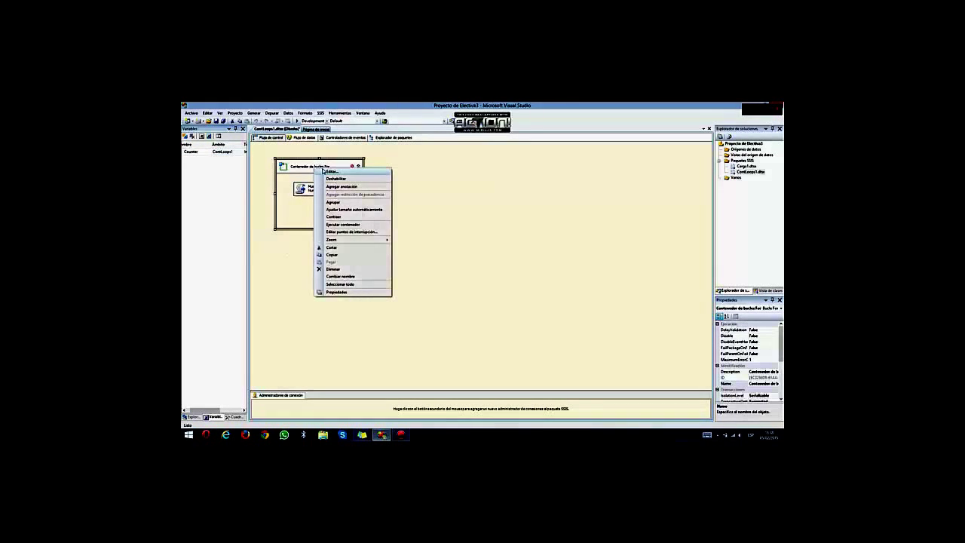
{"action": "left_click", "coordinate": [325, 172]}
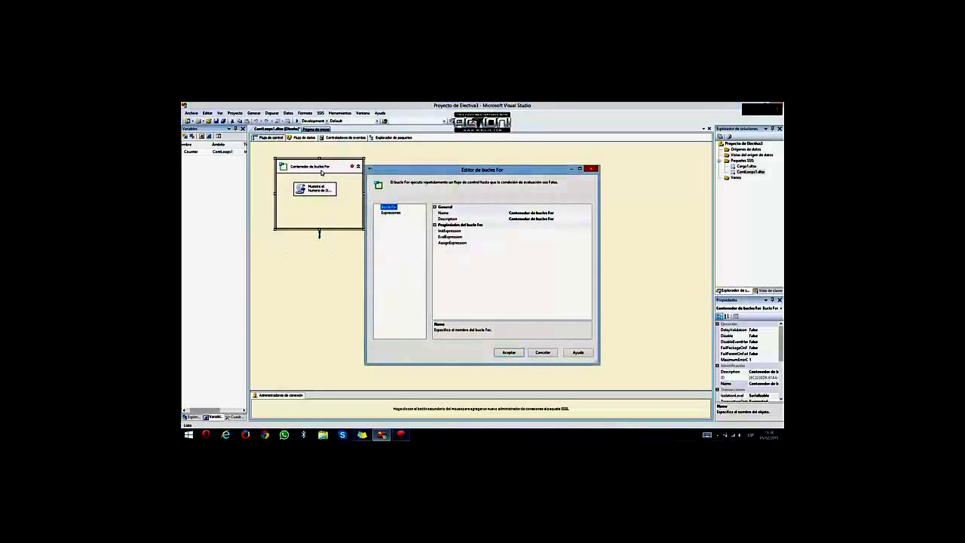
{"action": "left_click", "coordinate": [450, 231]}
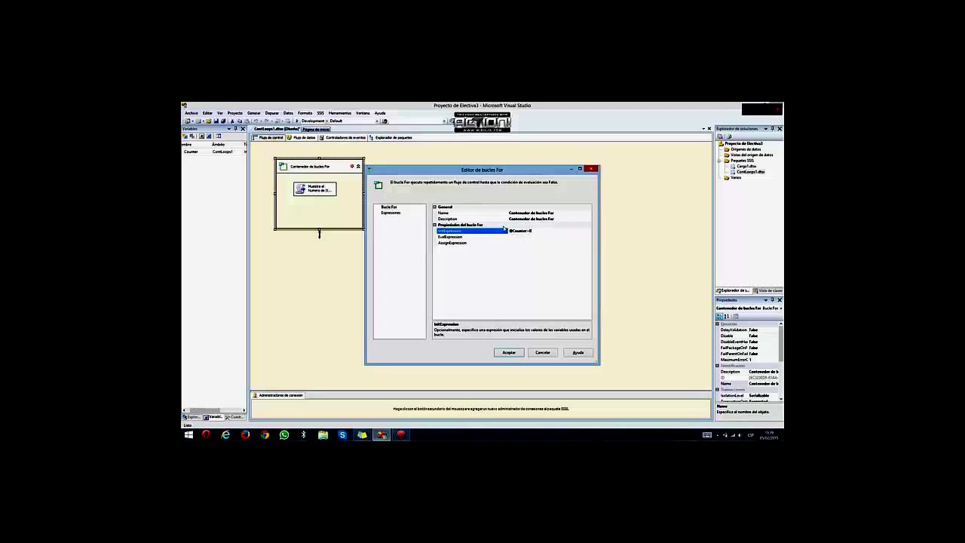
{"action": "left_click", "coordinate": [514, 237]}
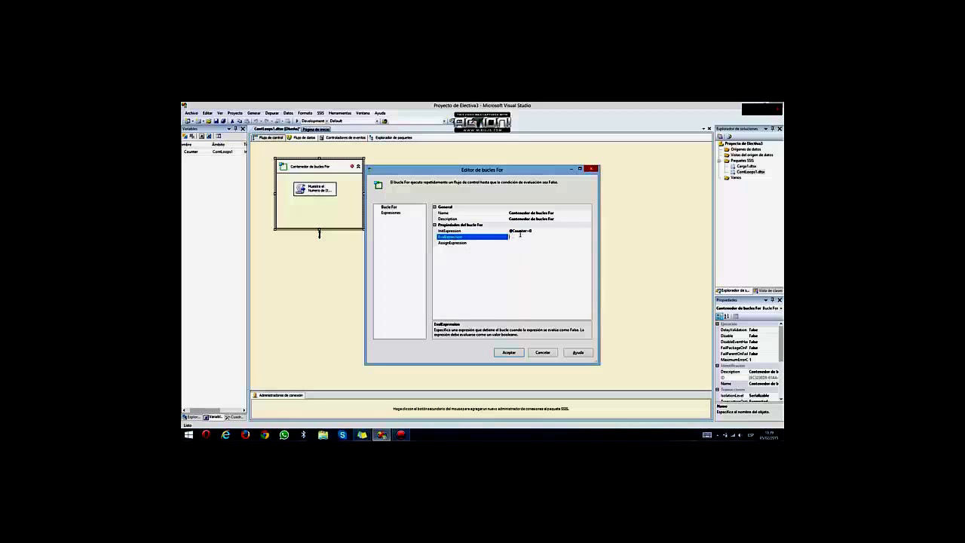
{"action": "type", "text": "@Counter<10"}
{"action": "left_click", "coordinate": [519, 242]}
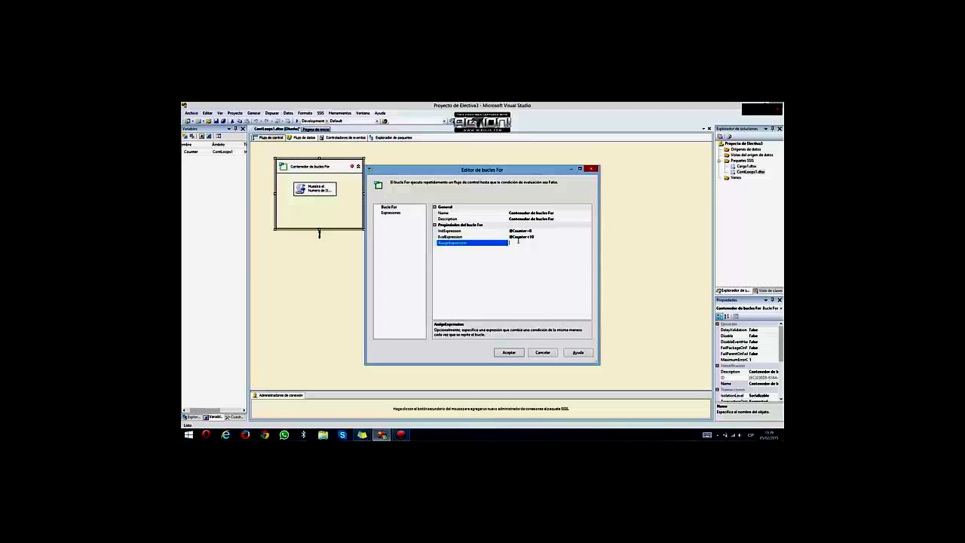
{"action": "type", "text": "@Counte"}
{"action": "type", "text": "r=@Counter+1"}
{"action": "left_click", "coordinate": [509, 352]}
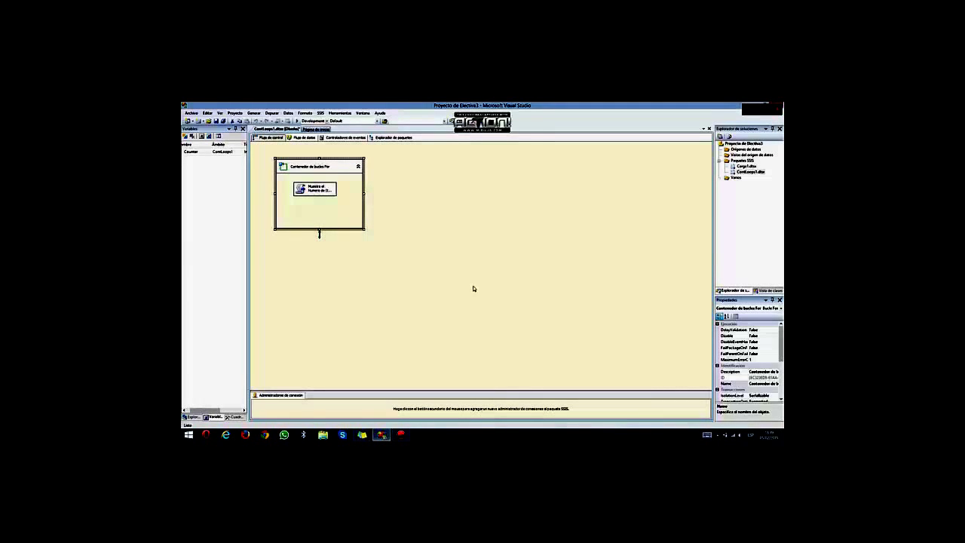
Open the Script task for editing and set its ScriptLanguage to Microsoft Visual Basic 2008.
{"action": "left_click", "coordinate": [324, 190]}
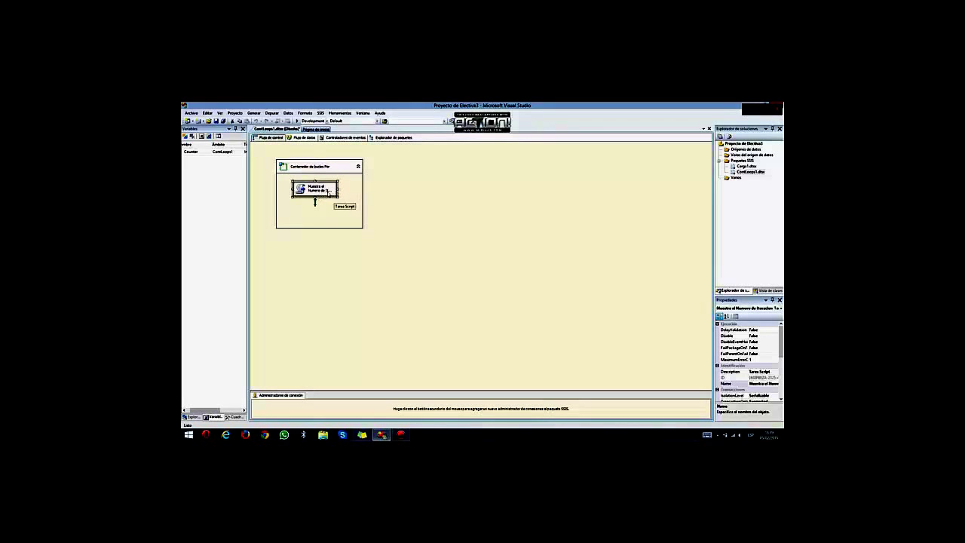
{"action": "right_click", "coordinate": [325, 192]}
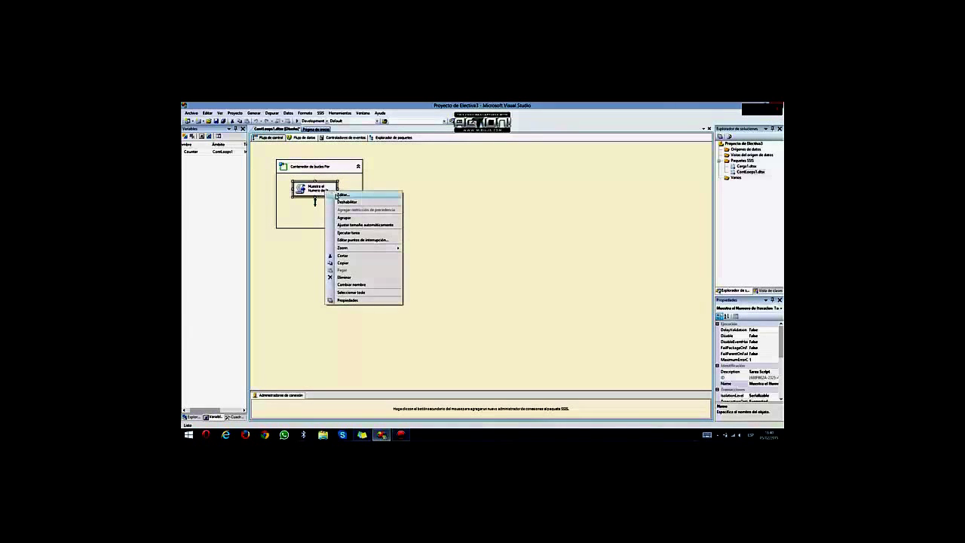
{"action": "left_click", "coordinate": [341, 195]}
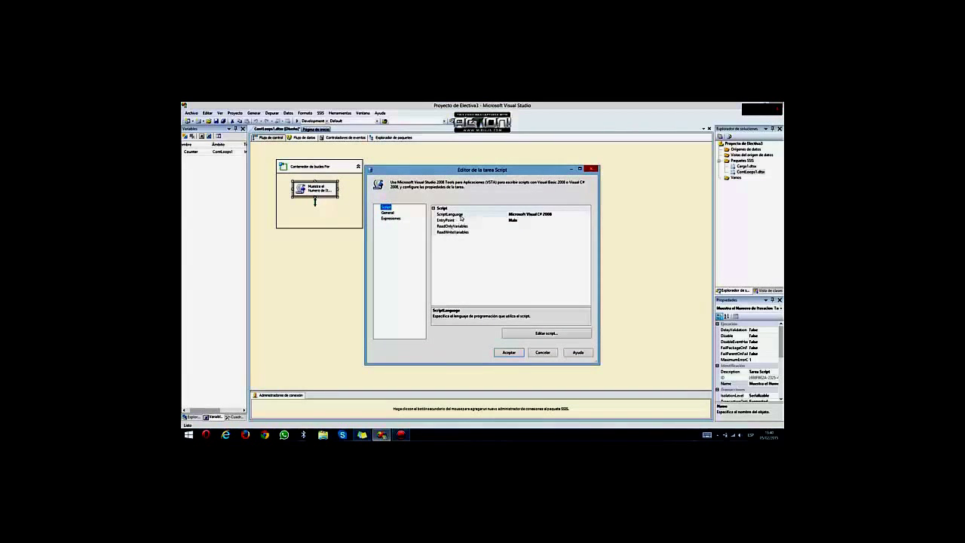
{"action": "left_click", "coordinate": [518, 215]}
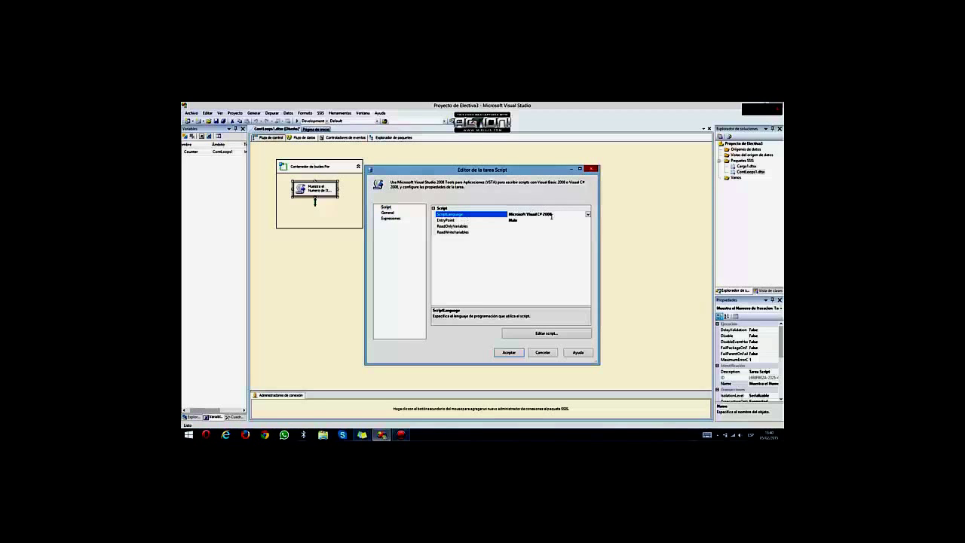
{"action": "left_click", "coordinate": [589, 215]}
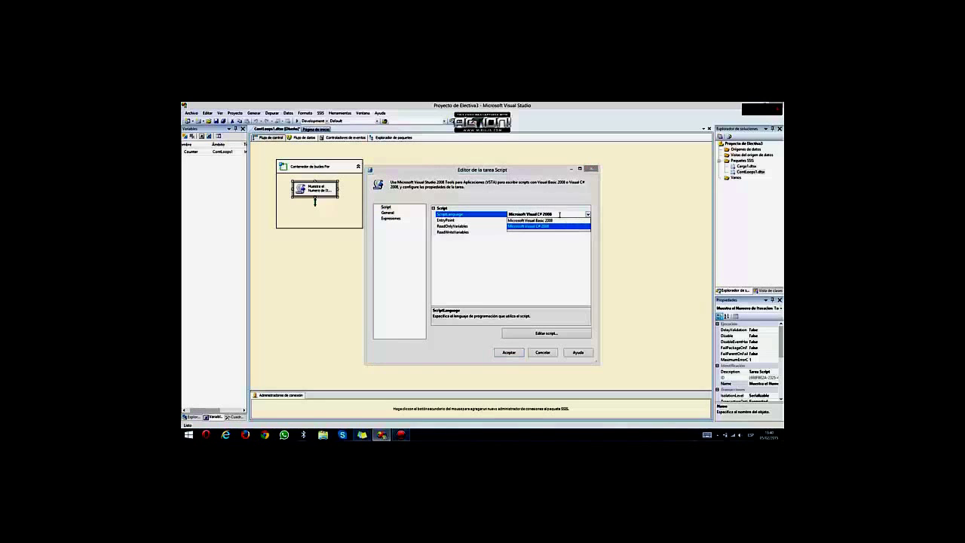
{"action": "left_click", "coordinate": [554, 221]}
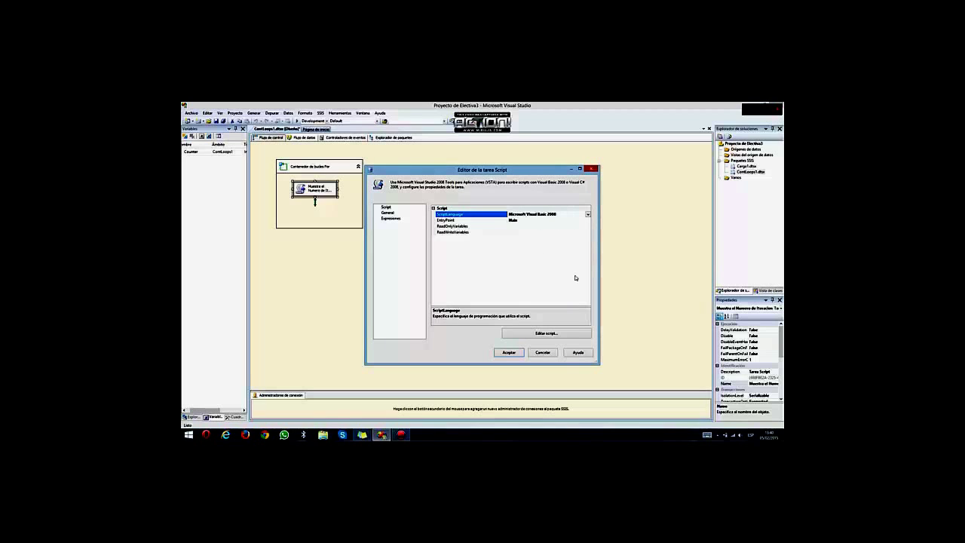
Edit the script and, under "Add your code here" in Main, insert code that locks Counter for read and shows "Estas En la Interacción: " with its value.
{"action": "left_click", "coordinate": [537, 334]}
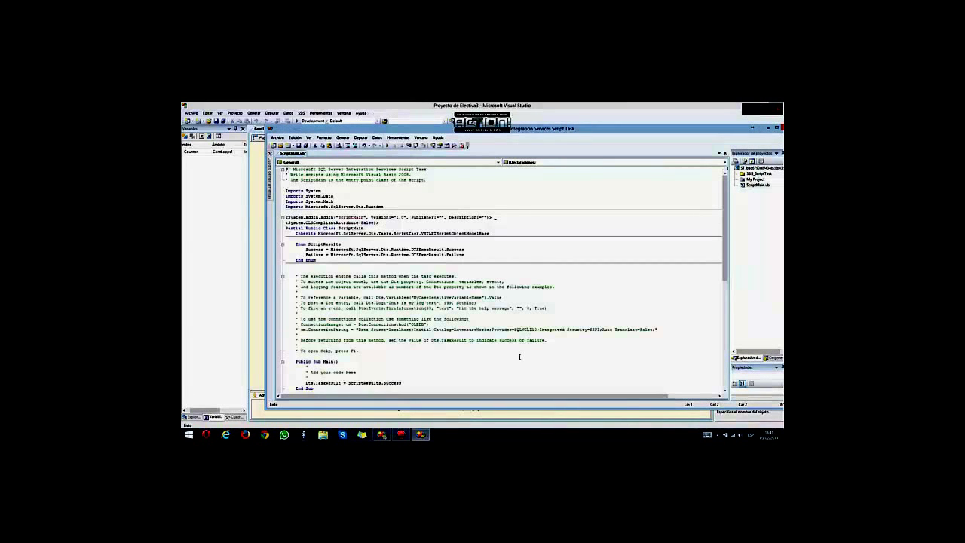
{"action": "key", "text": "BackSpace"}
{"action": "scroll", "coordinate": [471, 341], "scroll_direction": "down", "scroll_amount": 4}
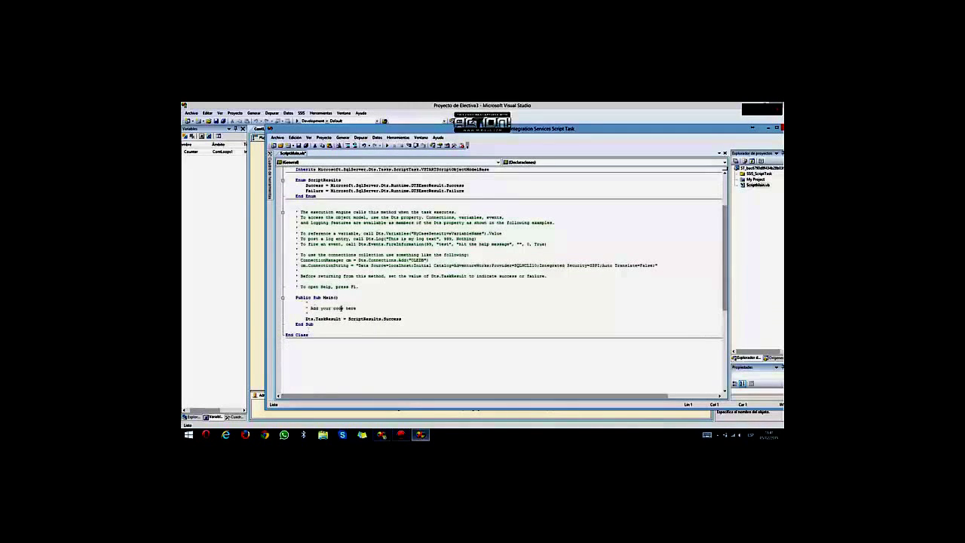
{"action": "left_click", "coordinate": [358, 309]}
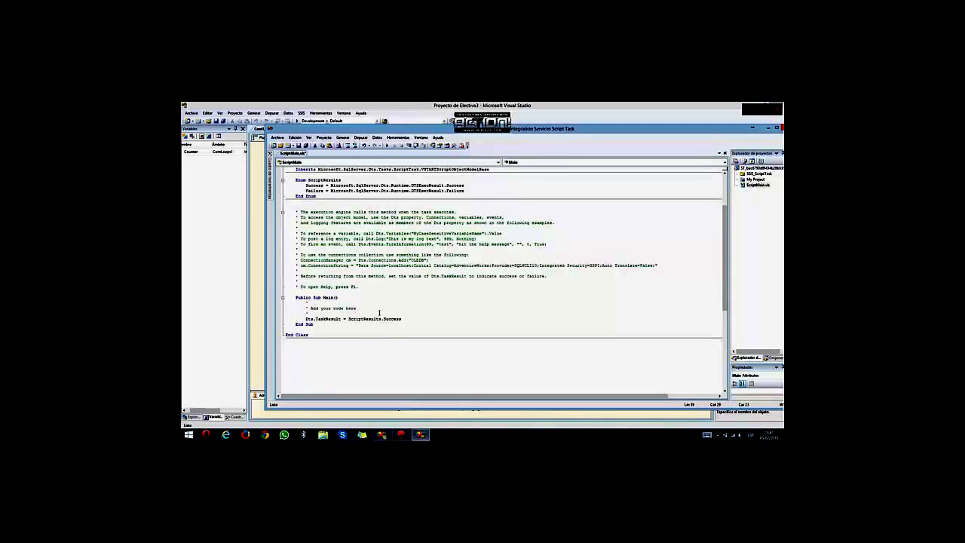
{"action": "key", "text": "Return"}
{"action": "type", "text": "Dim variables As Variables If Dts.Variables.Contains(\"Counter\") = True Then Dts.VariableDispenser.LockOneForRead(\"Counter\", variables): Dim Counter As Object = variables(\"Counter\").Value End If  MsgBox(\"Estas En la Interaccion: \" & CStr(variables(\"Counter\").Value))"}
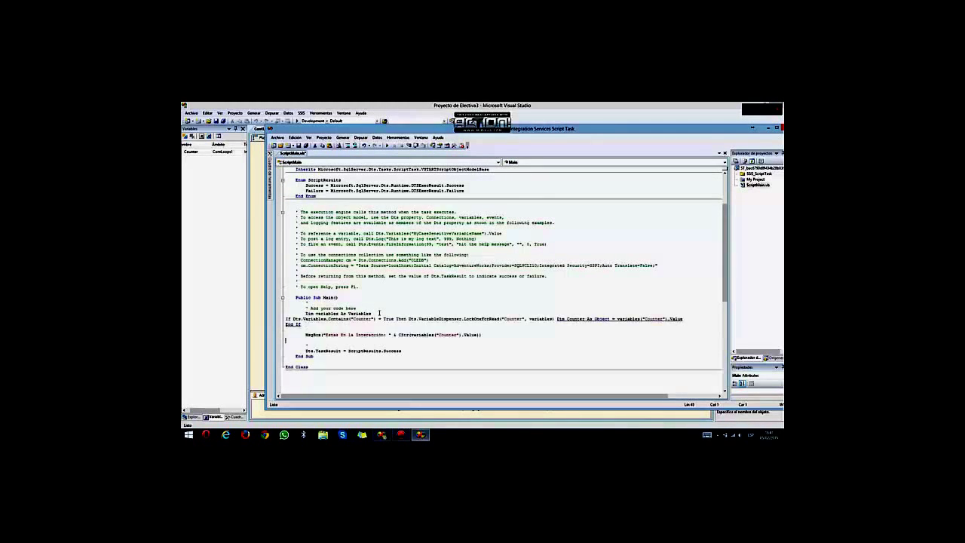
Put the Dim Counter statement on its own line after the If statement and indent the If, Dim and End If lines.
{"action": "left_click", "coordinate": [380, 314]}
{"action": "left_click", "coordinate": [287, 318]}
{"action": "key", "text": "Tab"}
{"action": "key", "text": "Tab"}
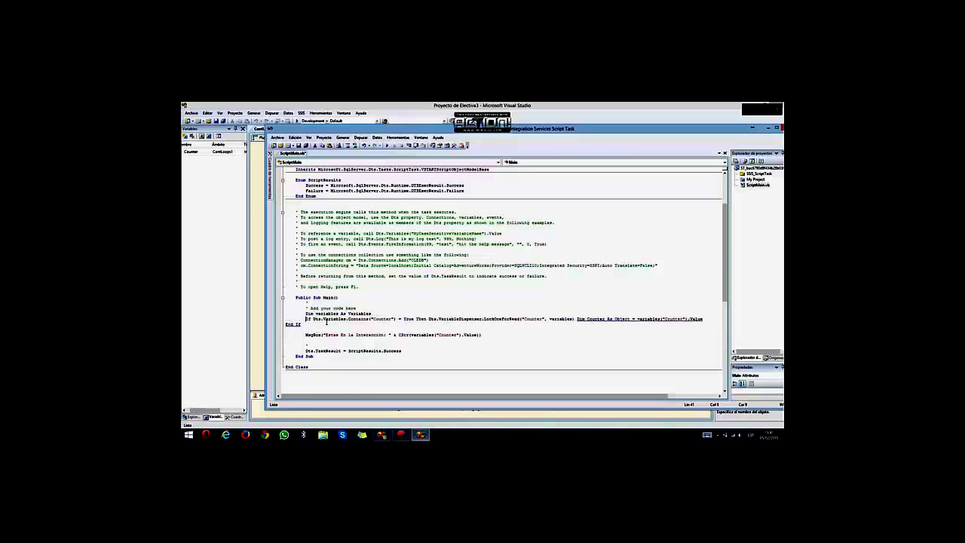
{"action": "key", "text": "Tab"}
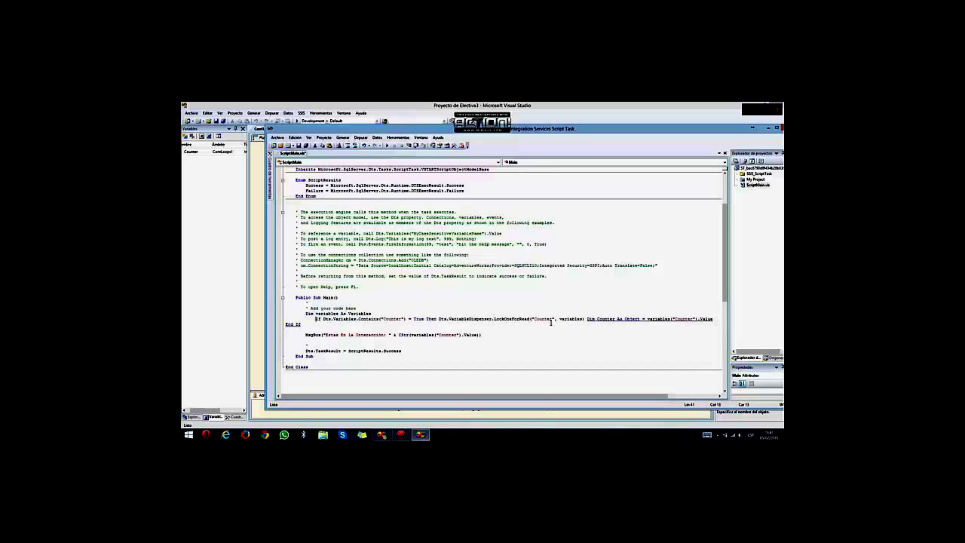
{"action": "left_click", "coordinate": [589, 319]}
{"action": "key", "text": "Return"}
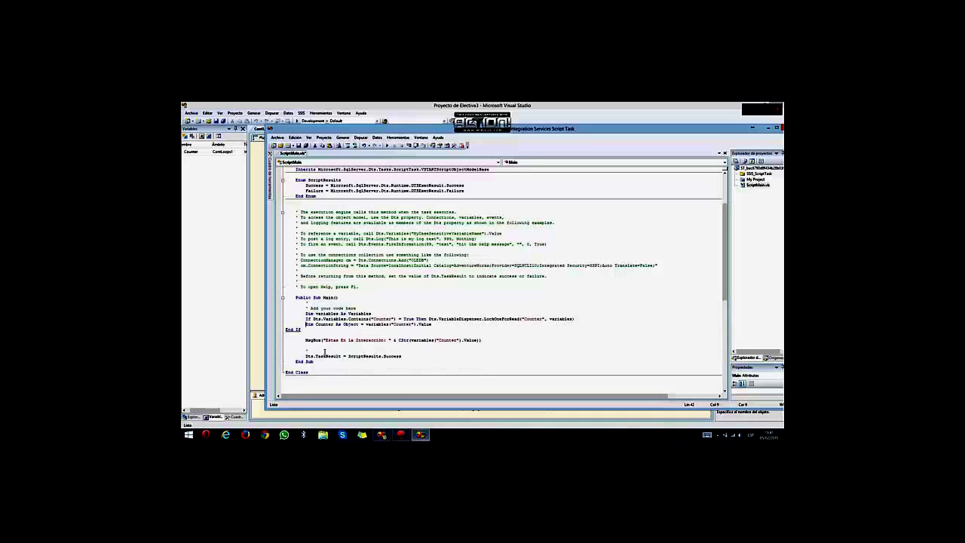
{"action": "key", "text": "Down"}
{"action": "key", "text": "Home"}
{"action": "key", "text": "Tab"}
{"action": "key", "text": "Tab"}
{"action": "key", "text": "Up"}
{"action": "key", "text": "Tab"}
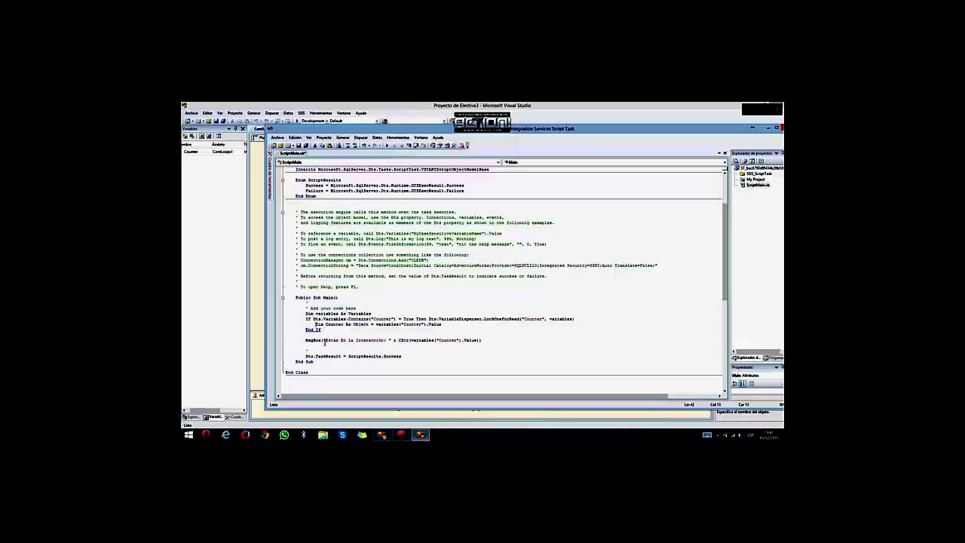
Save ScriptMain.vb and close the script editor window.
{"action": "left_click", "coordinate": [313, 351]}
{"action": "left_click", "coordinate": [298, 146]}
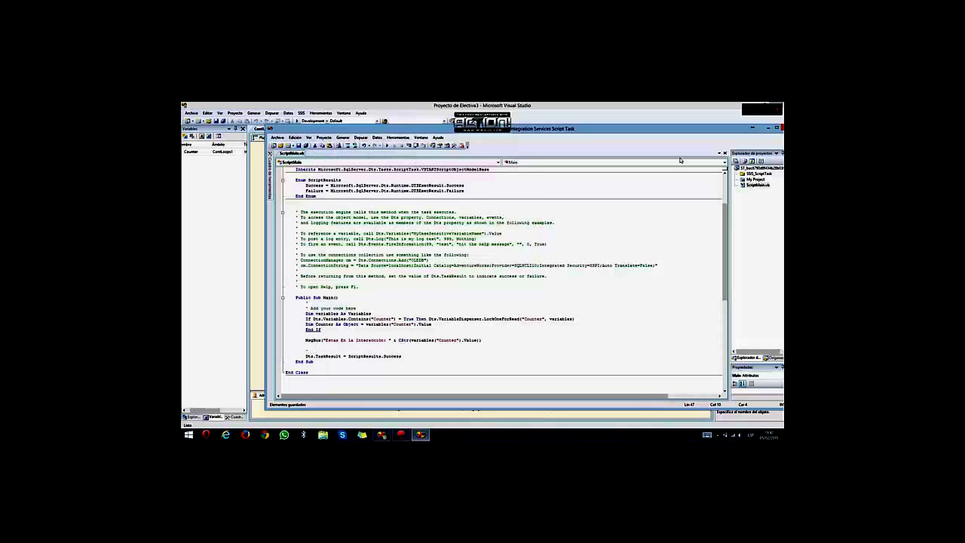
{"action": "left_click_drag", "start_coordinate": [698, 132], "coordinate": [685, 130]}
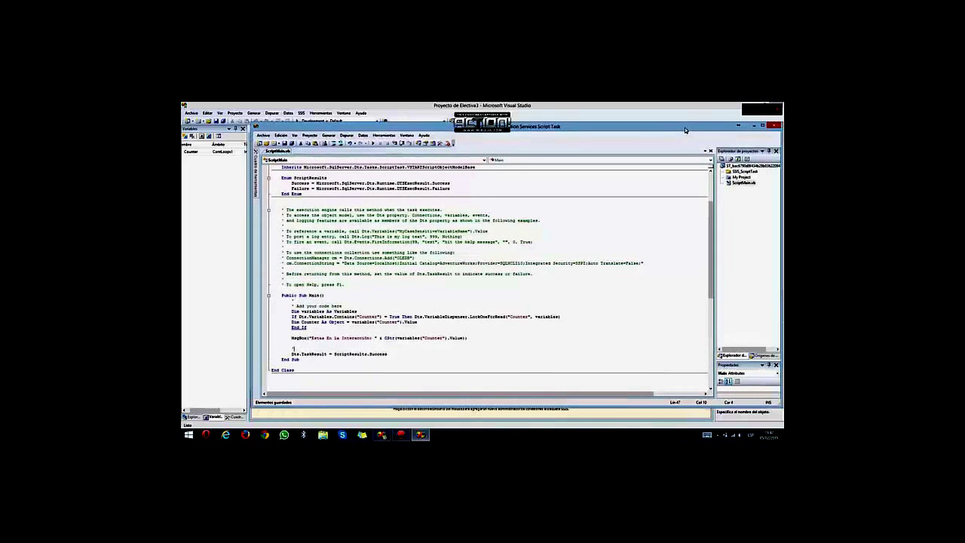
{"action": "left_click", "coordinate": [774, 125]}
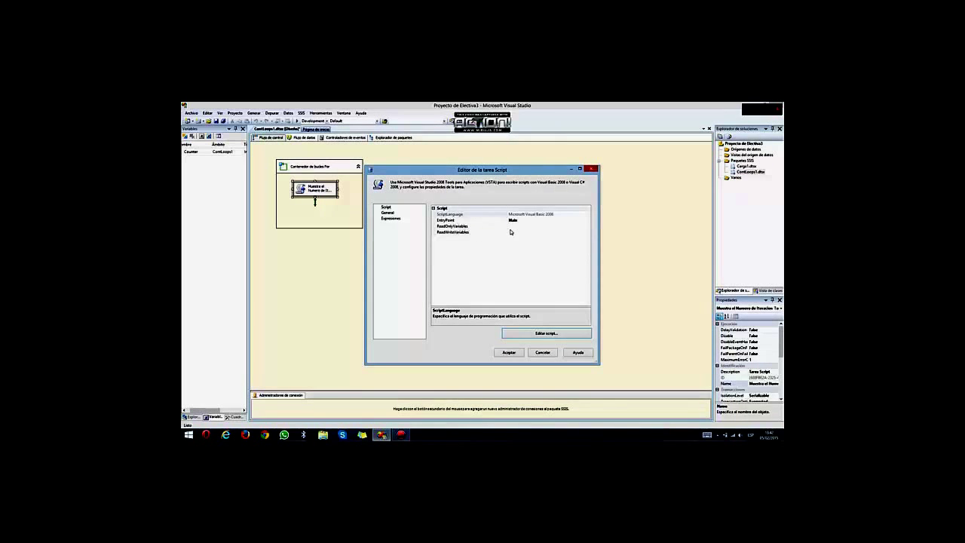
Select User::Counter as the Script task's ReadOnlyVariables.
{"action": "left_click", "coordinate": [511, 226]}
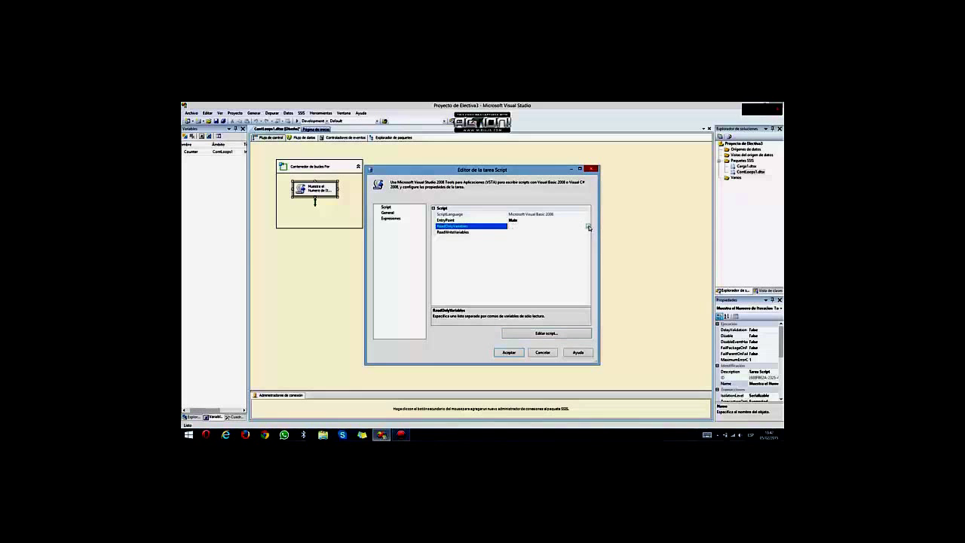
{"action": "left_click", "coordinate": [589, 227]}
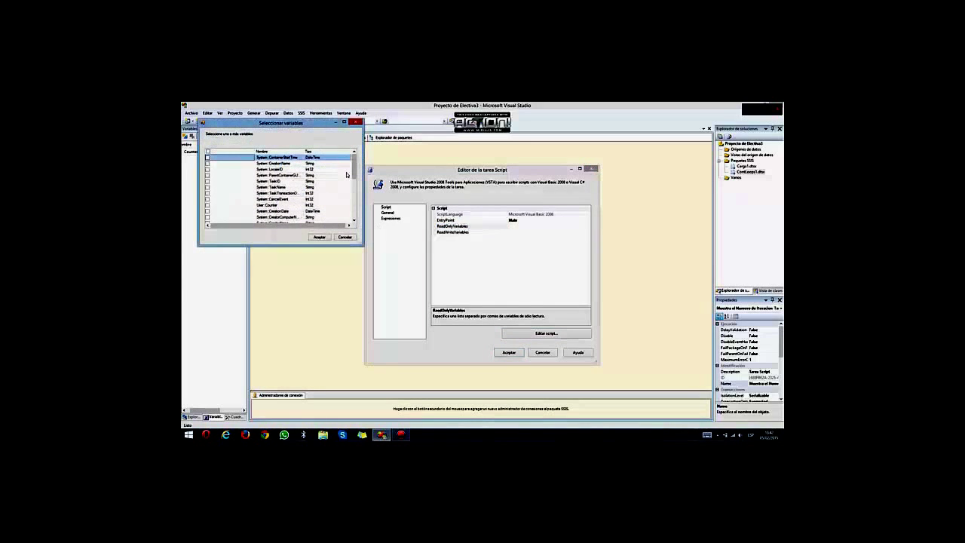
{"action": "left_click_drag", "start_coordinate": [354, 173], "coordinate": [355, 178]}
{"action": "left_click", "coordinate": [258, 194]}
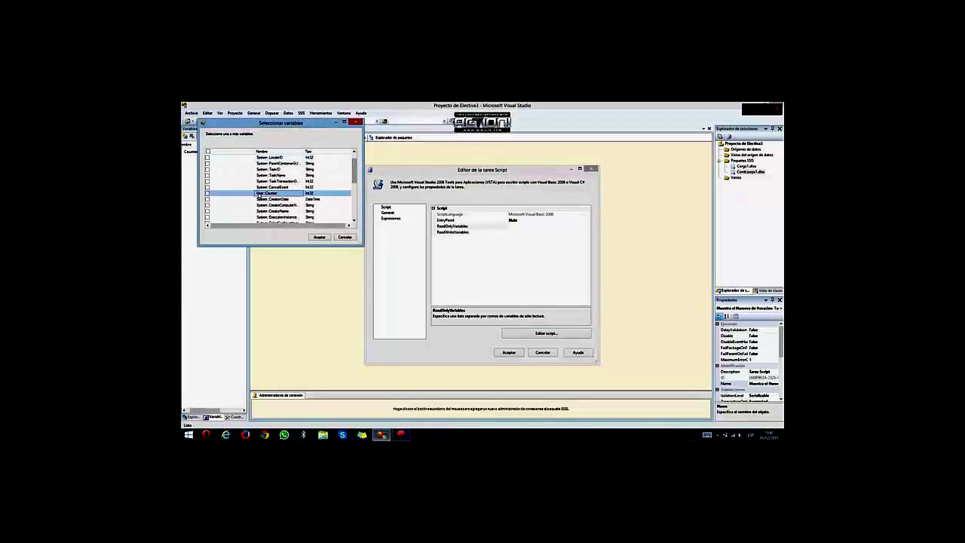
{"action": "left_click", "coordinate": [207, 194]}
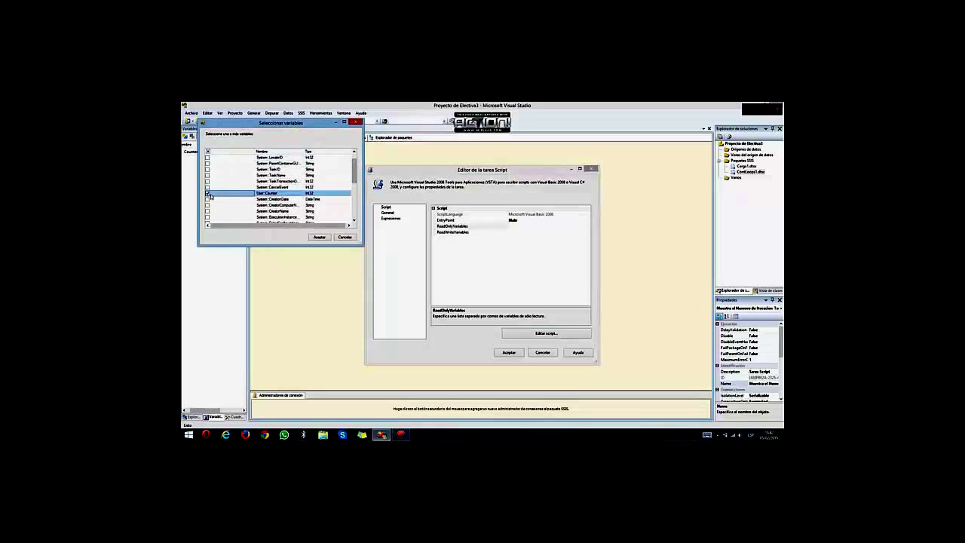
{"action": "left_click", "coordinate": [318, 237]}
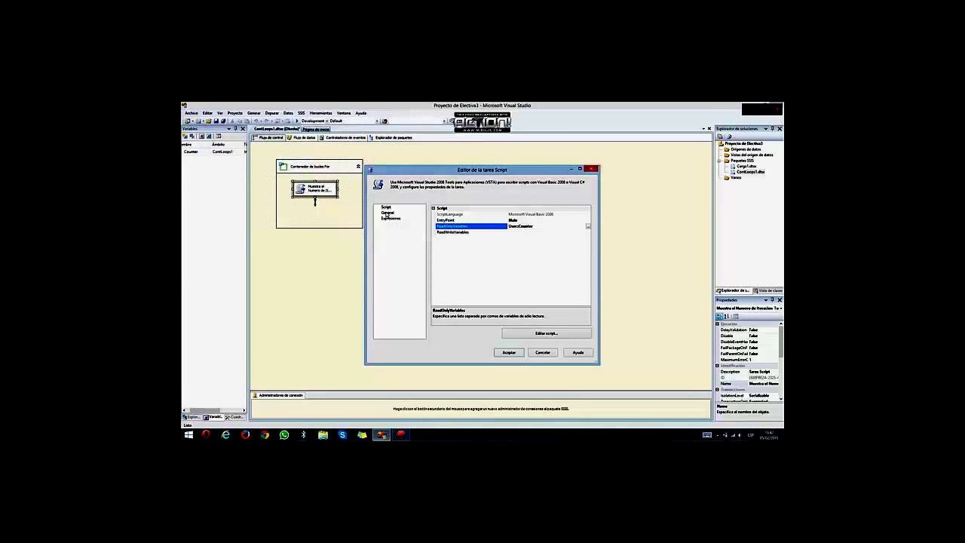
Accept the Script task's settings and close its editor.
{"action": "left_click", "coordinate": [386, 213]}
{"action": "key", "text": "Up"}
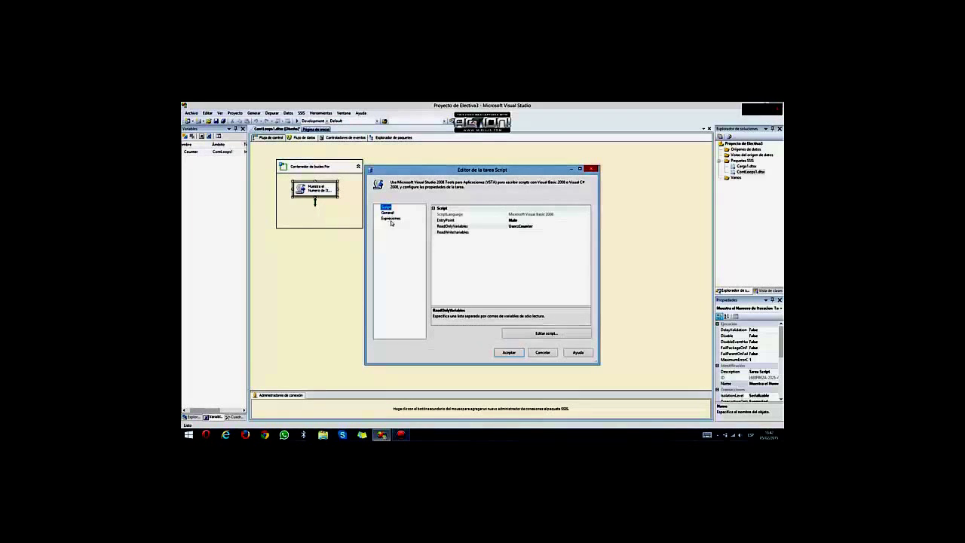
{"action": "left_click", "coordinate": [510, 352]}
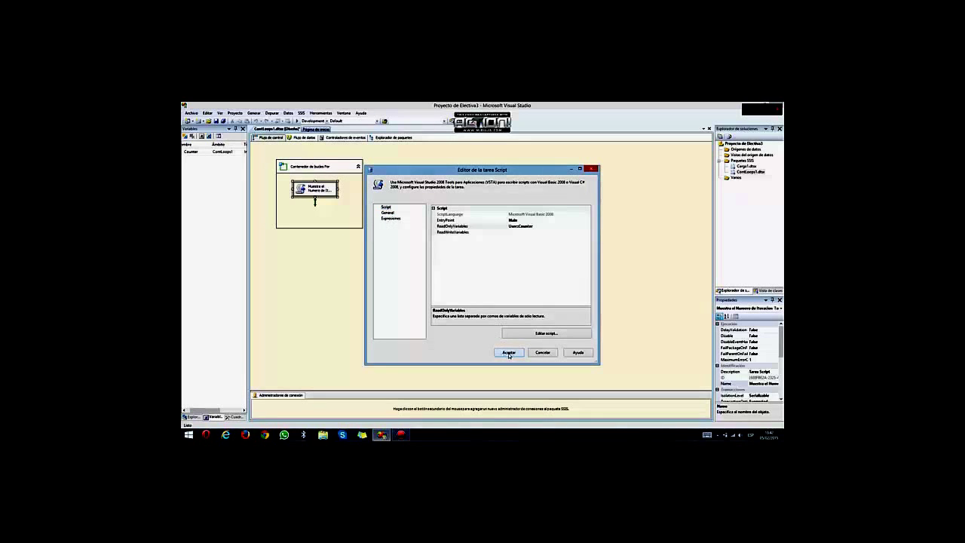
Run the ContLoops1 package, accepting each iteration message until the loop completes, and stop debugging.
{"action": "left_click", "coordinate": [297, 120]}
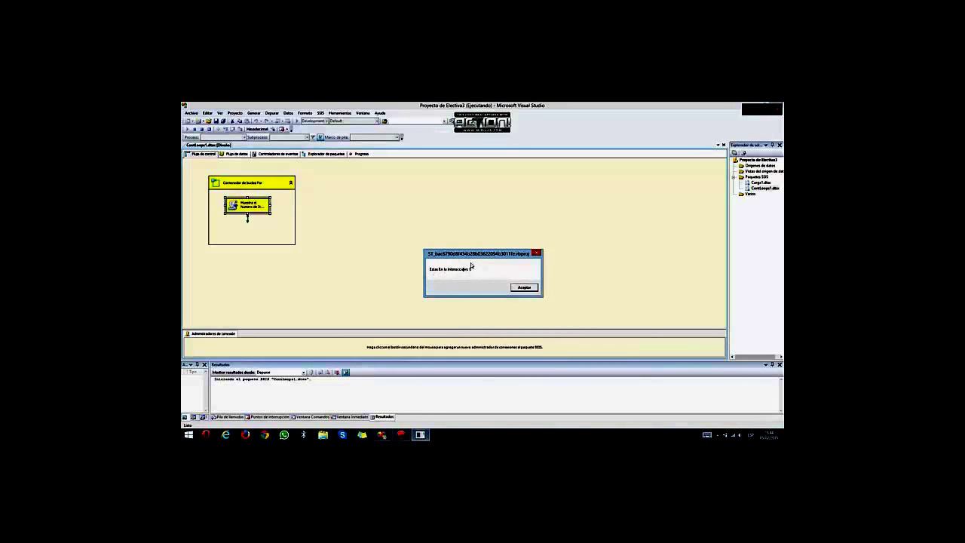
{"action": "left_click", "coordinate": [519, 288]}
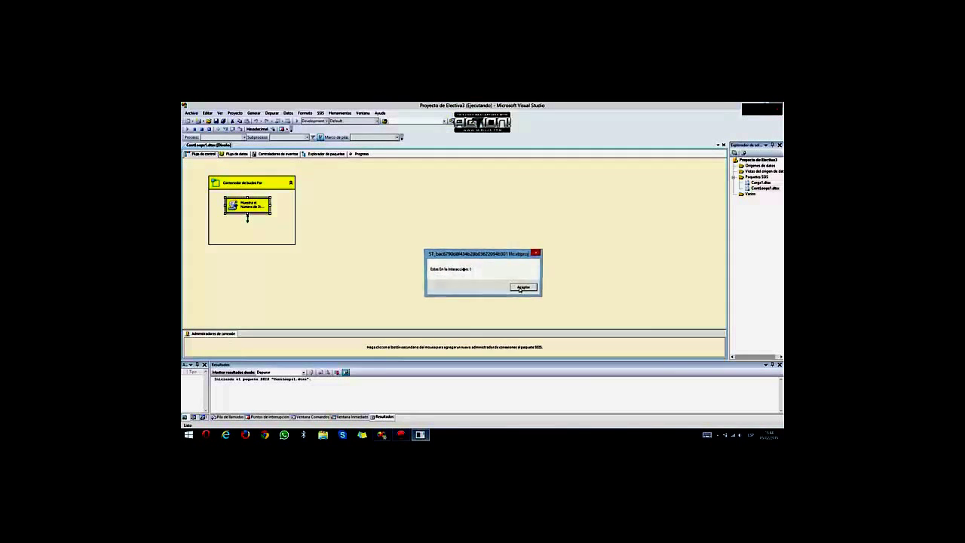
{"action": "left_click", "coordinate": [520, 288]}
{"action": "left_click", "coordinate": [519, 288]}
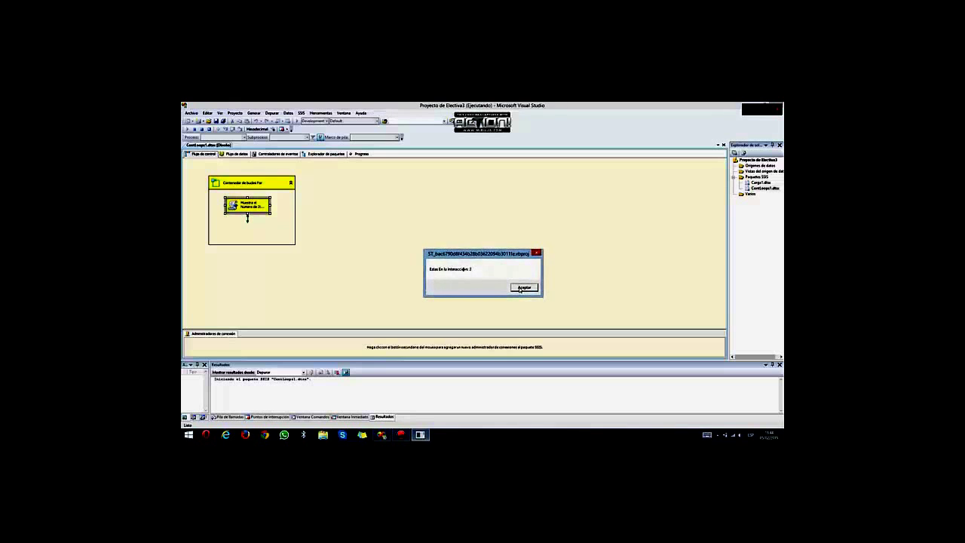
{"action": "left_click", "coordinate": [519, 288]}
{"action": "left_click", "coordinate": [519, 289]}
{"action": "left_click", "coordinate": [520, 290]}
{"action": "left_click", "coordinate": [522, 292]}
{"action": "left_click", "coordinate": [521, 292]}
{"action": "left_click", "coordinate": [524, 289]}
{"action": "left_click", "coordinate": [524, 289]}
{"action": "left_click", "coordinate": [524, 289]}
{"action": "left_click", "coordinate": [524, 290]}
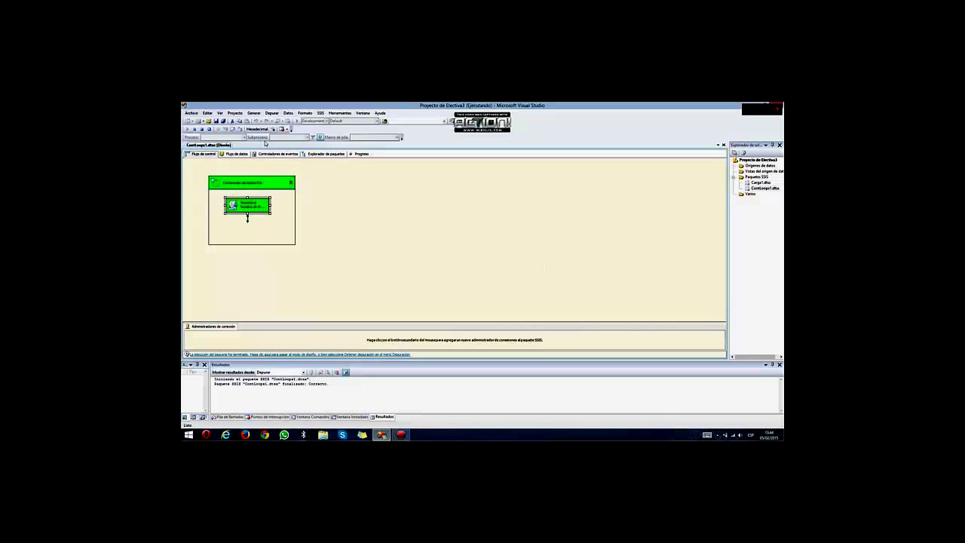
{"action": "left_click", "coordinate": [202, 129]}
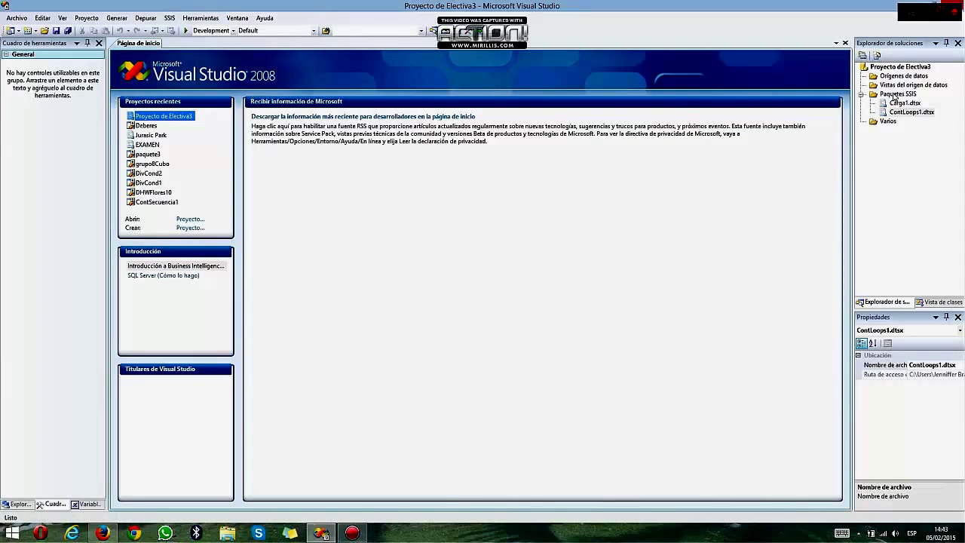
Add a new SSIS package to the project and rename it ContSecuencia1.dtsx, renaming the package object as well.
{"action": "right_click", "coordinate": [894, 94]}
{"action": "left_click", "coordinate": [887, 103]}
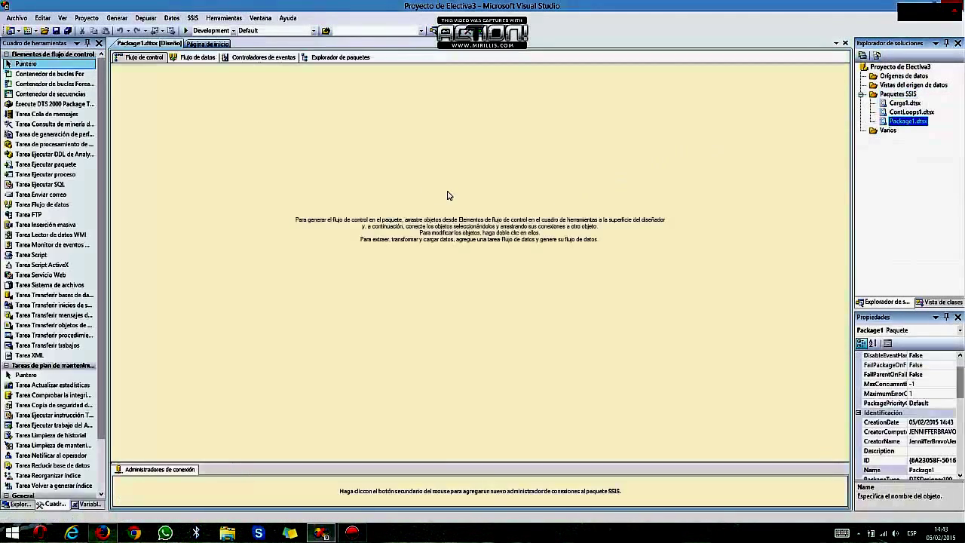
{"action": "left_click", "coordinate": [899, 121]}
{"action": "left_click", "coordinate": [901, 122]}
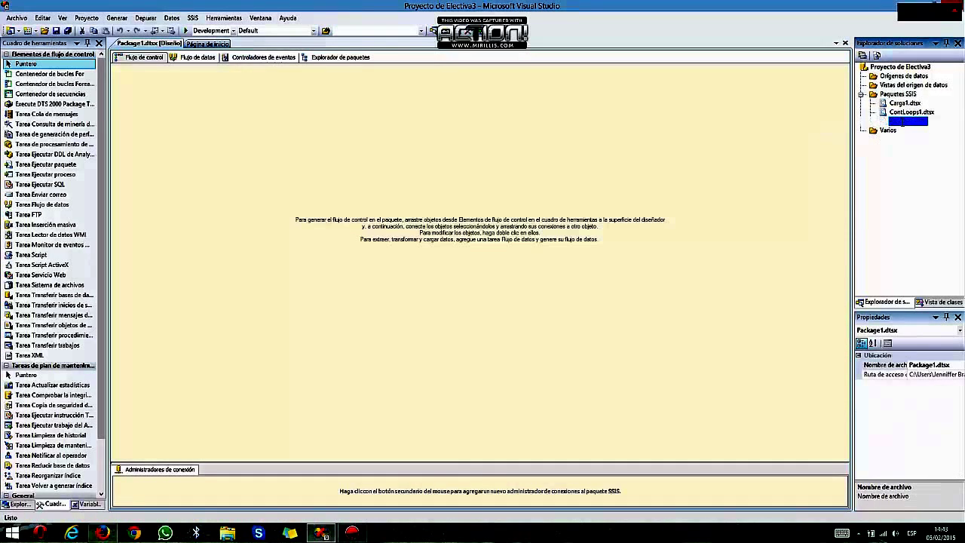
{"action": "right_click", "coordinate": [908, 122]}
{"action": "left_click", "coordinate": [888, 167]}
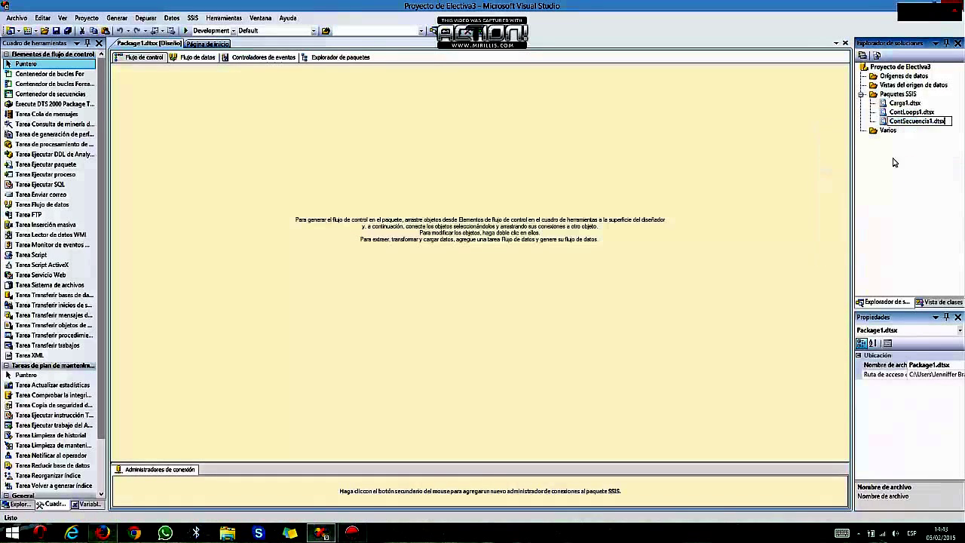
{"action": "key", "text": "Return"}
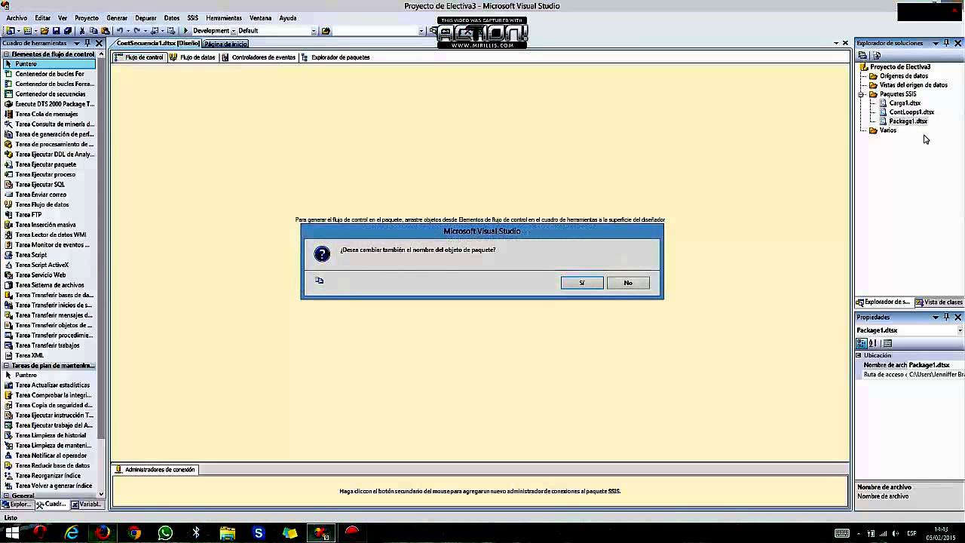
{"action": "key", "text": "Return"}
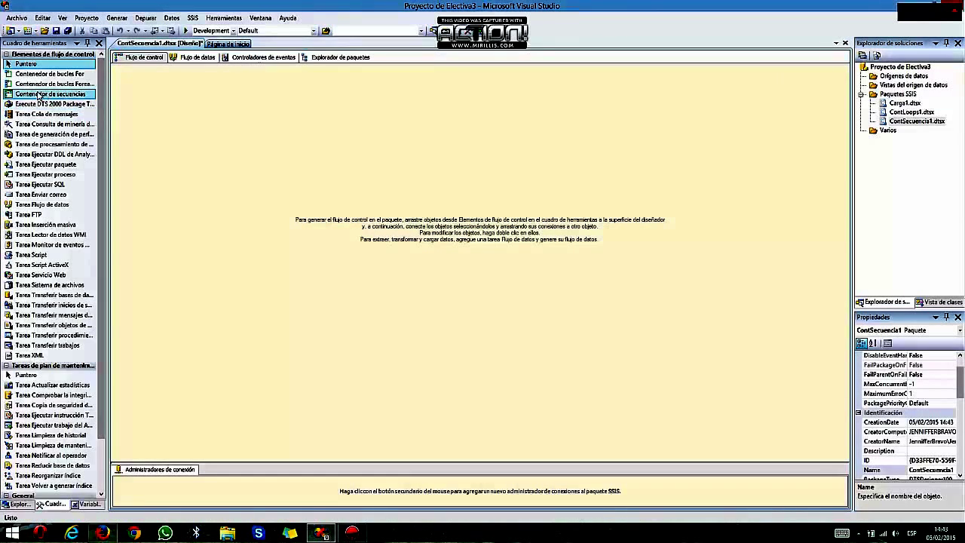
Add a Sequence container to the control flow of ContSecuencia1.
{"action": "left_click_drag", "start_coordinate": [39, 93], "coordinate": [152, 83]}
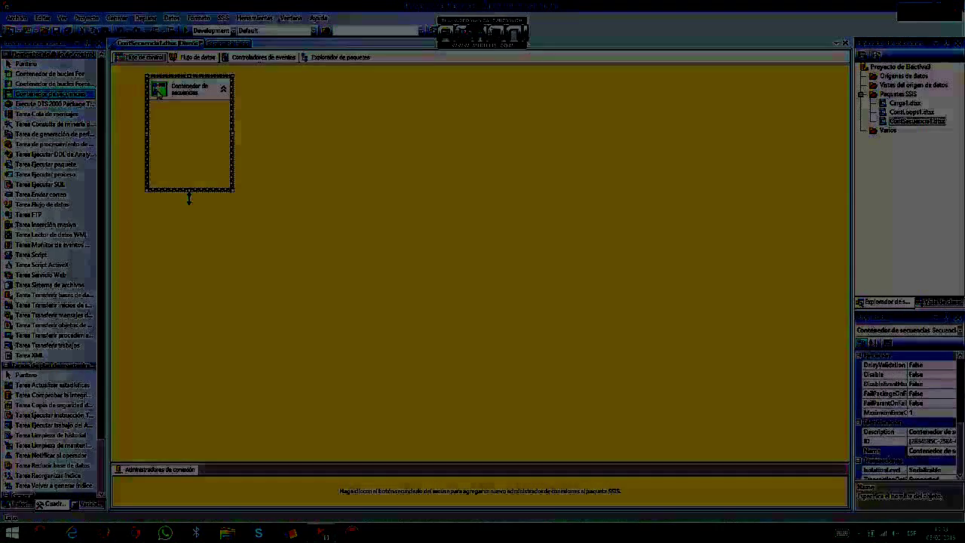
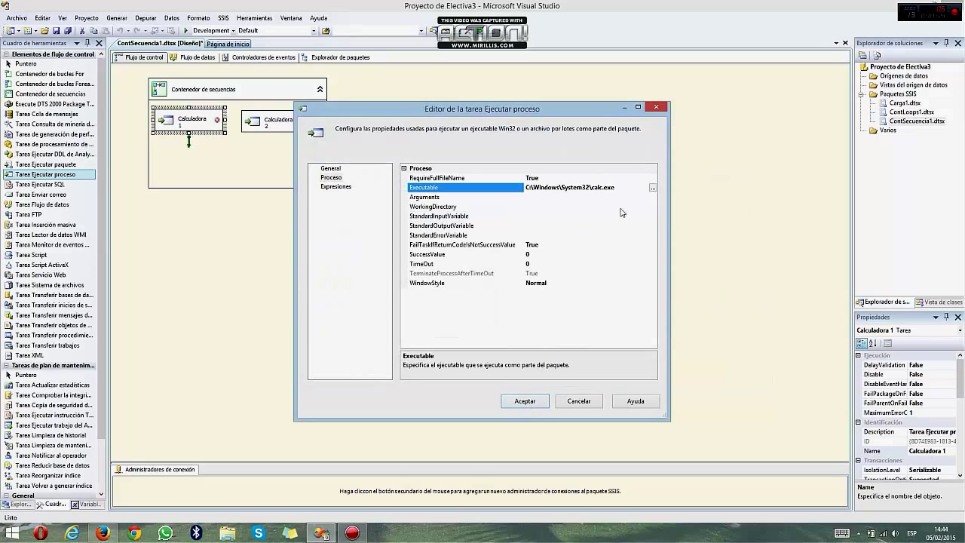
Copy the executable path C:\Windows\System32\calc.exe from the Calculadora 1 task and accept its process settings.
{"action": "left_click", "coordinate": [621, 187]}
{"action": "key", "text": "super+c"}
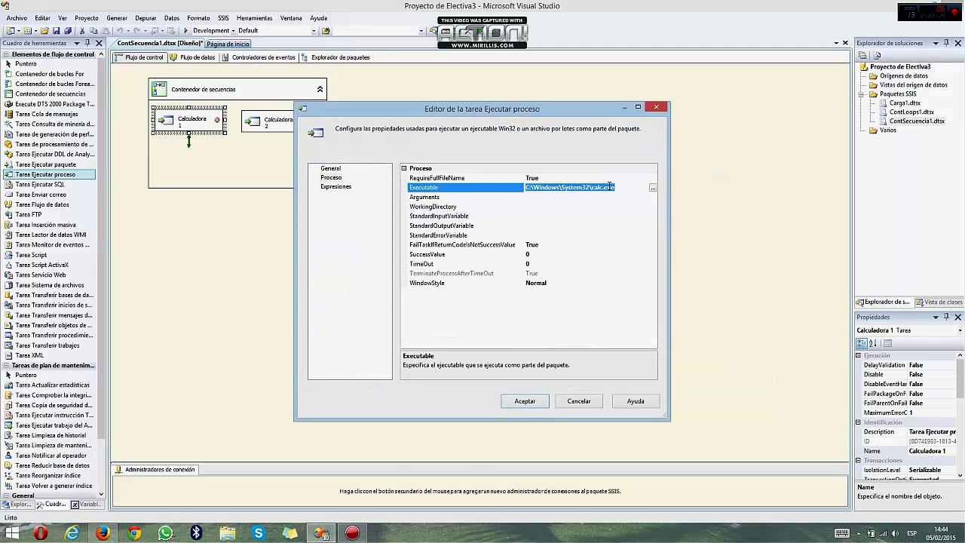
{"action": "right_click", "coordinate": [610, 186]}
{"action": "left_click", "coordinate": [630, 216]}
{"action": "left_click", "coordinate": [520, 401]}
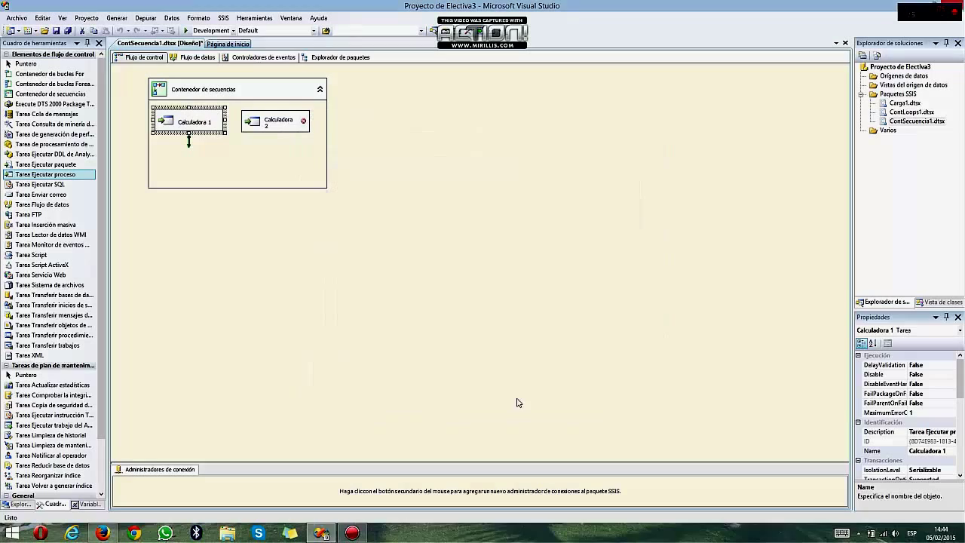
Paste C:\Windows\System32\calc.exe as the Calculadora 2 task's Executable and accept its process settings.
{"action": "left_click", "coordinate": [279, 119]}
{"action": "right_click", "coordinate": [279, 119]}
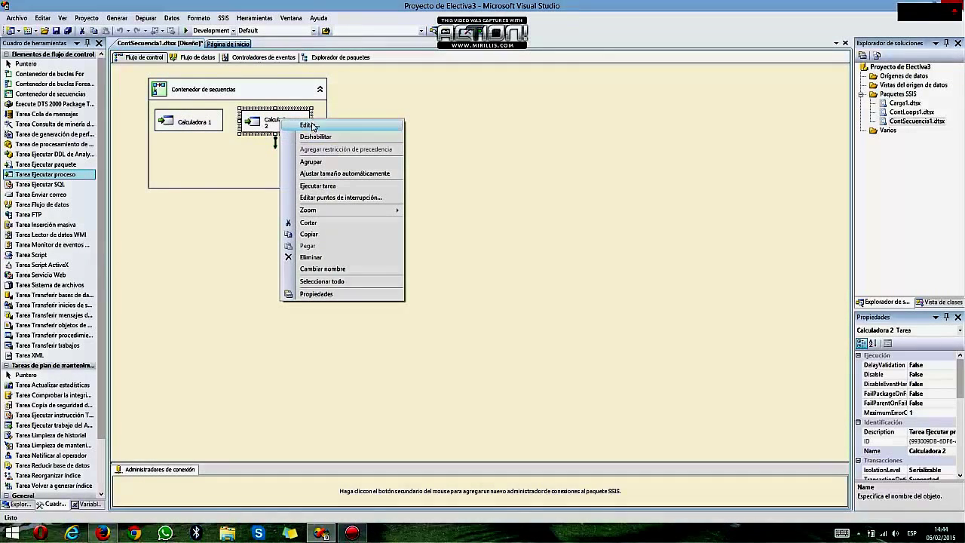
{"action": "left_click", "coordinate": [313, 126]}
{"action": "left_click", "coordinate": [334, 179]}
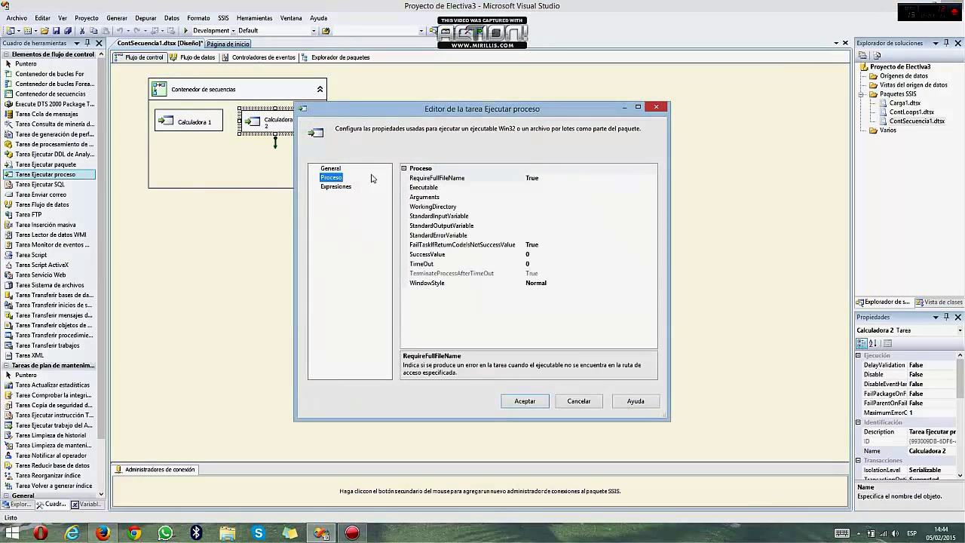
{"action": "left_click", "coordinate": [539, 188]}
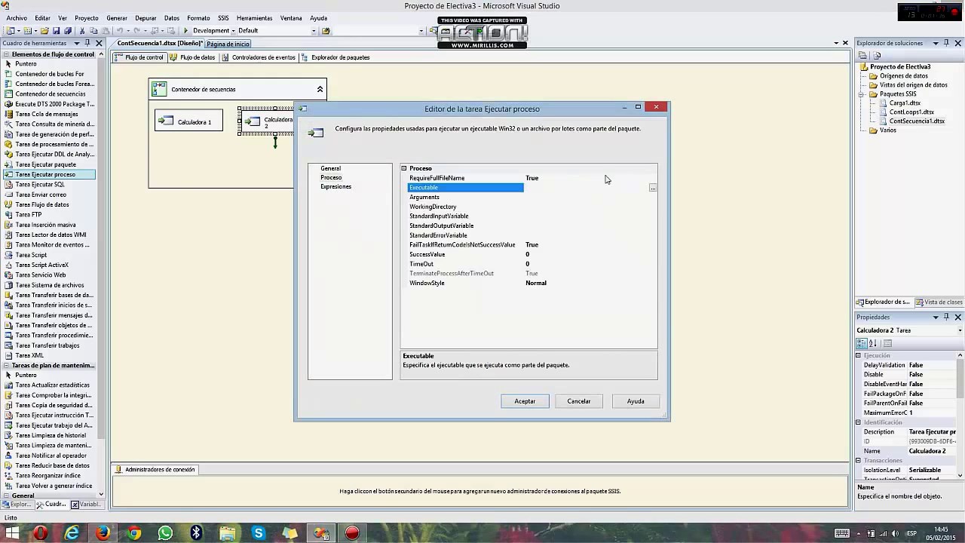
{"action": "right_click", "coordinate": [607, 188]}
{"action": "left_click", "coordinate": [612, 234]}
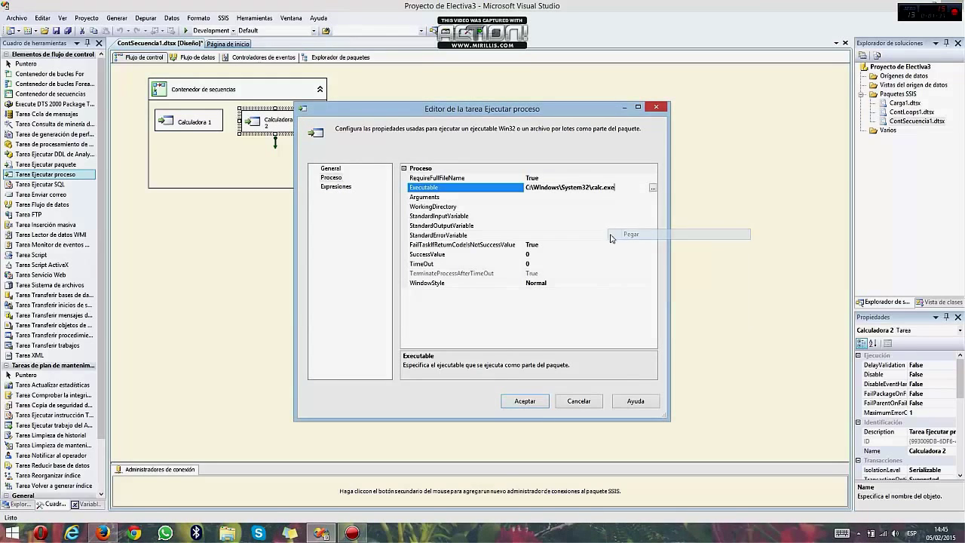
{"action": "left_click", "coordinate": [520, 398]}
{"action": "left_click", "coordinate": [225, 139]}
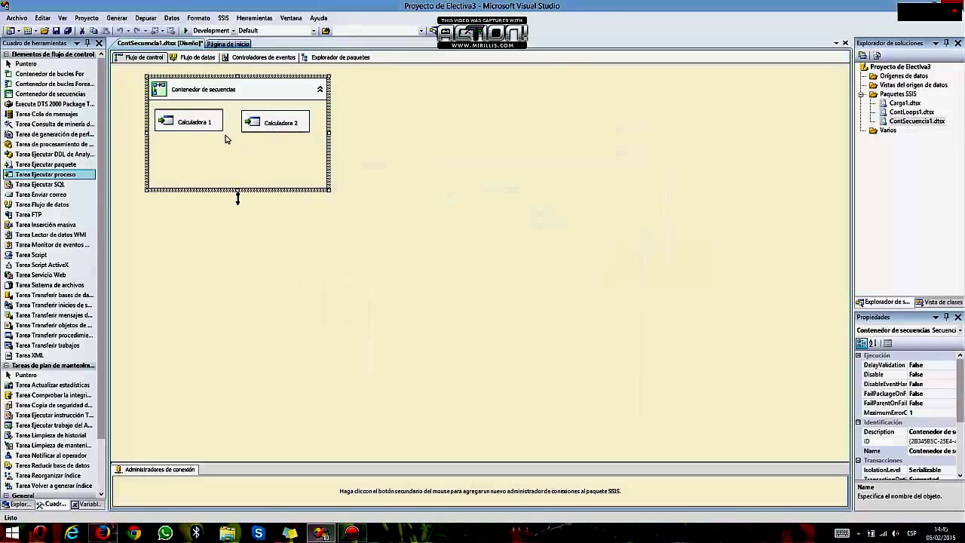
{"action": "left_click", "coordinate": [205, 123]}
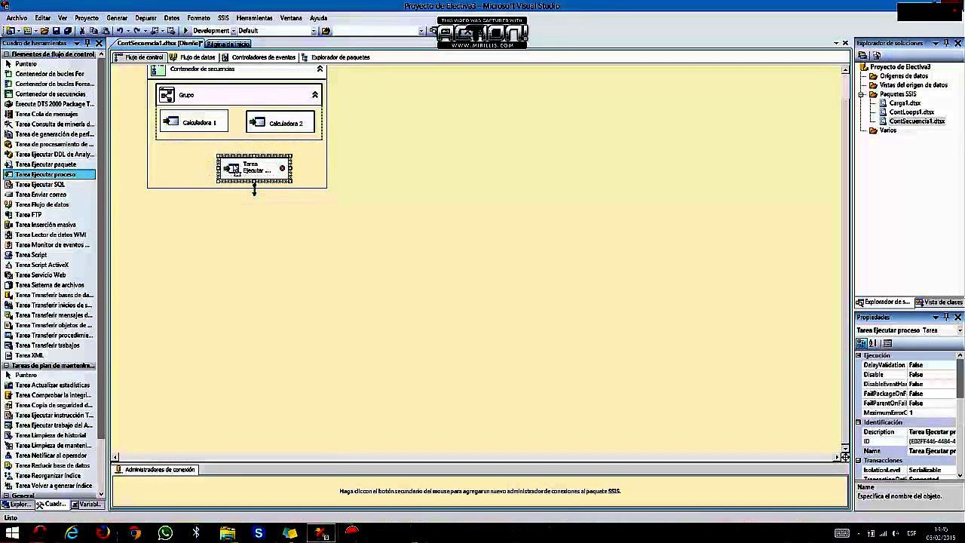
Center the new Execute Process task below the calculator group and rename it Notepad.
{"action": "left_click_drag", "start_coordinate": [245, 169], "coordinate": [231, 171]}
{"action": "right_click", "coordinate": [230, 172]}
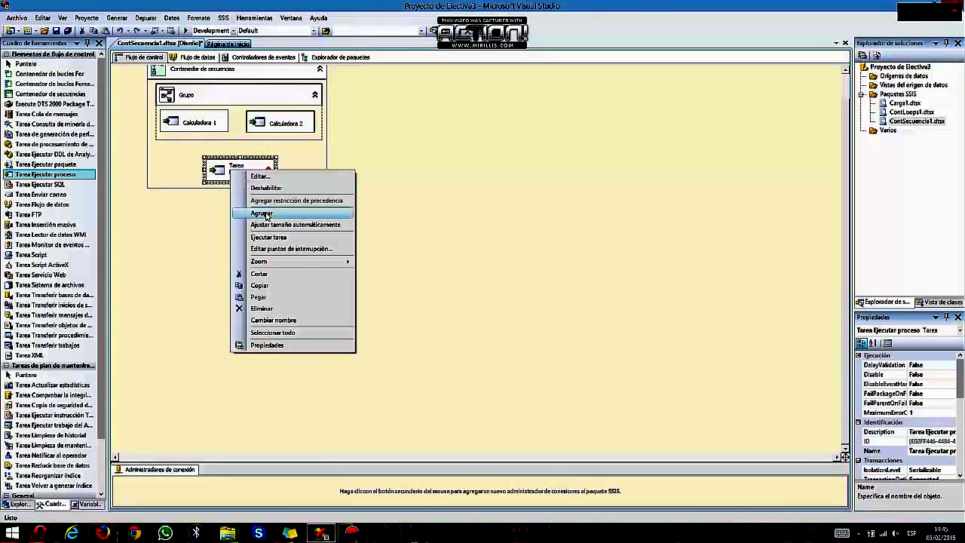
{"action": "left_click", "coordinate": [273, 320]}
{"action": "type", "text": "N"}
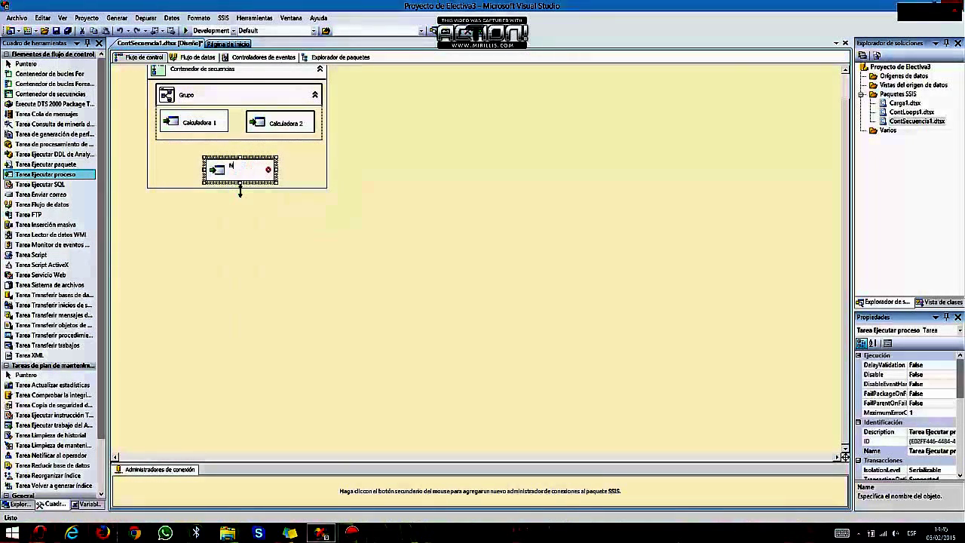
{"action": "type", "text": "otepad"}
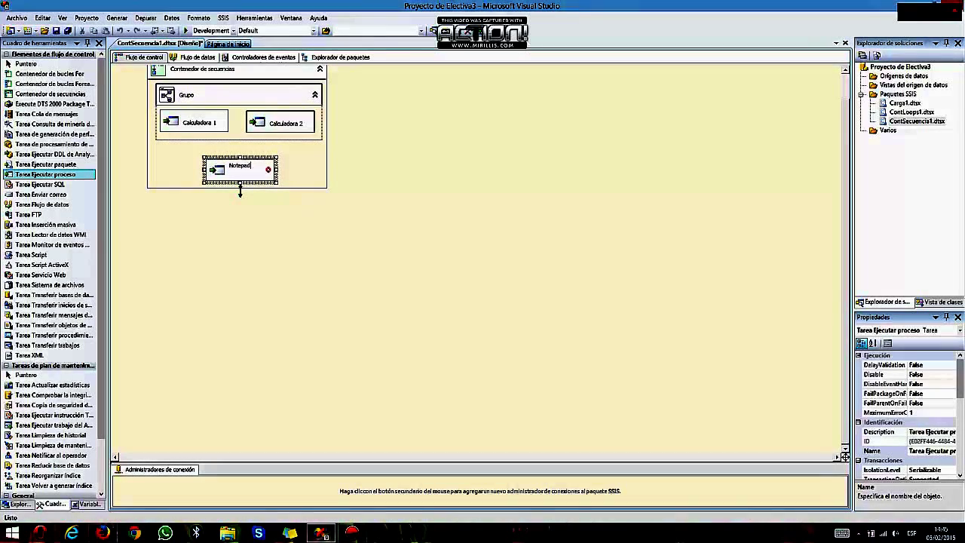
{"action": "left_click", "coordinate": [207, 259]}
Set the Notepad task's Executable to the notepad program in C:\Windows, accept the settings, and nudge the task slightly upward.
{"action": "right_click", "coordinate": [239, 177]}
{"action": "left_click", "coordinate": [264, 187]}
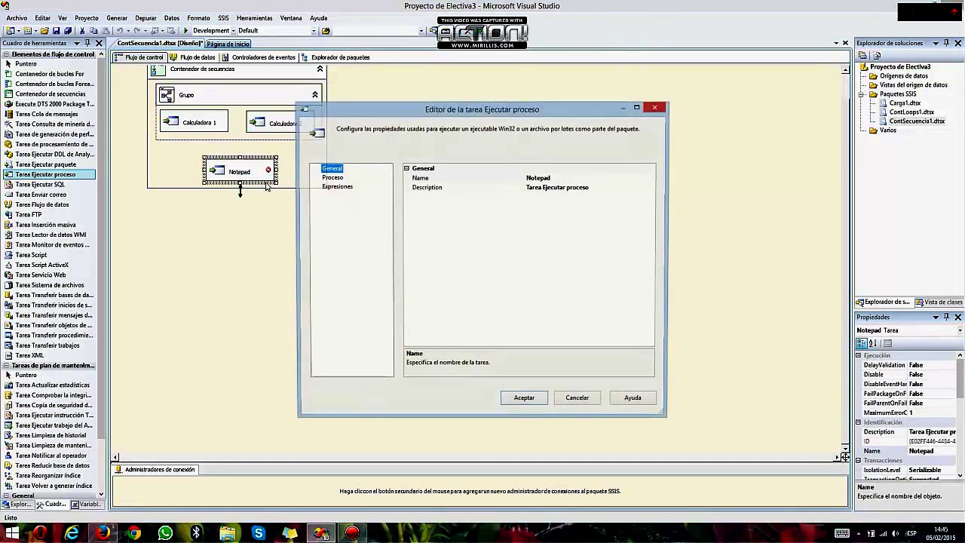
{"action": "left_click", "coordinate": [332, 177]}
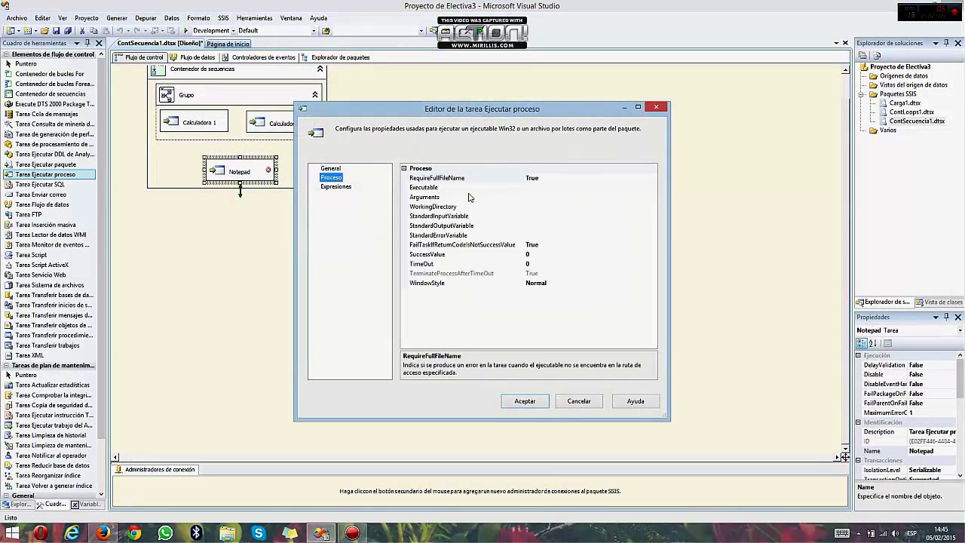
{"action": "left_click", "coordinate": [631, 183]}
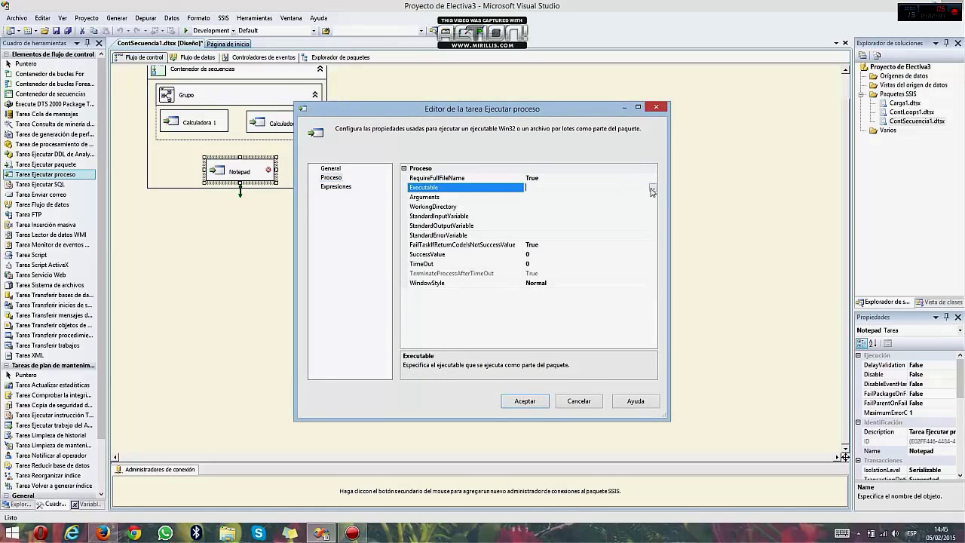
{"action": "left_click", "coordinate": [652, 190]}
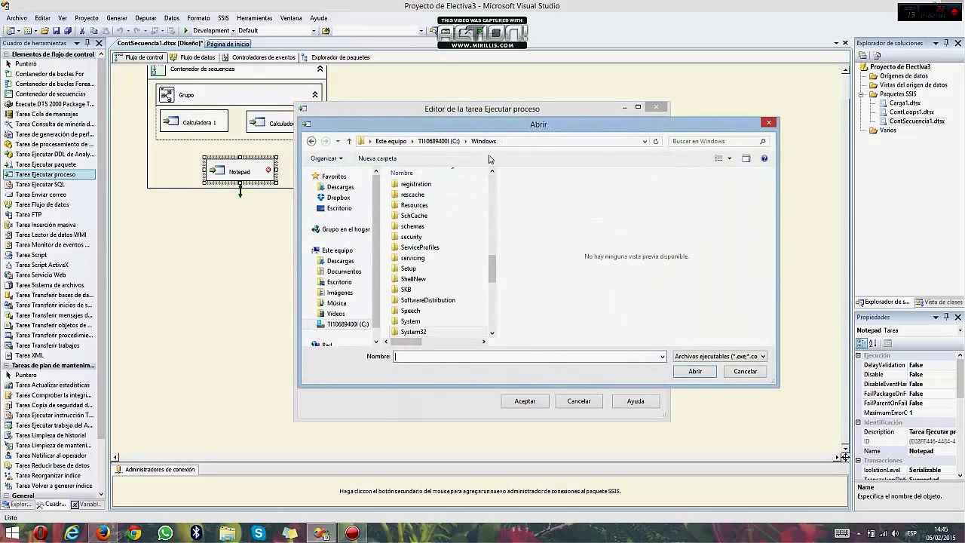
{"action": "left_click_drag", "start_coordinate": [491, 263], "coordinate": [491, 310]}
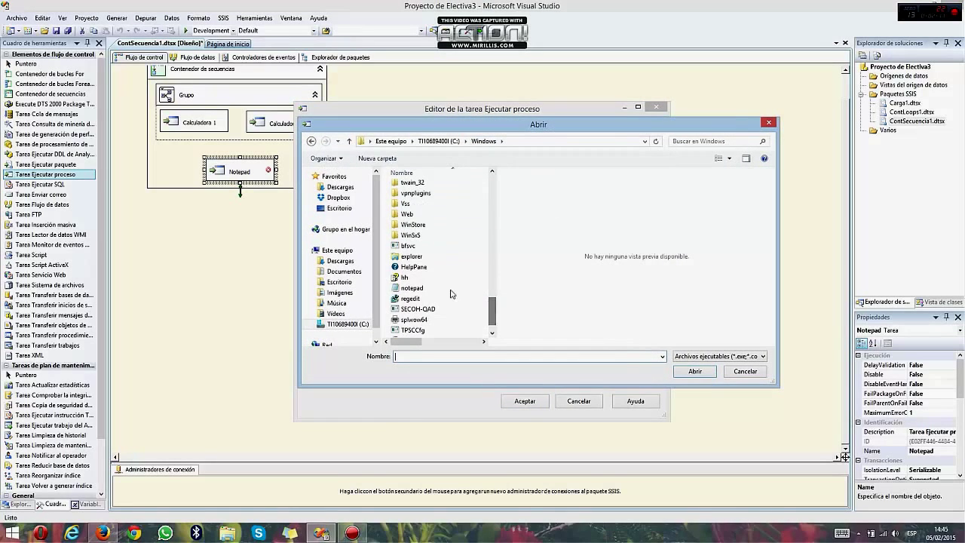
{"action": "left_click", "coordinate": [412, 288]}
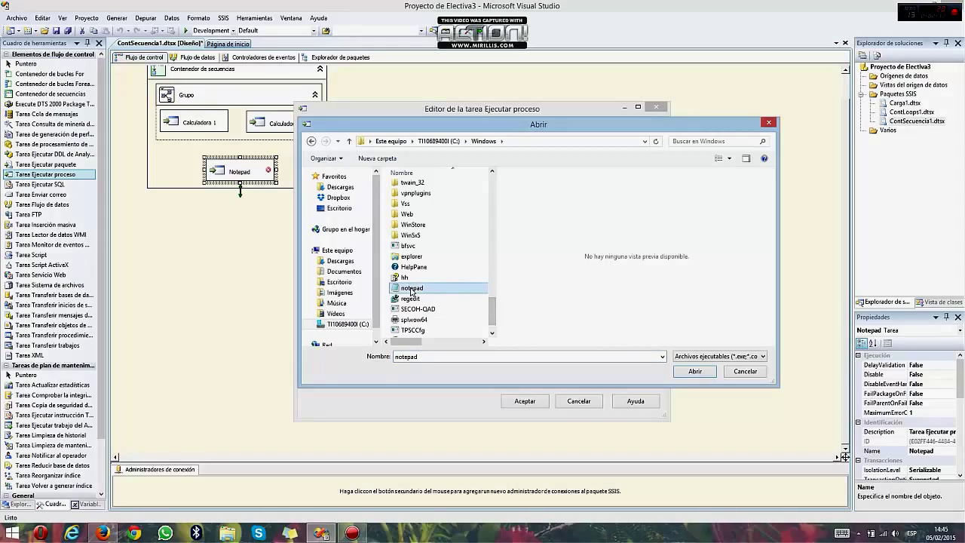
{"action": "double_click", "coordinate": [412, 288]}
{"action": "left_click", "coordinate": [525, 400]}
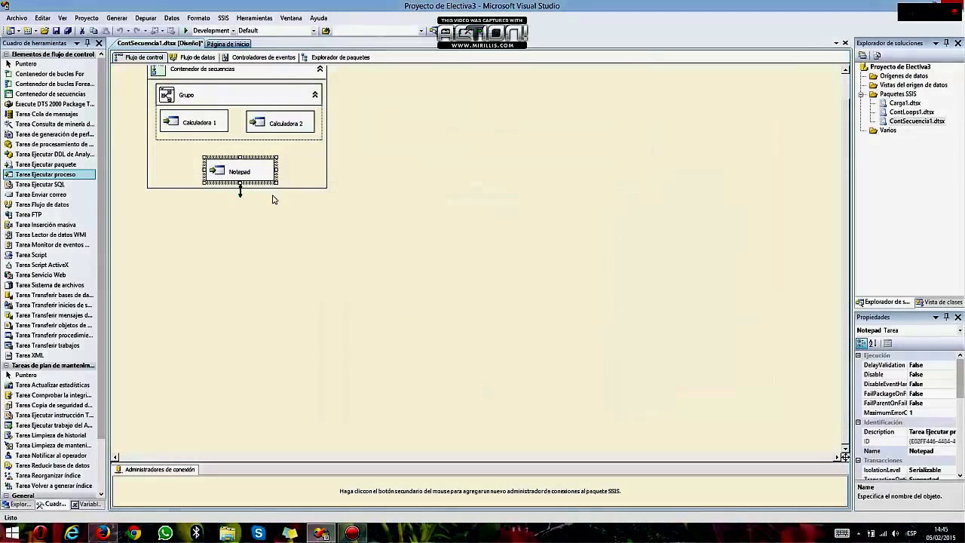
{"action": "left_click_drag", "start_coordinate": [264, 172], "coordinate": [265, 166]}
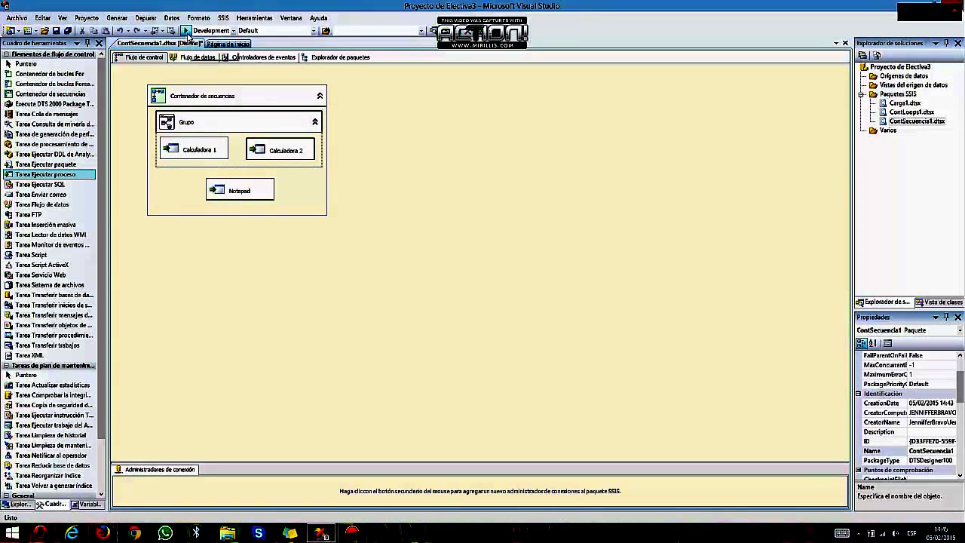
Run the ContSecuencia1 package and move the opened Notepad window beside the Calculator, clear of the running tasks.
{"action": "left_click", "coordinate": [186, 32]}
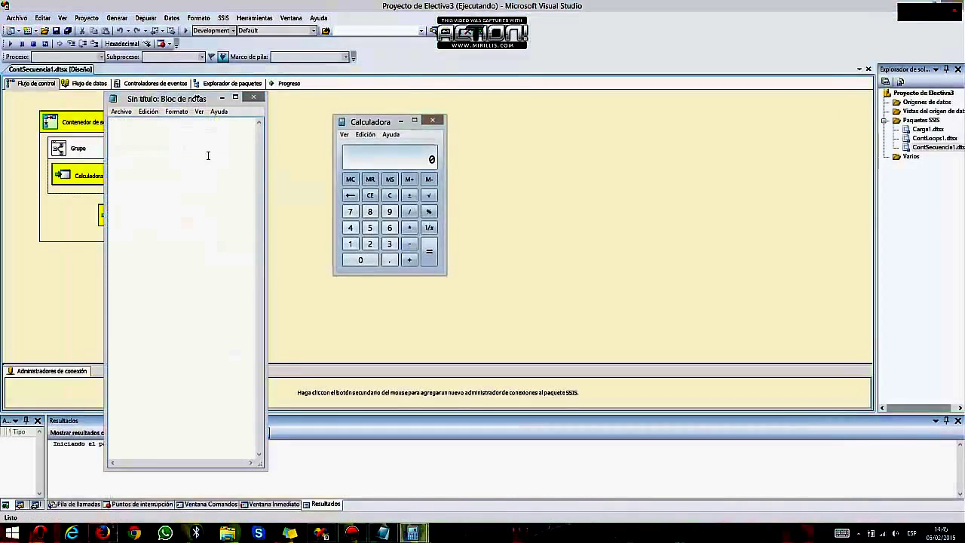
{"action": "left_click_drag", "start_coordinate": [172, 101], "coordinate": [537, 125]}
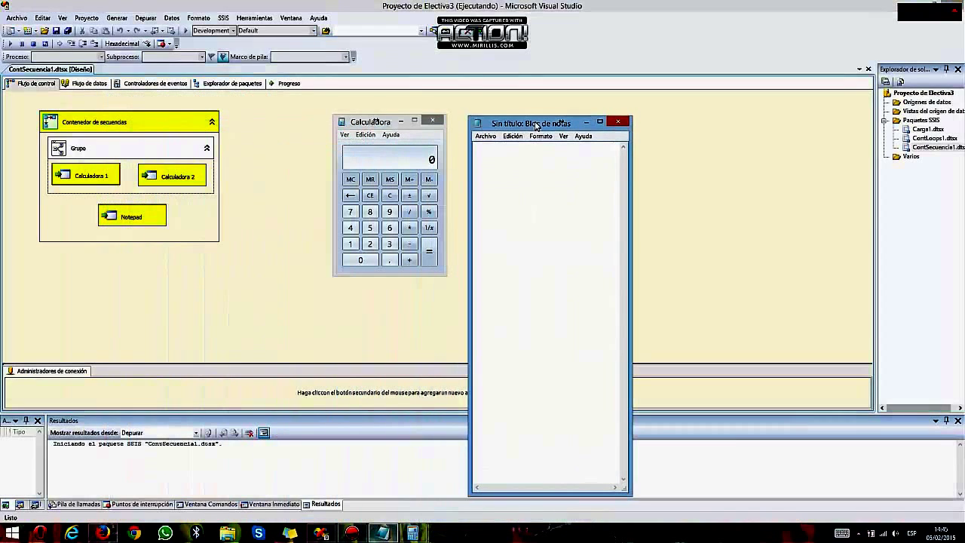
Separate the overlapping Calculator windows, close both calculators and Notepad to finish the package, and stop debugging.
{"action": "left_click_drag", "start_coordinate": [310, 167], "coordinate": [273, 125]}
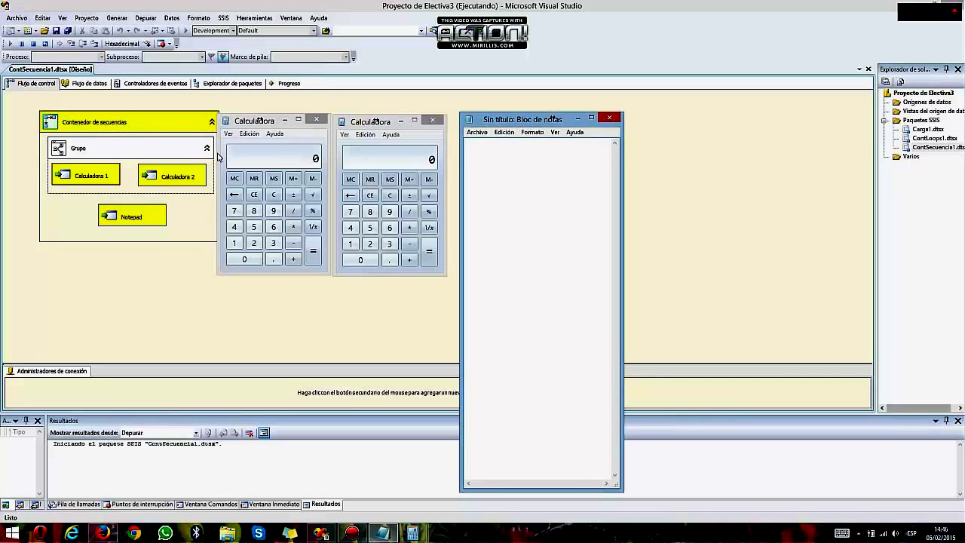
{"action": "left_click", "coordinate": [317, 120]}
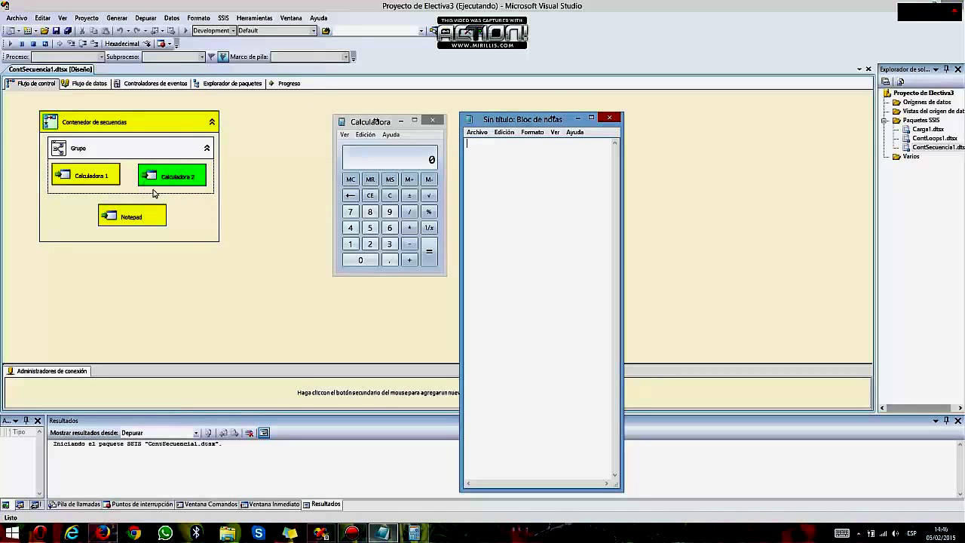
{"action": "left_click", "coordinate": [432, 124]}
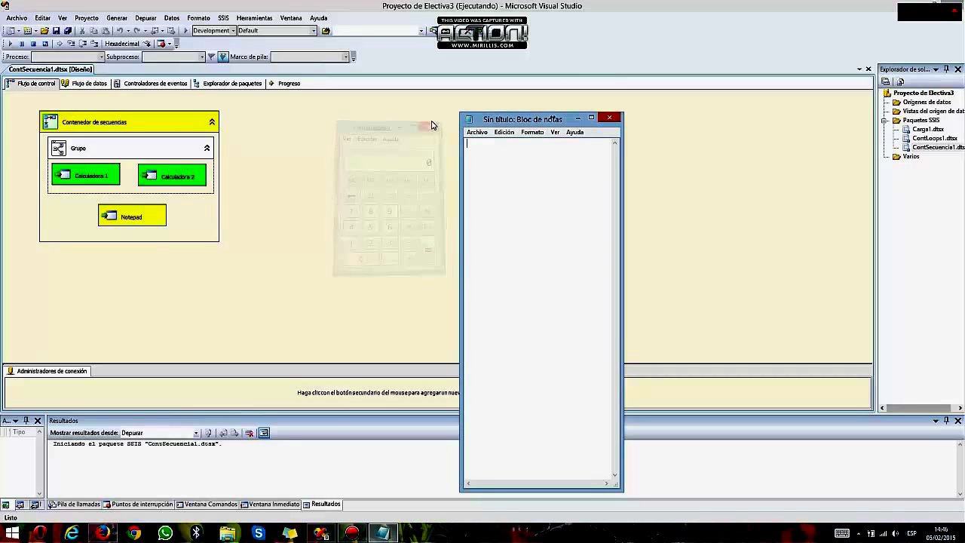
{"action": "left_click", "coordinate": [609, 118]}
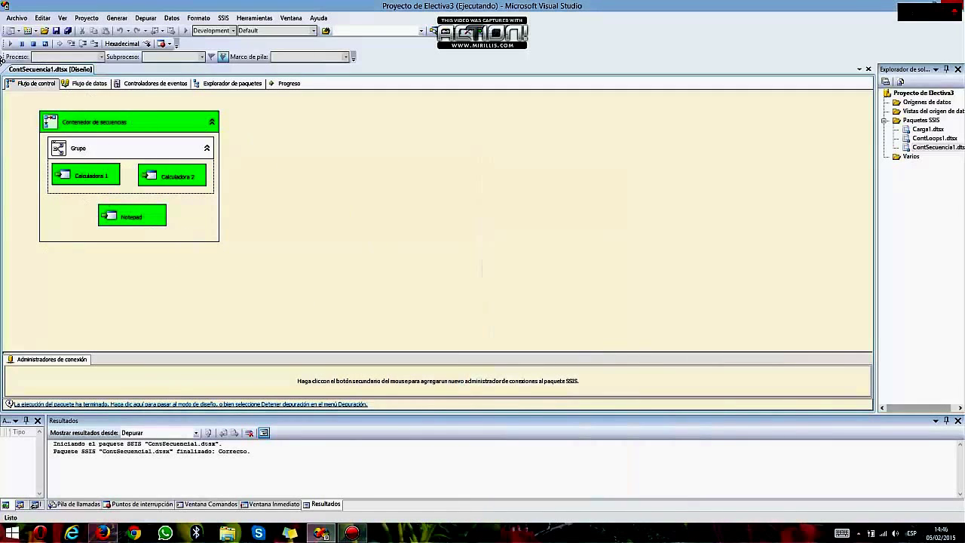
{"action": "left_click", "coordinate": [32, 43]}
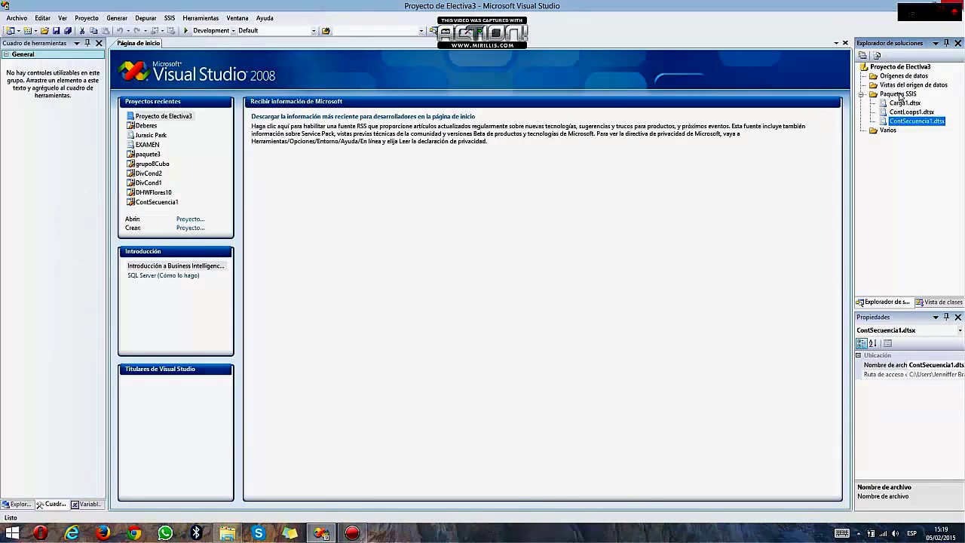
Add a new SSIS package to Proyecto de Electiva3 and close its designer.
{"action": "right_click", "coordinate": [899, 94]}
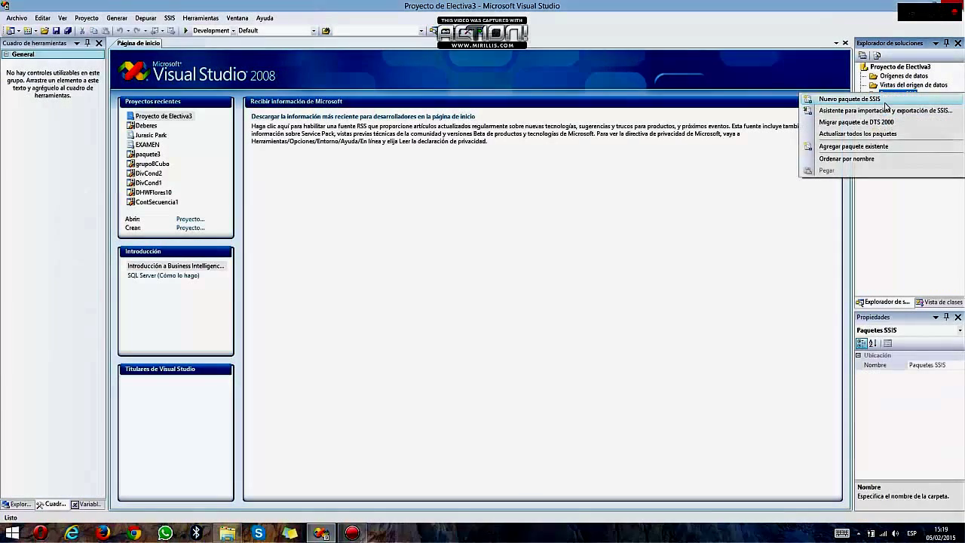
{"action": "left_click", "coordinate": [885, 101]}
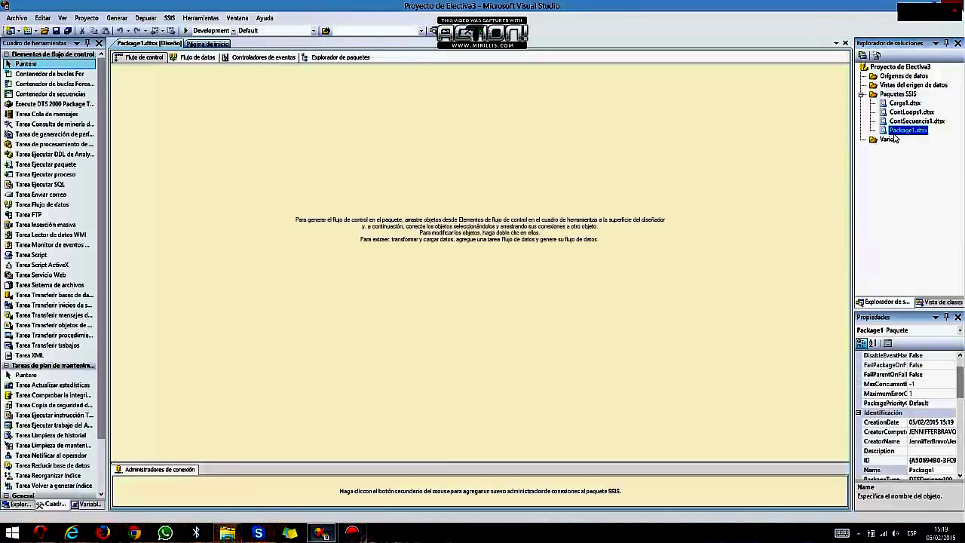
{"action": "right_click", "coordinate": [154, 47]}
{"action": "left_click", "coordinate": [178, 65]}
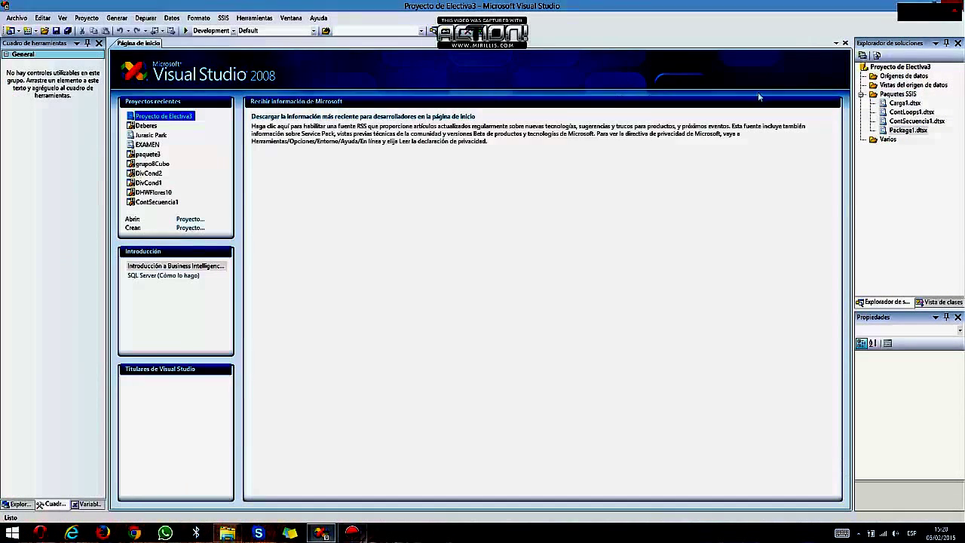
Rename Package1.dtsx as ContForEach1.dtsx, rename its package object to match, and open the package's control flow.
{"action": "left_click", "coordinate": [908, 130]}
{"action": "left_click", "coordinate": [914, 130]}
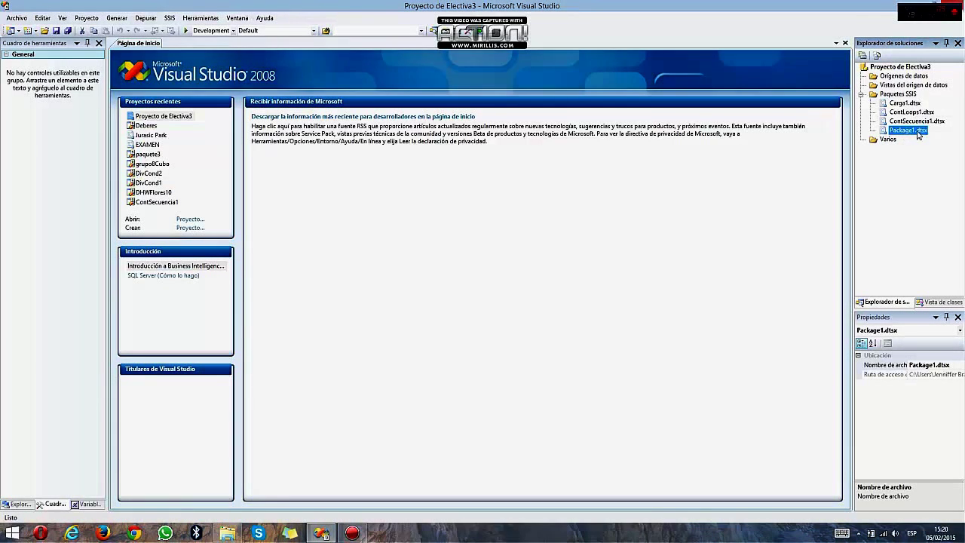
{"action": "left_click_drag", "start_coordinate": [914, 129], "coordinate": [883, 129]}
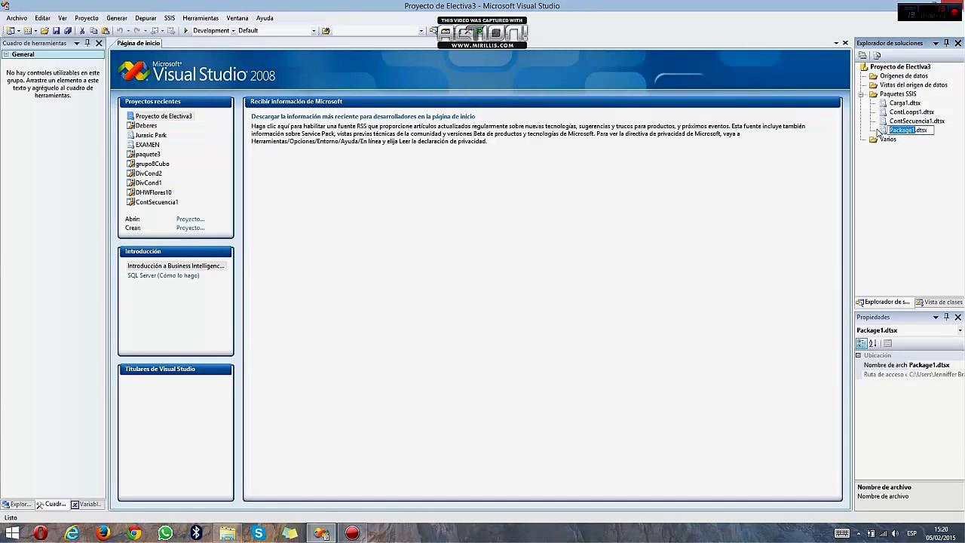
{"action": "type", "text": "ContForEach1"}
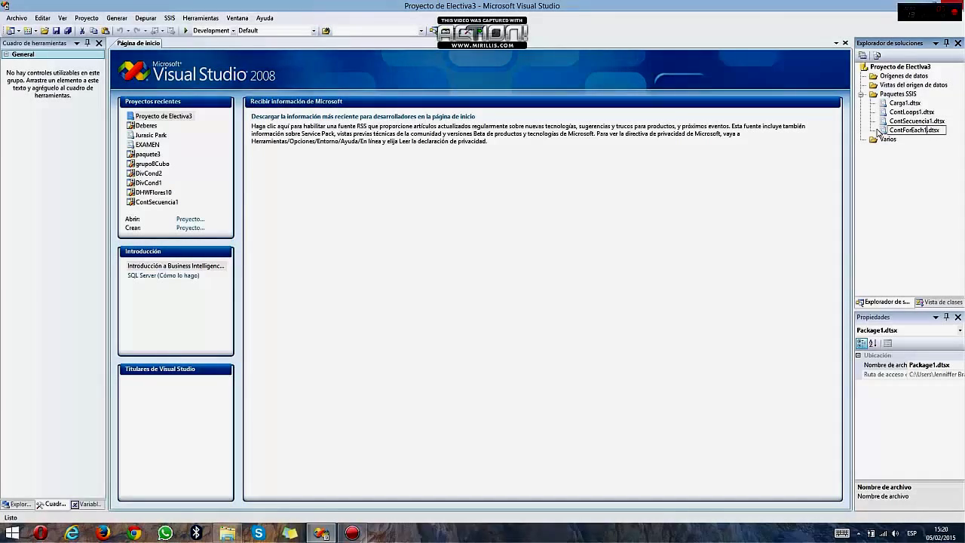
{"action": "key", "text": "Return"}
{"action": "key", "text": "Return"}
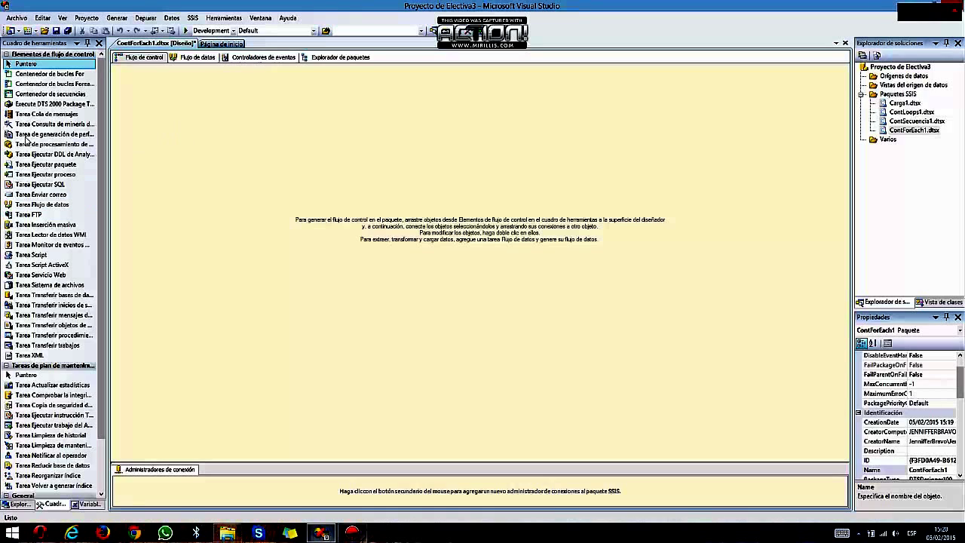
Add a Foreach Loop container with a Script task inside it, and rename the task Archivos Leidos.
{"action": "left_click", "coordinate": [50, 94]}
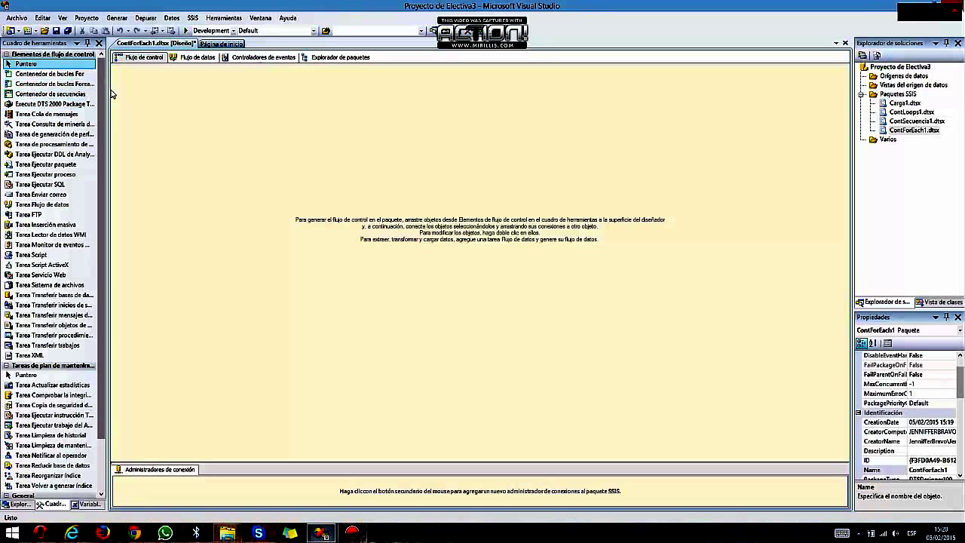
{"action": "left_click_drag", "start_coordinate": [110, 91], "coordinate": [139, 90]}
{"action": "left_click_drag", "start_coordinate": [55, 83], "coordinate": [193, 104]}
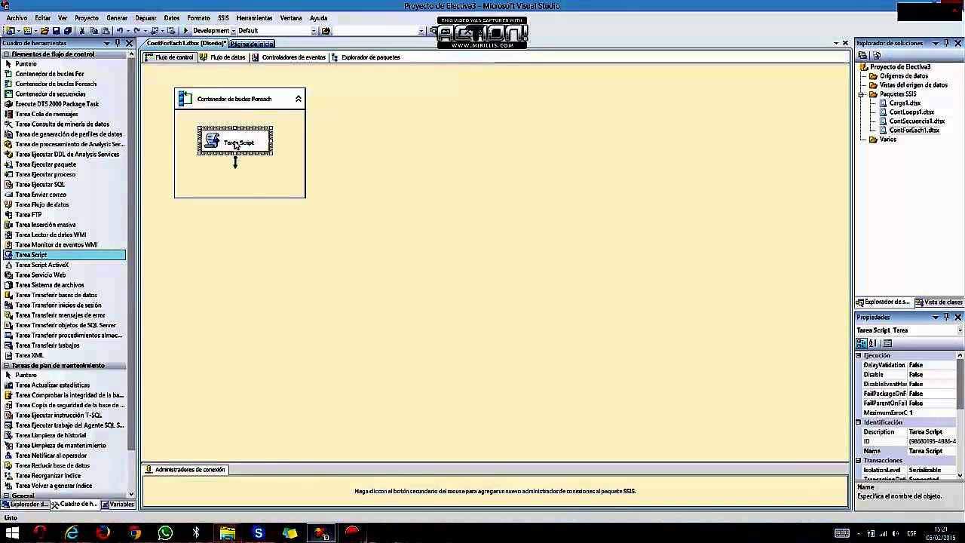
{"action": "right_click", "coordinate": [235, 145]}
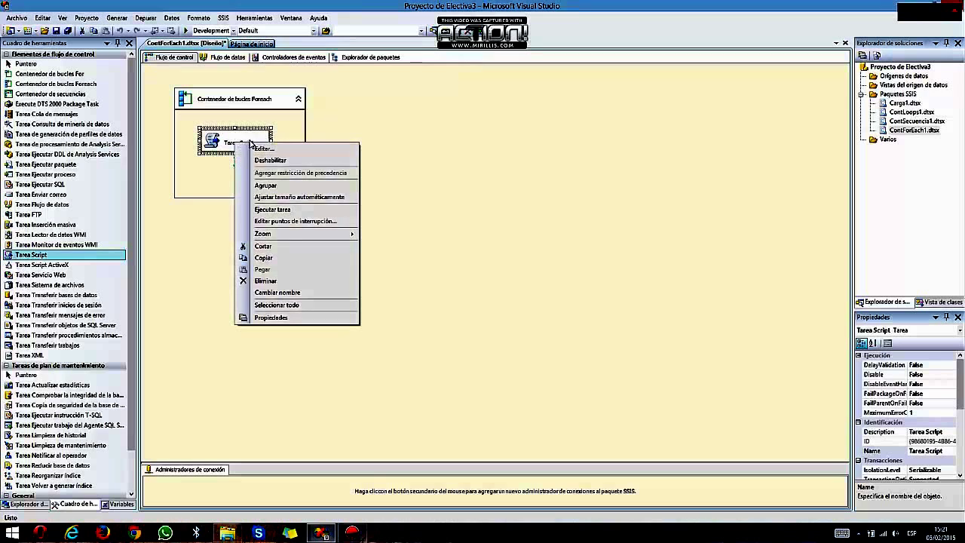
{"action": "left_click", "coordinate": [287, 294]}
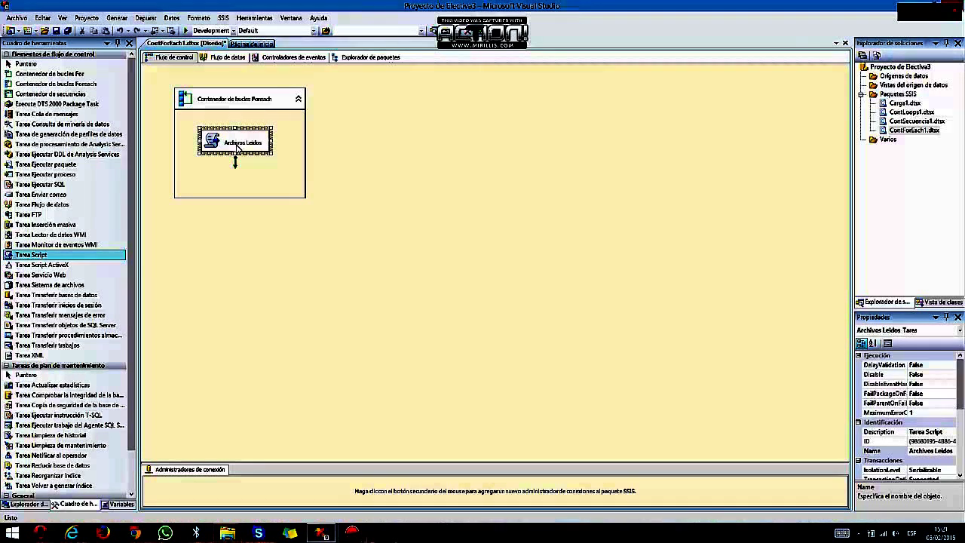
Configure the Foreach container's file enumerator to read *.* files from the Desktop folder and retrieve the name only (Sólo nombre).
{"action": "right_click", "coordinate": [242, 102]}
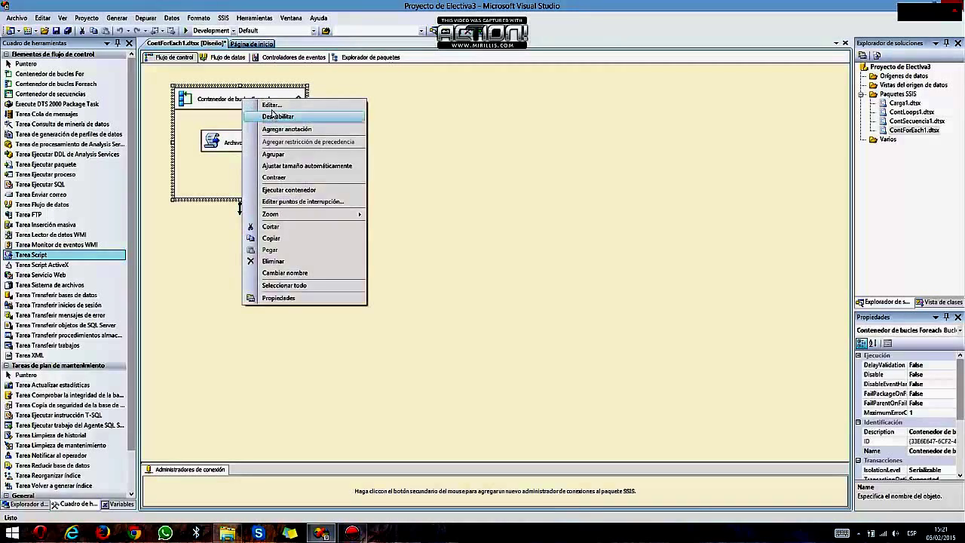
{"action": "left_click", "coordinate": [285, 107]}
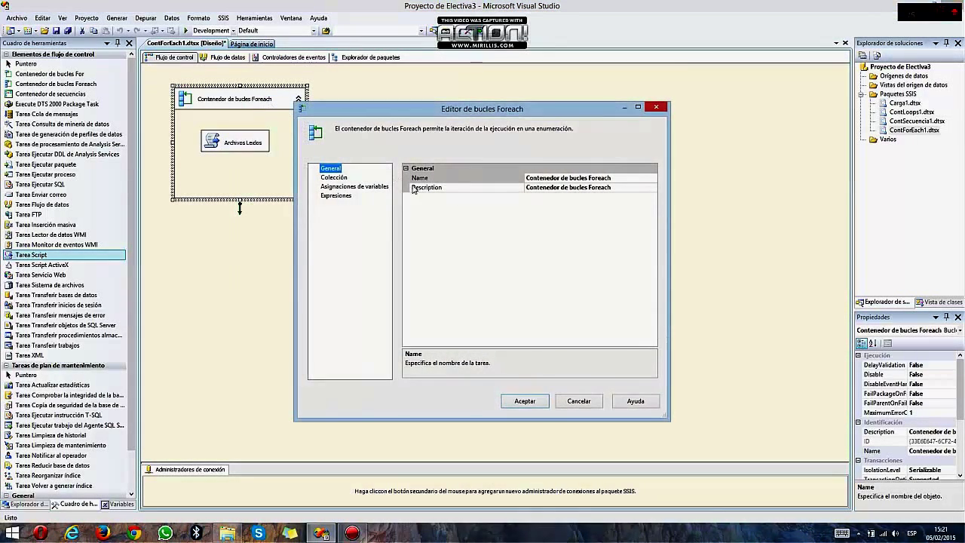
{"action": "left_click", "coordinate": [341, 178]}
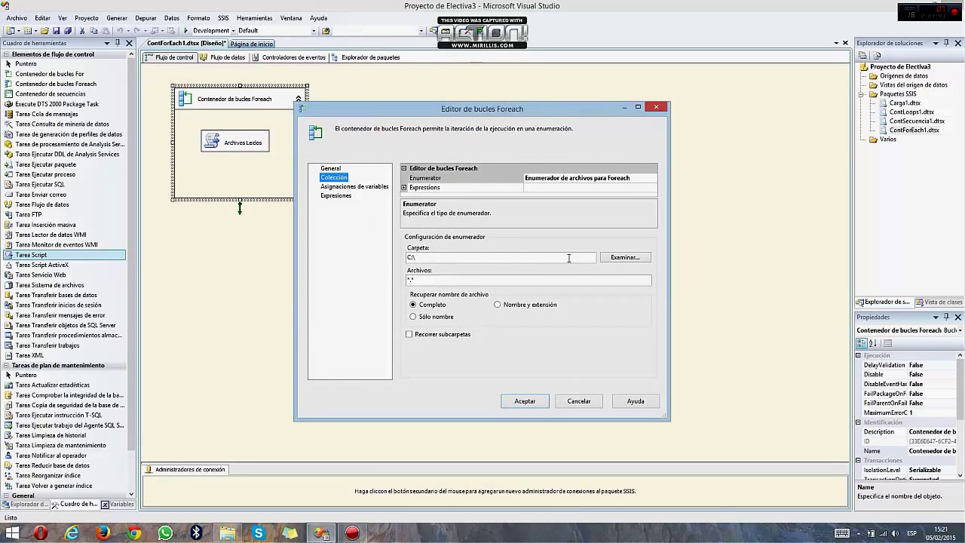
{"action": "left_click", "coordinate": [611, 260]}
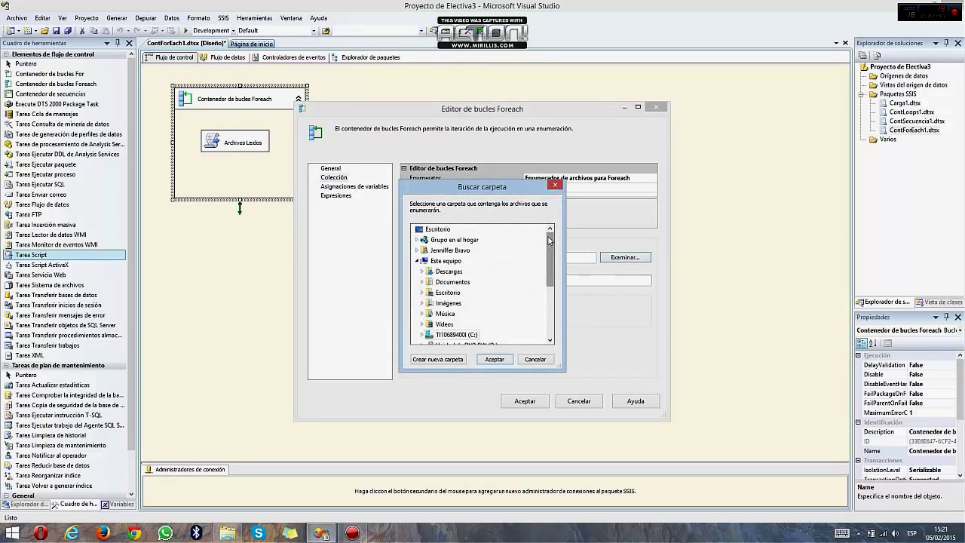
{"action": "left_click", "coordinate": [440, 231]}
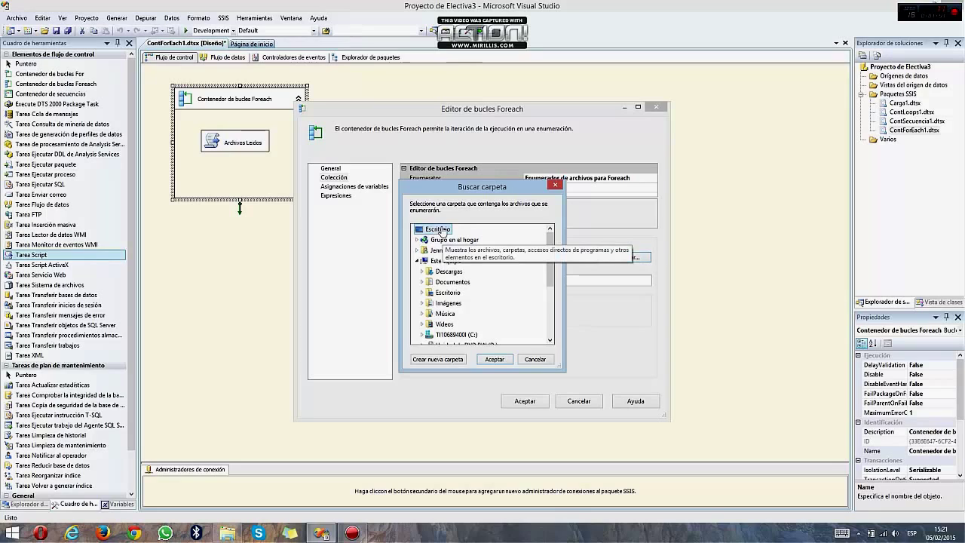
{"action": "left_click", "coordinate": [494, 359]}
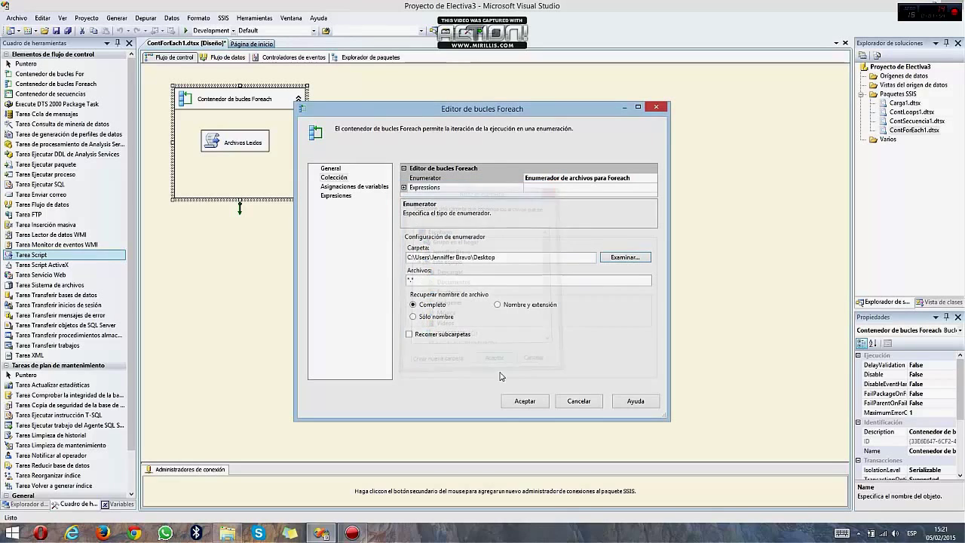
{"action": "left_click", "coordinate": [421, 281]}
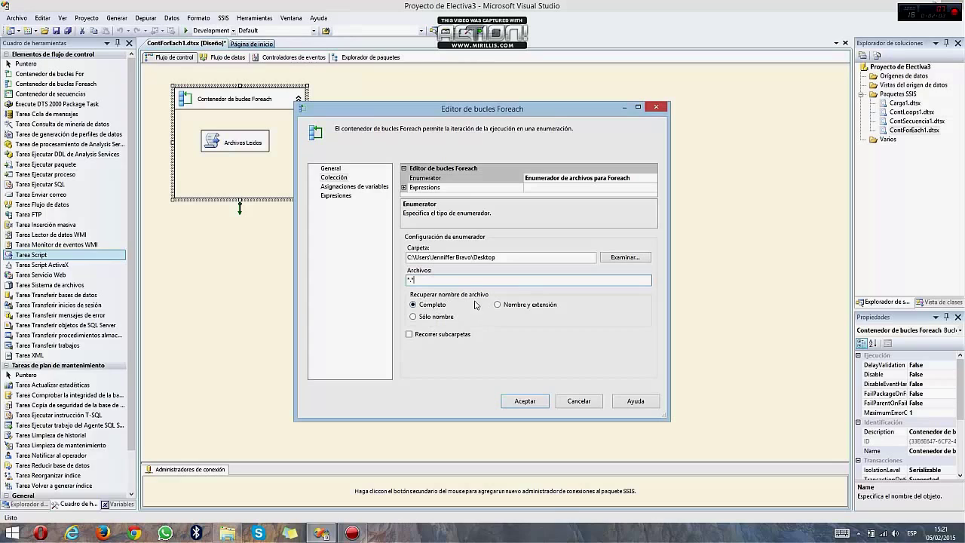
{"action": "left_click", "coordinate": [429, 318]}
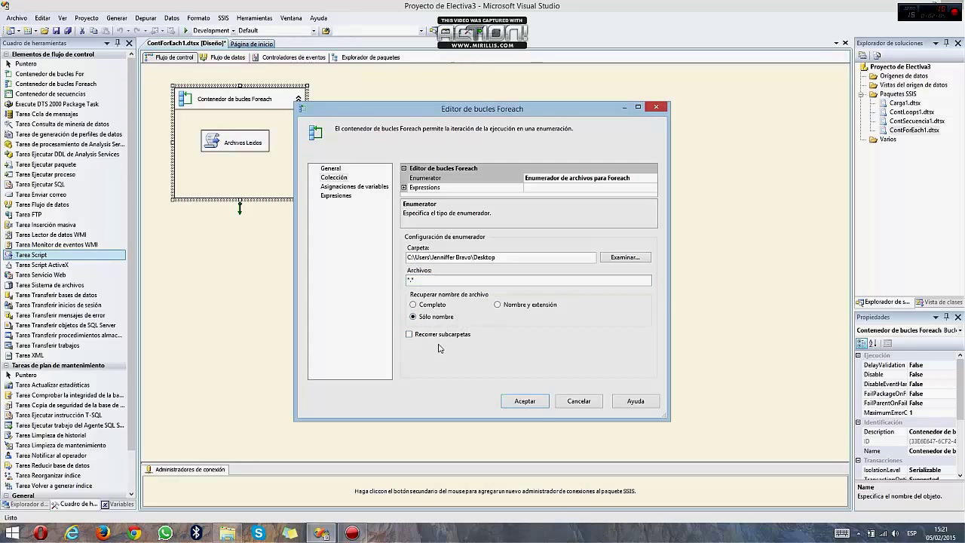
Map the Foreach container's collection value to the User::FileName variable at index 0 and accept the loop settings.
{"action": "left_click", "coordinate": [357, 189]}
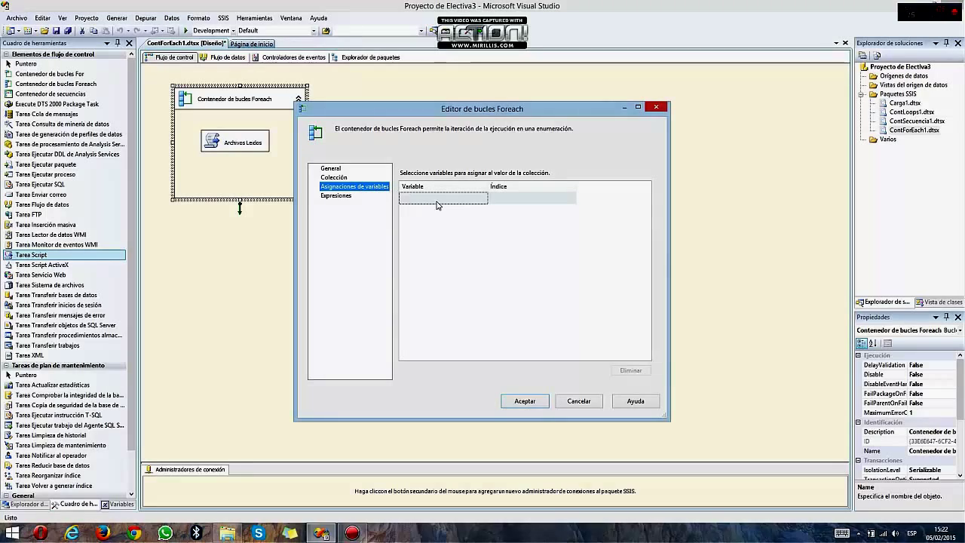
{"action": "left_click", "coordinate": [466, 199]}
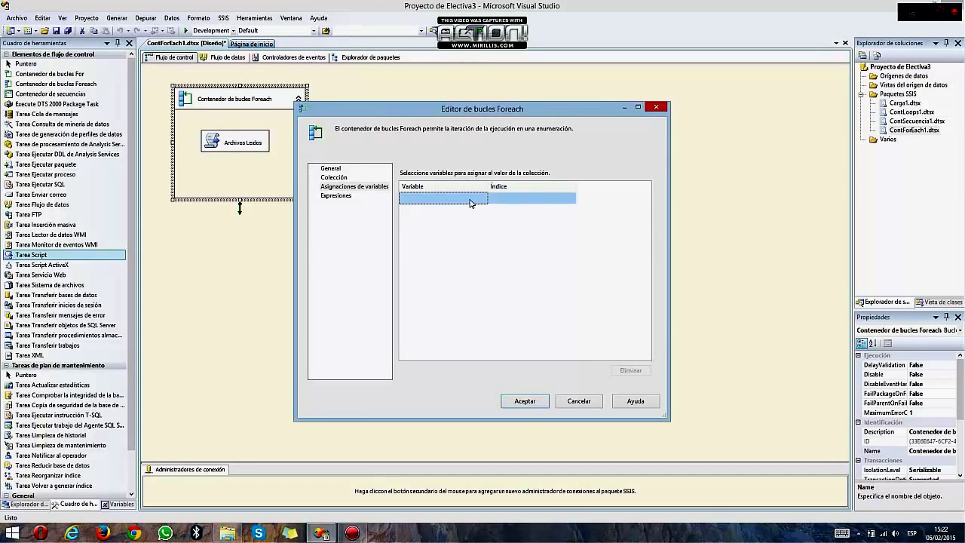
{"action": "left_click", "coordinate": [442, 201]}
{"action": "left_click", "coordinate": [483, 198]}
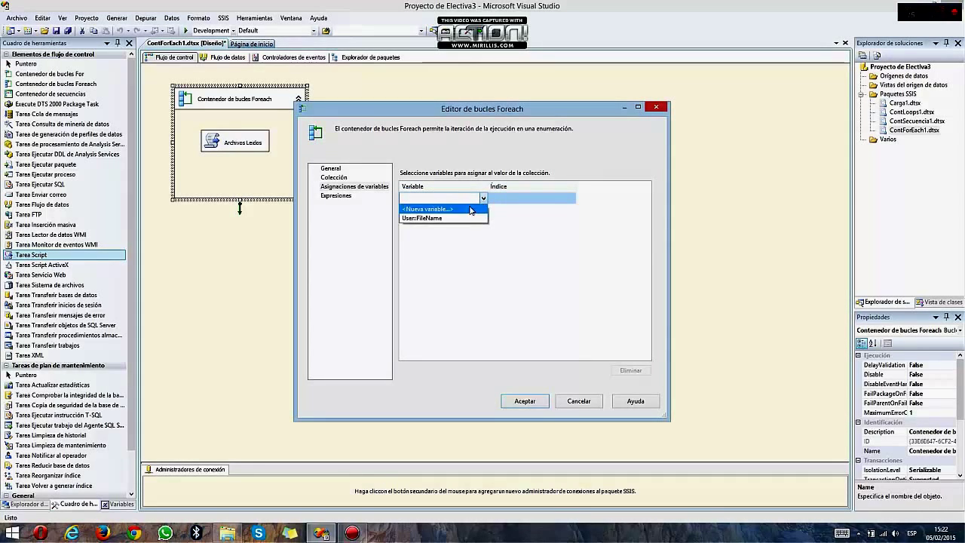
{"action": "left_click", "coordinate": [445, 218]}
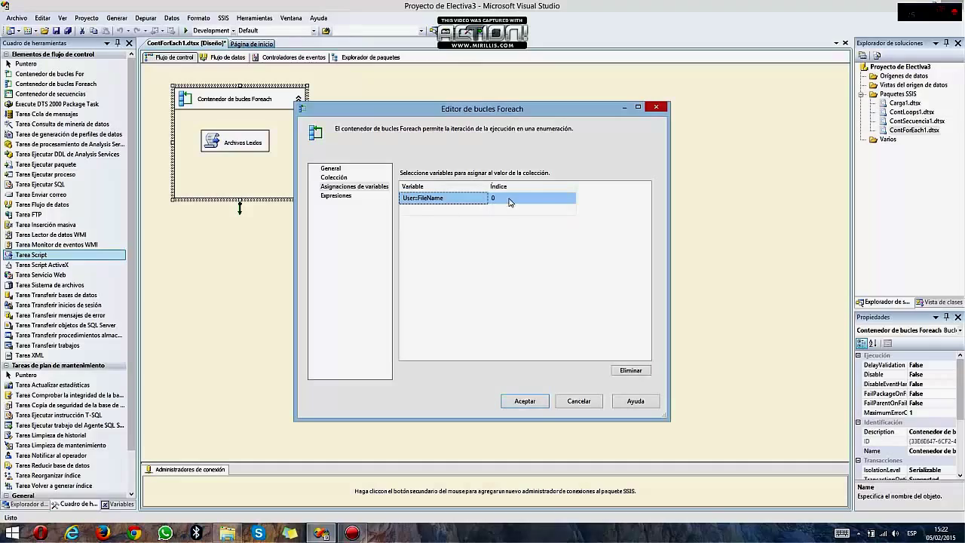
{"action": "left_click", "coordinate": [532, 403]}
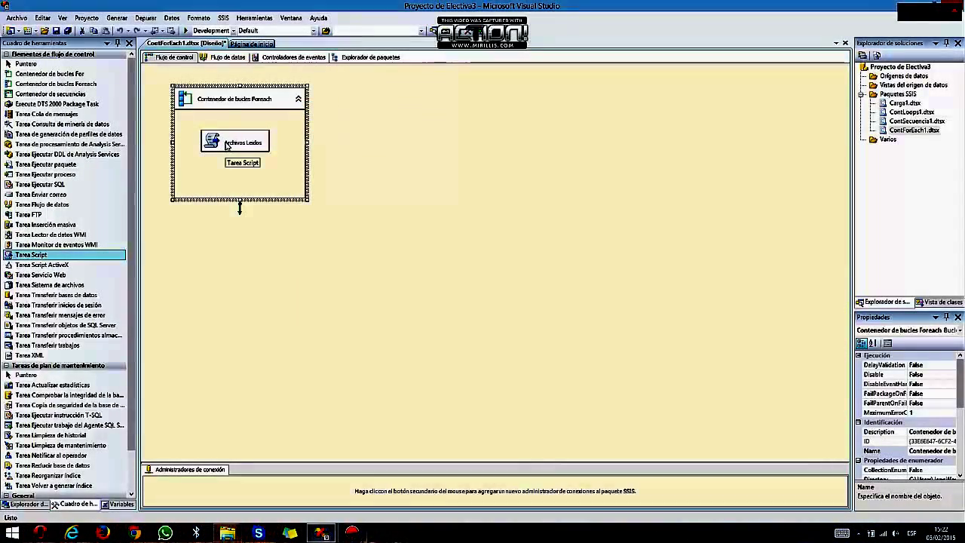
Set the Archivos Leidos task's ScriptLanguage to Microsoft Visual Basic 2008 and open its script at the Main procedure.
{"action": "left_click", "coordinate": [226, 146]}
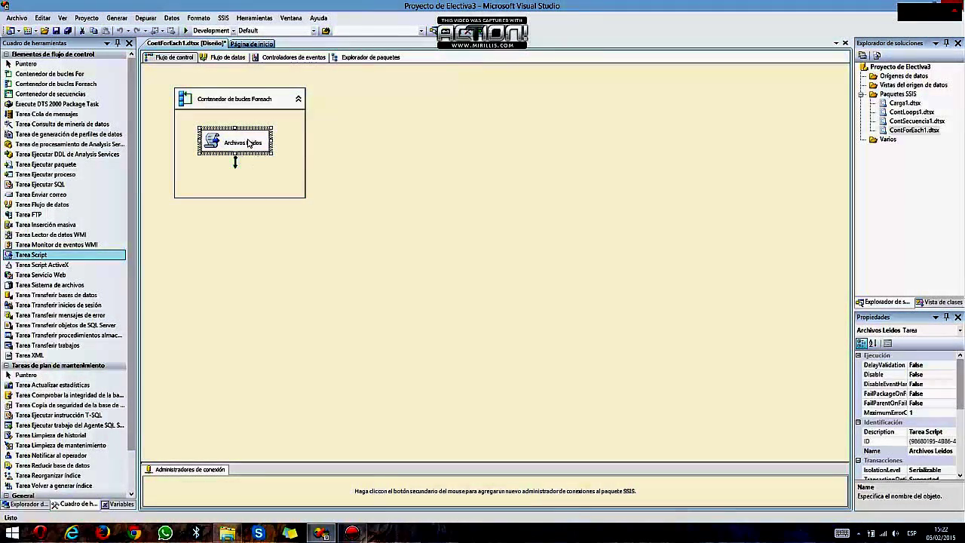
{"action": "right_click", "coordinate": [245, 143]}
{"action": "left_click", "coordinate": [264, 145]}
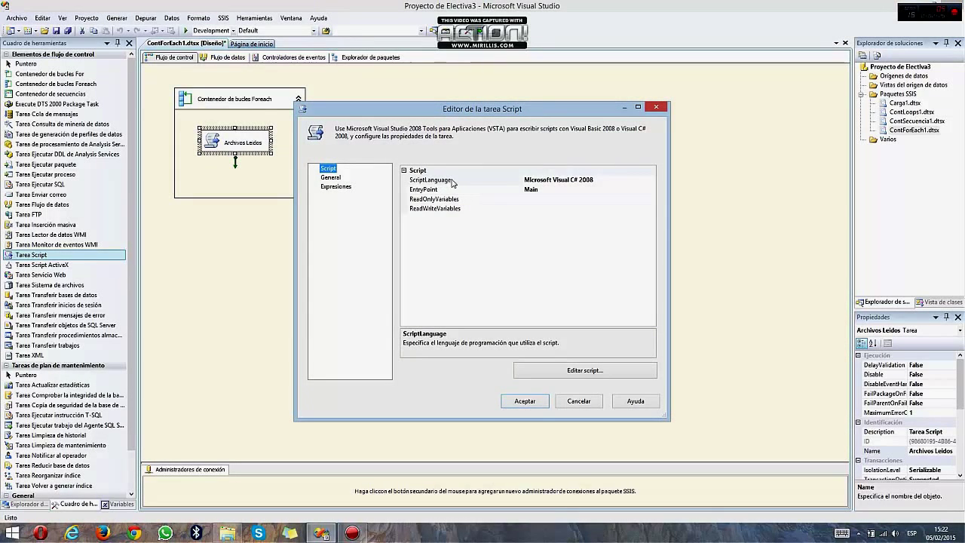
{"action": "left_click", "coordinate": [570, 181]}
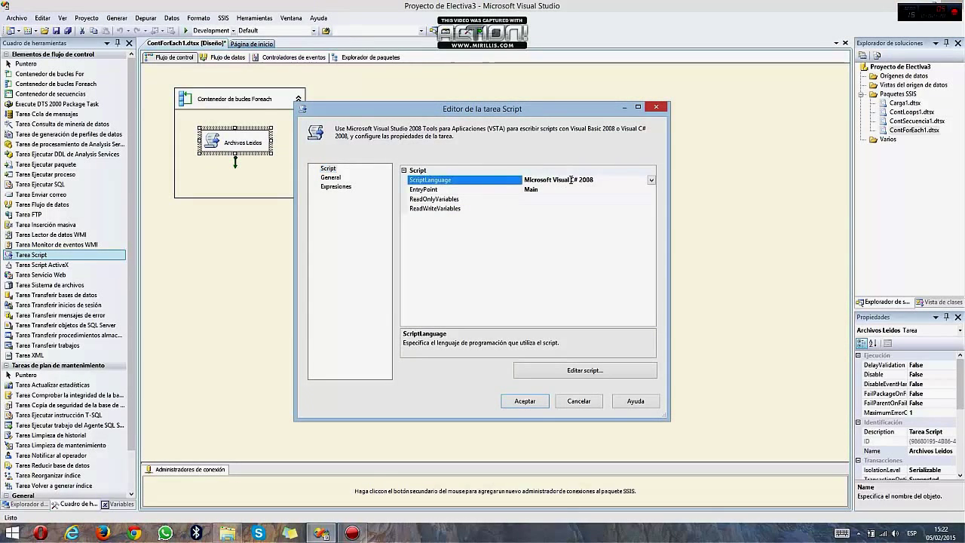
{"action": "left_click", "coordinate": [651, 180]}
{"action": "left_click", "coordinate": [590, 190]}
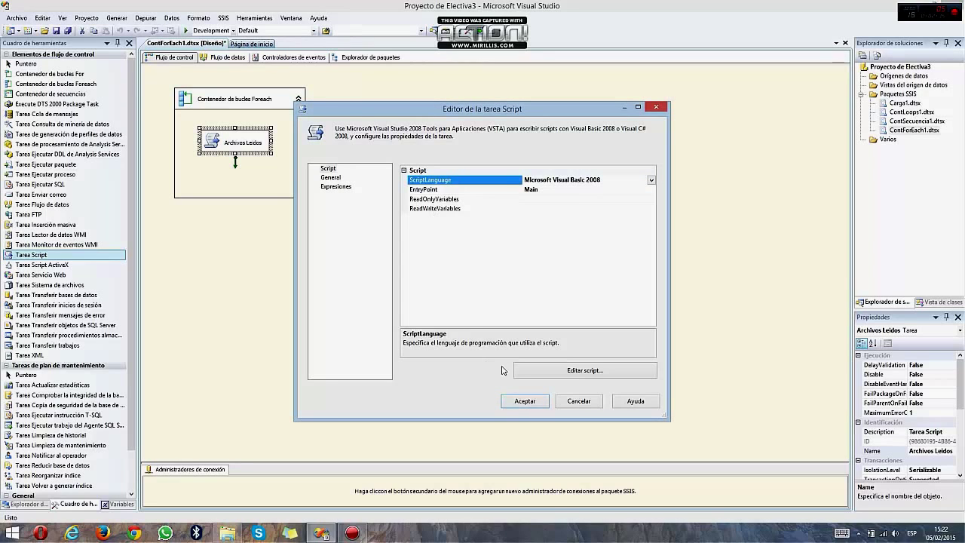
{"action": "left_click", "coordinate": [555, 377]}
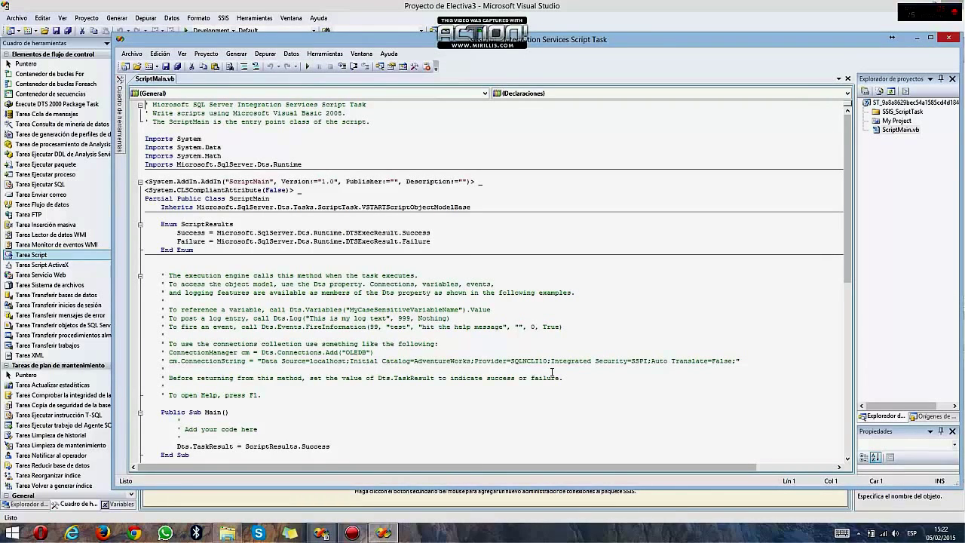
{"action": "scroll", "coordinate": [210, 327], "scroll_direction": "down", "scroll_amount": 5}
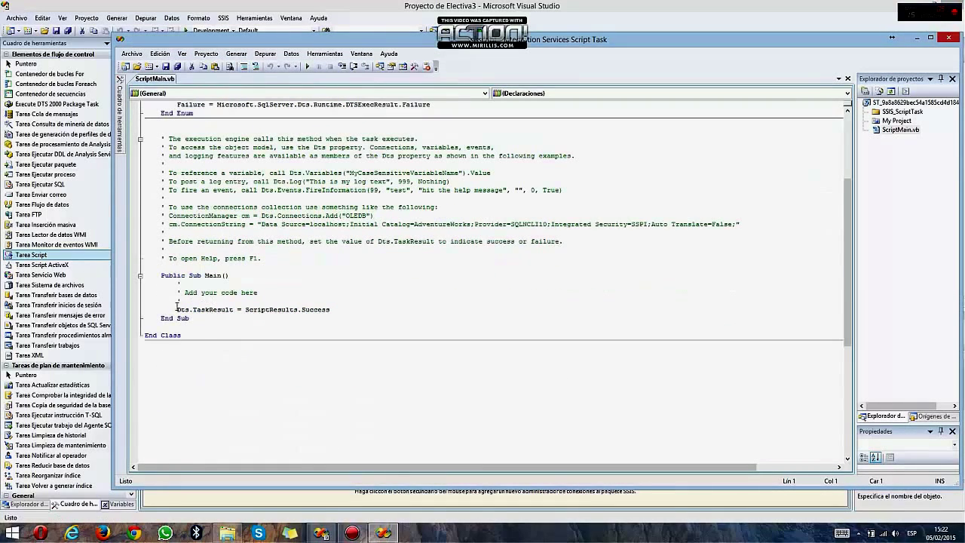
Add code to Main that locks FileName for reading and shows "Encontrando el archivo: " with its value in a MsgBox; save and close the script.
{"action": "left_click", "coordinate": [260, 292]}
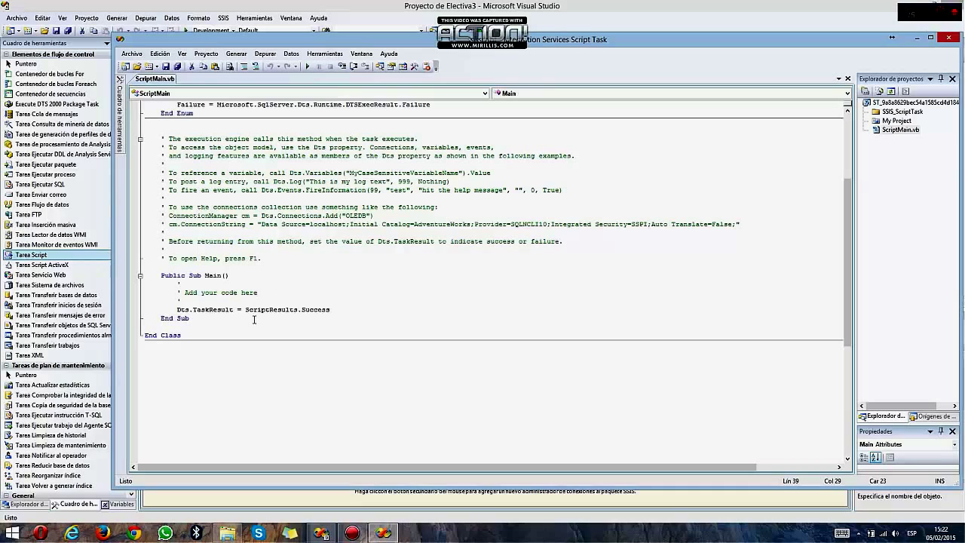
{"action": "key", "text": "Return"}
{"action": "type", "text": "F"}
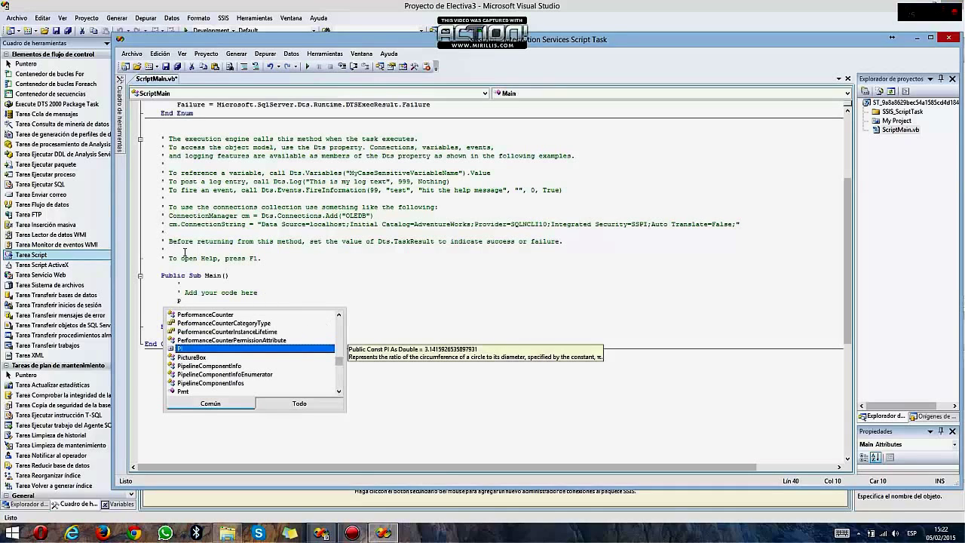
{"action": "left_click", "coordinate": [217, 302]}
{"action": "key", "text": "BackSpace"}
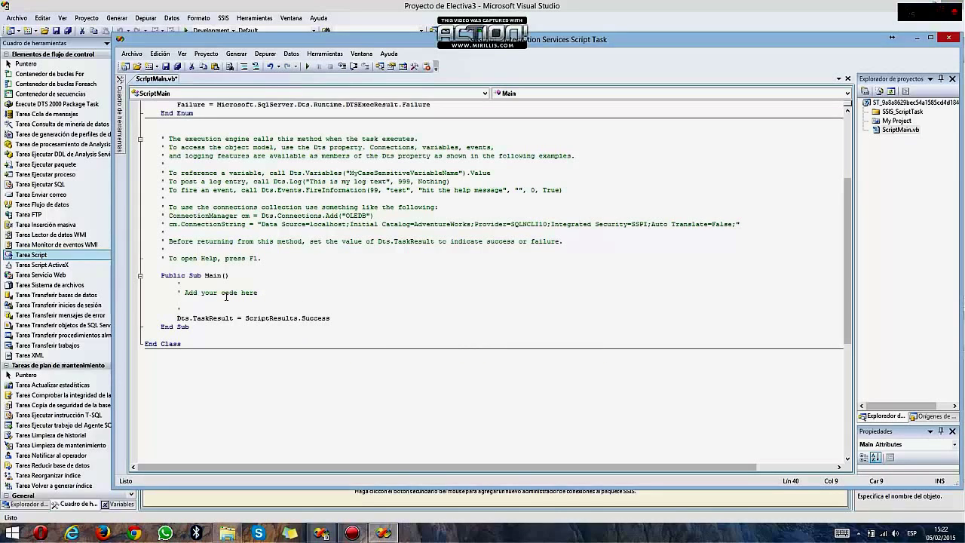
{"action": "type", "text": "Dim variables As Variables If Dts.Variables.Contains(\"FileName\") = True Then     Dts.VariableDispenser.LockOneForRead(\"FileName\", variables)     Dim FileName As Object = variables(\"FileName\").Value End If  MsgBox(\"Encontrando el archivo: \" & CStr(variables(\"FileName\").Value))"}
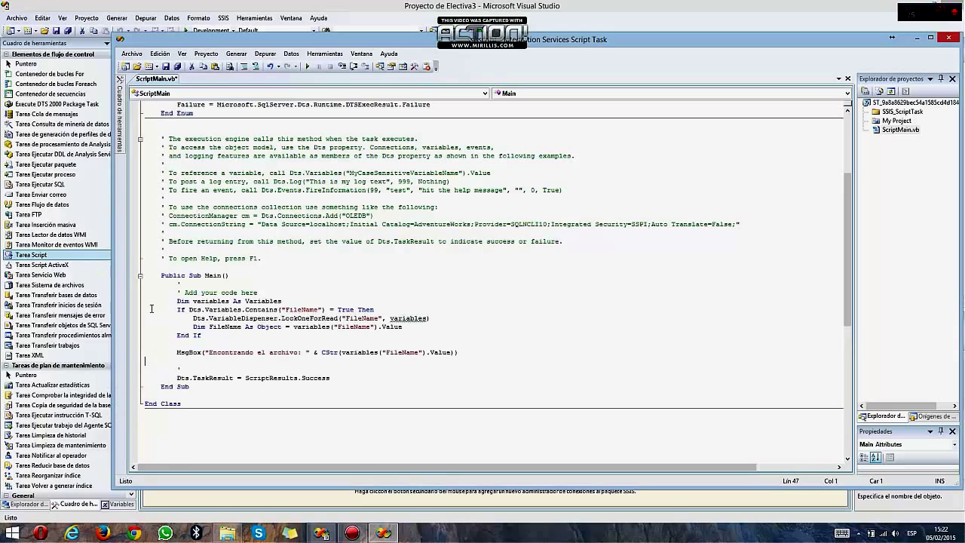
{"action": "left_click_drag", "start_coordinate": [177, 301], "coordinate": [291, 365]}
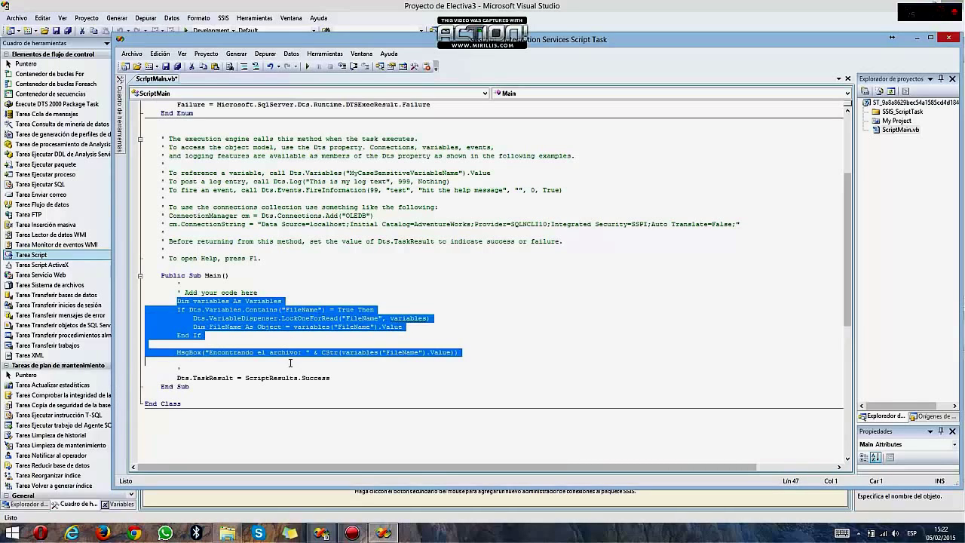
{"action": "left_click", "coordinate": [289, 365]}
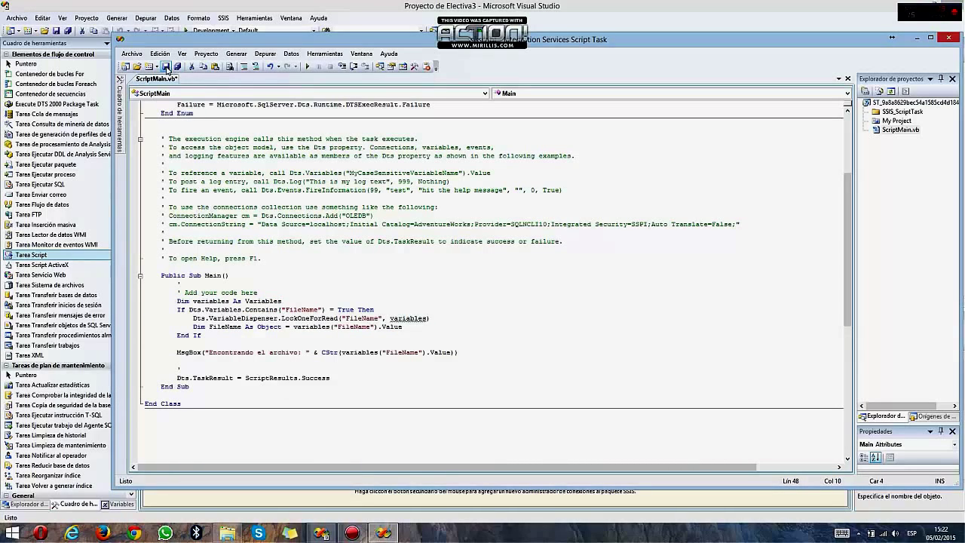
{"action": "left_click", "coordinate": [166, 66]}
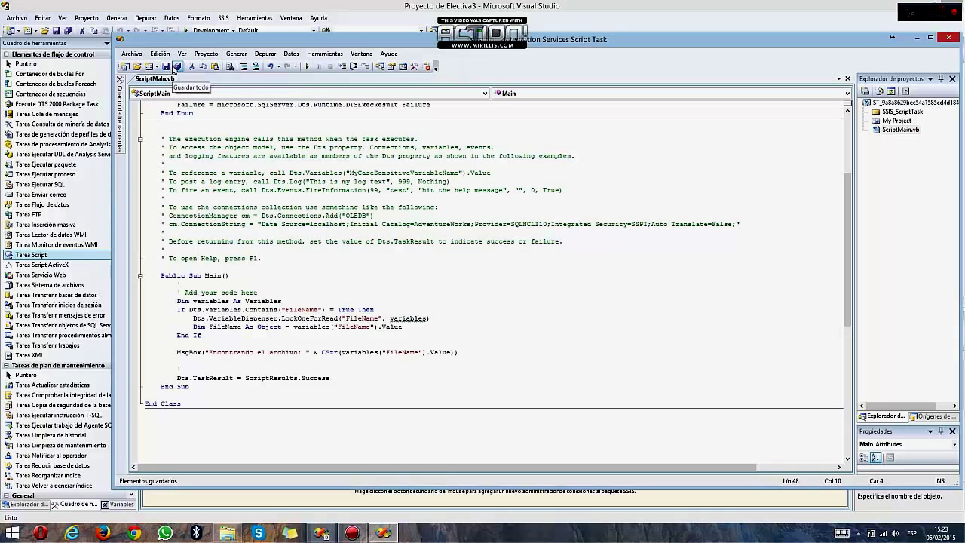
{"action": "left_click", "coordinate": [942, 41]}
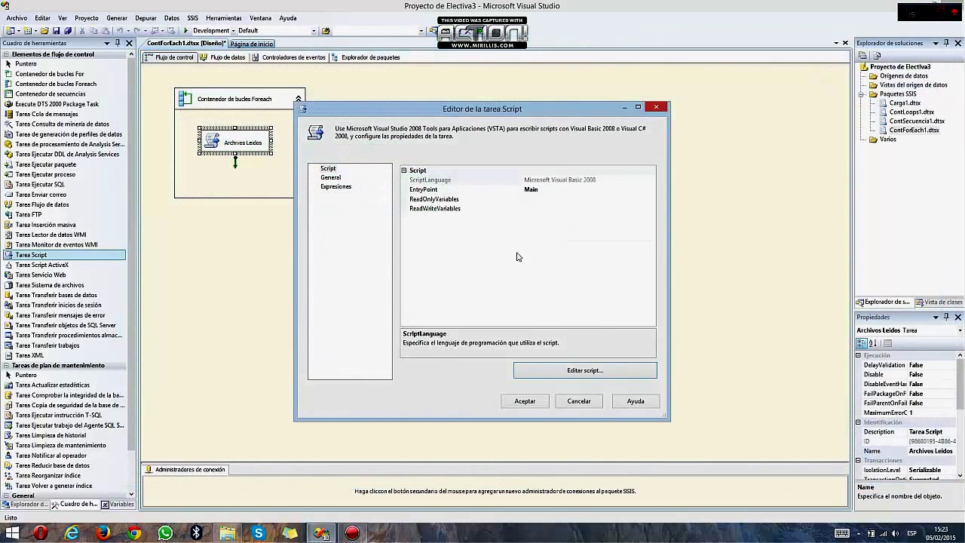
Set the Archivos Leidos task's ReadOnlyVariables to User::FileName and accept the script task settings.
{"action": "left_click", "coordinate": [429, 201]}
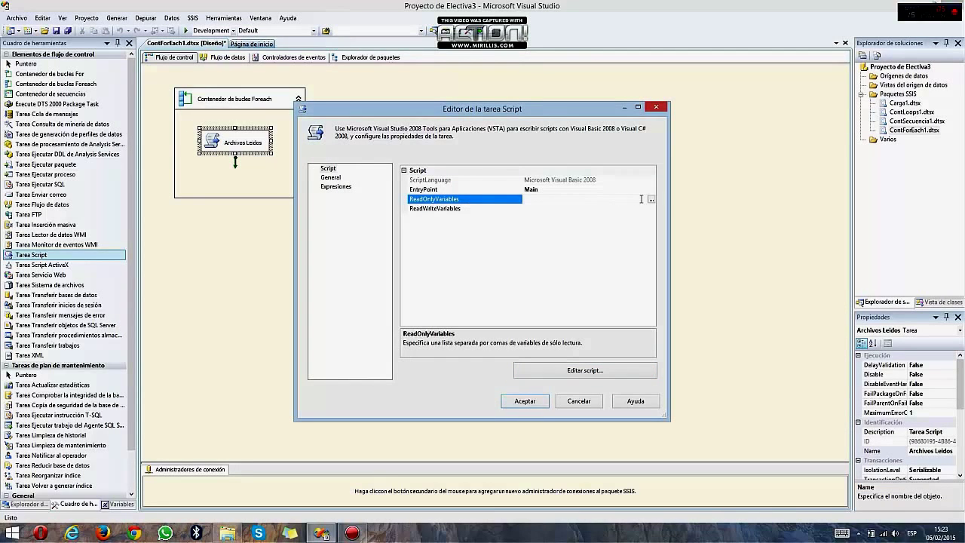
{"action": "left_click", "coordinate": [651, 199]}
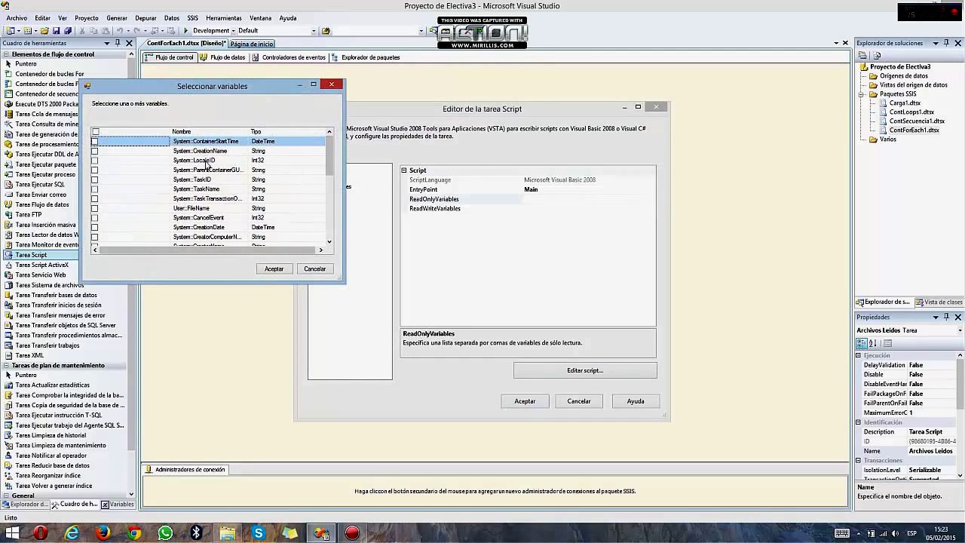
{"action": "left_click", "coordinate": [187, 209]}
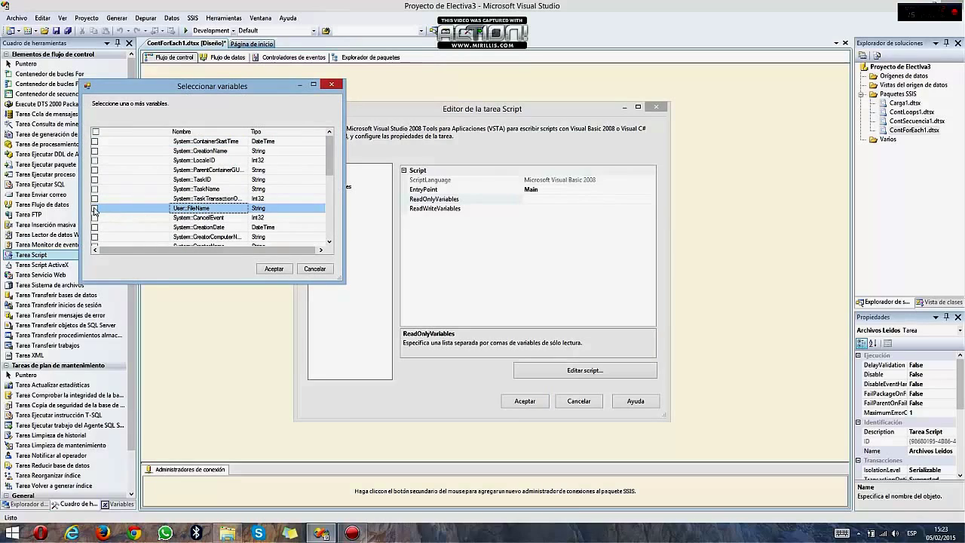
{"action": "left_click", "coordinate": [94, 208]}
{"action": "left_click", "coordinate": [275, 269]}
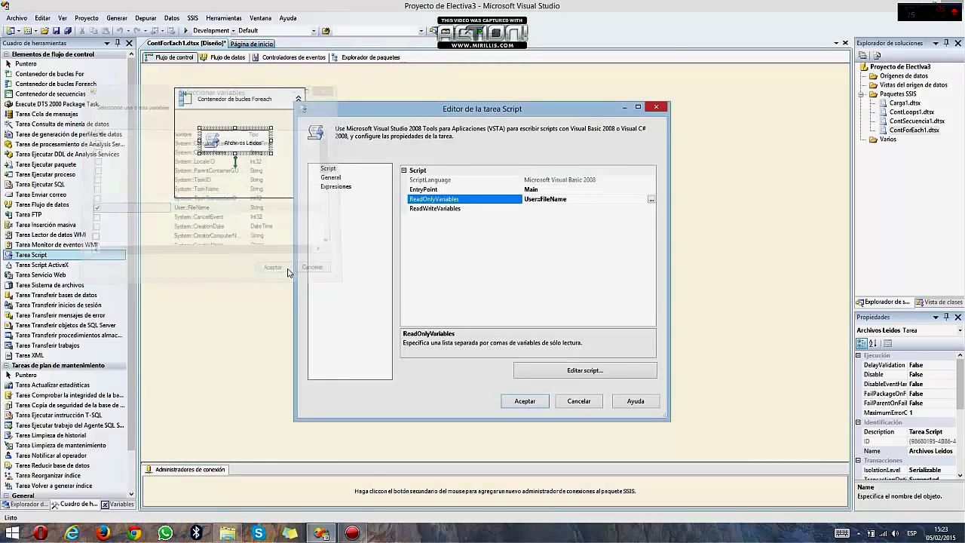
{"action": "left_click", "coordinate": [528, 405]}
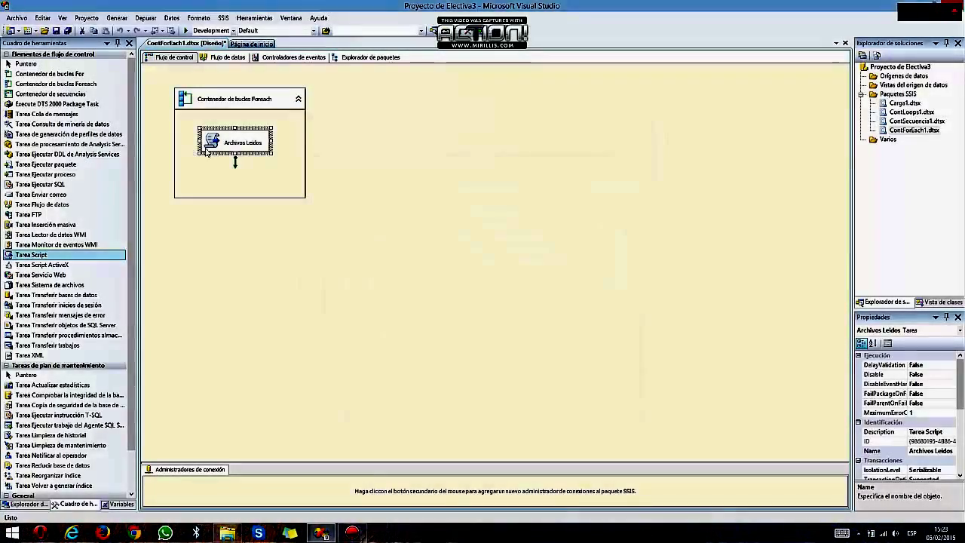
Run the ContForEach1 package and locate the first reported file, Ashampoo Burning Studio 9, on the Windows desktop.
{"action": "left_click", "coordinate": [353, 181]}
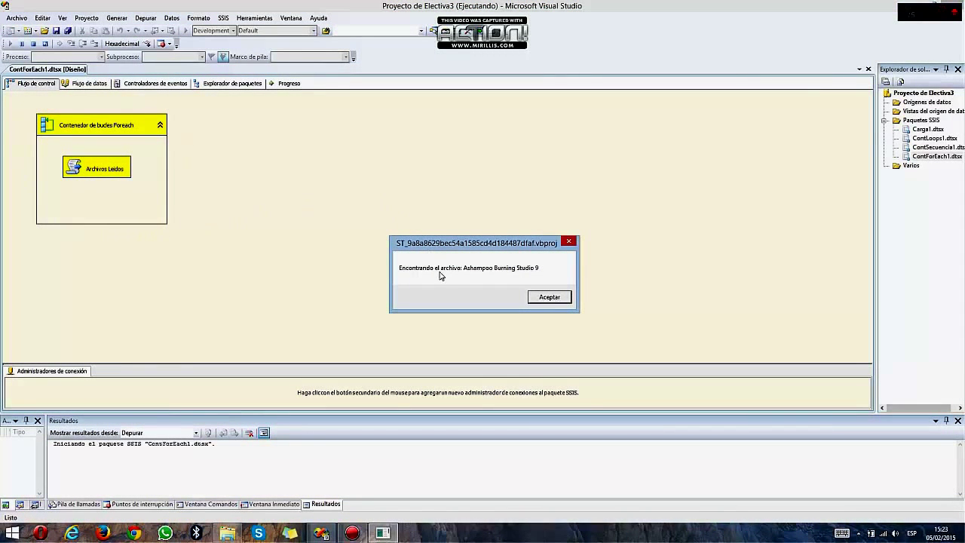
{"action": "left_click_drag", "start_coordinate": [434, 252], "coordinate": [316, 179]}
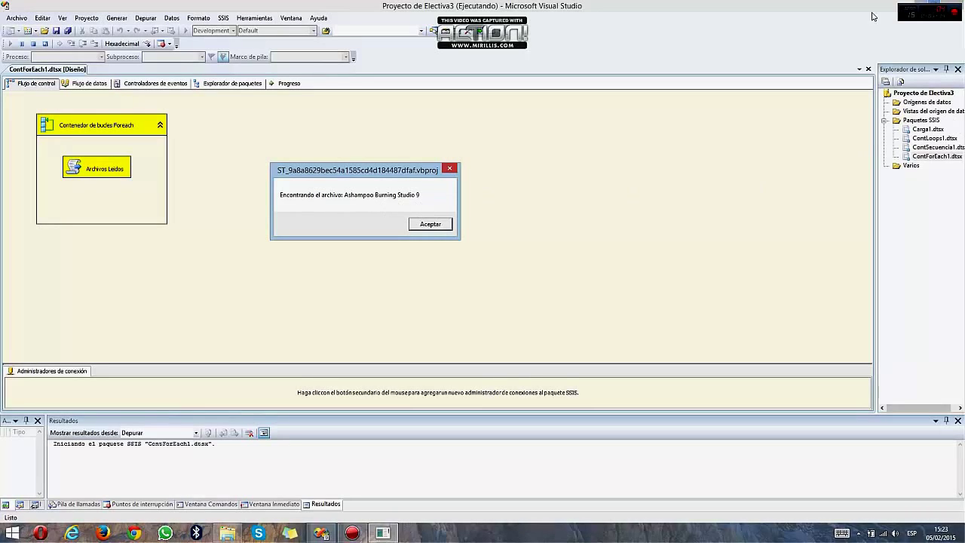
{"action": "key", "text": "super+d"}
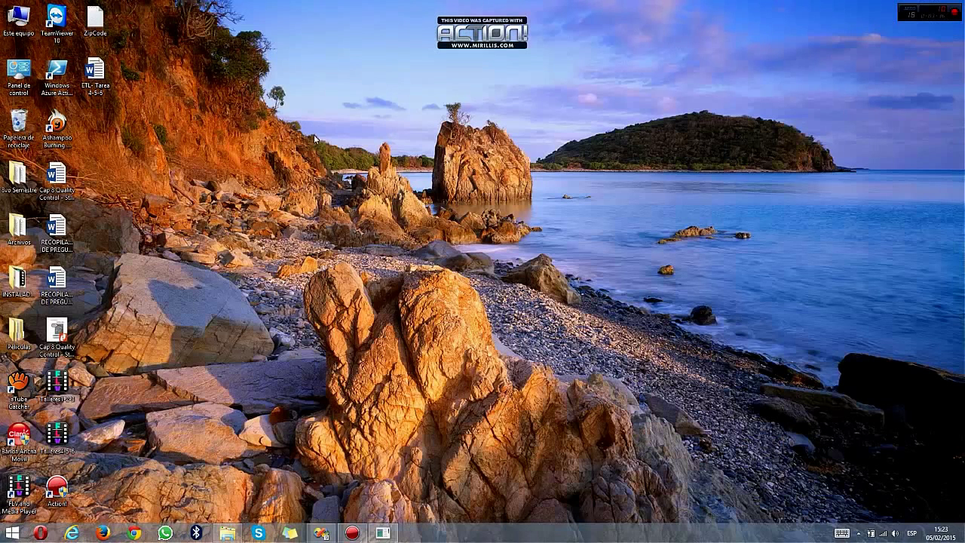
{"action": "left_click", "coordinate": [59, 128]}
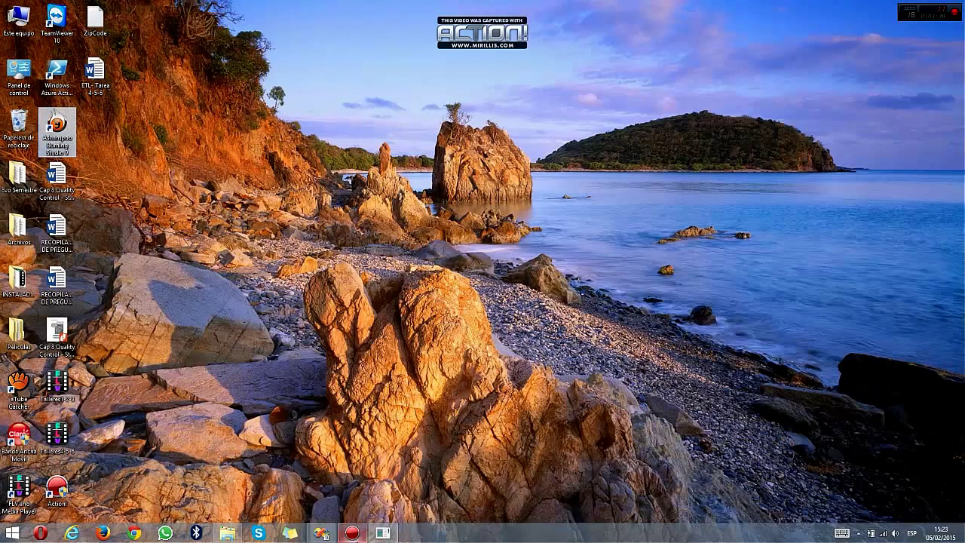
{"action": "left_click", "coordinate": [377, 534]}
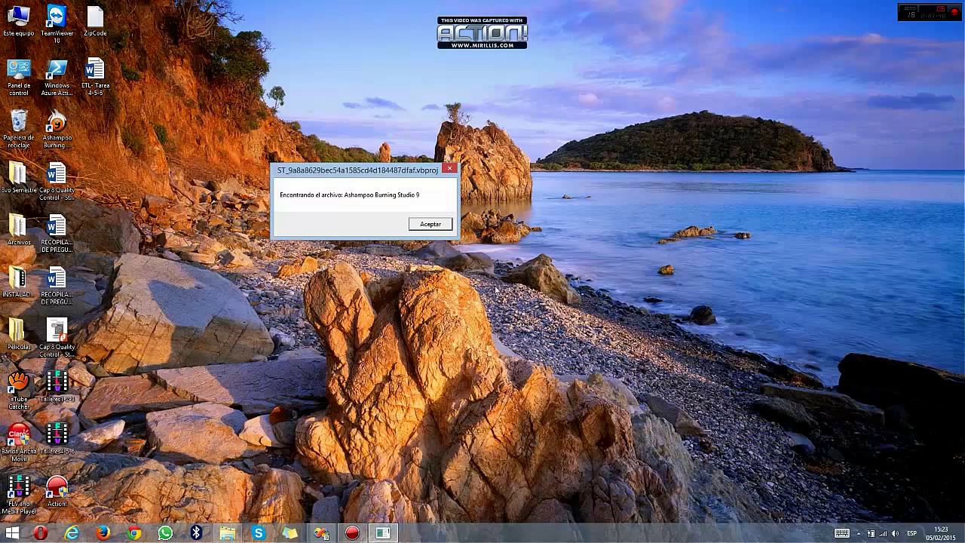
Advance to the next file message and check the desktop document Cap 8 Quality Control - Students by opening and closing it.
{"action": "left_click", "coordinate": [423, 223]}
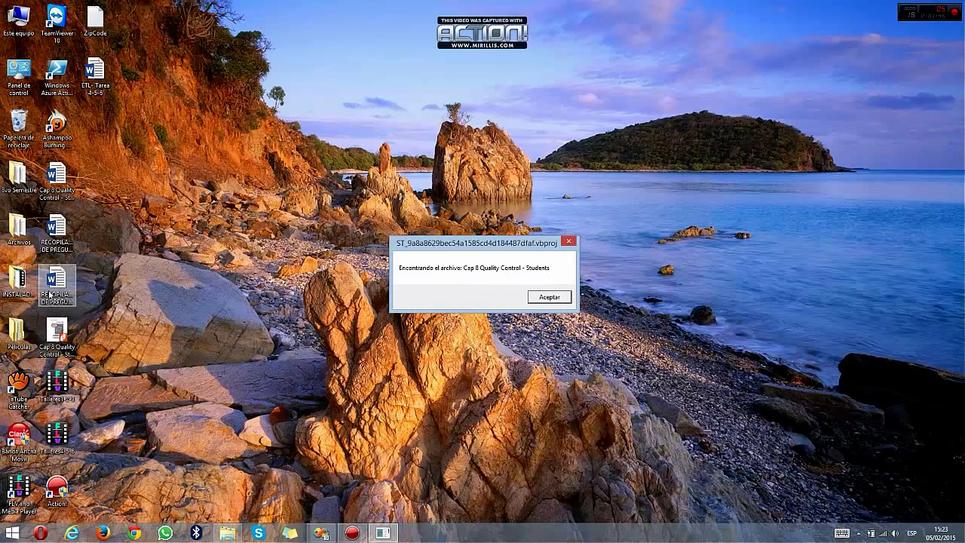
{"action": "left_click", "coordinate": [66, 249]}
{"action": "double_click", "coordinate": [56, 177]}
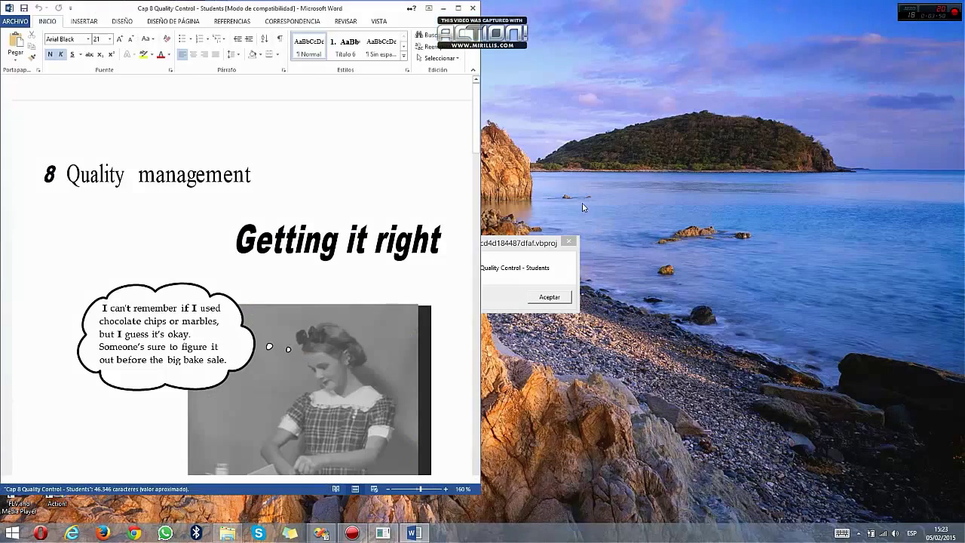
{"action": "left_click", "coordinate": [474, 7]}
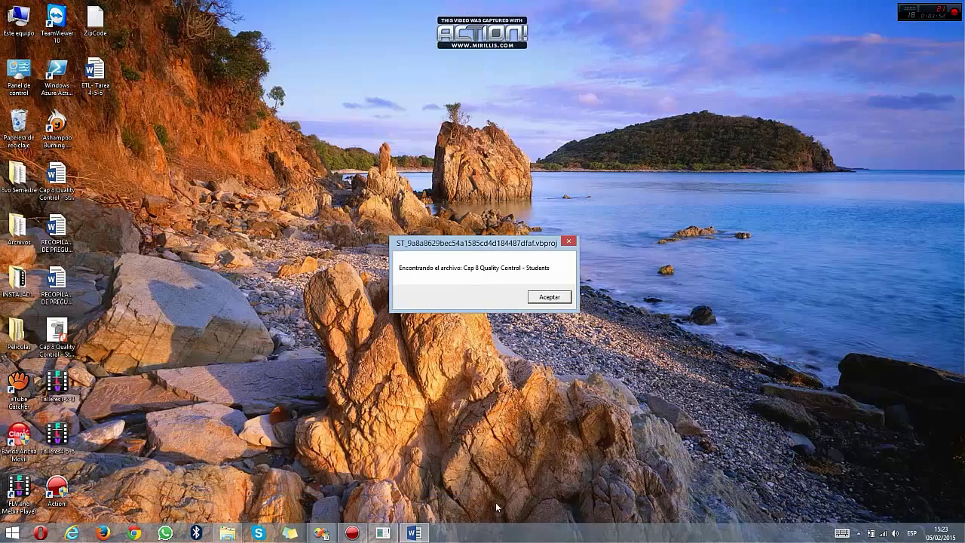
Return to the running package in Visual Studio and acknowledge the remaining file messages one after another.
{"action": "left_click", "coordinate": [387, 503]}
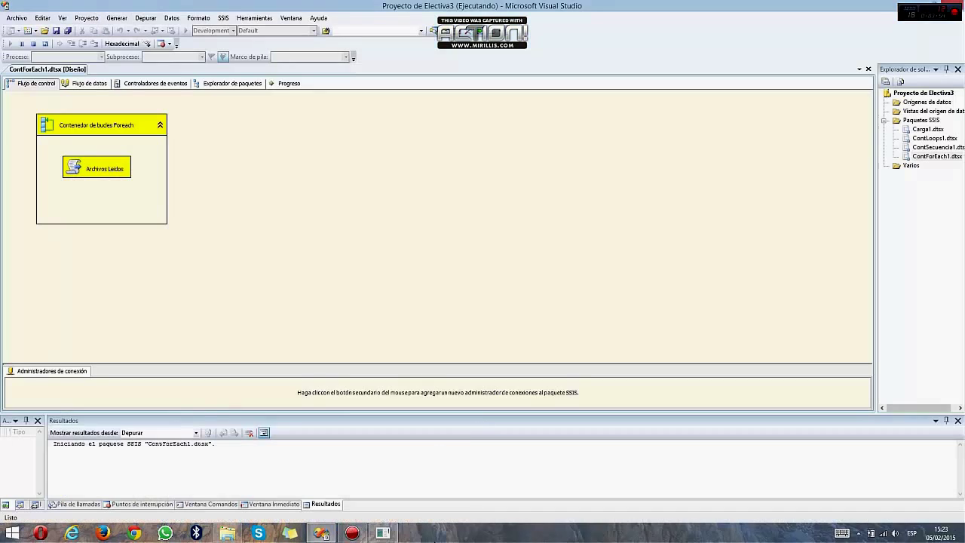
{"action": "left_click", "coordinate": [385, 533]}
{"action": "left_click", "coordinate": [539, 302]}
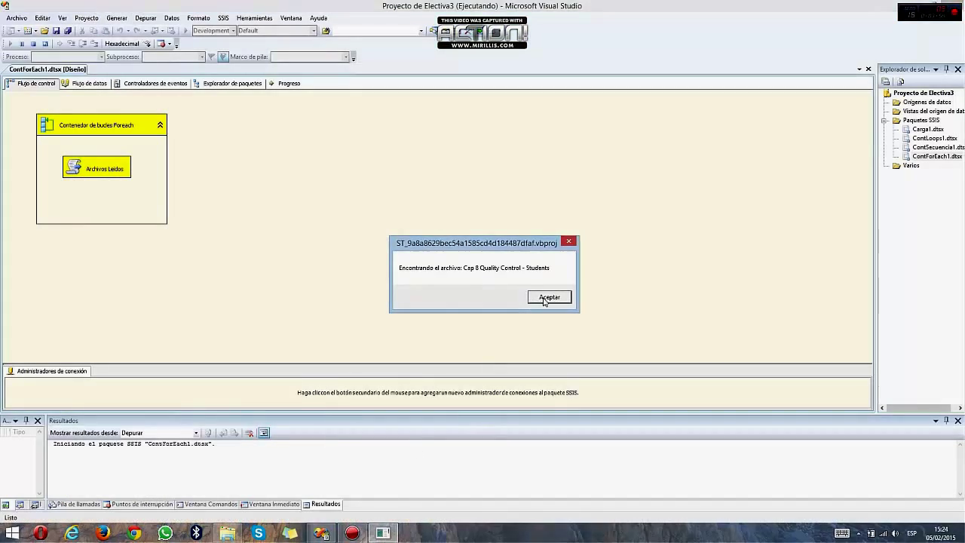
{"action": "left_click", "coordinate": [540, 301]}
{"action": "left_click", "coordinate": [541, 301]}
{"action": "left_click", "coordinate": [543, 299]}
{"action": "left_click", "coordinate": [545, 300]}
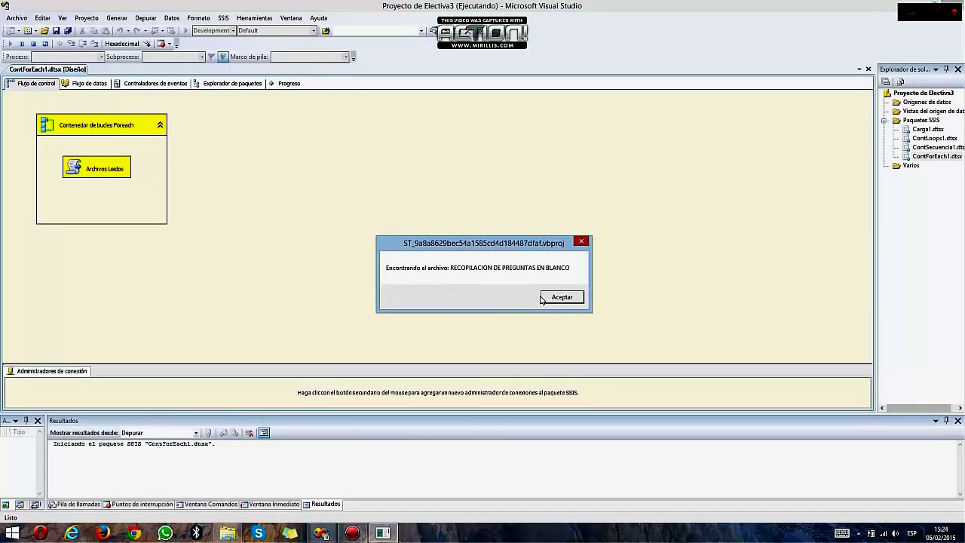
{"action": "left_click", "coordinate": [554, 299]}
{"action": "left_click", "coordinate": [561, 298]}
{"action": "left_click", "coordinate": [566, 300]}
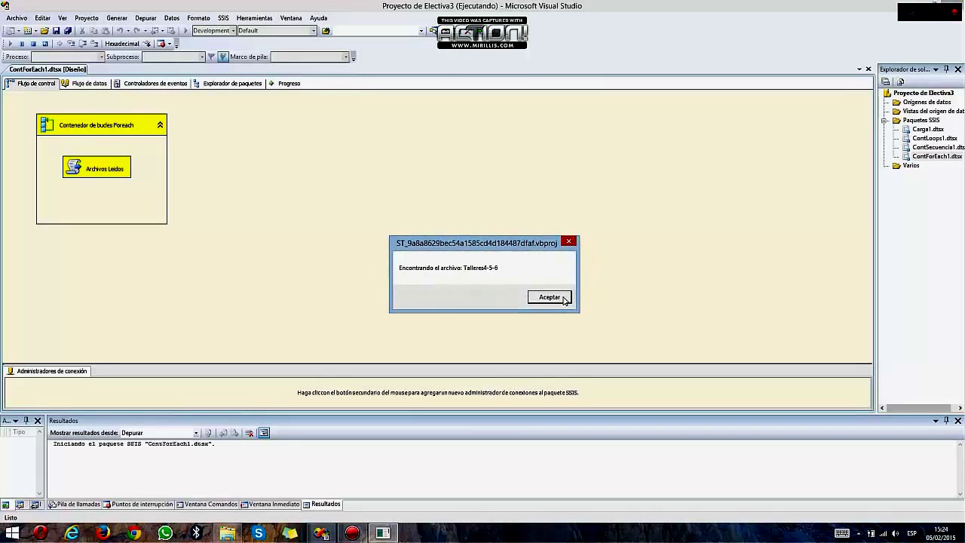
{"action": "left_click", "coordinate": [565, 300]}
{"action": "left_click", "coordinate": [564, 299]}
{"action": "left_click", "coordinate": [563, 301]}
{"action": "left_click", "coordinate": [563, 299]}
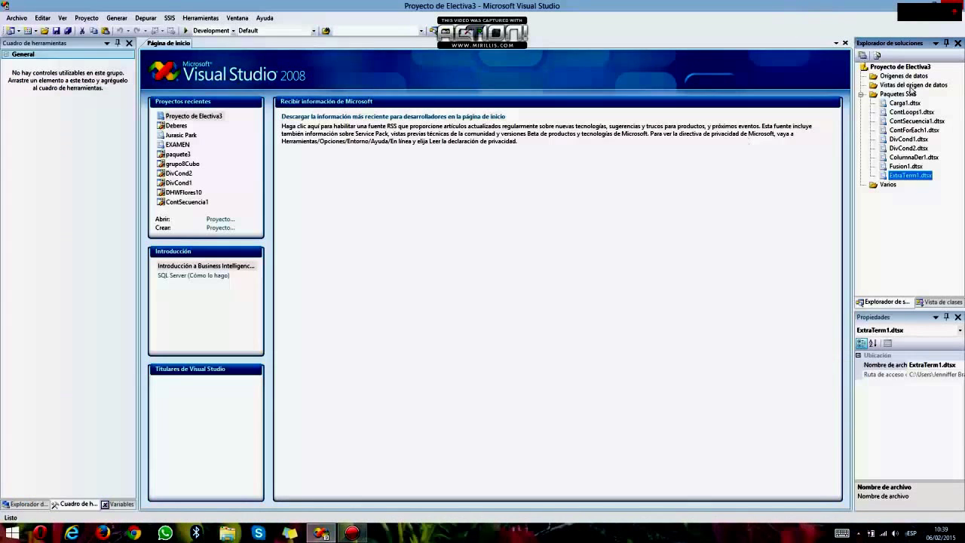
Add a new SSIS package to the project, place a Data Flow task in its control flow, and open that task's data flow.
{"action": "left_click", "coordinate": [905, 94]}
{"action": "right_click", "coordinate": [904, 95]}
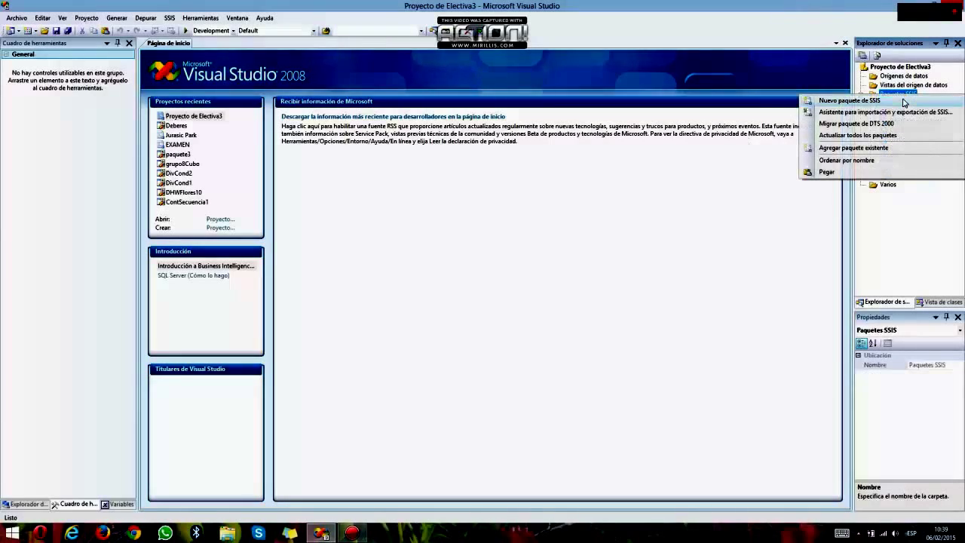
{"action": "left_click", "coordinate": [902, 96]}
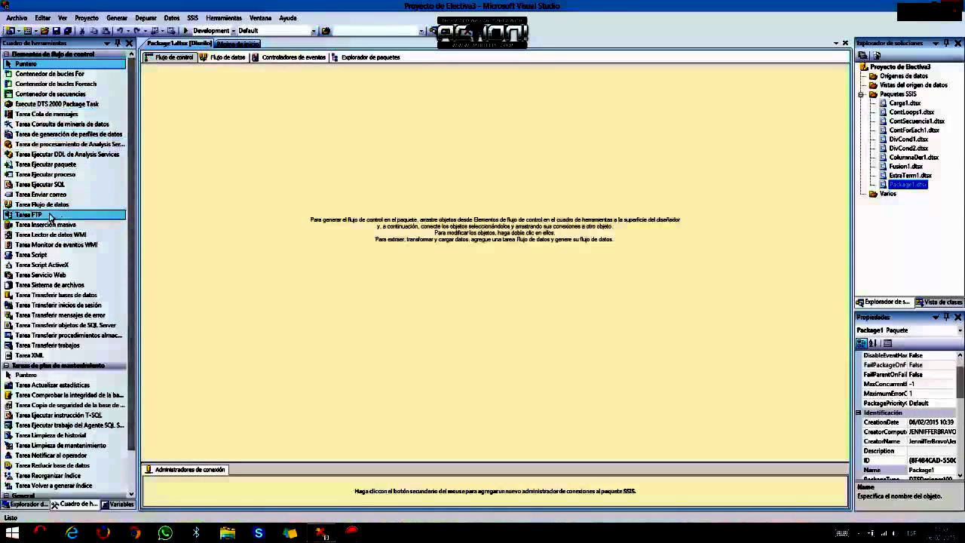
{"action": "left_click_drag", "start_coordinate": [27, 207], "coordinate": [161, 101]}
{"action": "left_click", "coordinate": [228, 58]}
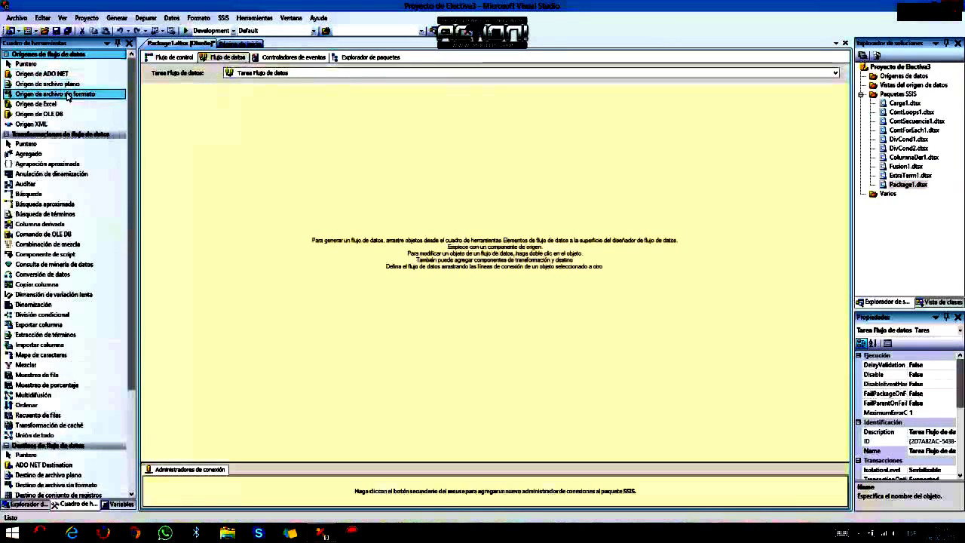
Add an Excel source to the data flow and open its editor.
{"action": "left_click_drag", "start_coordinate": [66, 111], "coordinate": [163, 100]}
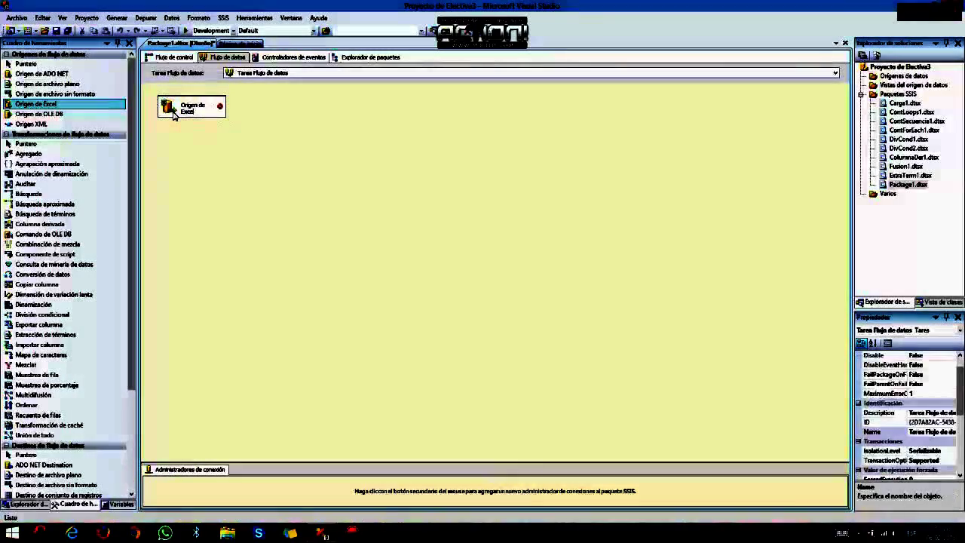
{"action": "left_click", "coordinate": [176, 119]}
{"action": "double_click", "coordinate": [175, 119]}
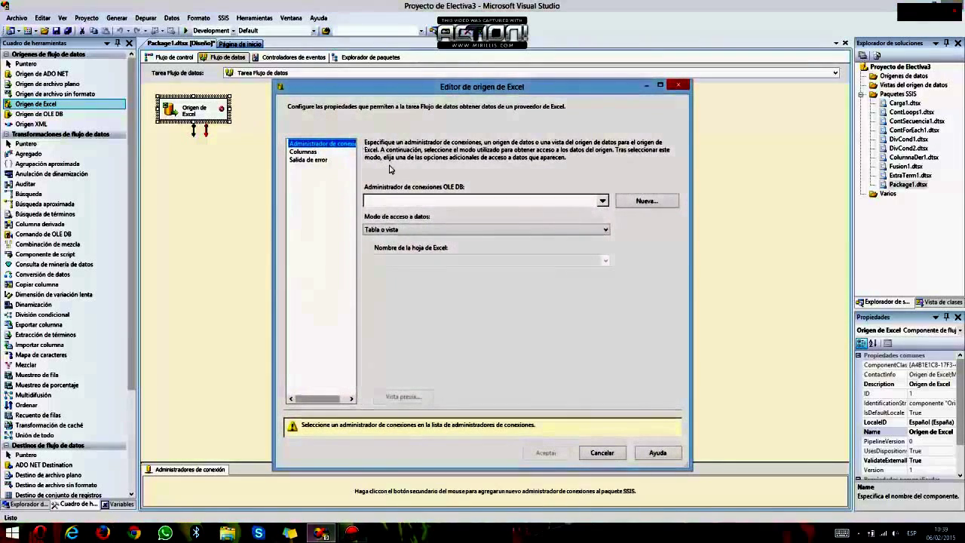
Create an Excel 97-2003 connection to the desktop file Agregado.xls, with column names in the first row.
{"action": "left_click", "coordinate": [637, 200]}
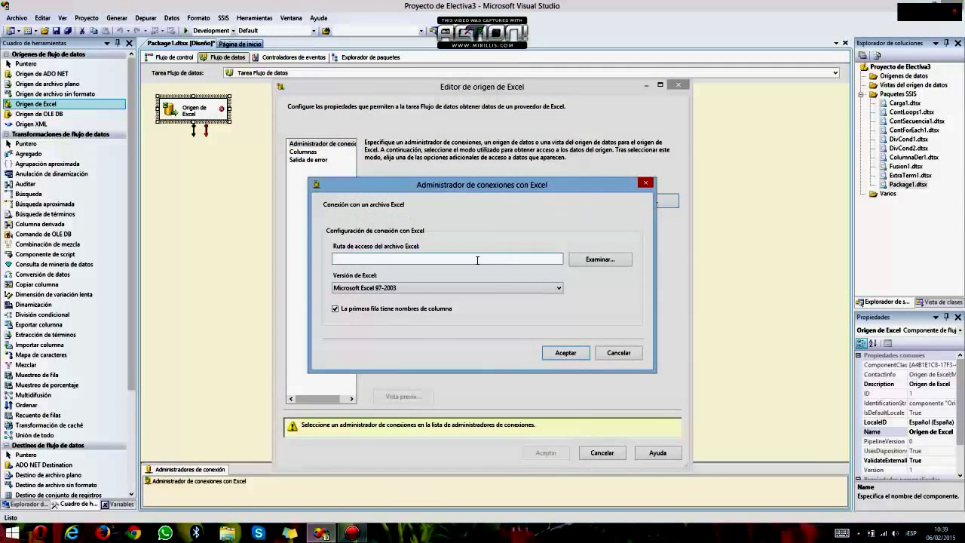
{"action": "left_click", "coordinate": [600, 259]}
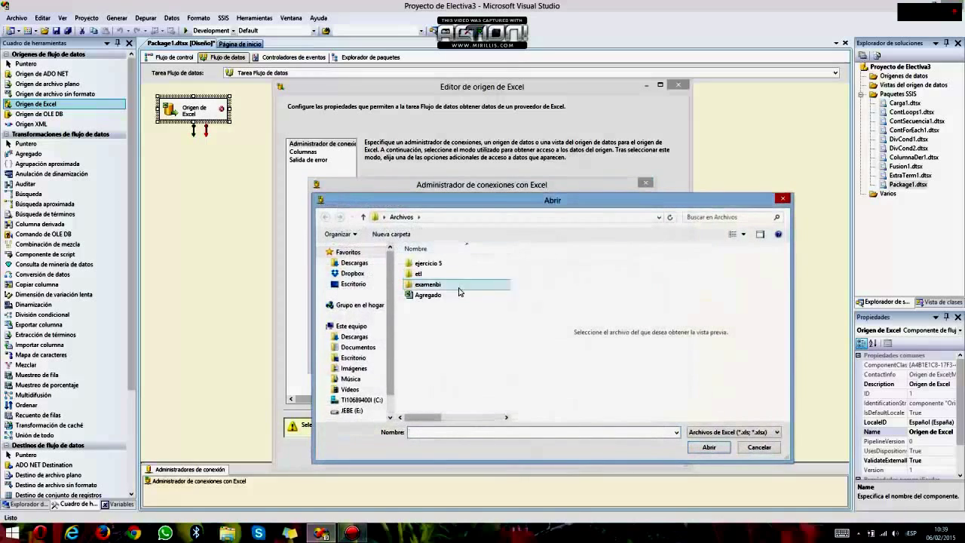
{"action": "left_click", "coordinate": [373, 287]}
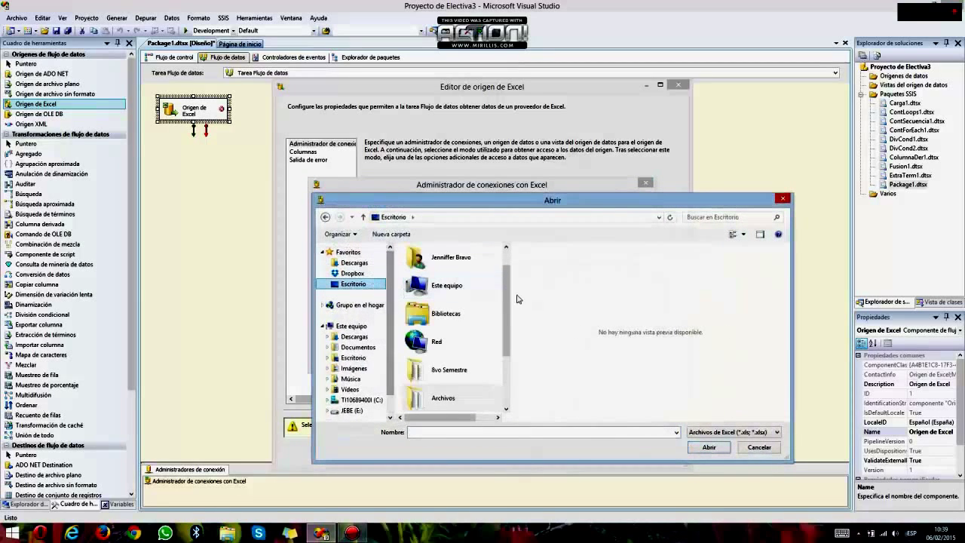
{"action": "scroll", "coordinate": [518, 372], "scroll_direction": "down", "scroll_amount": 2}
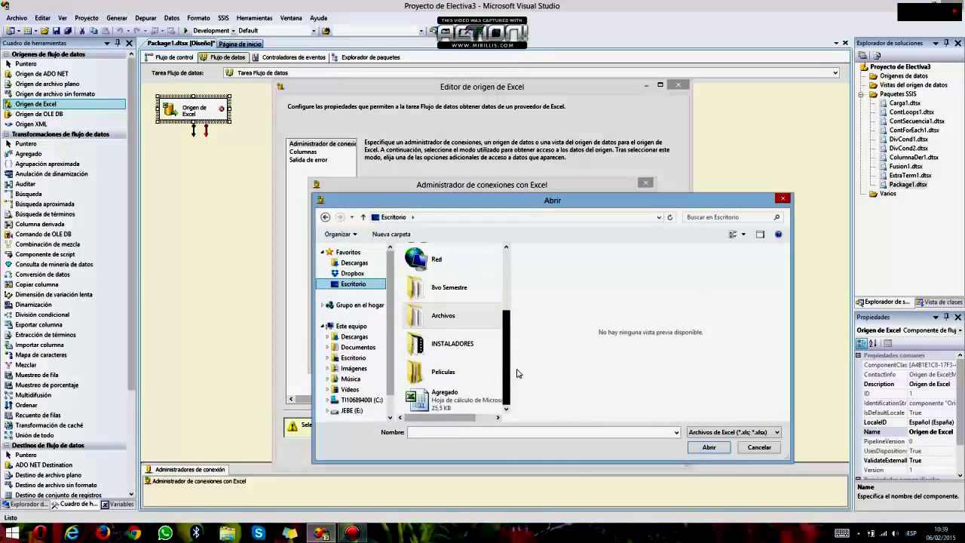
{"action": "double_click", "coordinate": [455, 403]}
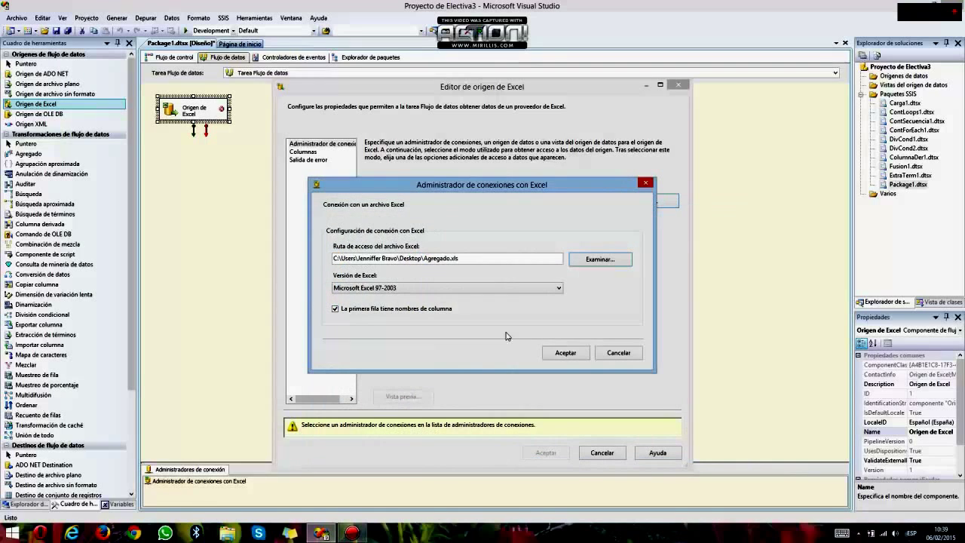
{"action": "left_click", "coordinate": [564, 353]}
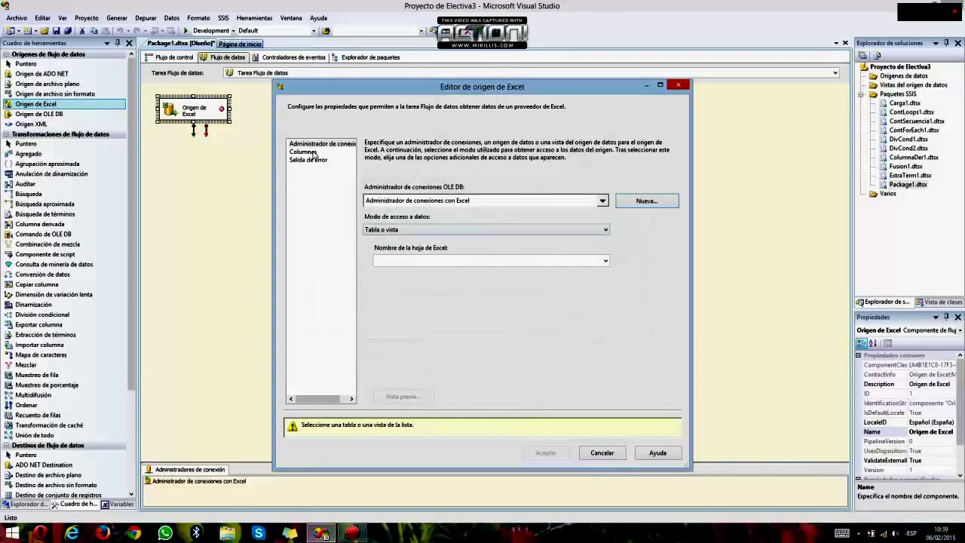
Choose sheet Hoja1$ for the Excel source, preview its rows, and accept the source settings.
{"action": "left_click", "coordinate": [451, 261]}
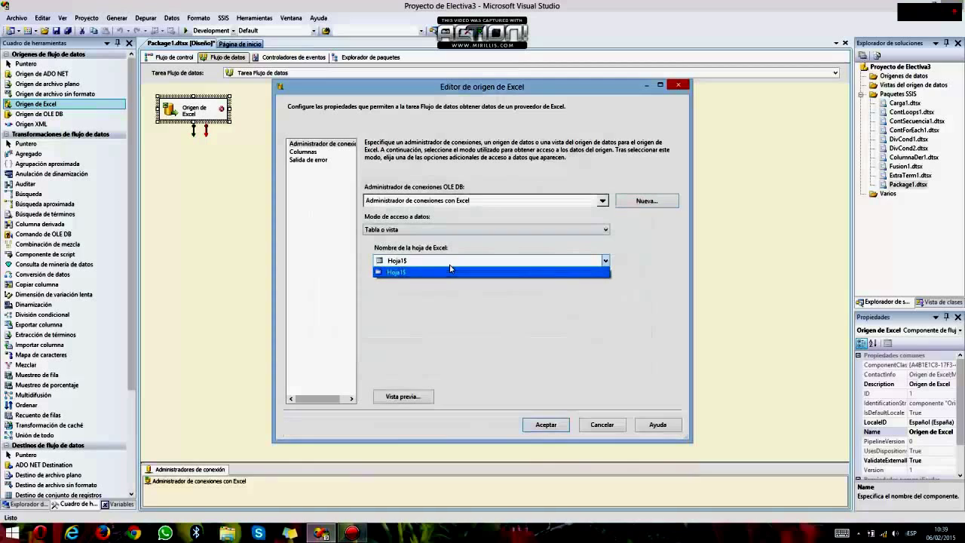
{"action": "left_click", "coordinate": [394, 273]}
{"action": "left_click", "coordinate": [420, 395]}
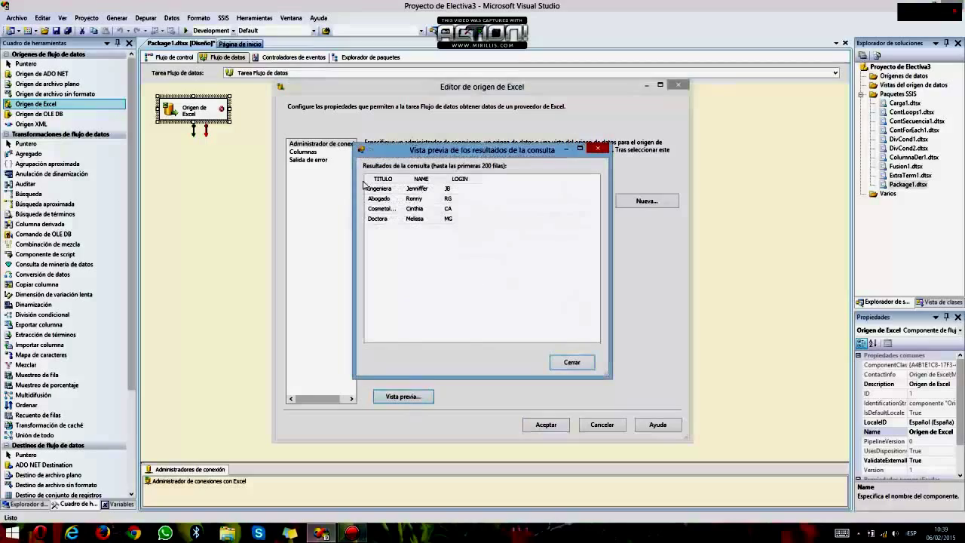
{"action": "left_click", "coordinate": [571, 361]}
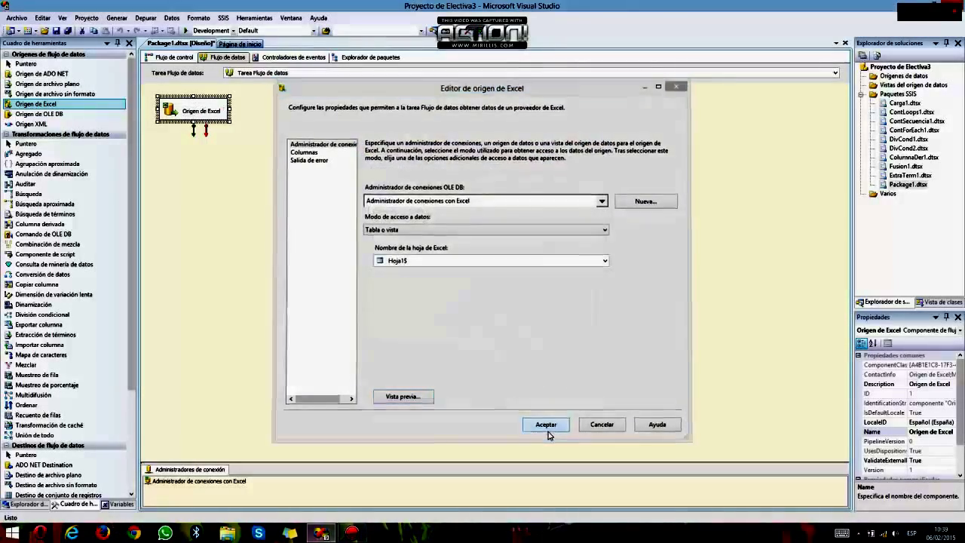
{"action": "left_click", "coordinate": [548, 429]}
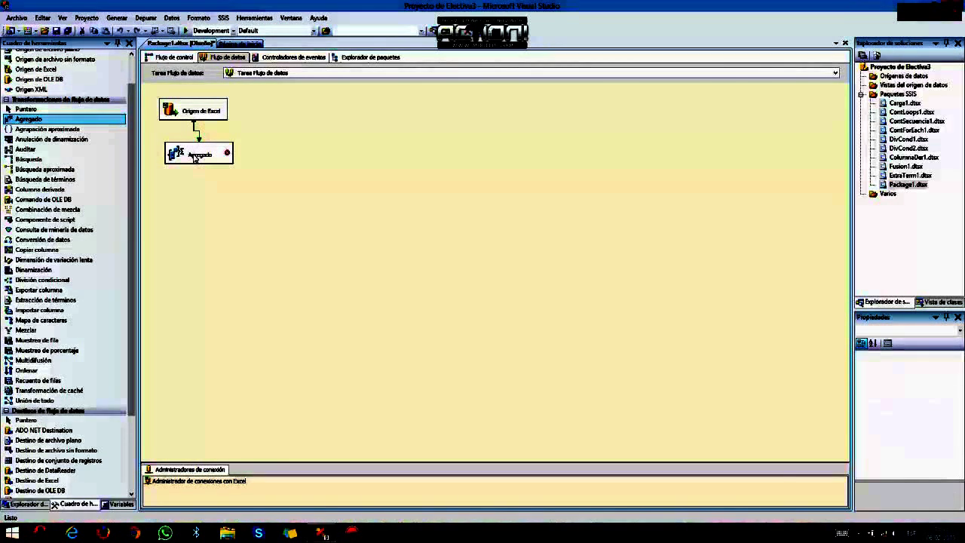
Configure the Aggregate transformation after the Excel source to group by the TITULO column.
{"action": "double_click", "coordinate": [194, 155]}
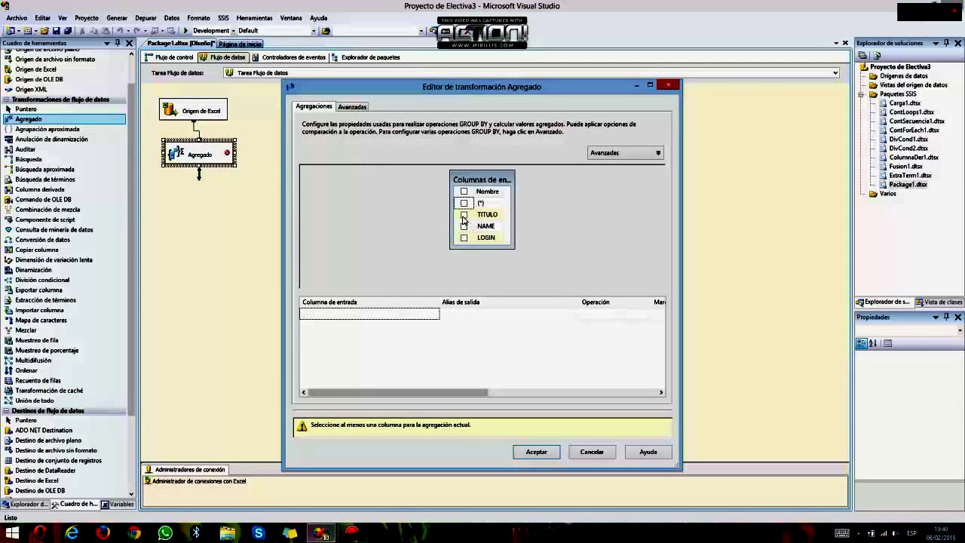
{"action": "left_click", "coordinate": [464, 215]}
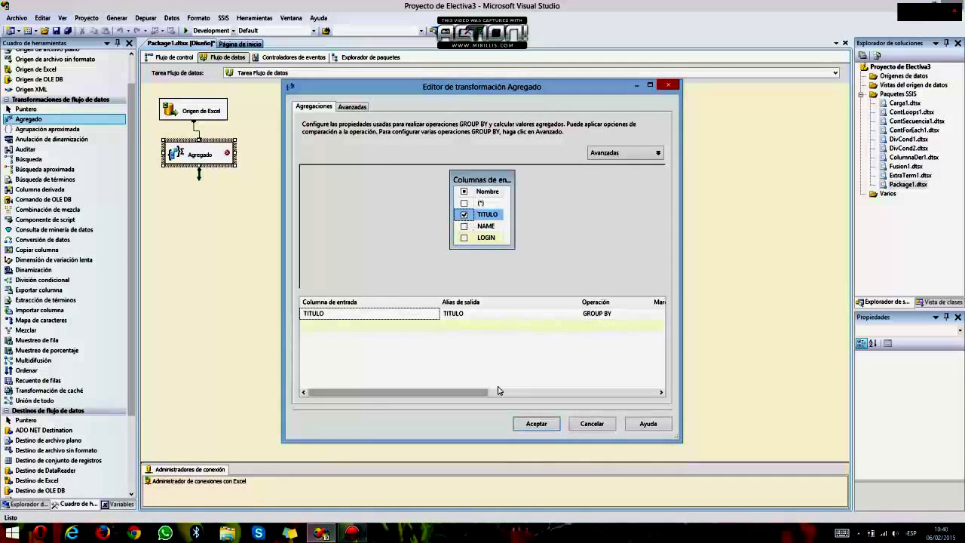
{"action": "mouse_move", "coordinate": [473, 392]}
{"action": "left_mouse_down"}
{"action": "mouse_move", "coordinate": [622, 387]}
{"action": "mouse_move", "coordinate": [492, 392]}
{"action": "left_mouse_up"}
{"action": "left_click", "coordinate": [554, 426]}
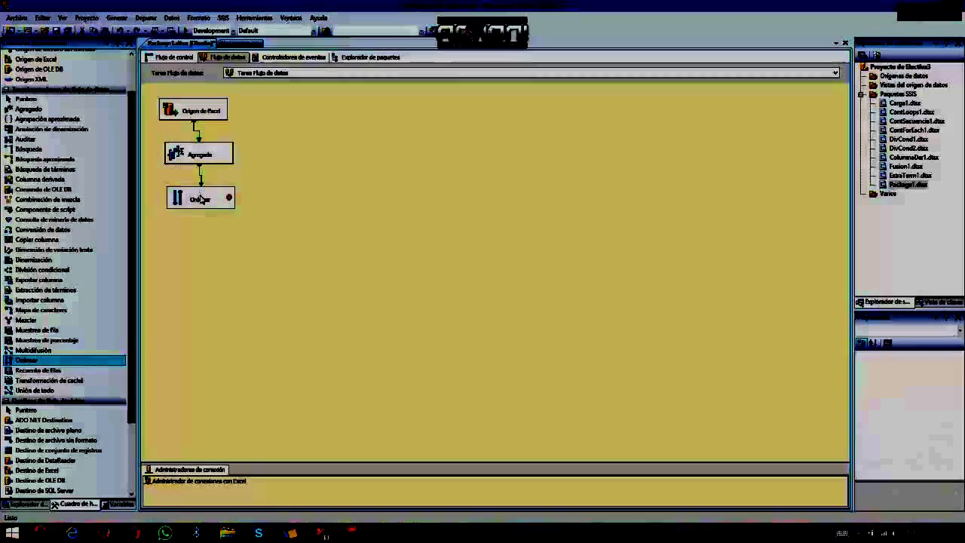
Configure the Sort transformation to order the rows by TITULO in ascending order.
{"action": "mouse_move", "coordinate": [202, 199]}
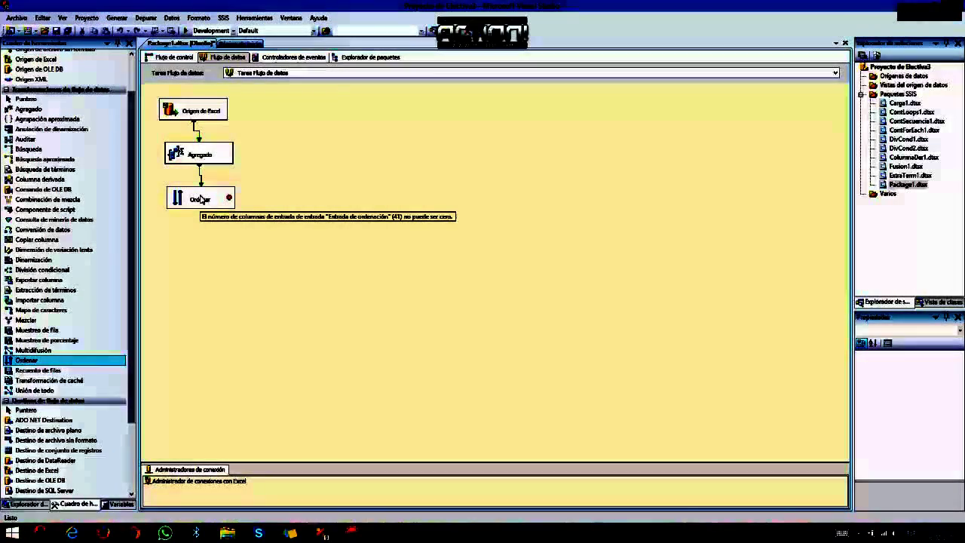
{"action": "double_click", "coordinate": [200, 202]}
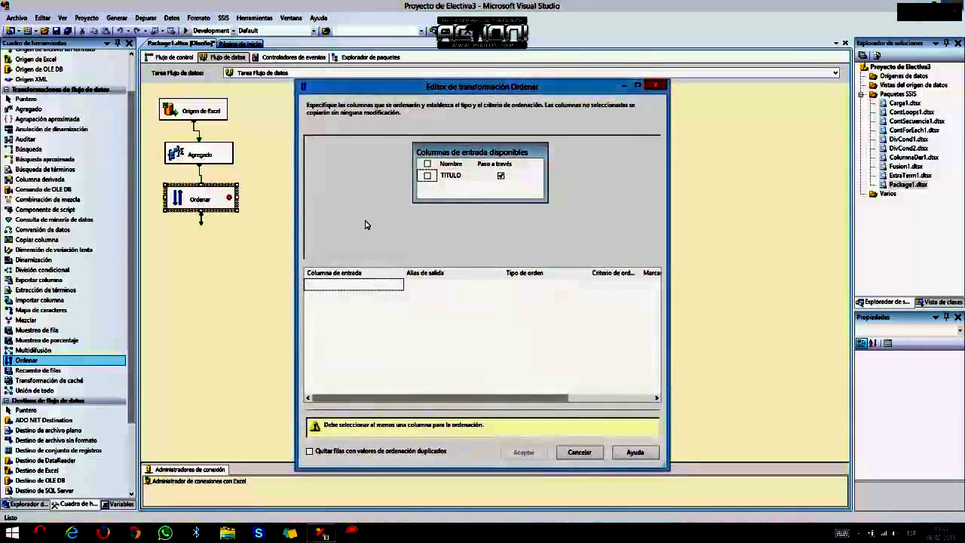
{"action": "left_click", "coordinate": [427, 175]}
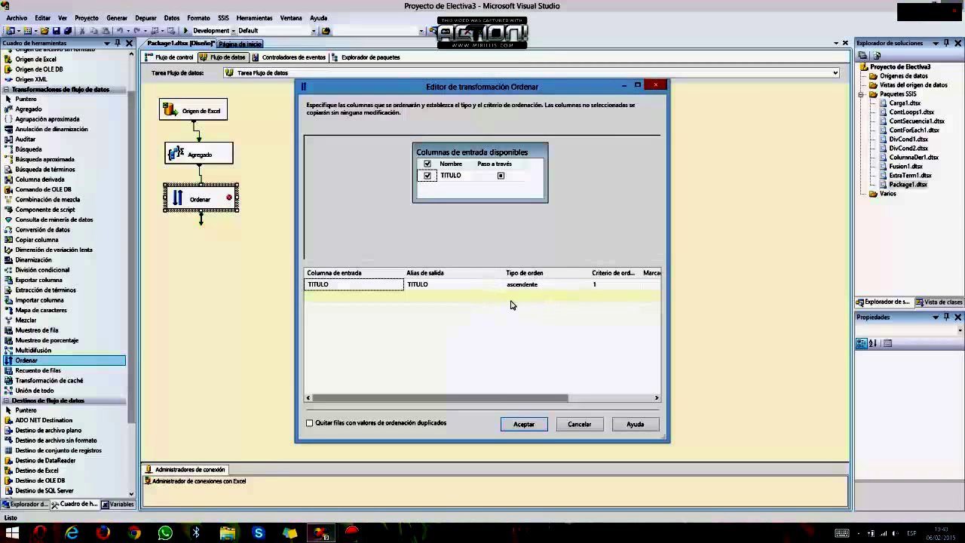
{"action": "left_click", "coordinate": [512, 425]}
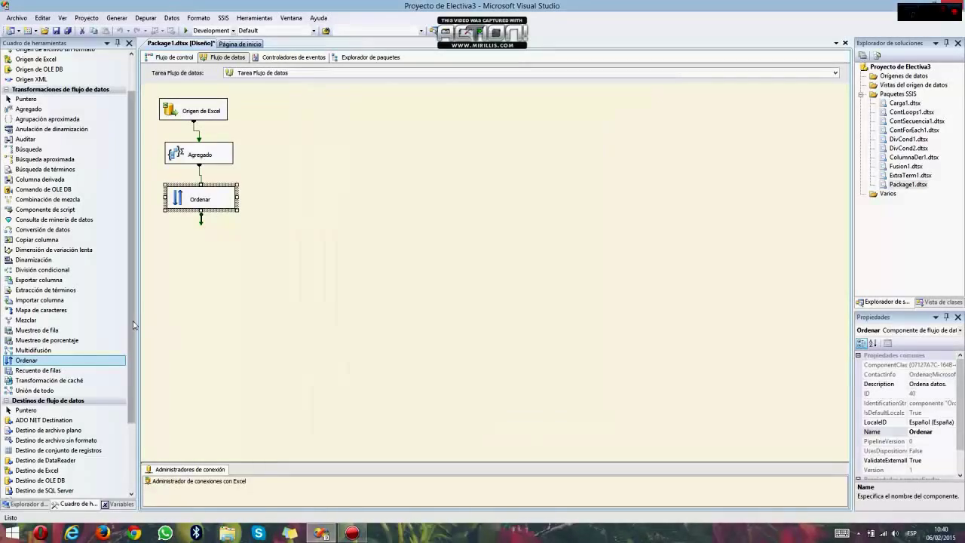
Switch to the desktop, create a text document named Agregado, and check it by opening and closing it.
{"action": "scroll", "coordinate": [131, 338], "scroll_direction": "down", "scroll_amount": 1}
{"action": "scroll", "coordinate": [131, 338], "scroll_direction": "down", "scroll_amount": 1}
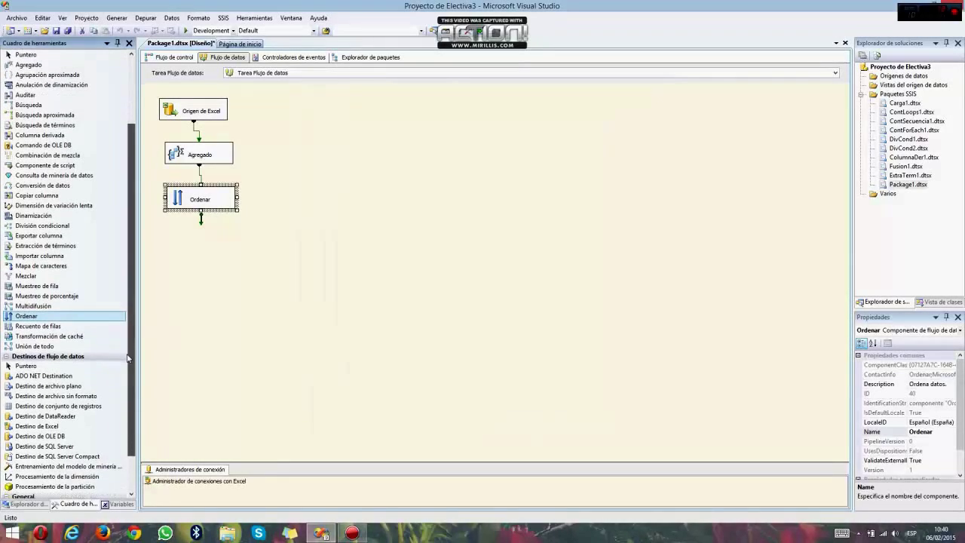
{"action": "left_click", "coordinate": [924, 4]}
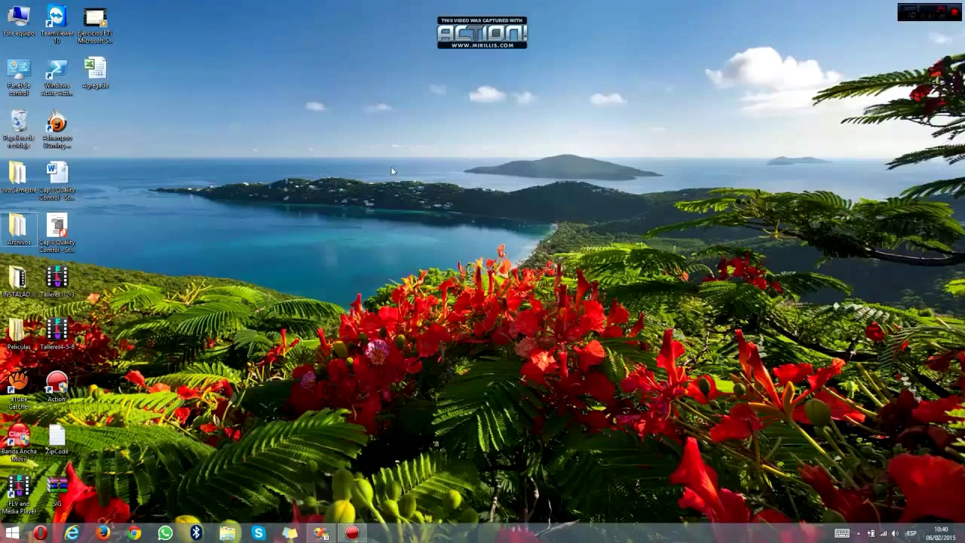
{"action": "right_click", "coordinate": [119, 147]}
{"action": "mouse_move", "coordinate": [174, 279]}
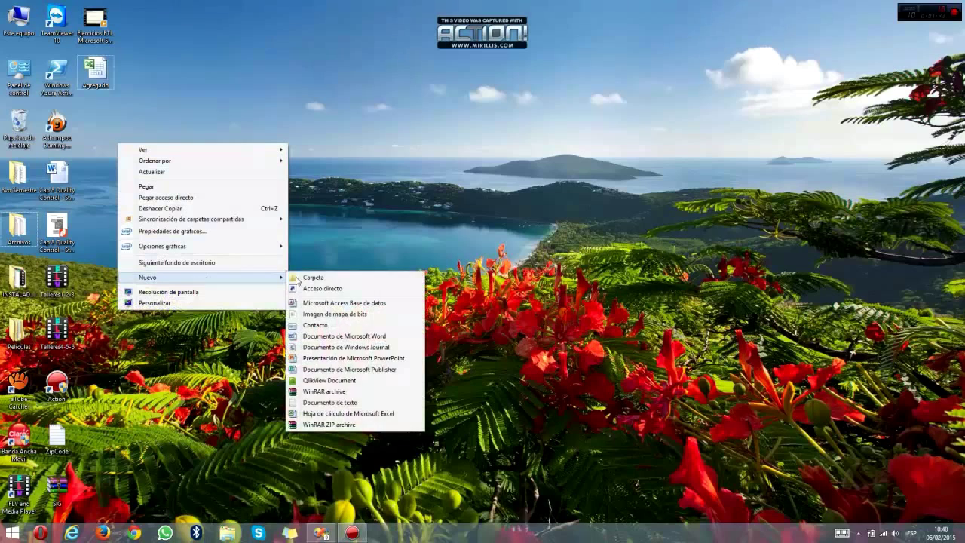
{"action": "left_click", "coordinate": [337, 404]}
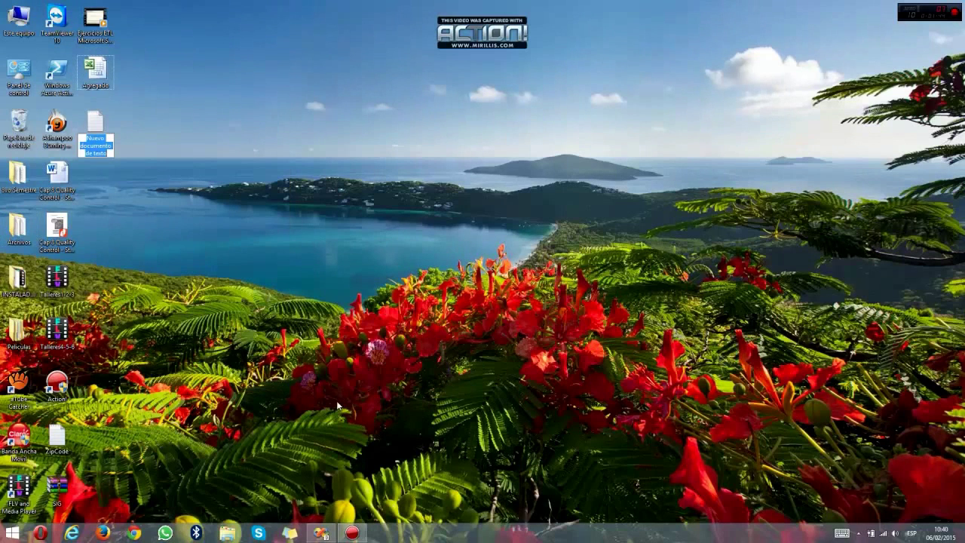
{"action": "type", "text": "Agregado"}
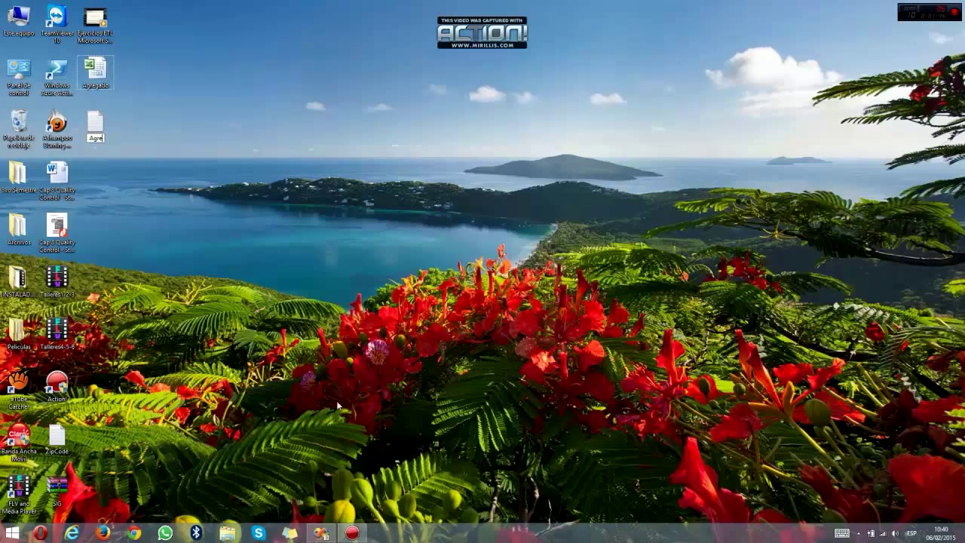
{"action": "key", "text": "Return"}
{"action": "key", "text": "Return"}
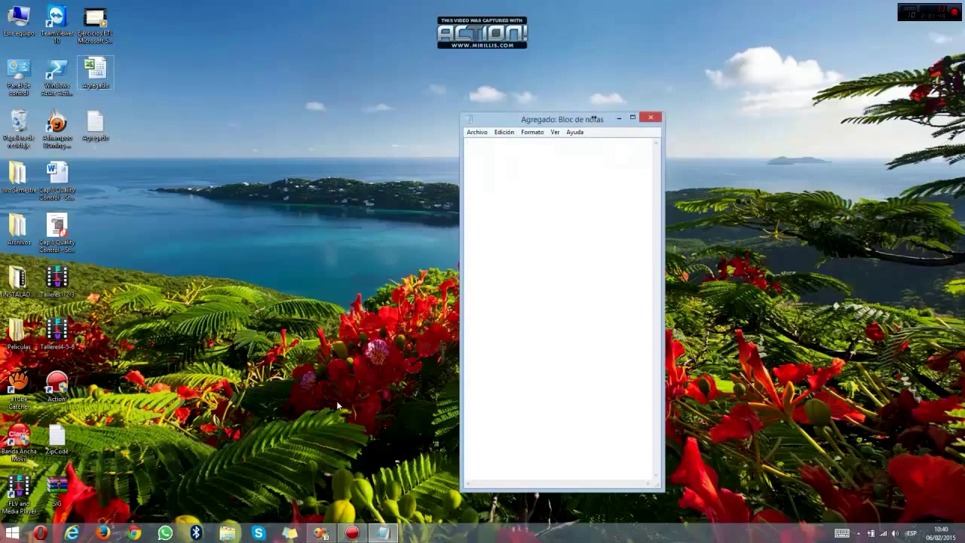
{"action": "left_click", "coordinate": [651, 118]}
Return to Visual Studio, add a flat file destination after the Sort transformation, and start a new delimited connection for it.
{"action": "left_click", "coordinate": [320, 533]}
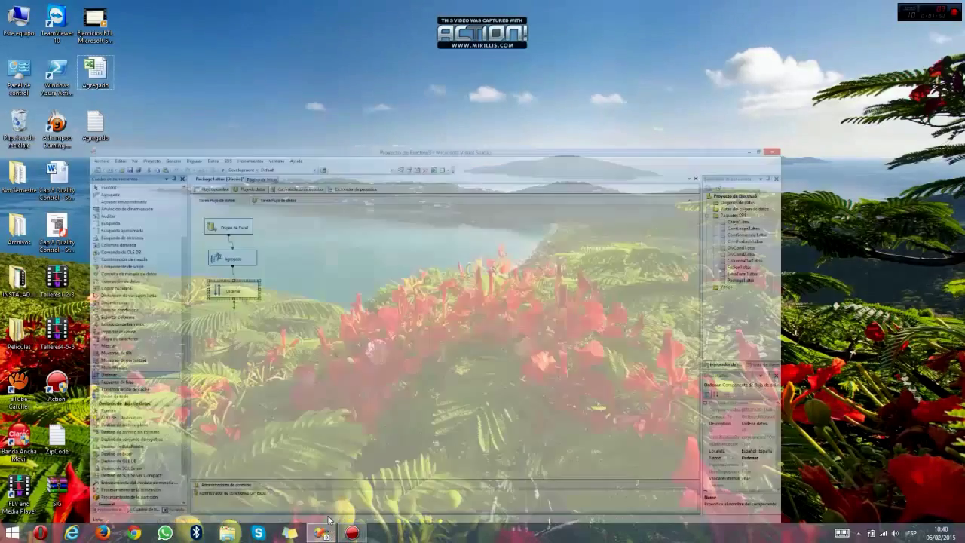
{"action": "left_click", "coordinate": [199, 279]}
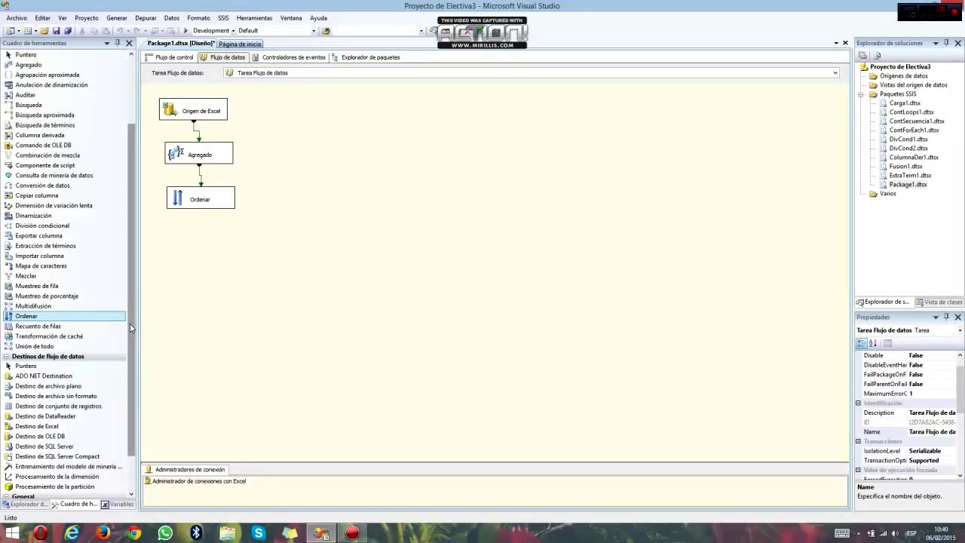
{"action": "scroll", "coordinate": [126, 332], "scroll_direction": "down", "scroll_amount": 2}
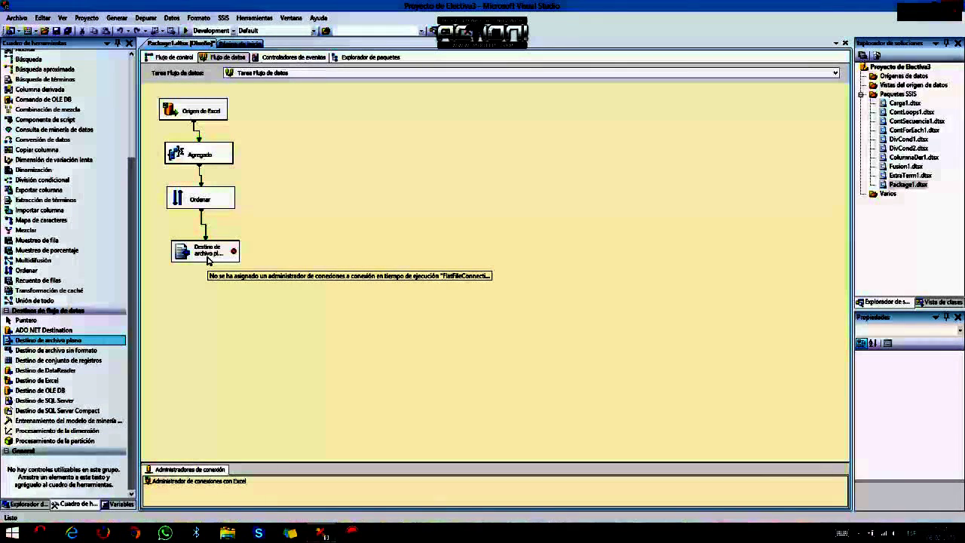
{"action": "double_click", "coordinate": [207, 255]}
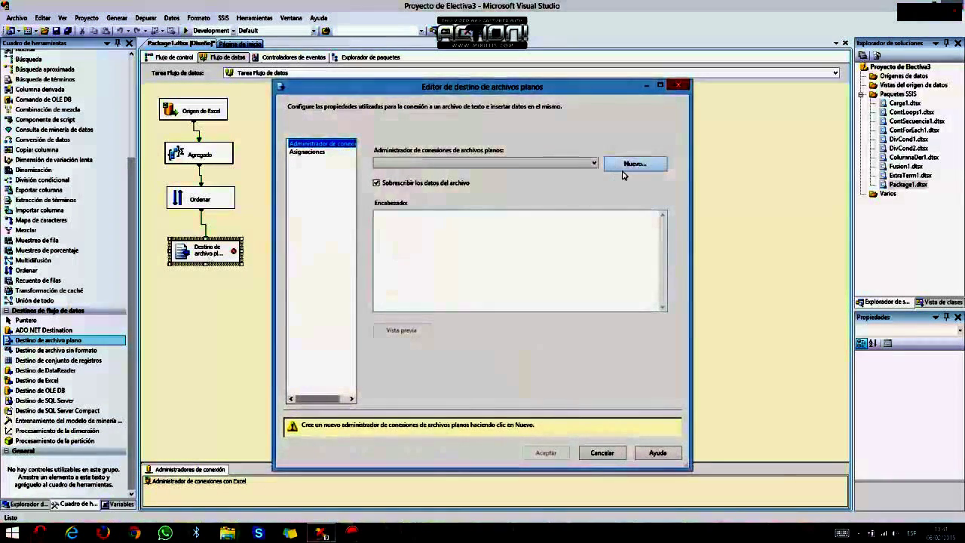
{"action": "left_click", "coordinate": [629, 166]}
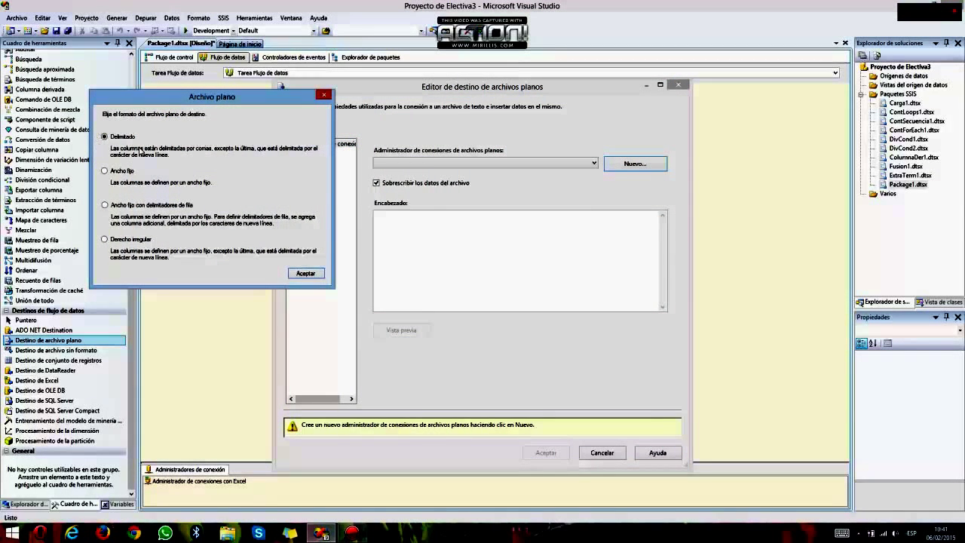
{"action": "left_click", "coordinate": [302, 275]}
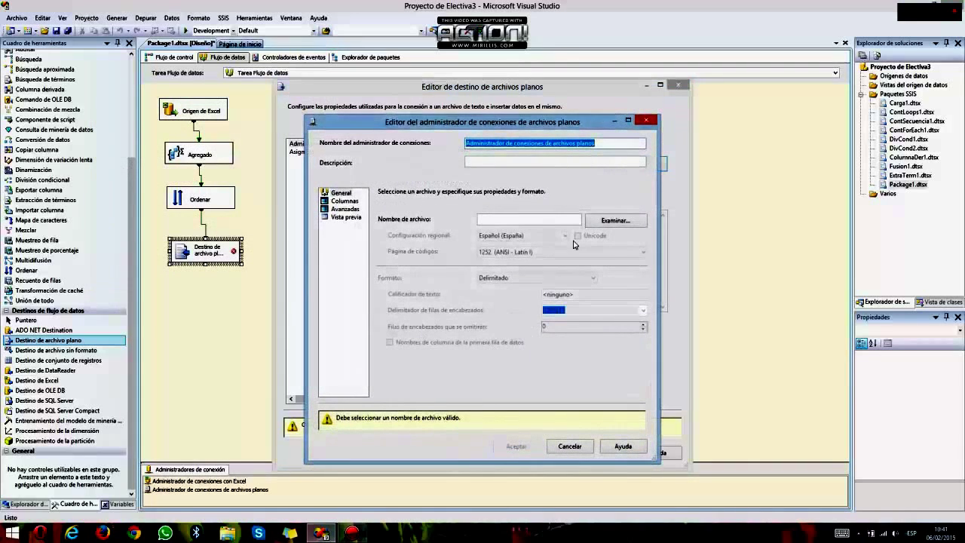
Point the flat file connection to the desktop text file Agregado with column names in the first row, and open the destination's column mappings.
{"action": "left_click", "coordinate": [621, 221]}
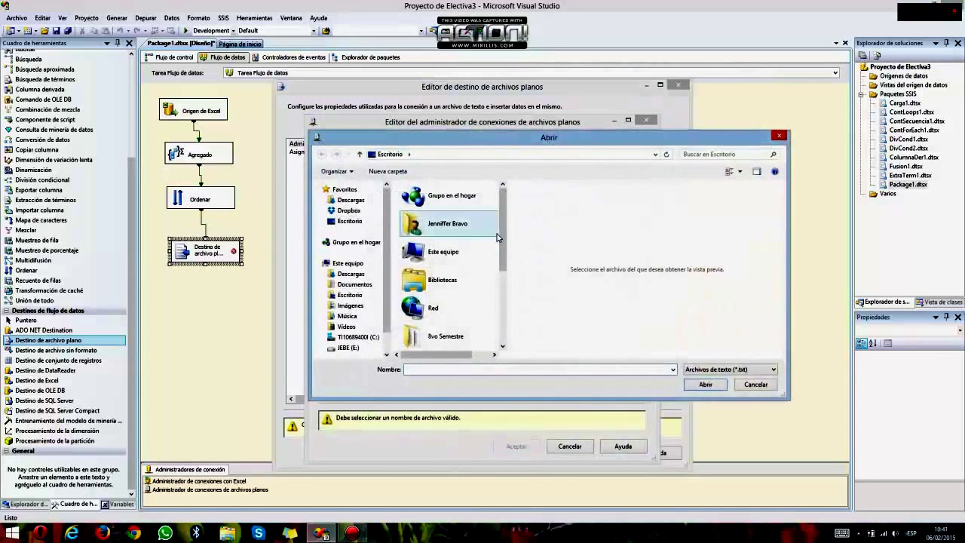
{"action": "left_click_drag", "start_coordinate": [503, 239], "coordinate": [511, 348]}
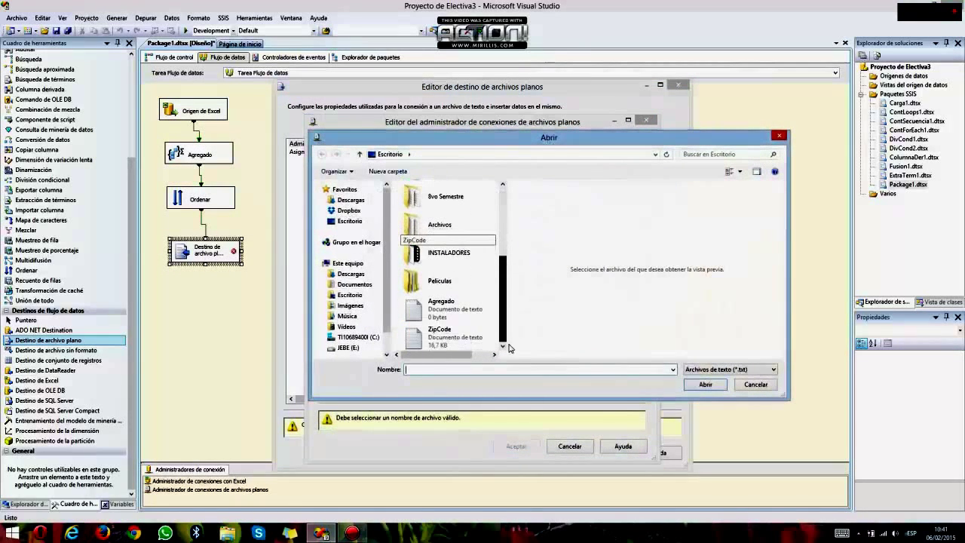
{"action": "double_click", "coordinate": [451, 316]}
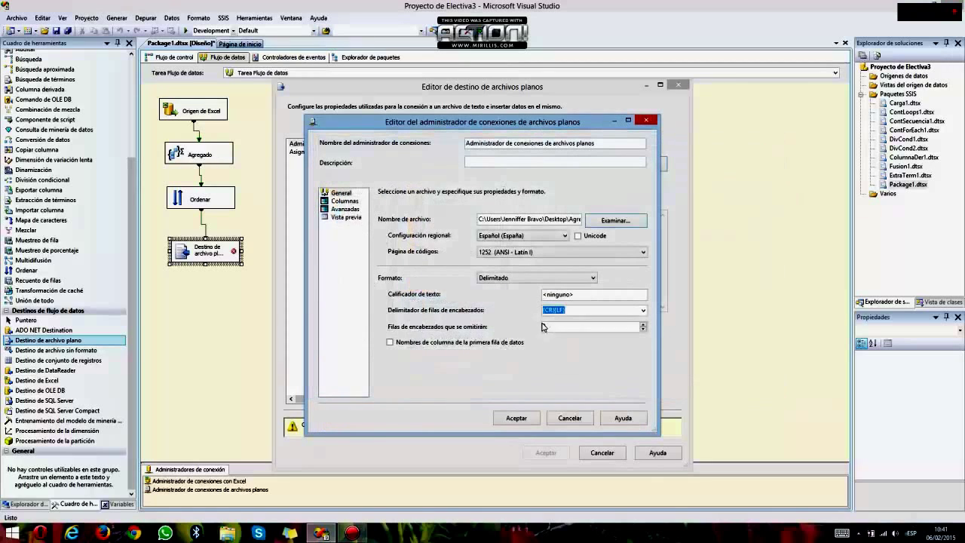
{"action": "left_click", "coordinate": [439, 346]}
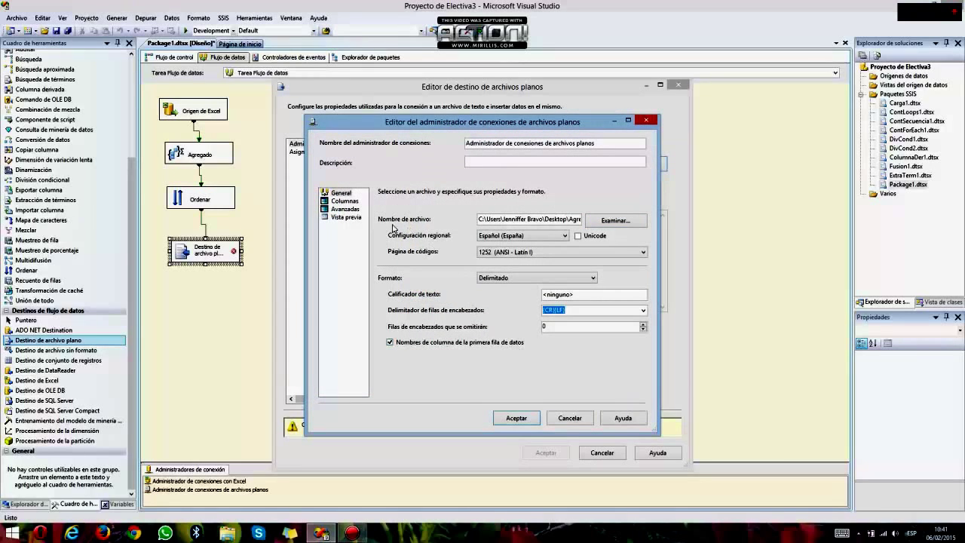
{"action": "left_click", "coordinate": [515, 419]}
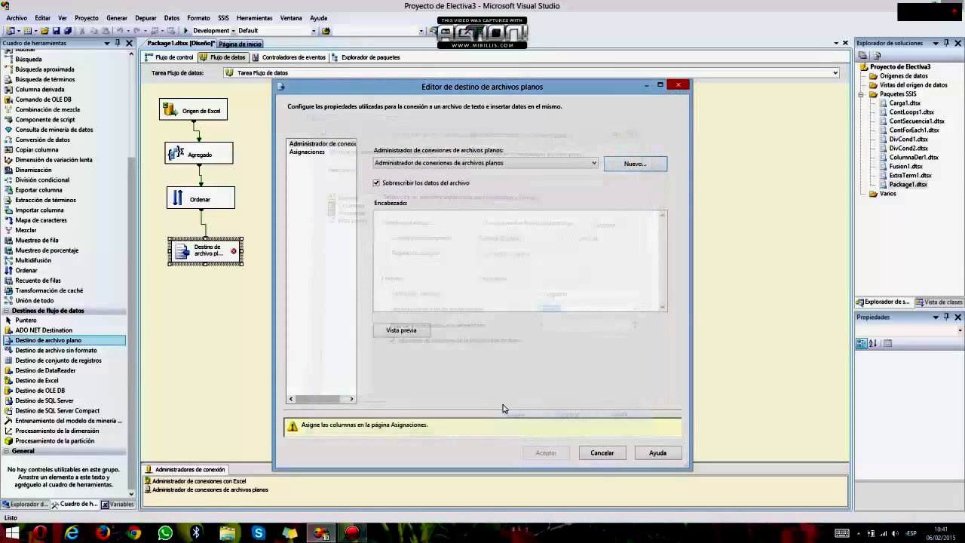
{"action": "left_click", "coordinate": [307, 151]}
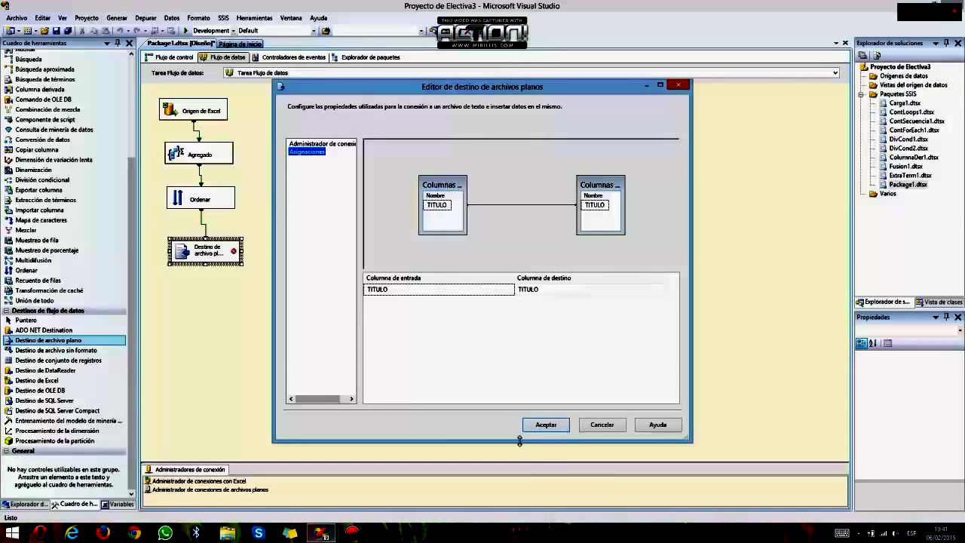
Confirm the flat file destination's settings and run the package, then check the output in the desktop text file Agregado and close it.
{"action": "left_click", "coordinate": [551, 425]}
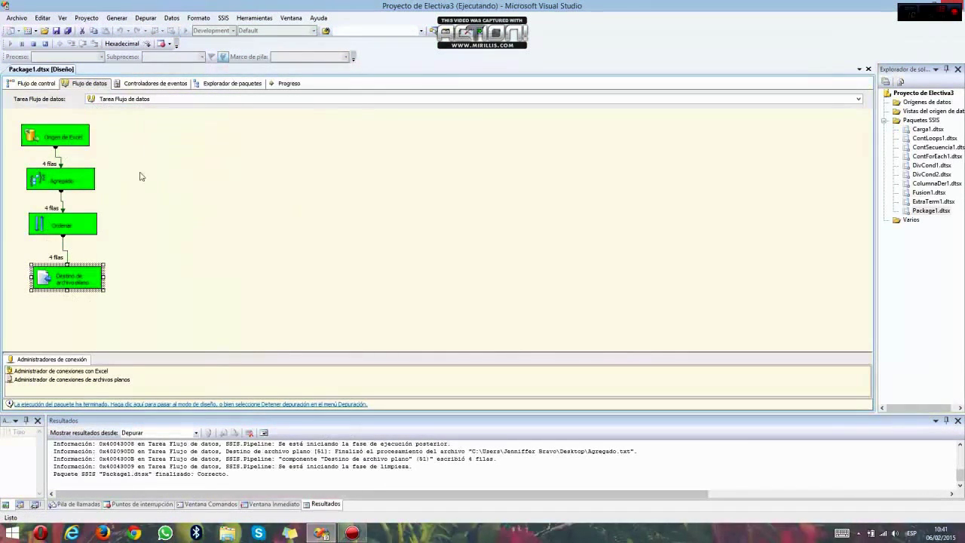
{"action": "left_click", "coordinate": [923, 4]}
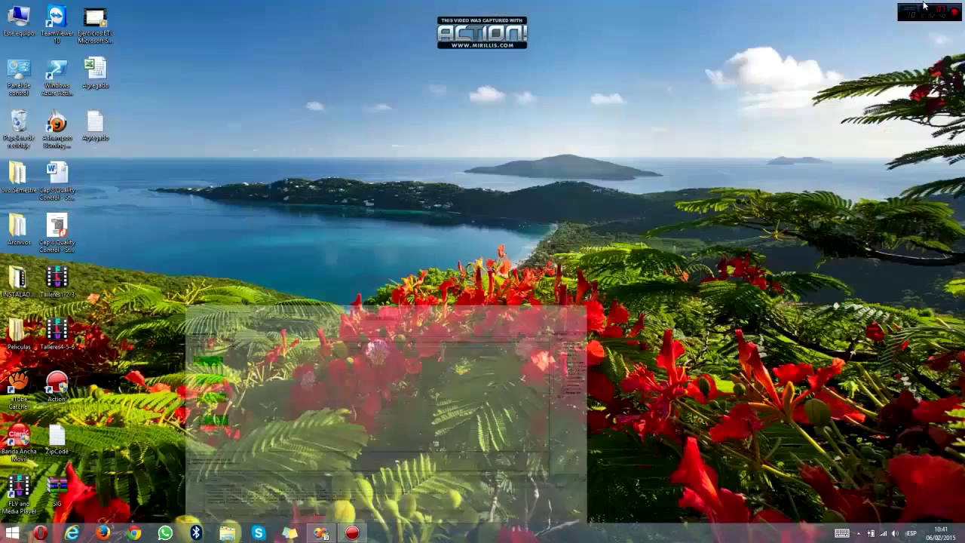
{"action": "double_click", "coordinate": [95, 134]}
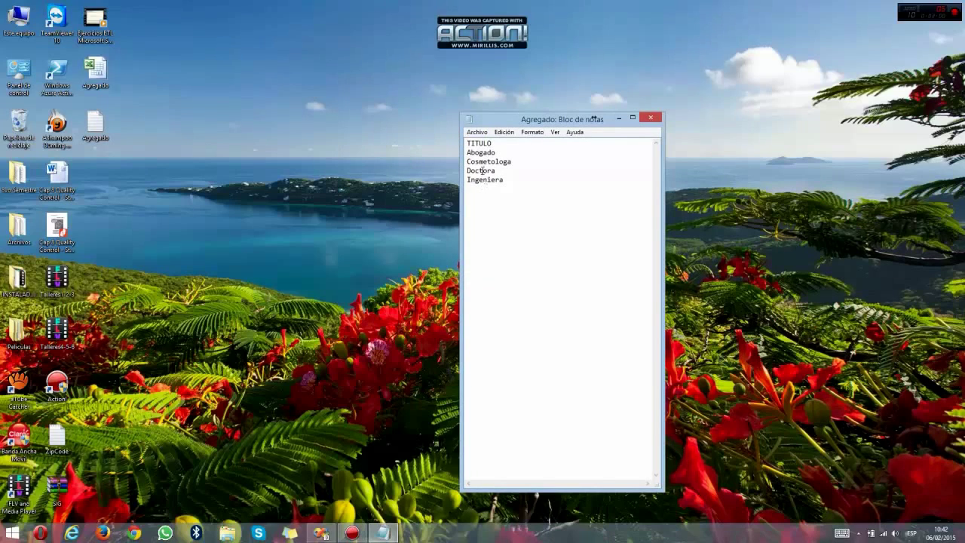
{"action": "left_click", "coordinate": [652, 120]}
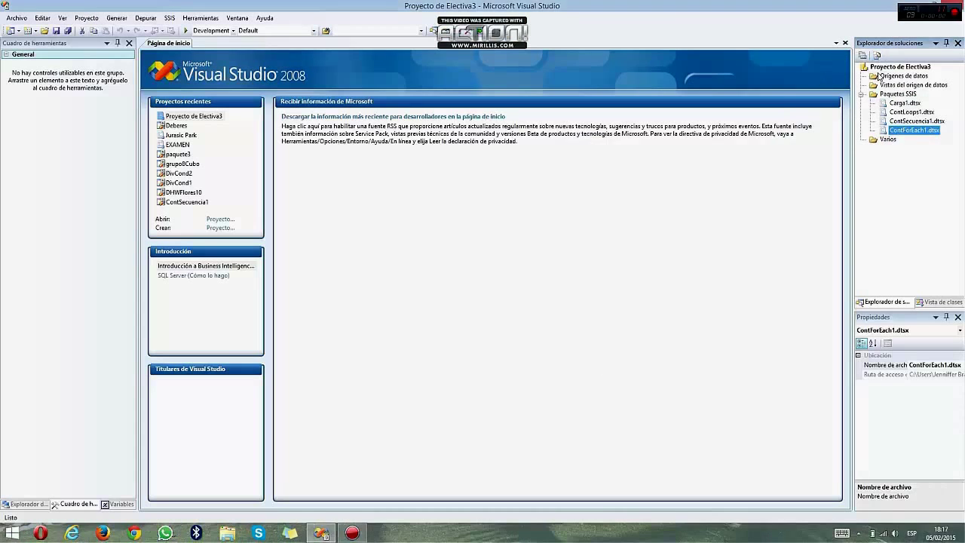
Add a new SSIS package to the project and rename it DivCond1.dtsx, renaming the package object as well.
{"action": "right_click", "coordinate": [893, 95]}
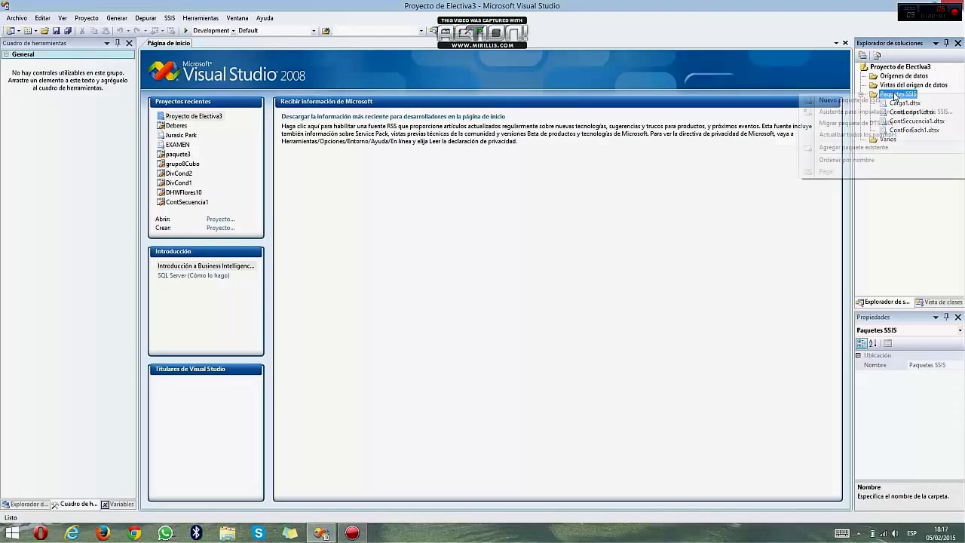
{"action": "key", "text": "Escape"}
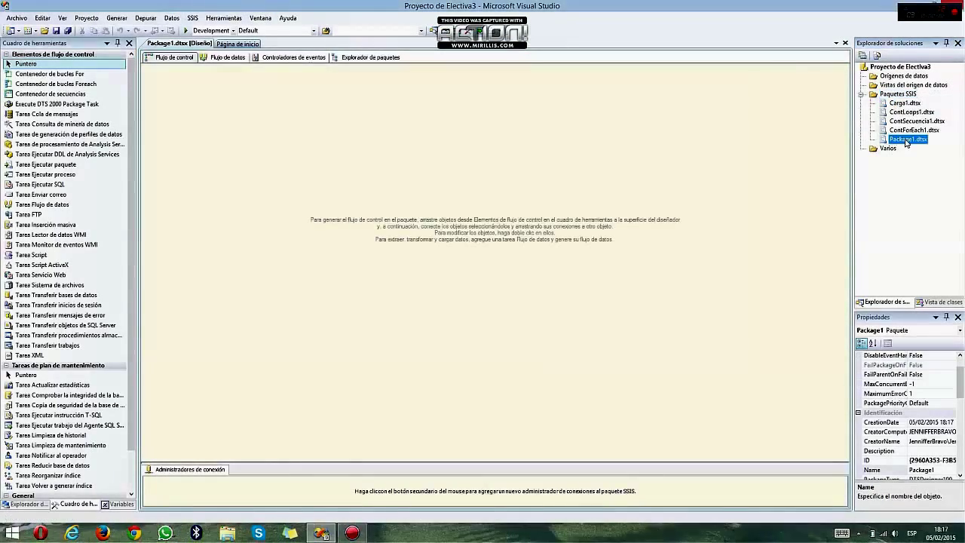
{"action": "left_click", "coordinate": [905, 141]}
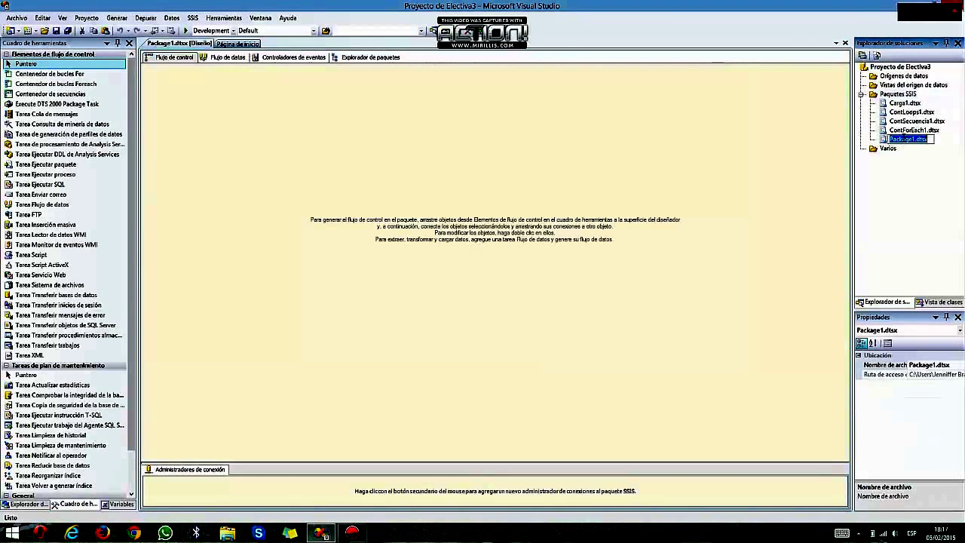
{"action": "right_click", "coordinate": [905, 141]}
{"action": "left_click", "coordinate": [861, 186]}
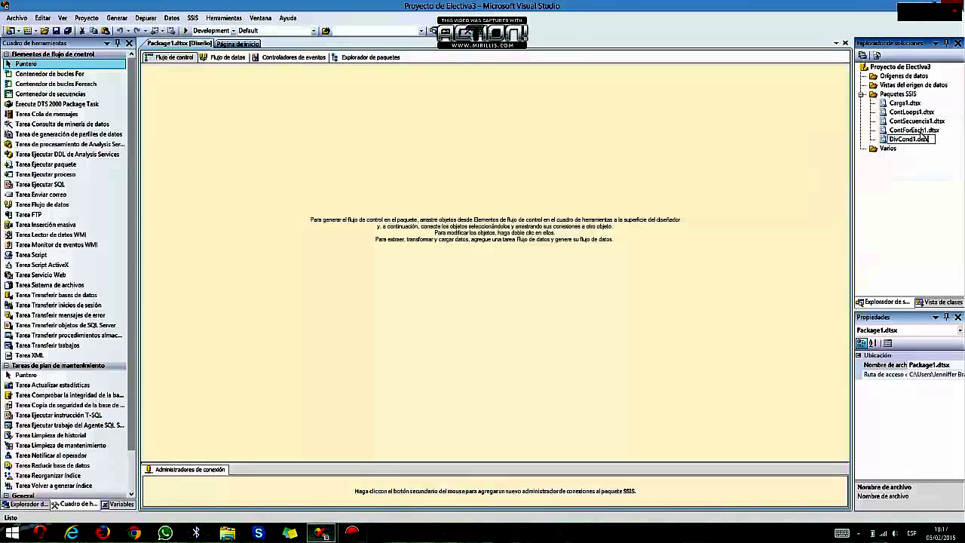
{"action": "key", "text": "Return"}
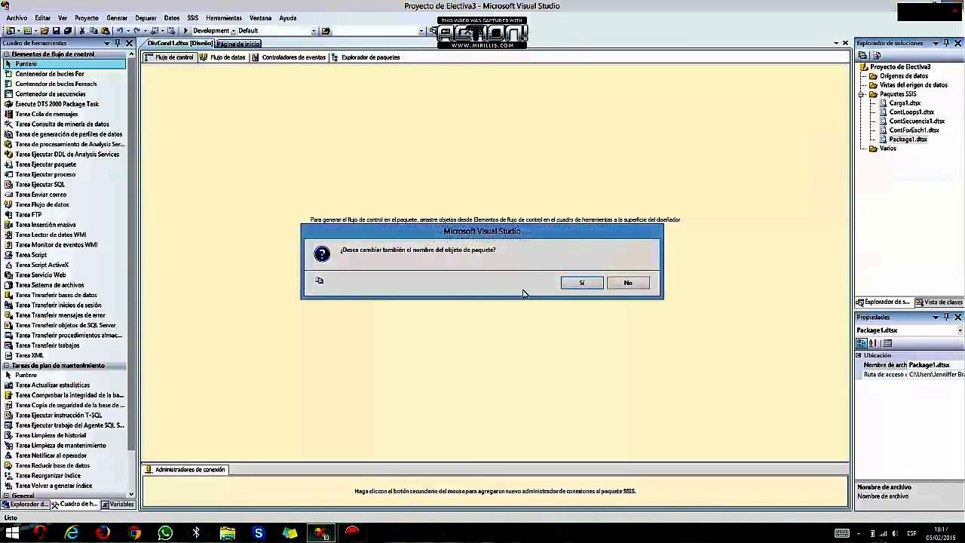
{"action": "left_click", "coordinate": [579, 285]}
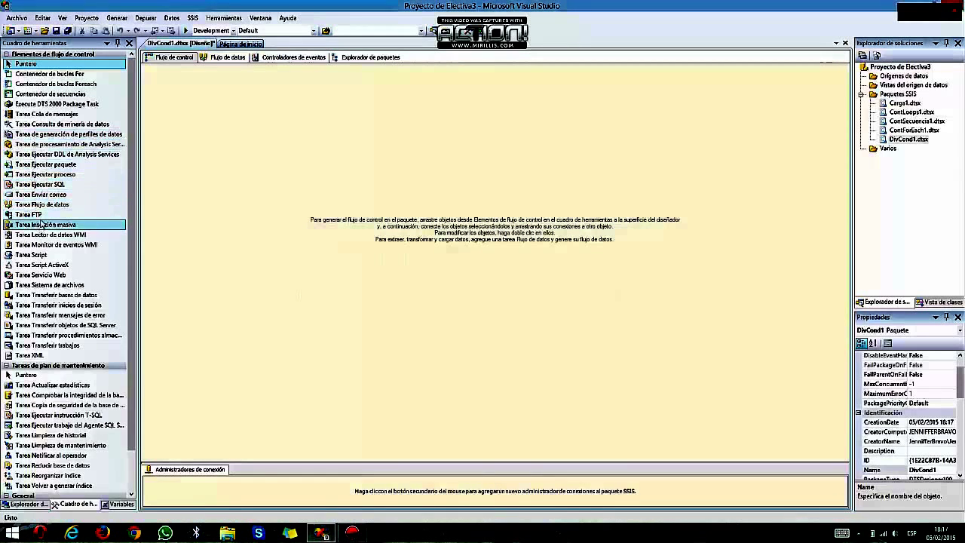
Add a data flow task to the control flow and place an OLE DB source in its data flow.
{"action": "left_click_drag", "start_coordinate": [41, 204], "coordinate": [172, 104]}
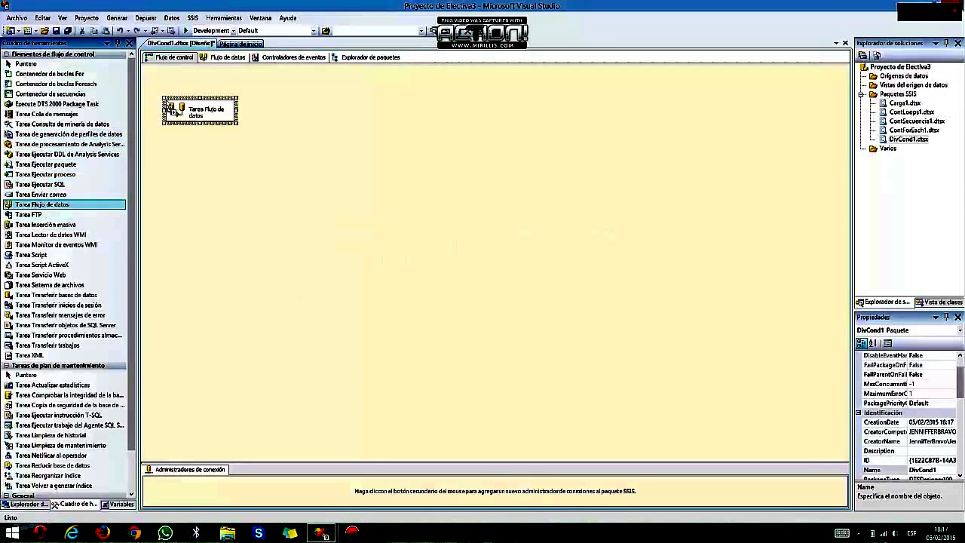
{"action": "left_click", "coordinate": [217, 58]}
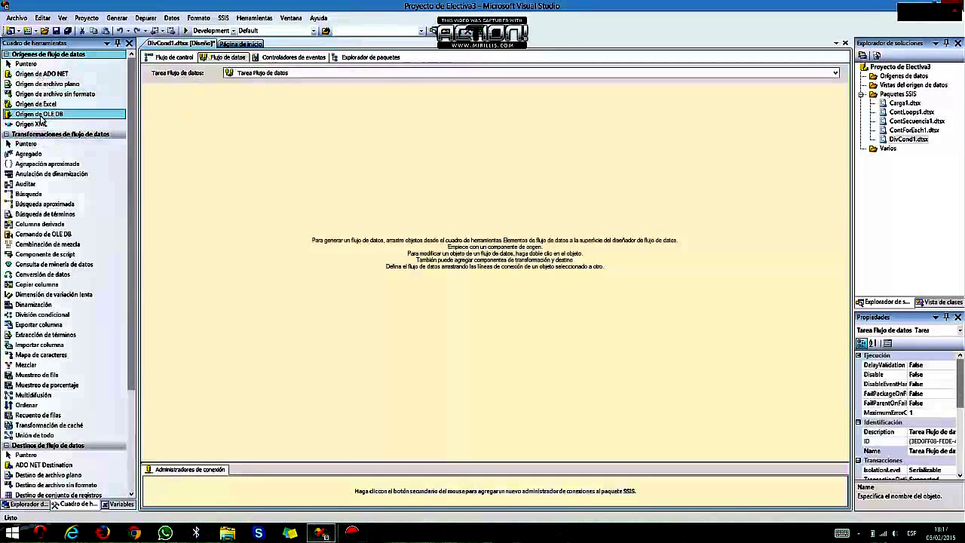
{"action": "left_click_drag", "start_coordinate": [41, 120], "coordinate": [189, 99]}
{"action": "left_click_drag", "start_coordinate": [189, 99], "coordinate": [197, 104]}
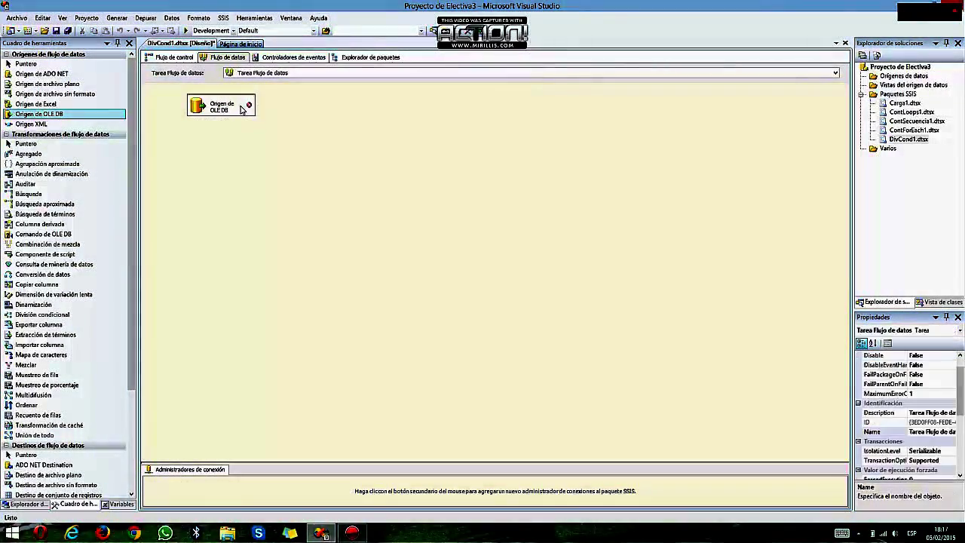
Configure the OLE DB source with the non-localhost AdventureWorks connection and the [Sales].[SalesPersonQuotaHistory] table.
{"action": "double_click", "coordinate": [241, 110]}
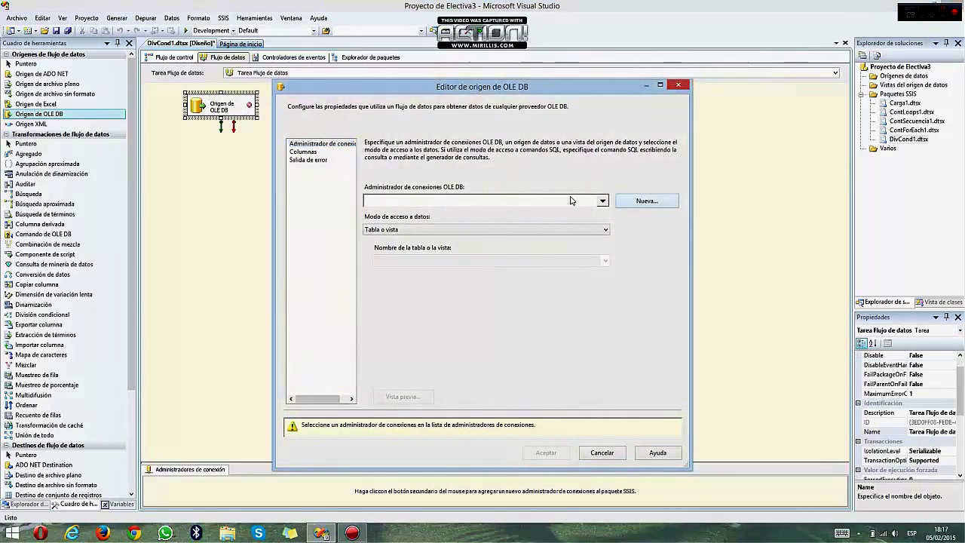
{"action": "left_click", "coordinate": [647, 201]}
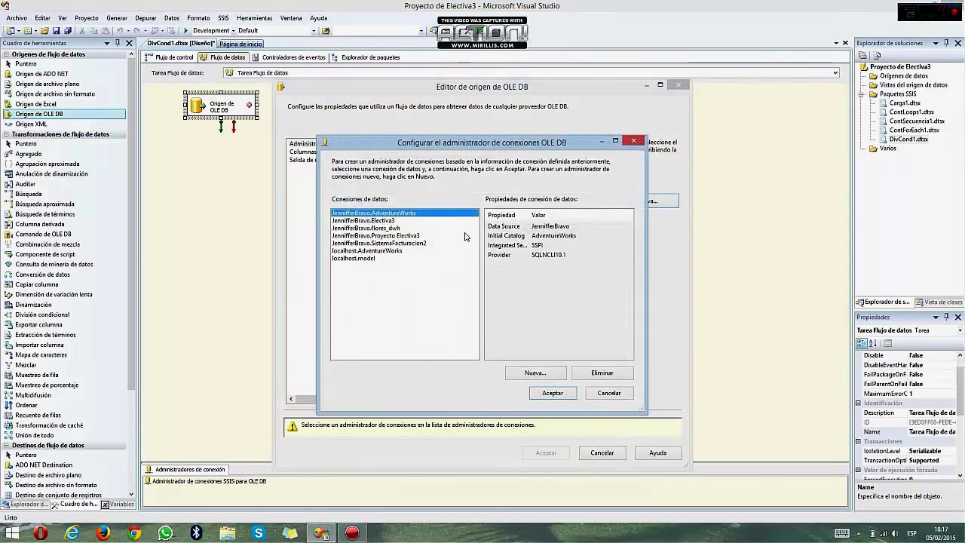
{"action": "left_click", "coordinate": [551, 396]}
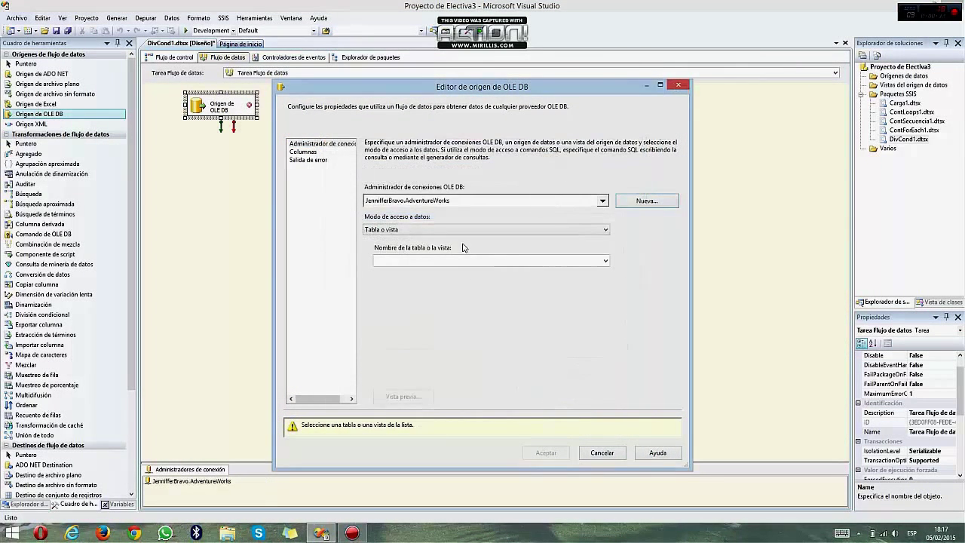
{"action": "left_click", "coordinate": [460, 260]}
{"action": "scroll", "coordinate": [448, 260], "scroll_direction": "down", "scroll_amount": 5}
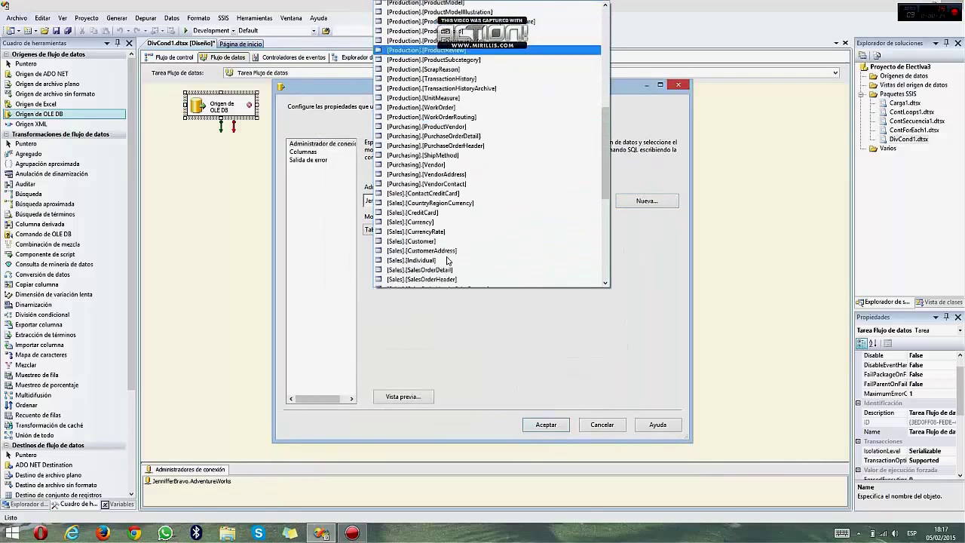
{"action": "scroll", "coordinate": [442, 264], "scroll_direction": "down", "scroll_amount": 2}
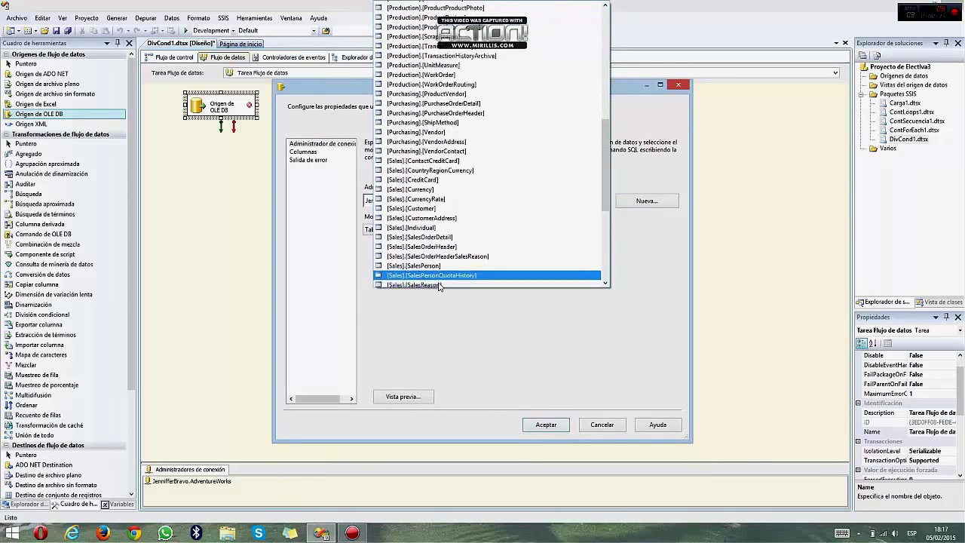
{"action": "left_click", "coordinate": [440, 245]}
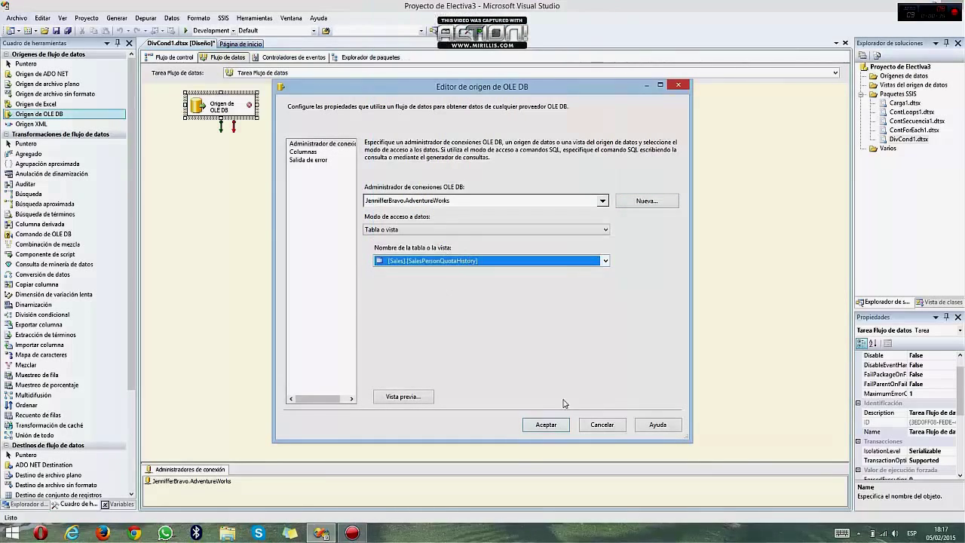
{"action": "left_click", "coordinate": [544, 425]}
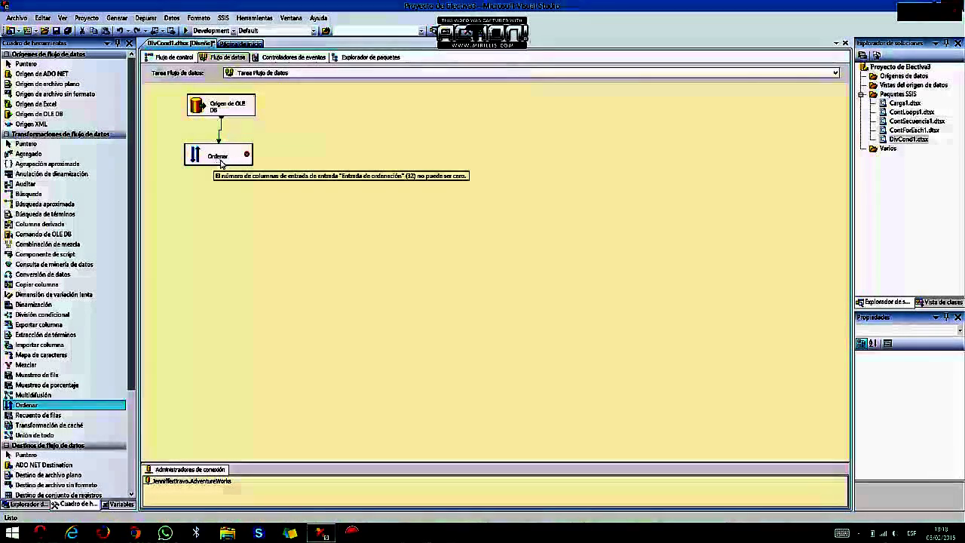
Add a Sort transformation after the OLE DB source and order its rows by QuotaDate in ascending order.
{"action": "double_click", "coordinate": [217, 153]}
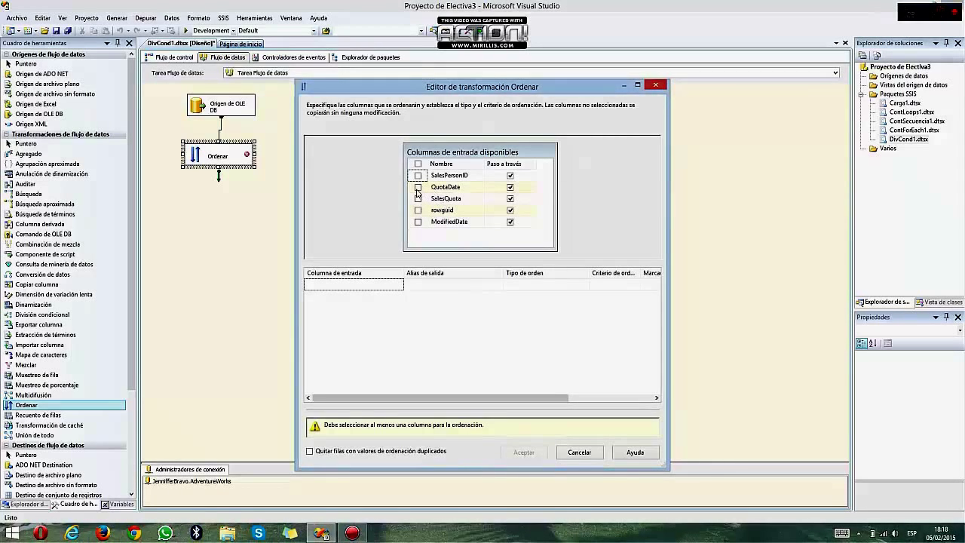
{"action": "left_click", "coordinate": [417, 188]}
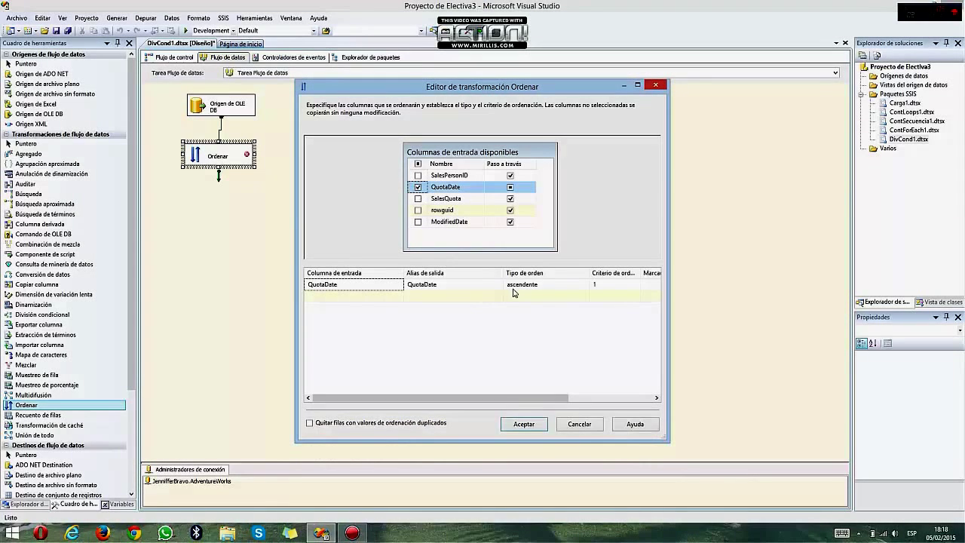
{"action": "left_click", "coordinate": [546, 287]}
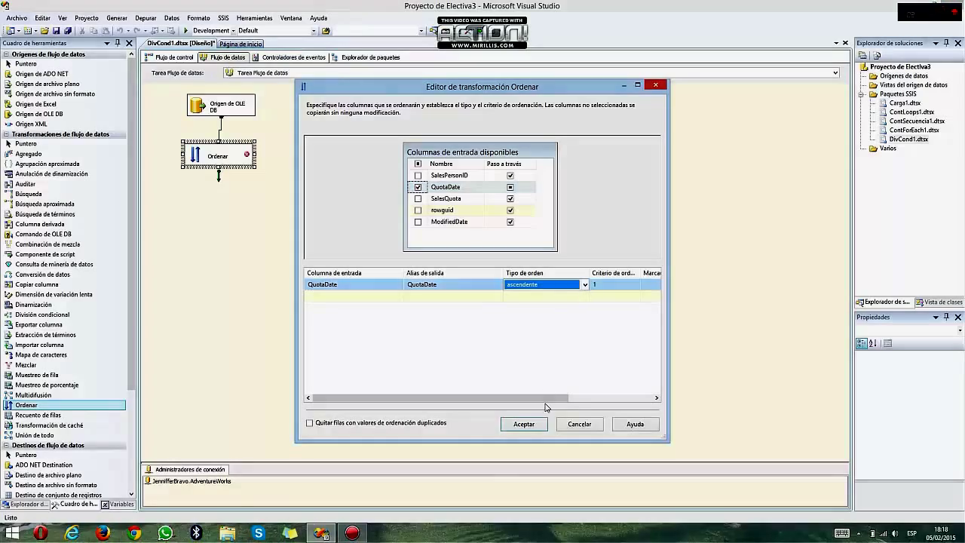
{"action": "left_click", "coordinate": [524, 423]}
Add a Conditional Split transformation below the Sort and connect the Sort output to it.
{"action": "left_click", "coordinate": [250, 218]}
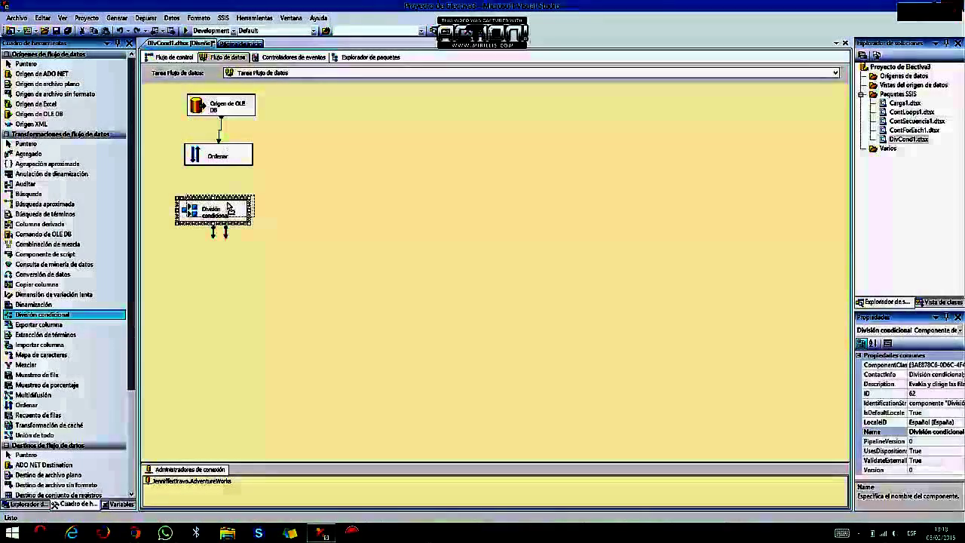
{"action": "double_click", "coordinate": [218, 155]}
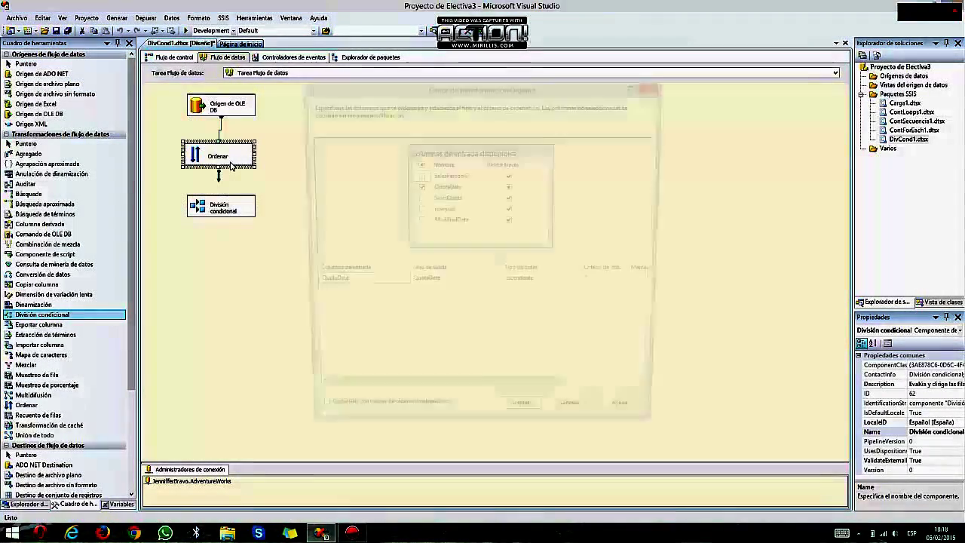
{"action": "left_click", "coordinate": [655, 84]}
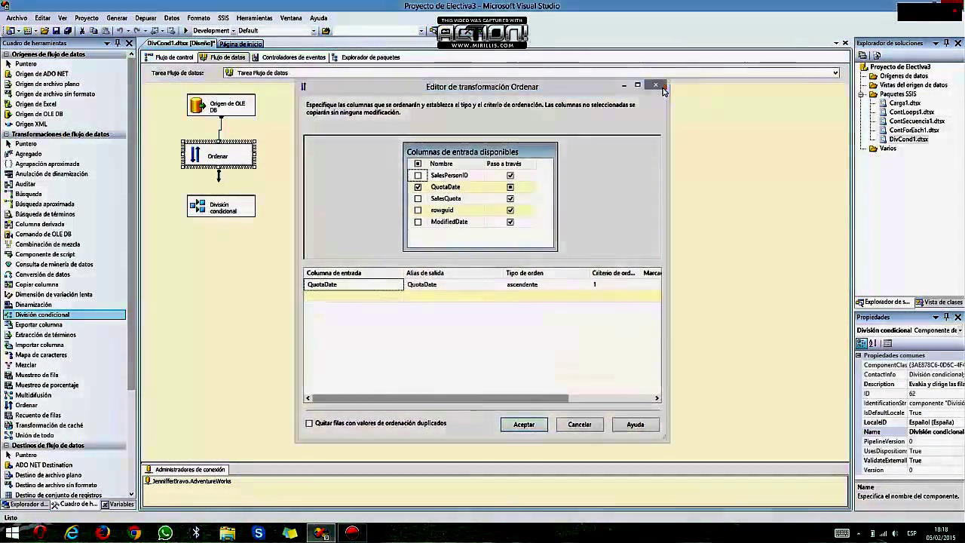
{"action": "double_click", "coordinate": [219, 209]}
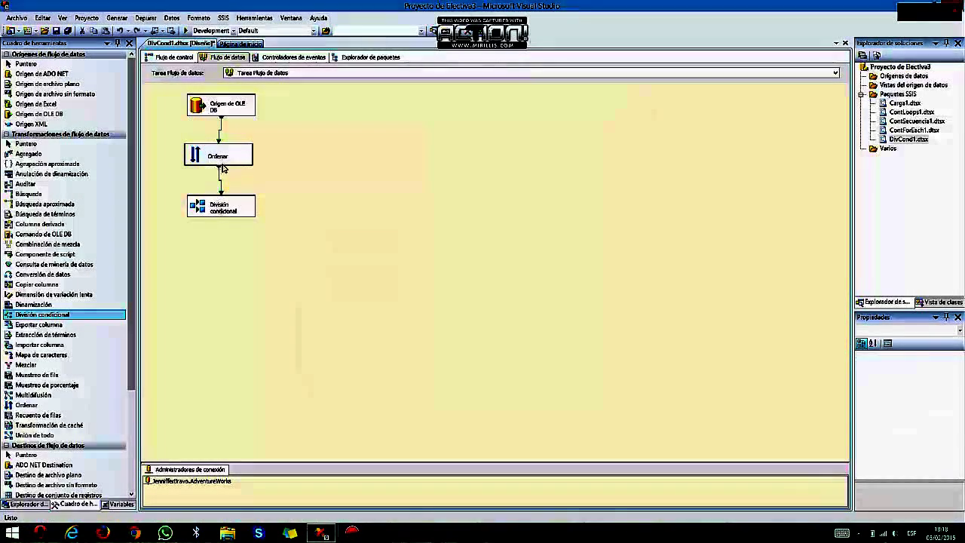
Define three outputs named Excelentes, Buenos and Despidos in the Conditional Split transformation.
{"action": "double_click", "coordinate": [219, 213]}
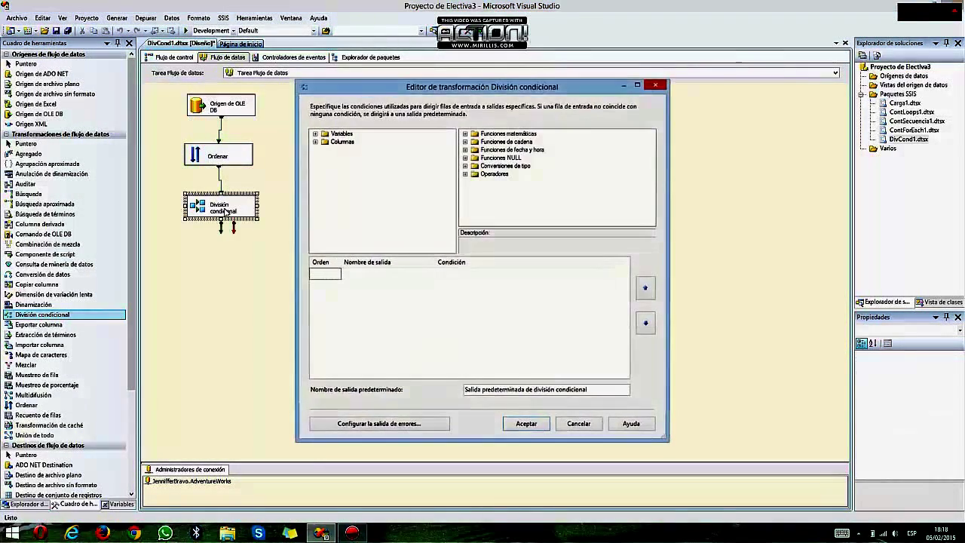
{"action": "left_click", "coordinate": [358, 273]}
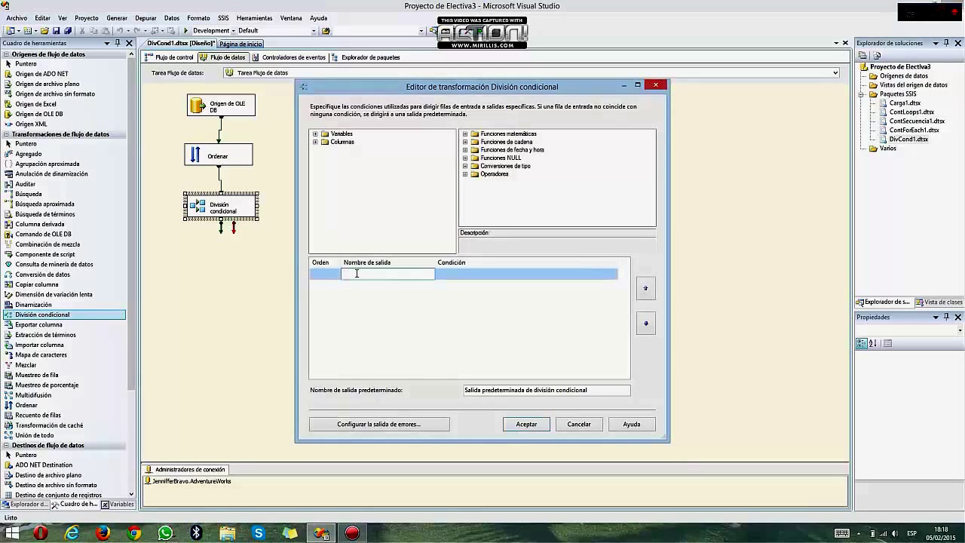
{"action": "type", "text": "Excelentes"}
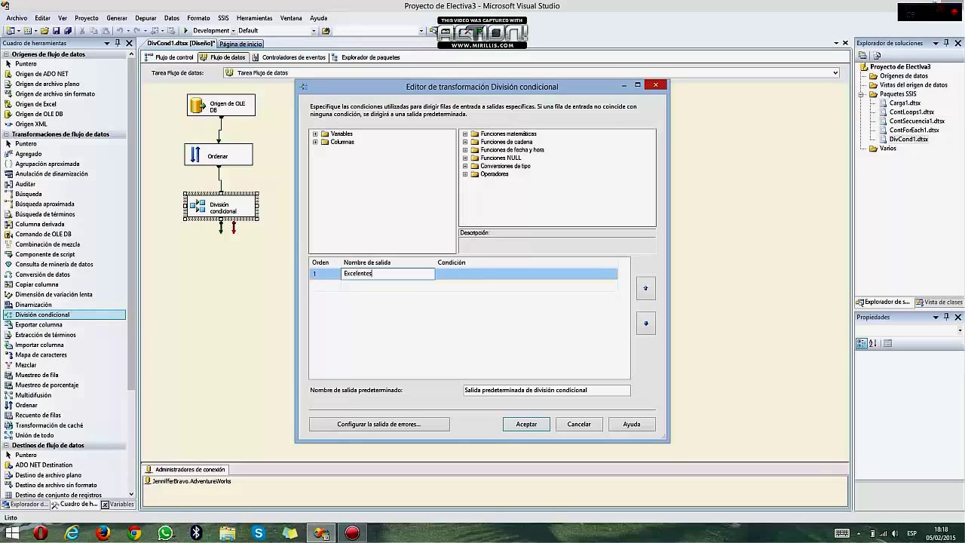
{"action": "key", "text": "Return"}
{"action": "type", "text": "B"}
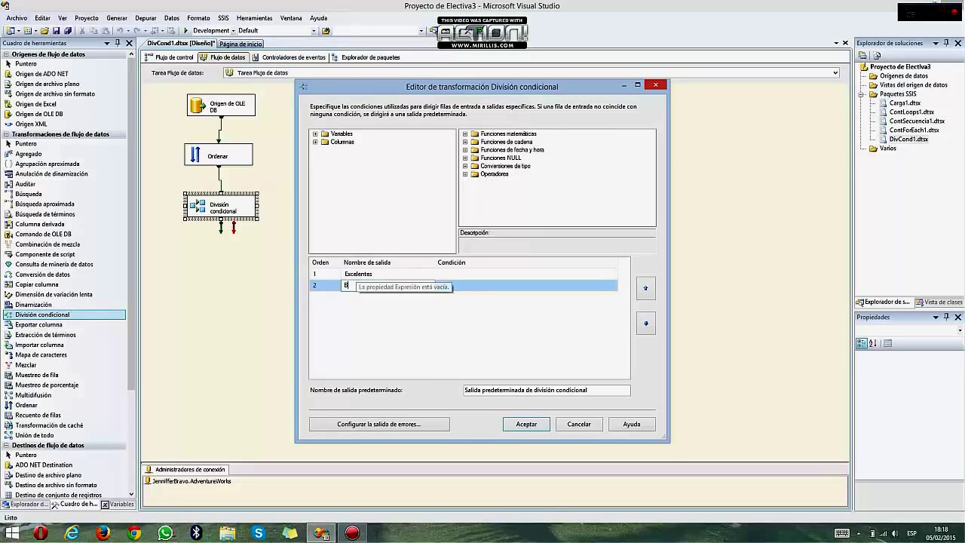
{"action": "type", "text": "uenos"}
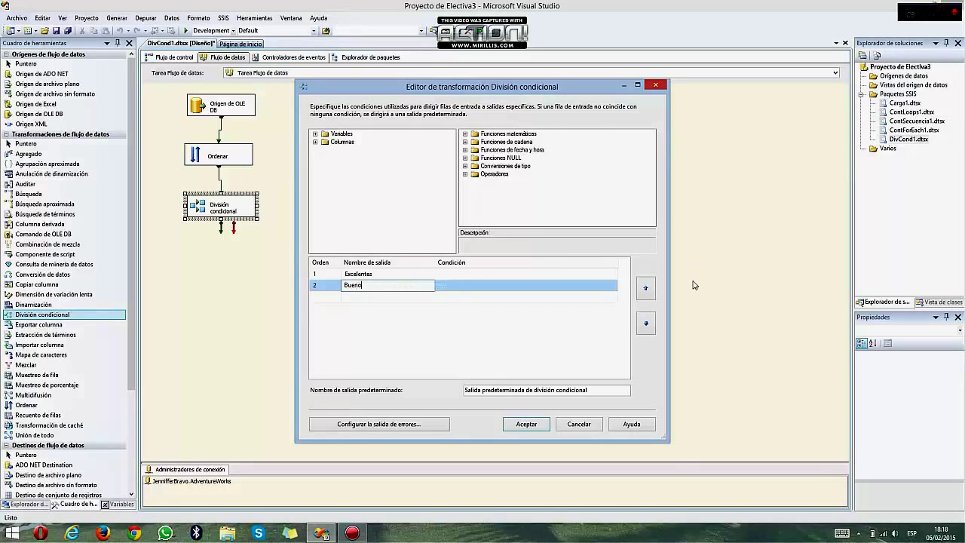
{"action": "key", "text": "Return"}
{"action": "type", "text": "Despidos"}
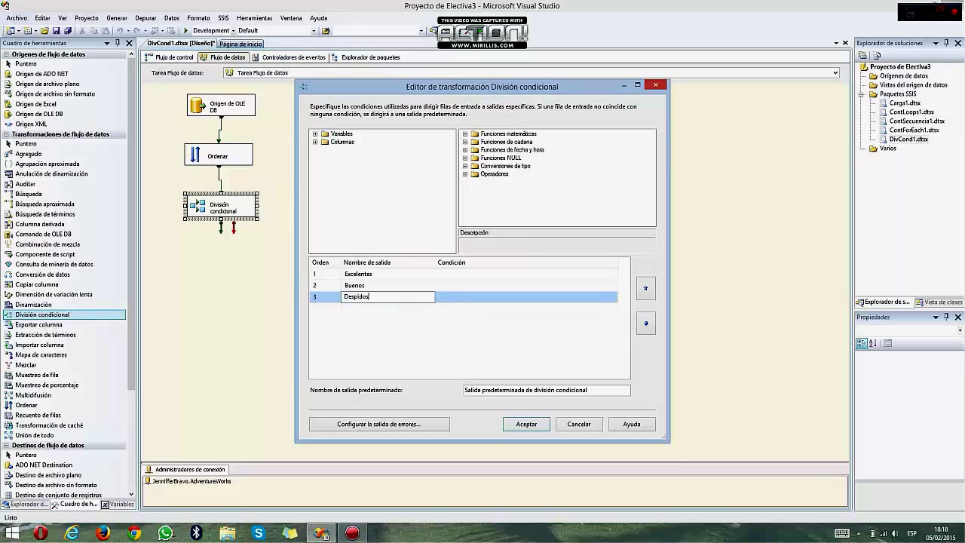
{"action": "key", "text": "Return"}
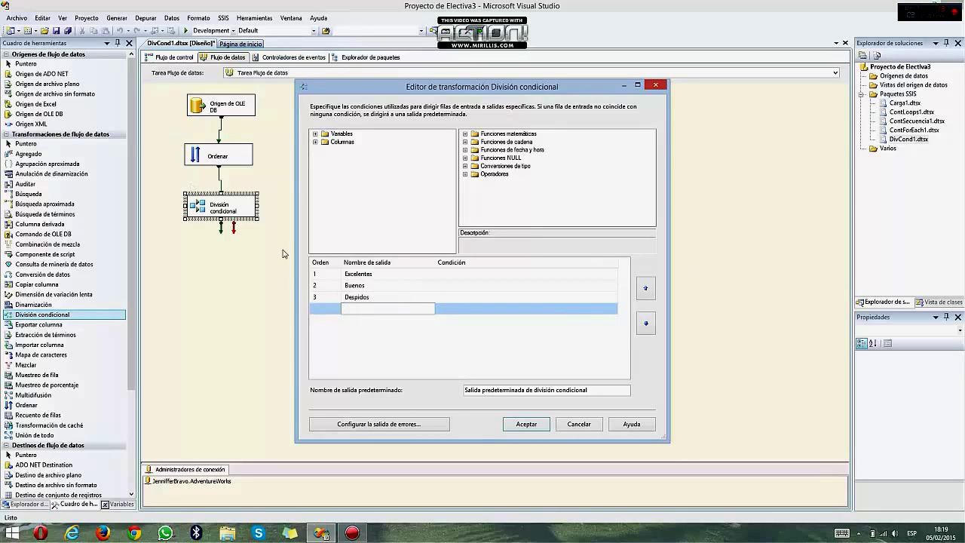
Set the condition of the Excelentes output to [SalesQuota]>500000 using the SalesQuota column.
{"action": "left_click", "coordinate": [460, 273]}
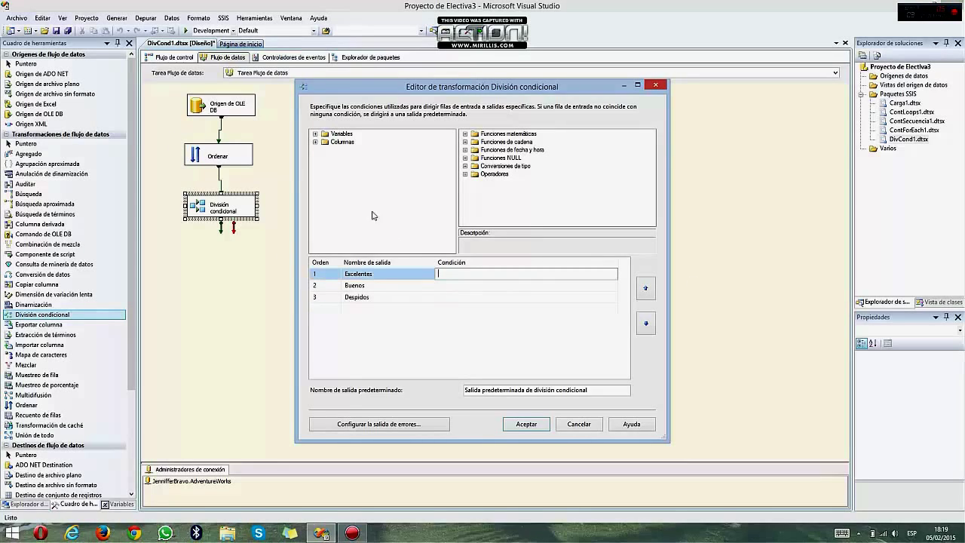
{"action": "left_click", "coordinate": [315, 142]}
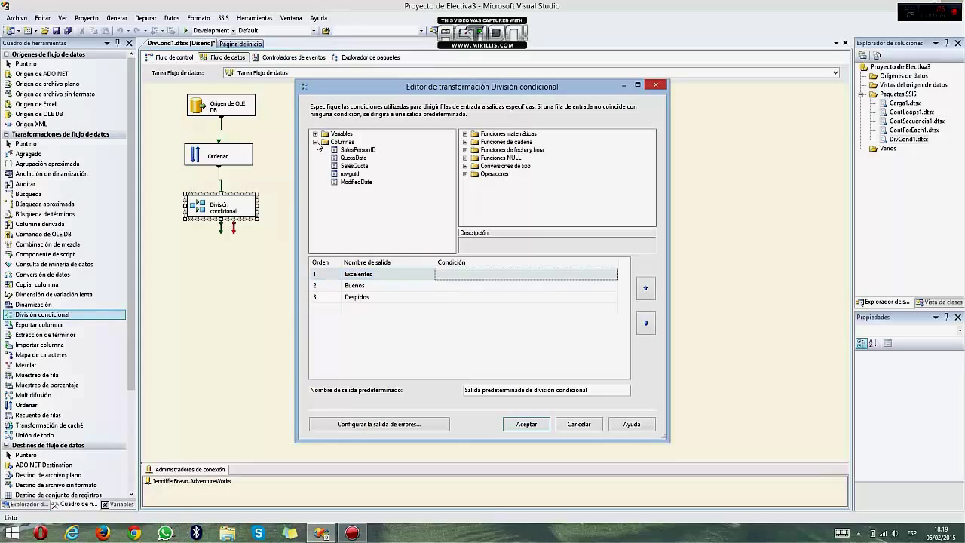
{"action": "left_click", "coordinate": [353, 166]}
{"action": "left_click", "coordinate": [442, 275]}
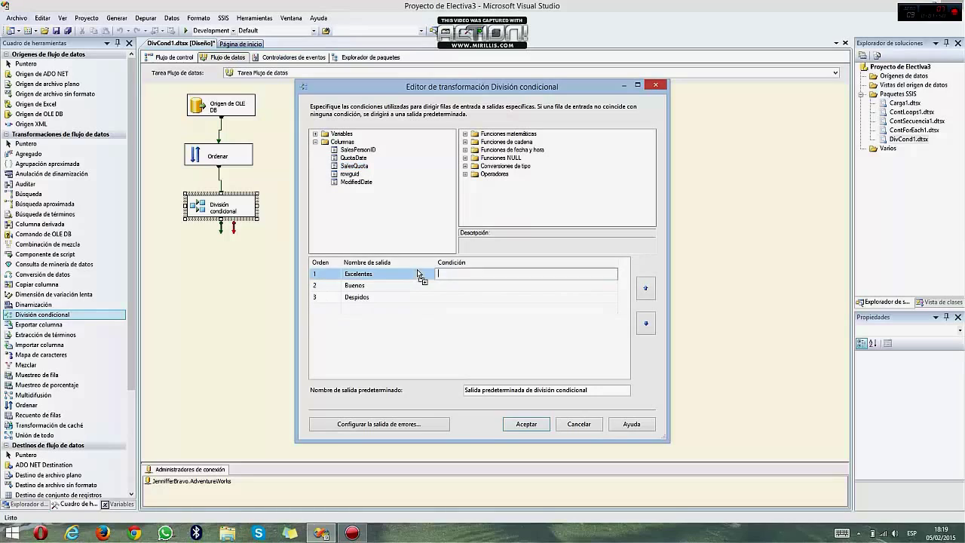
{"action": "type", "text": "[SalesQuota]"}
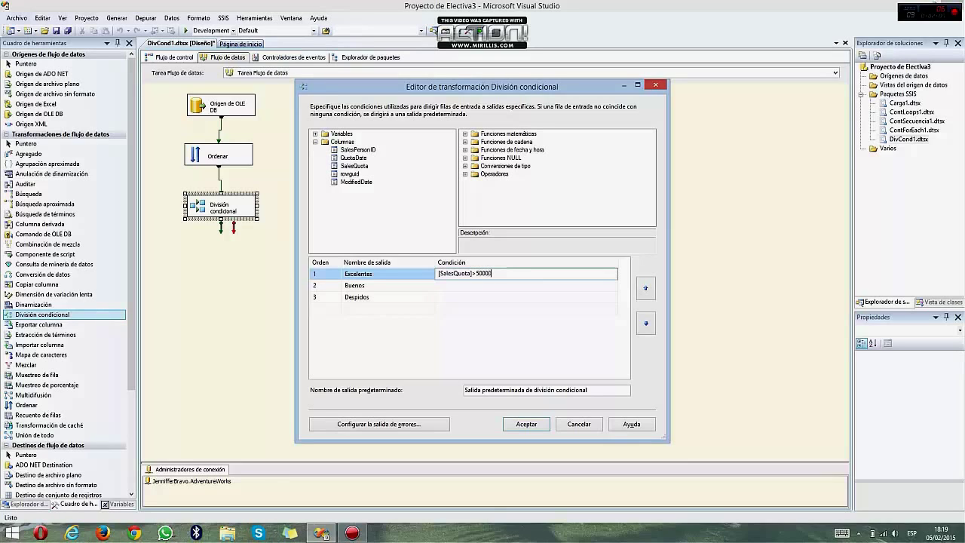
Set the condition of the Buenos output to [SalesQuota]<=500000.
{"action": "left_click", "coordinate": [478, 285]}
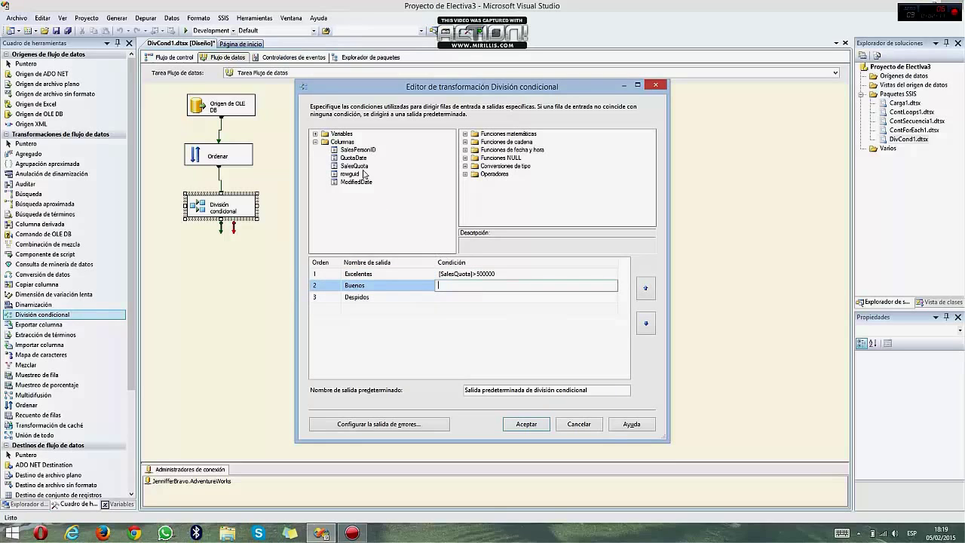
{"action": "left_click_drag", "start_coordinate": [356, 166], "coordinate": [437, 289]}
{"action": "left_click", "coordinate": [494, 288]}
{"action": "type", "text": "<=500000"}
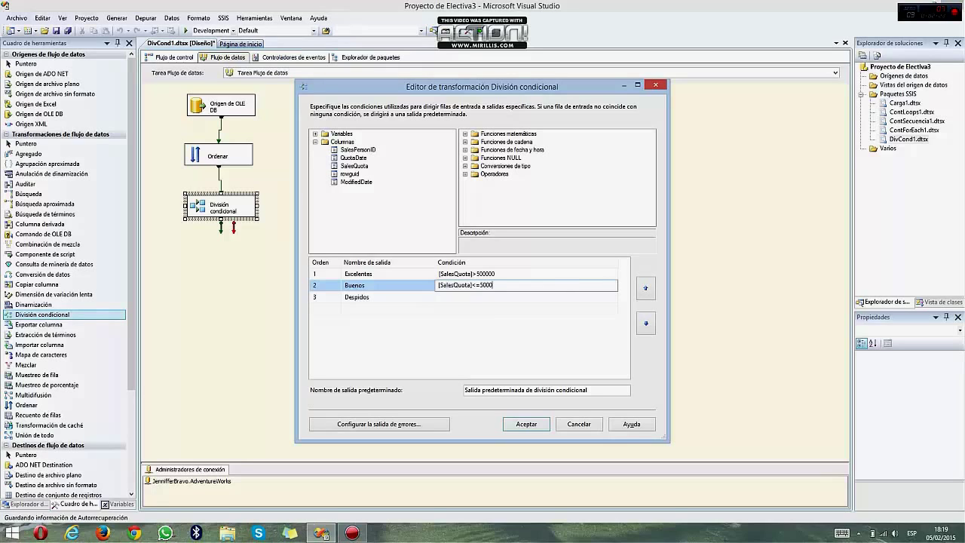
Build the Despidos output's condition on the SalesQuota column and accept the Conditional Split settings.
{"action": "left_click", "coordinate": [462, 297]}
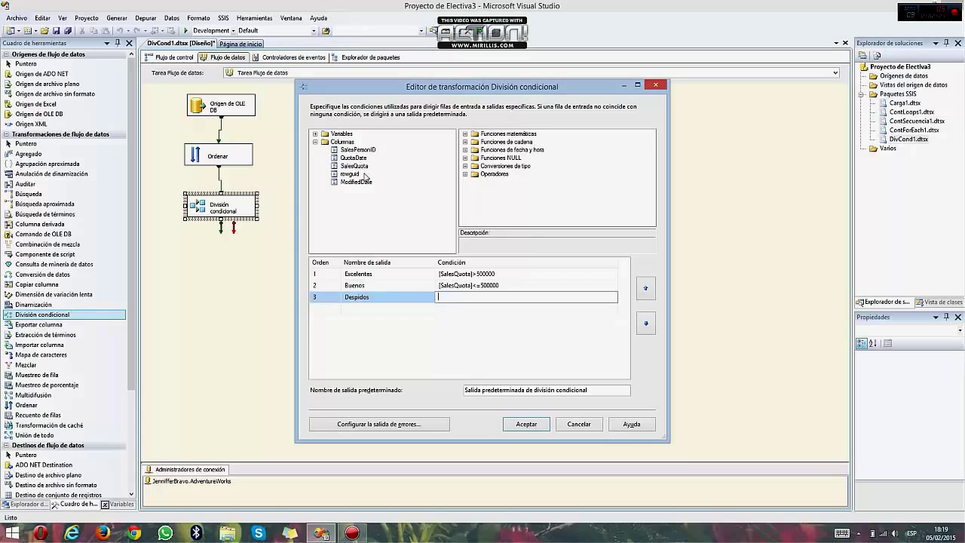
{"action": "left_click_drag", "start_coordinate": [355, 166], "coordinate": [443, 301]}
{"action": "left_click", "coordinate": [486, 297]}
{"action": "left_click", "coordinate": [537, 425]}
Add three flat file destinations side by side below the Conditional Split.
{"action": "left_click", "coordinate": [226, 272]}
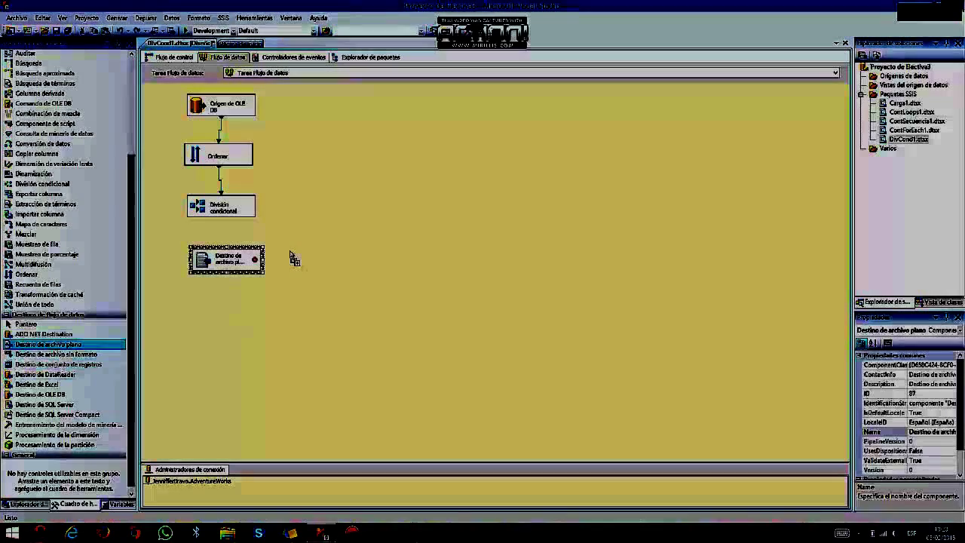
{"action": "left_click_drag", "start_coordinate": [291, 259], "coordinate": [294, 260]}
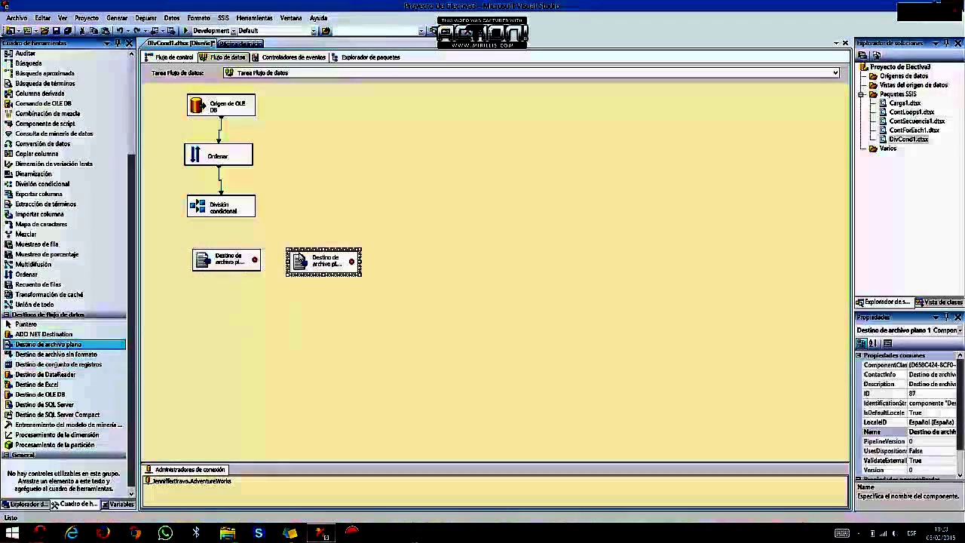
{"action": "left_click_drag", "start_coordinate": [67, 347], "coordinate": [390, 251]}
{"action": "left_click", "coordinate": [302, 364]}
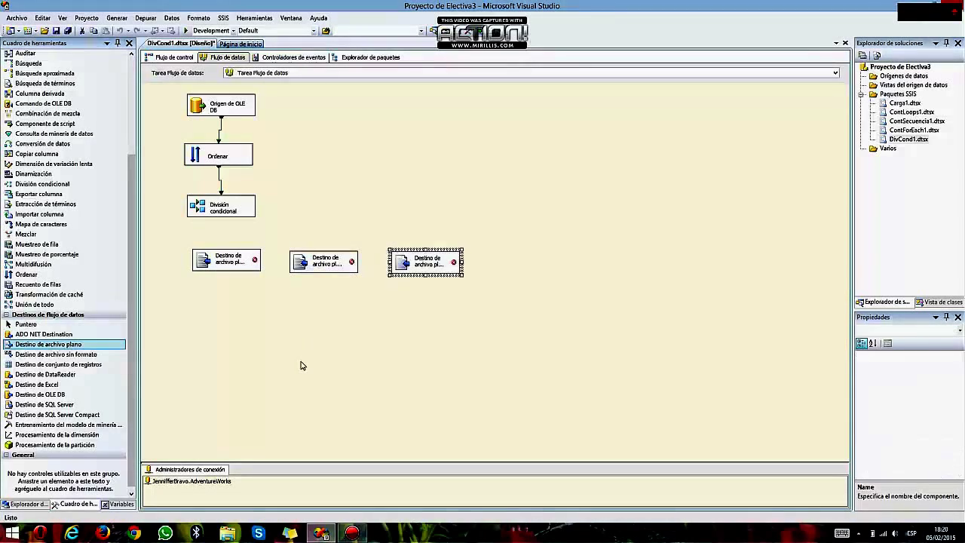
Link the Conditional Split to the first flat file destination, choosing Excelentes as the output.
{"action": "left_click", "coordinate": [217, 214]}
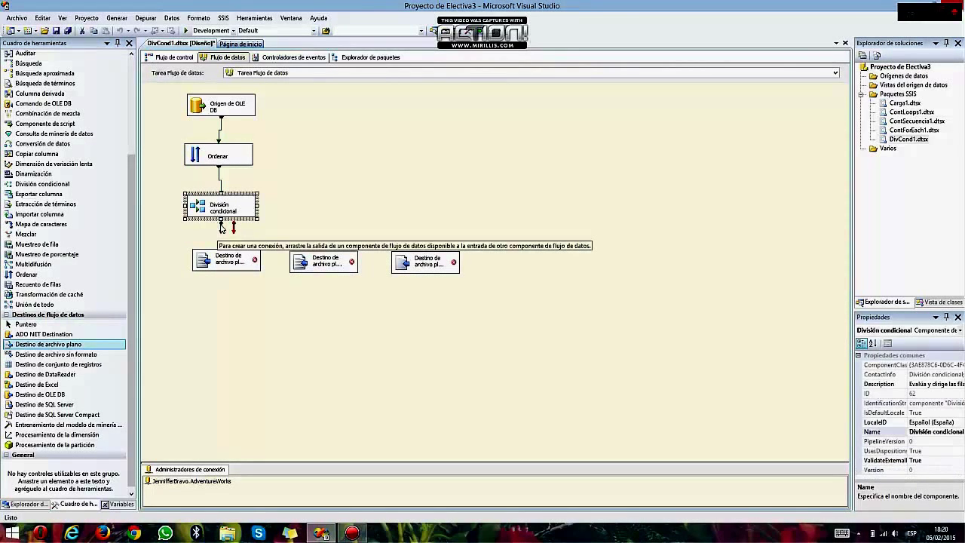
{"action": "left_click_drag", "start_coordinate": [221, 226], "coordinate": [219, 270]}
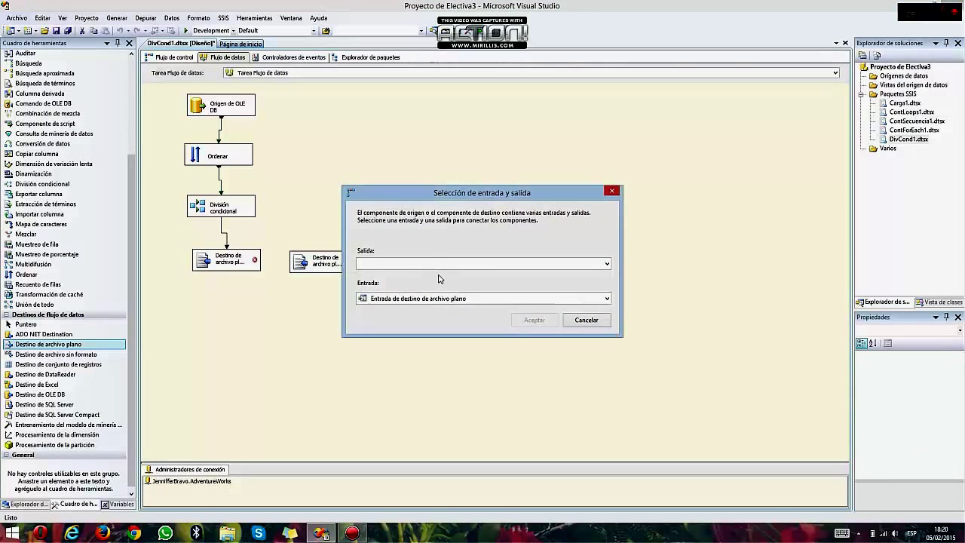
{"action": "left_click", "coordinate": [598, 266]}
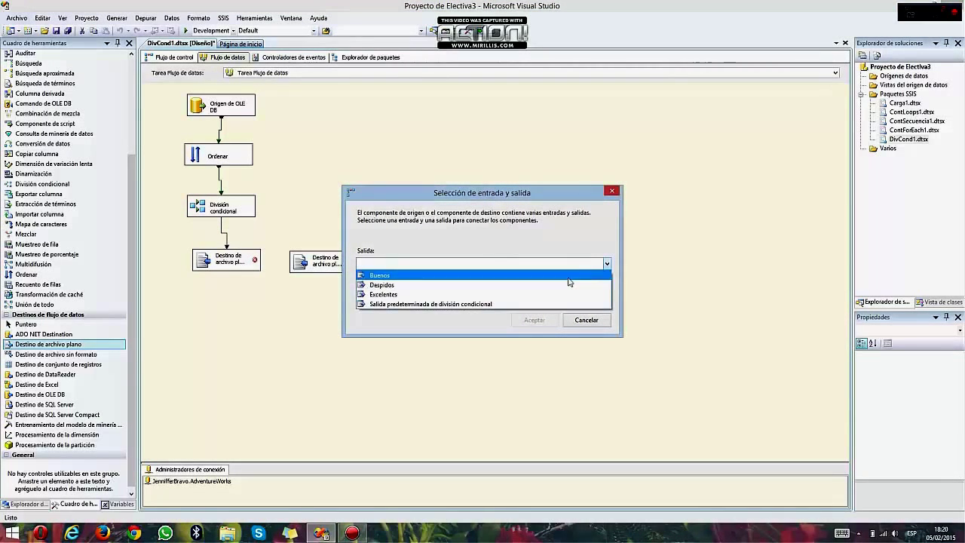
{"action": "left_click", "coordinate": [381, 294]}
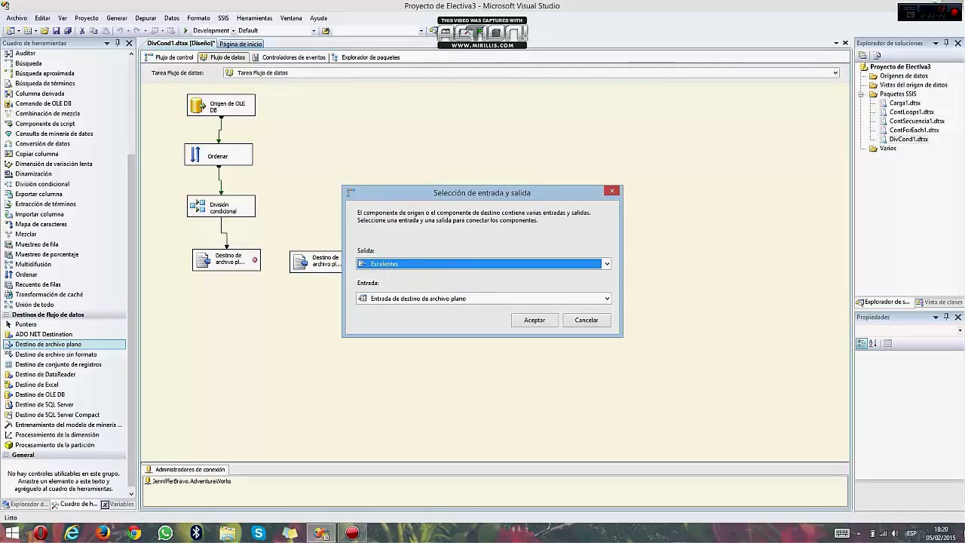
Open the Excelente text file from the desktop to check its contents, and close it.
{"action": "left_click", "coordinate": [962, 536]}
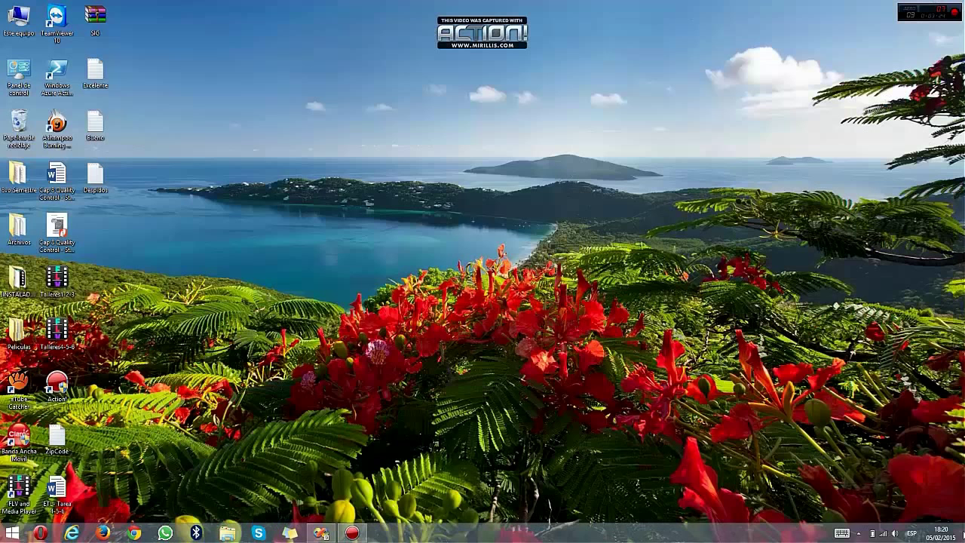
{"action": "double_click", "coordinate": [93, 78]}
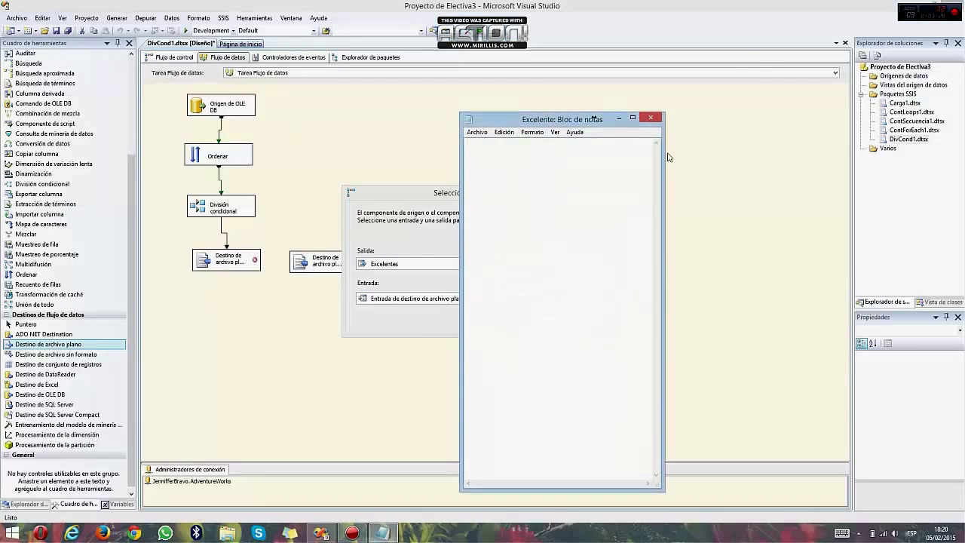
{"action": "left_click", "coordinate": [650, 118]}
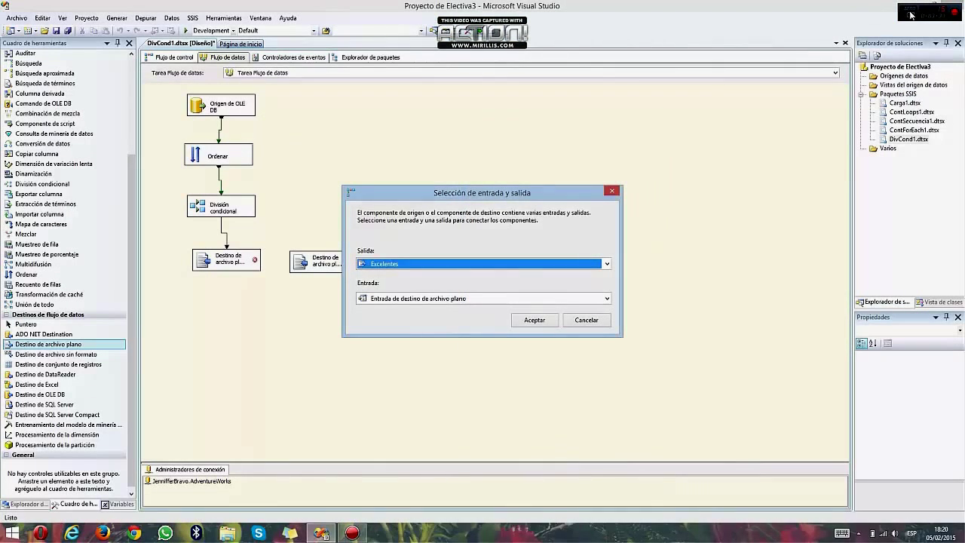
Confirm the Excelentes link and create a new connection manager with the Delimitado format for the first flat file destination.
{"action": "left_click", "coordinate": [534, 320]}
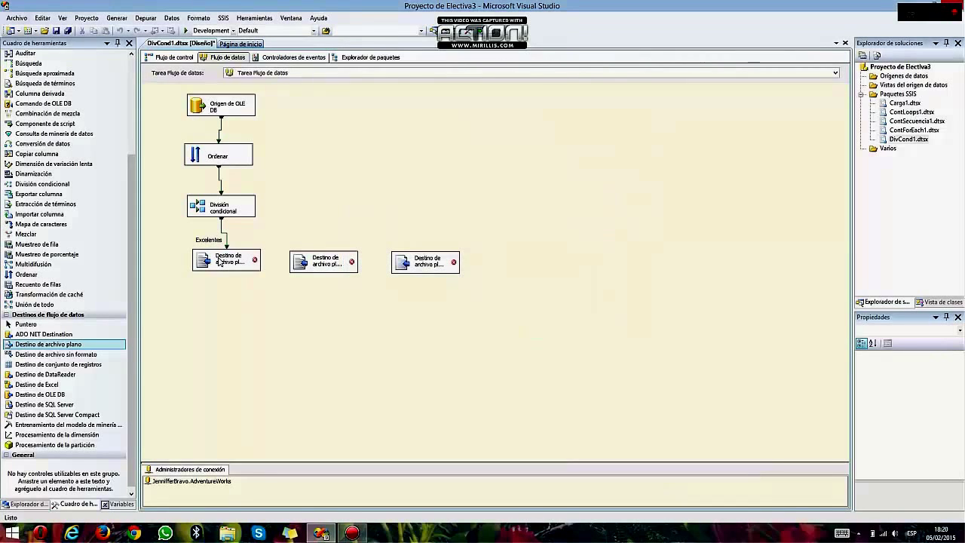
{"action": "double_click", "coordinate": [219, 260]}
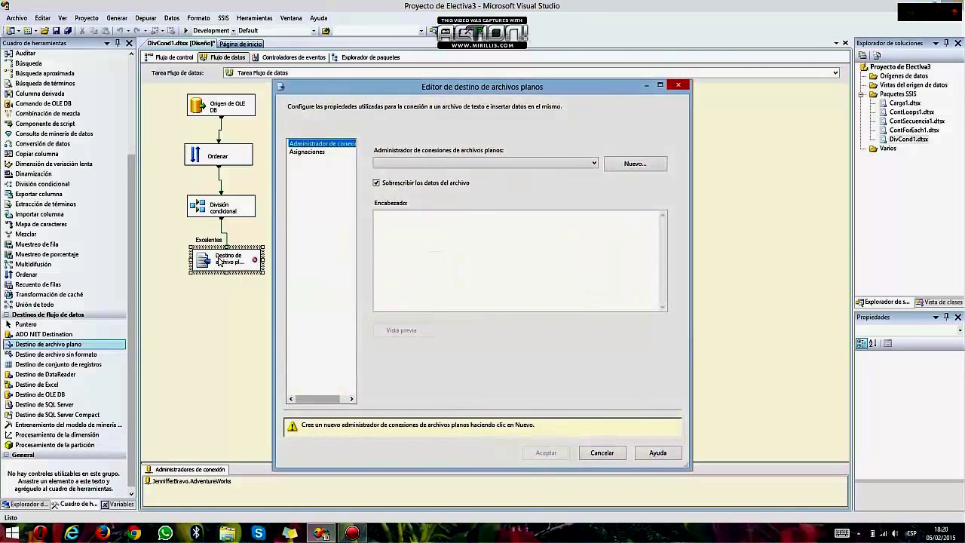
{"action": "left_click", "coordinate": [636, 165]}
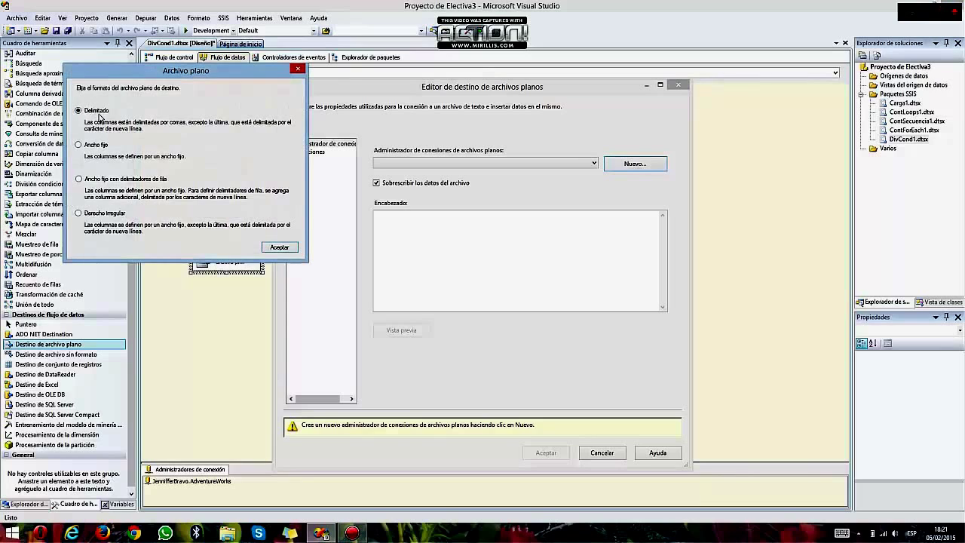
{"action": "left_click", "coordinate": [278, 248]}
Select the Excelente text file on the desktop as the file for the flat file connection.
{"action": "left_click", "coordinate": [518, 220]}
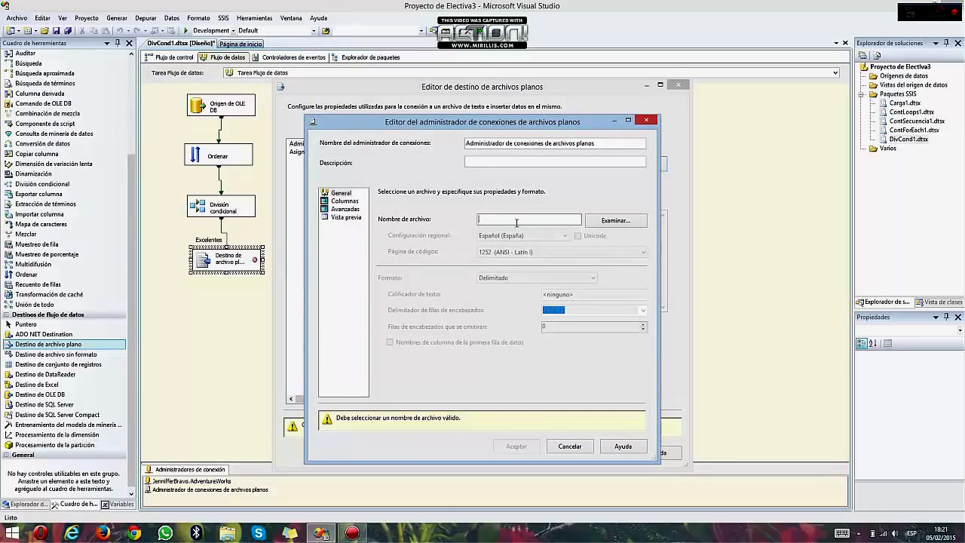
{"action": "left_click", "coordinate": [599, 226]}
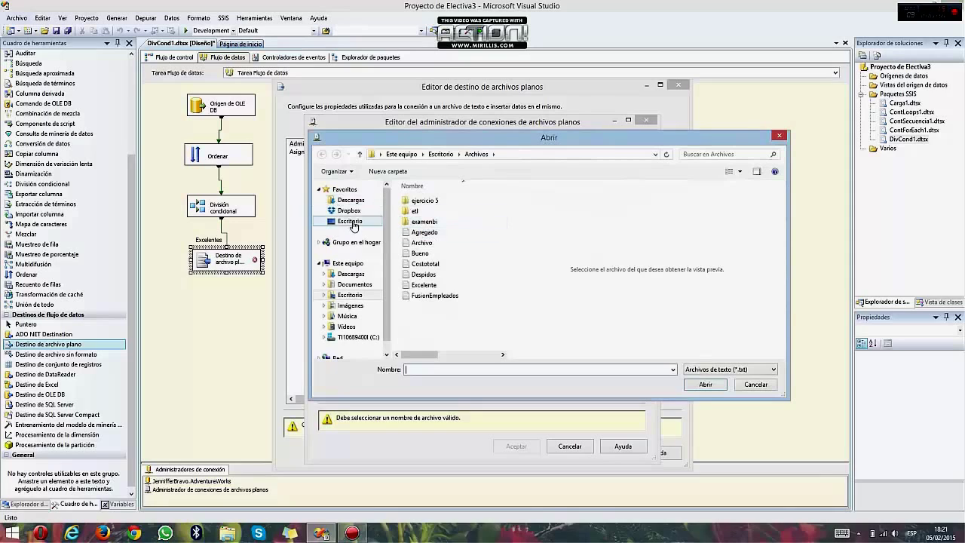
{"action": "left_click", "coordinate": [351, 223]}
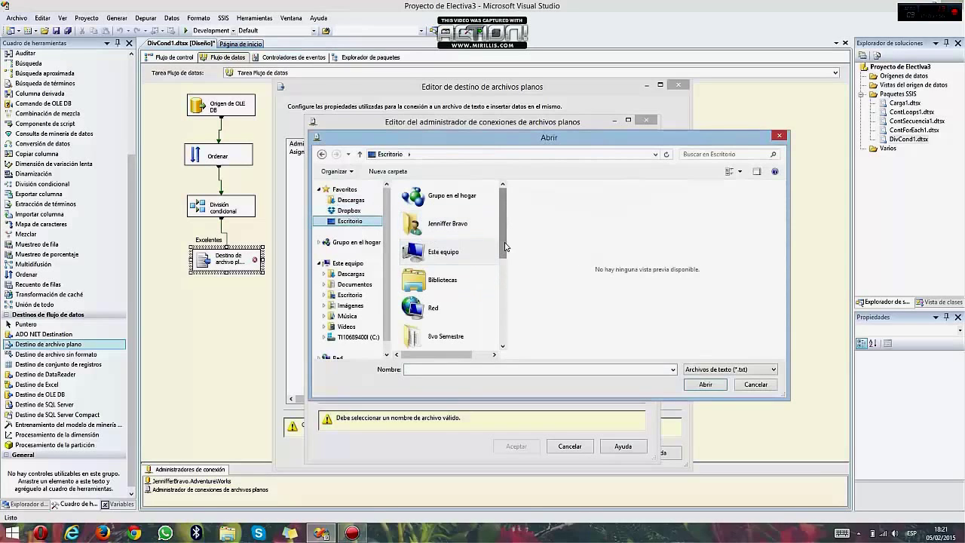
{"action": "left_click_drag", "start_coordinate": [506, 246], "coordinate": [505, 324]}
{"action": "left_click", "coordinate": [450, 328]}
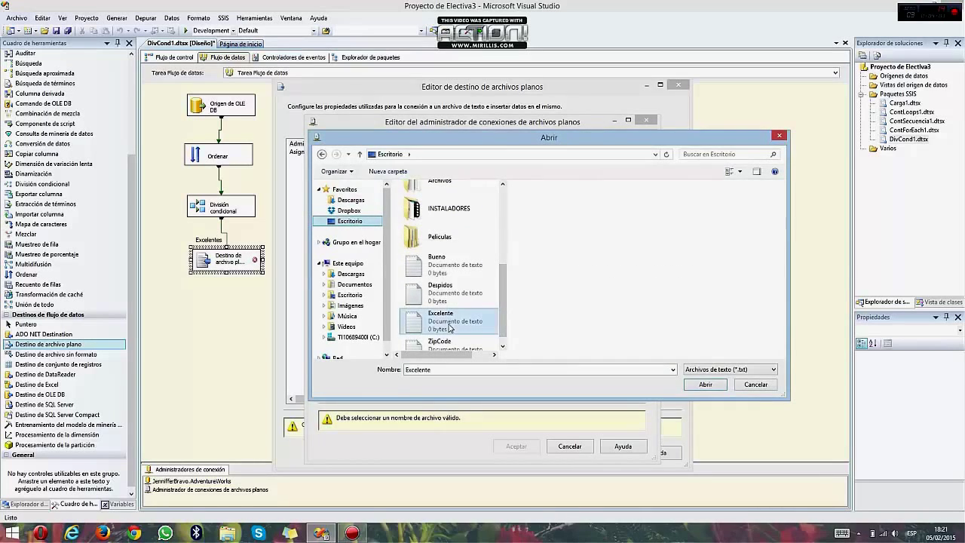
{"action": "double_click", "coordinate": [449, 328]}
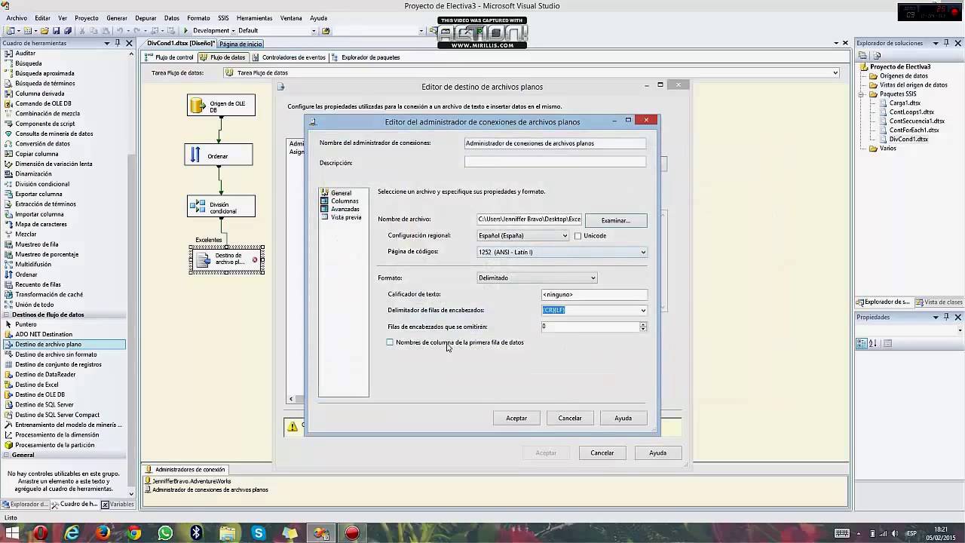
Enable column names in the first data row, review the column, advanced and preview settings, and accept the flat file connection.
{"action": "left_click", "coordinate": [434, 346]}
{"action": "left_click", "coordinate": [351, 202]}
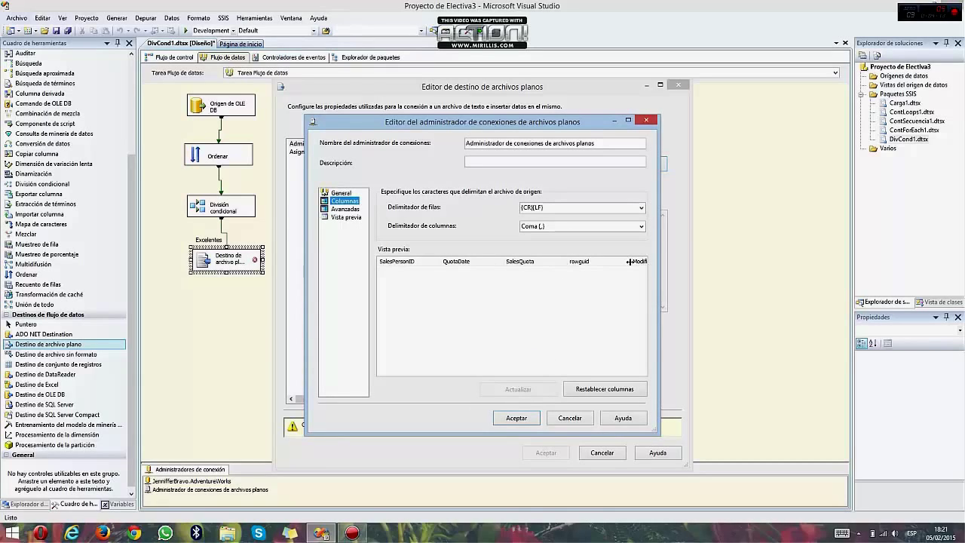
{"action": "left_click_drag", "start_coordinate": [629, 261], "coordinate": [595, 262]}
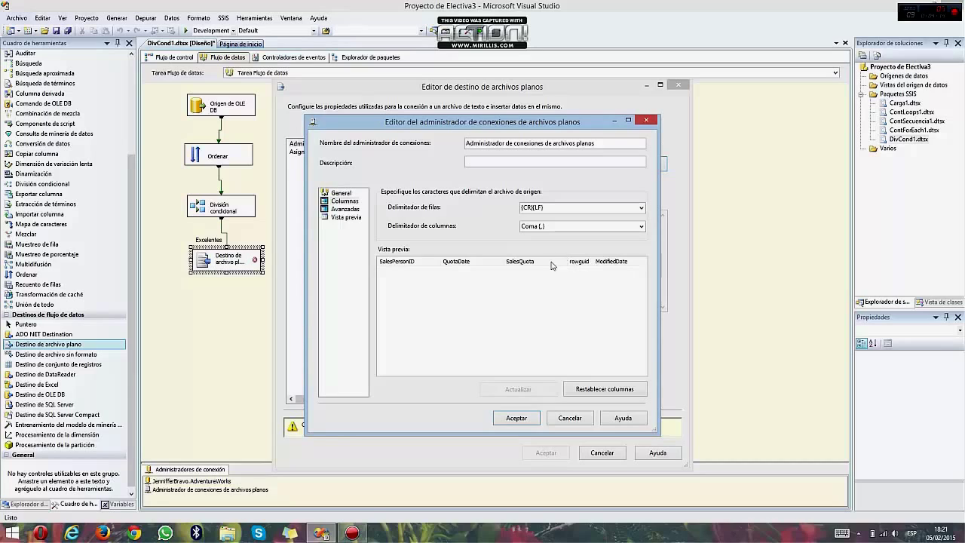
{"action": "left_click", "coordinate": [344, 208]}
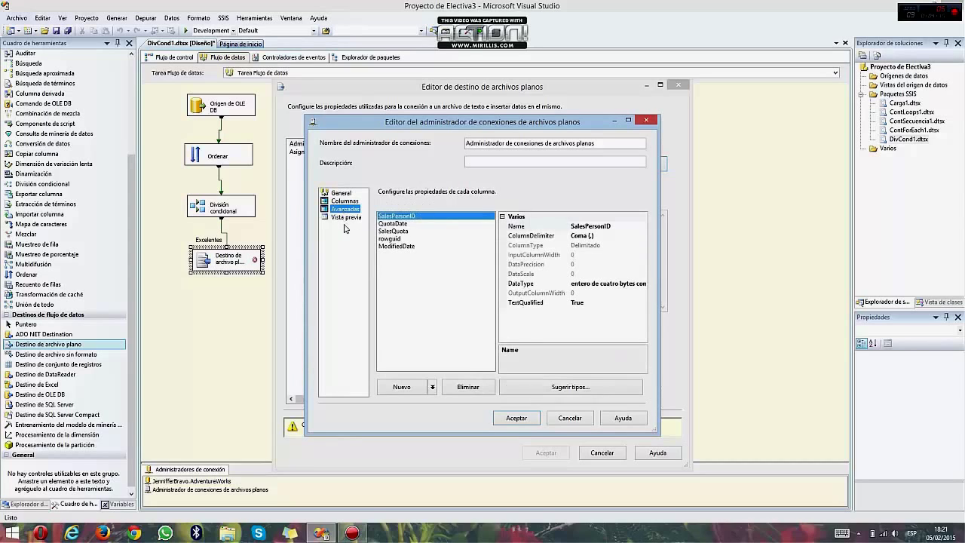
{"action": "left_click", "coordinate": [352, 218]}
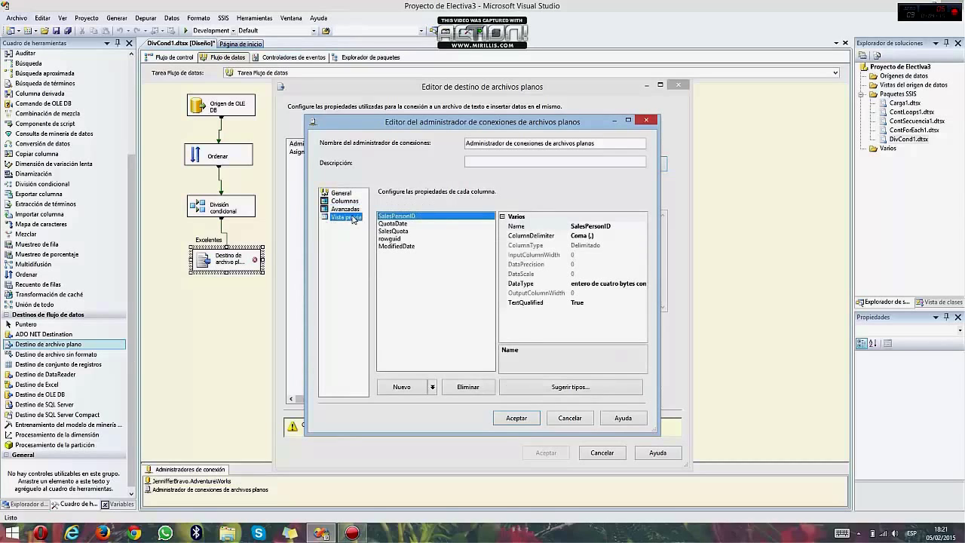
{"action": "left_click", "coordinate": [517, 419]}
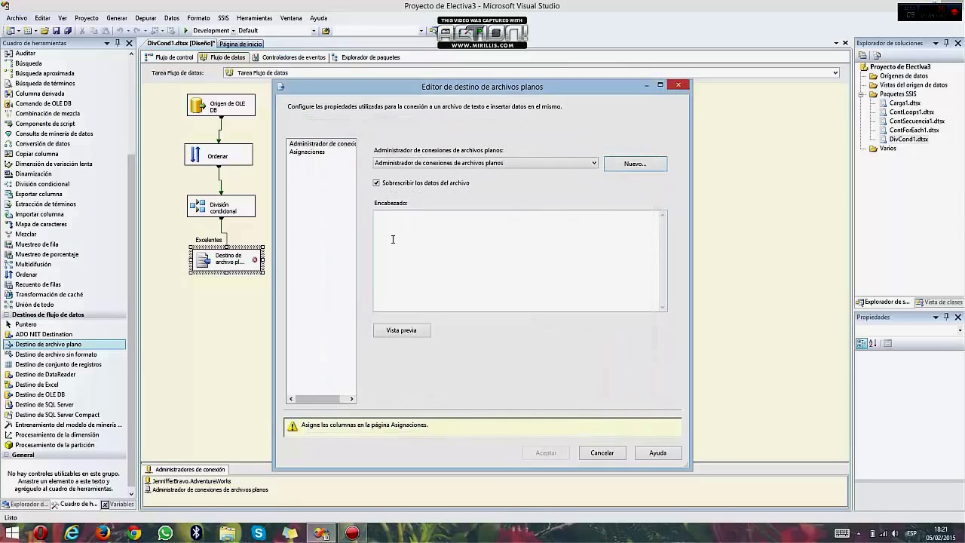
Review the mappings between input and destination columns, widening both column lists, and accept the flat file destination settings.
{"action": "left_click", "coordinate": [311, 153]}
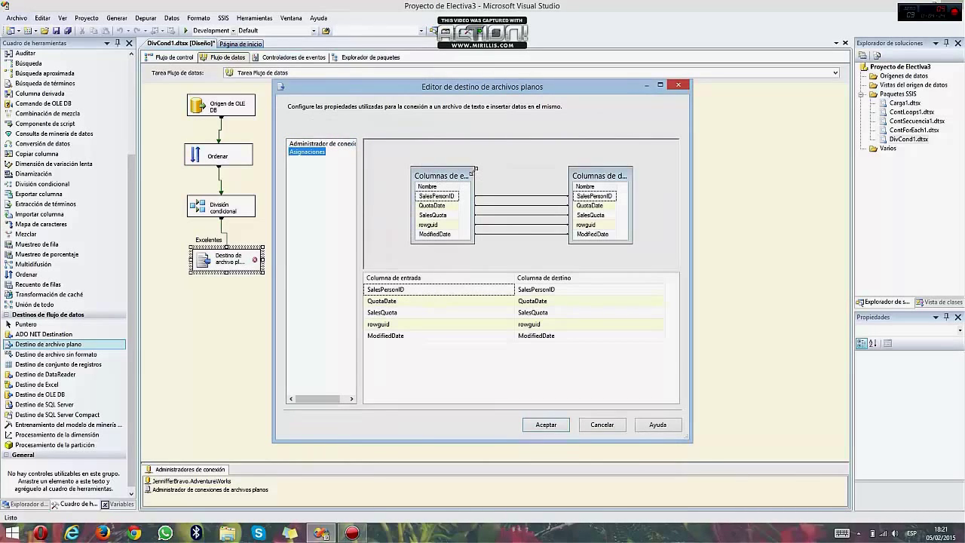
{"action": "left_click_drag", "start_coordinate": [476, 169], "coordinate": [513, 165]}
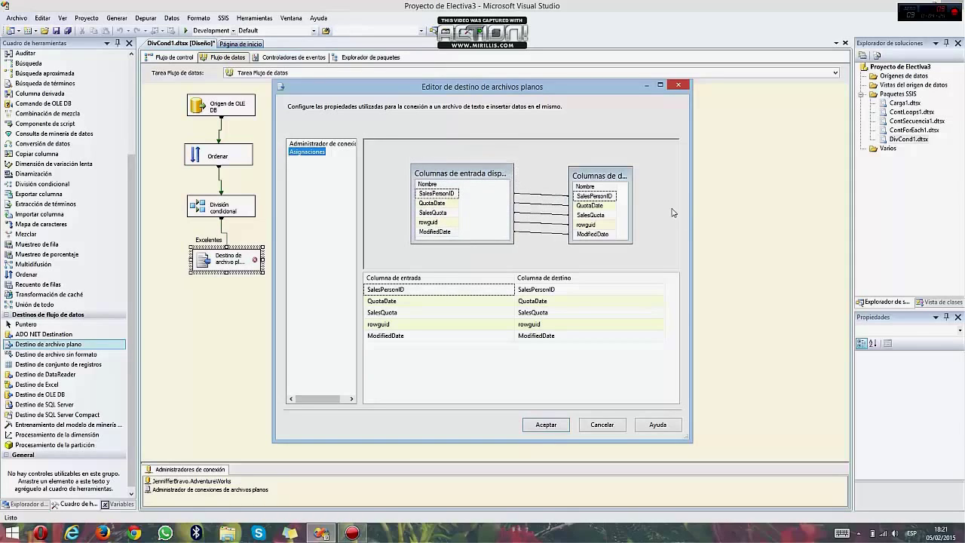
{"action": "left_click", "coordinate": [634, 179]}
{"action": "left_click_drag", "start_coordinate": [631, 174], "coordinate": [661, 174]}
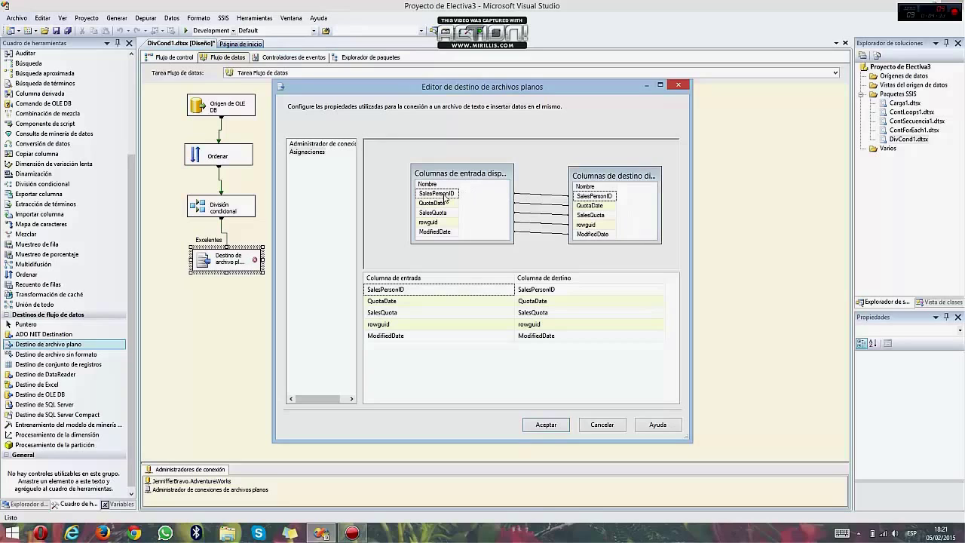
{"action": "left_click", "coordinate": [545, 425]}
Connect the conditional split's Buenos output to the second flat file destination.
{"action": "left_click", "coordinate": [245, 215]}
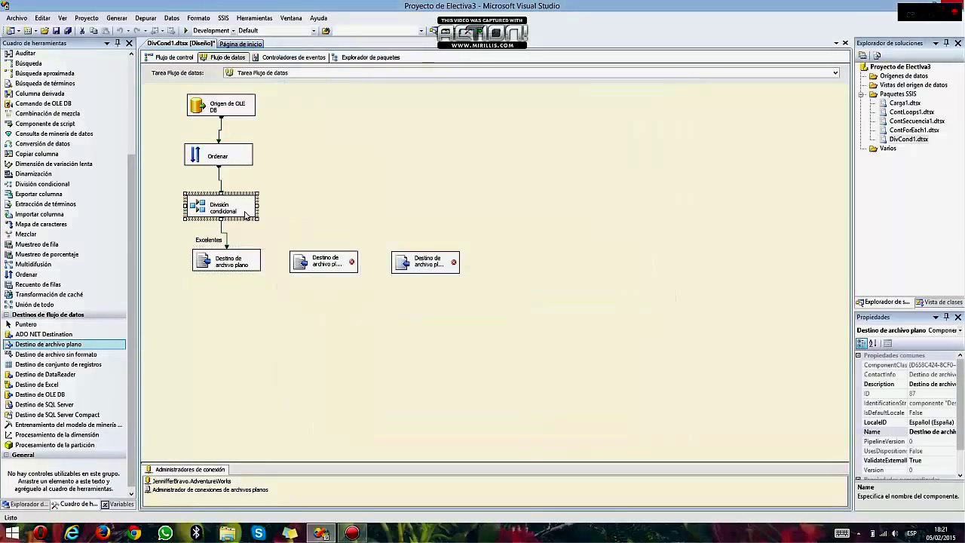
{"action": "left_click_drag", "start_coordinate": [238, 225], "coordinate": [322, 259]}
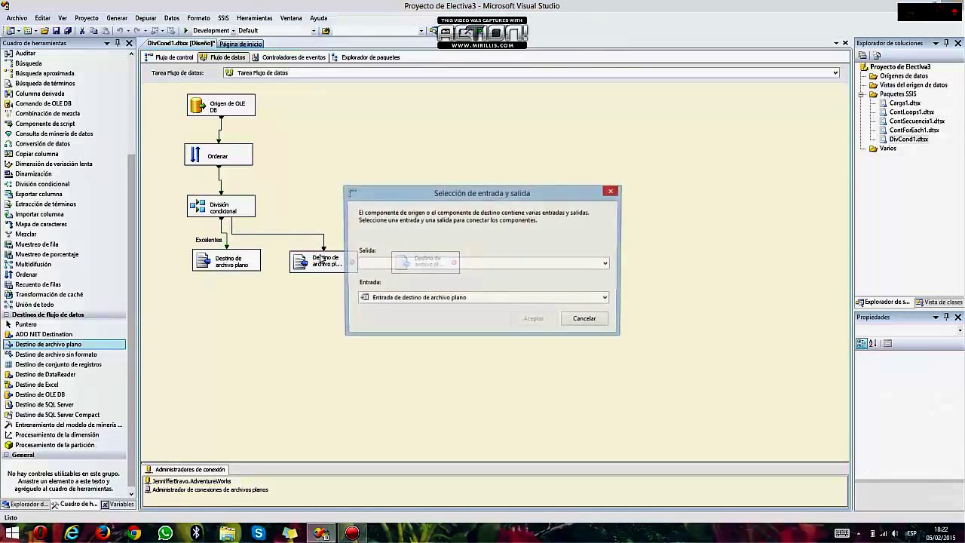
{"action": "left_click", "coordinate": [401, 264]}
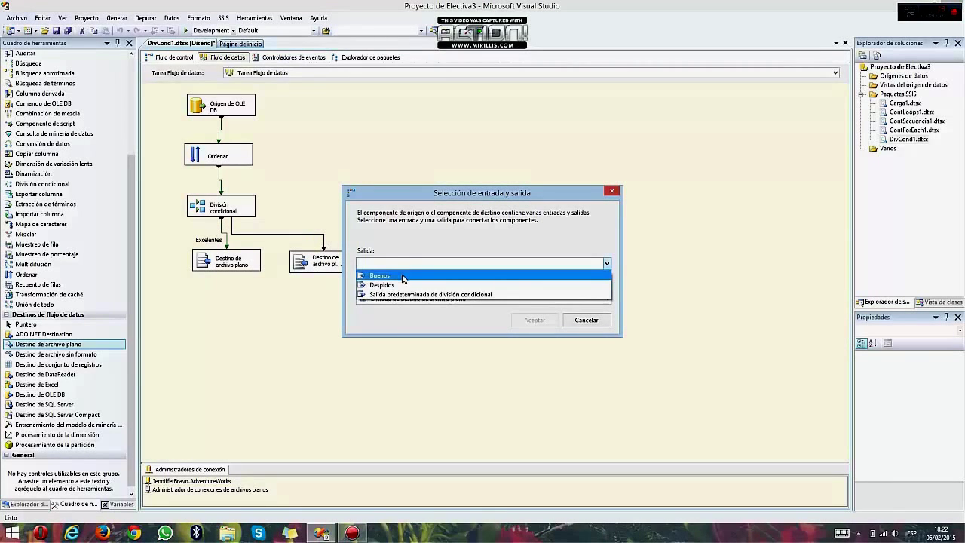
{"action": "left_click", "coordinate": [404, 277]}
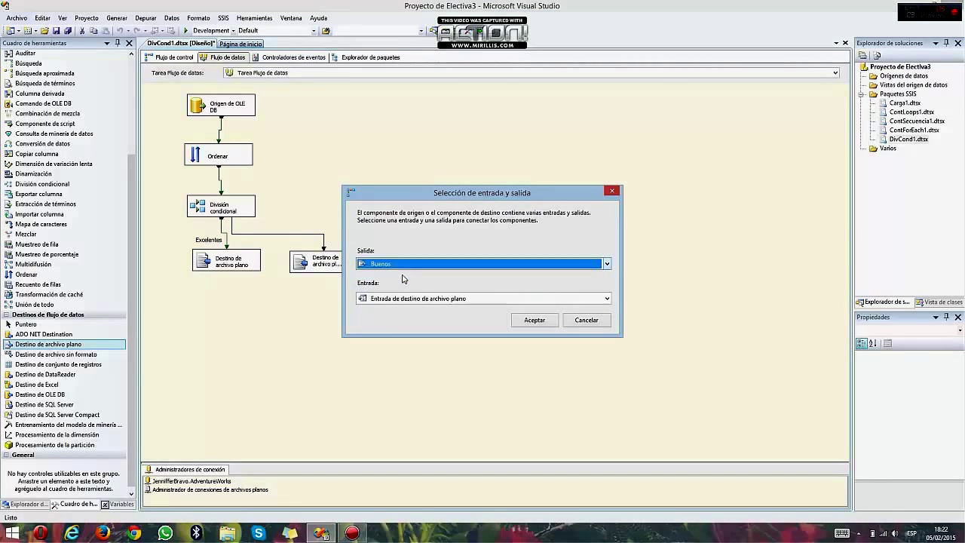
{"action": "left_click", "coordinate": [534, 321]}
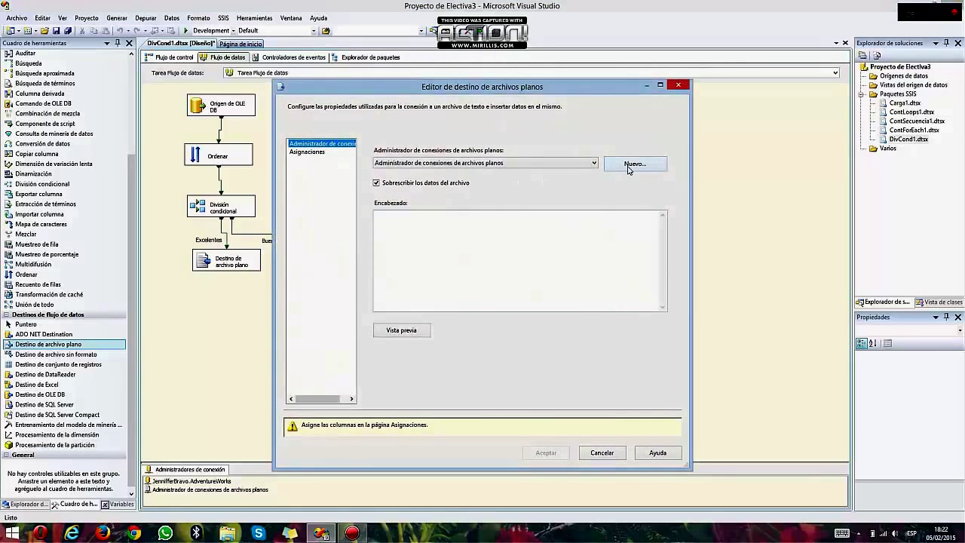
Create a new Delimitado connection manager for the second flat file destination, using the Bueno text file on the desktop.
{"action": "left_click", "coordinate": [628, 165]}
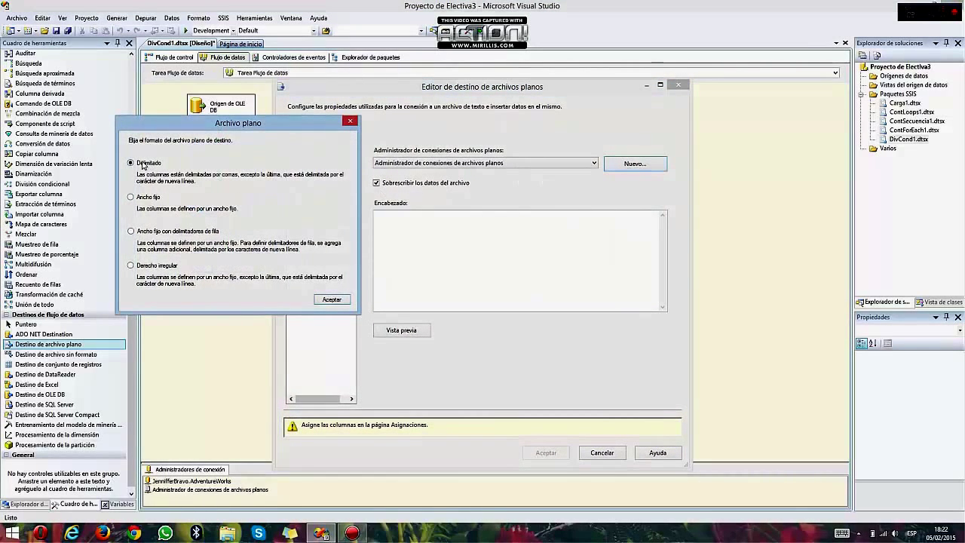
{"action": "left_click", "coordinate": [331, 300]}
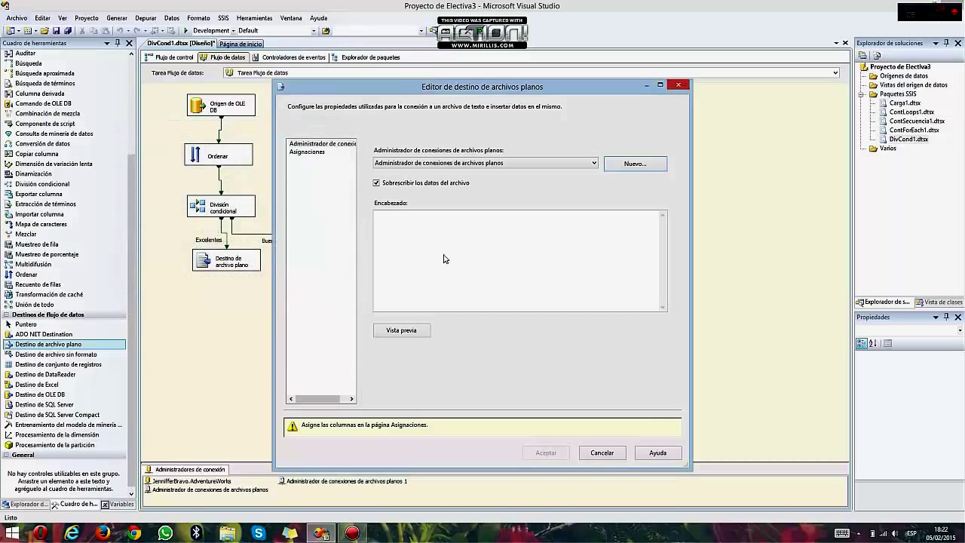
{"action": "left_click", "coordinate": [625, 219]}
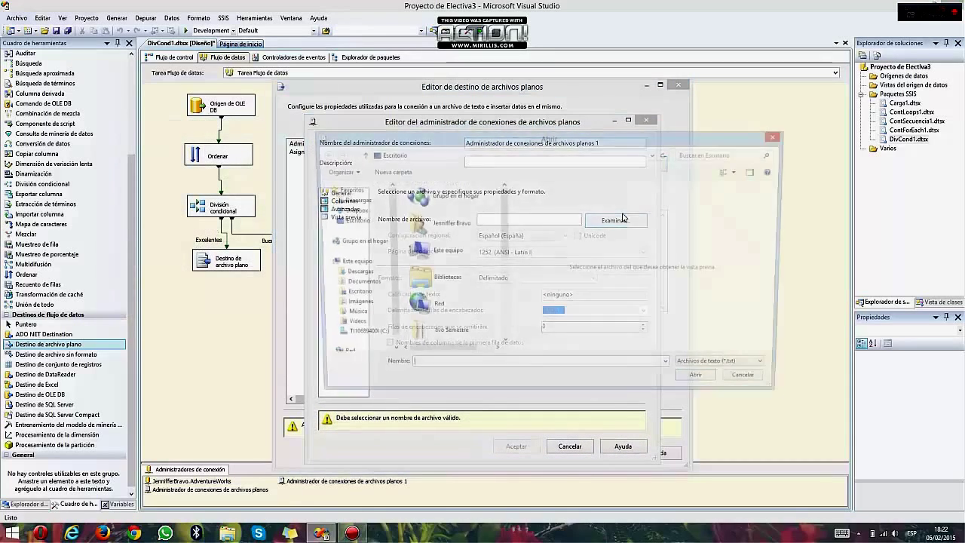
{"action": "scroll", "coordinate": [477, 249], "scroll_direction": "down", "scroll_amount": 5}
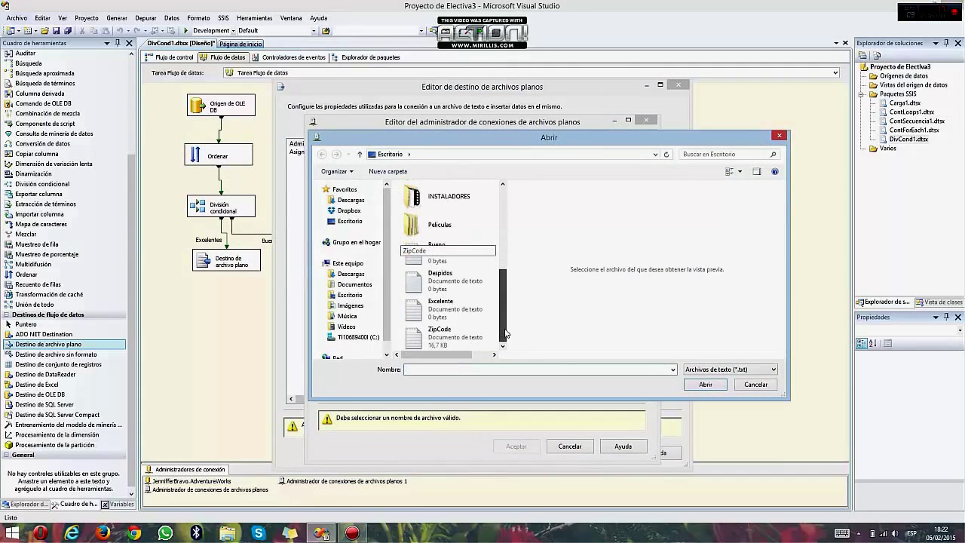
{"action": "double_click", "coordinate": [465, 259]}
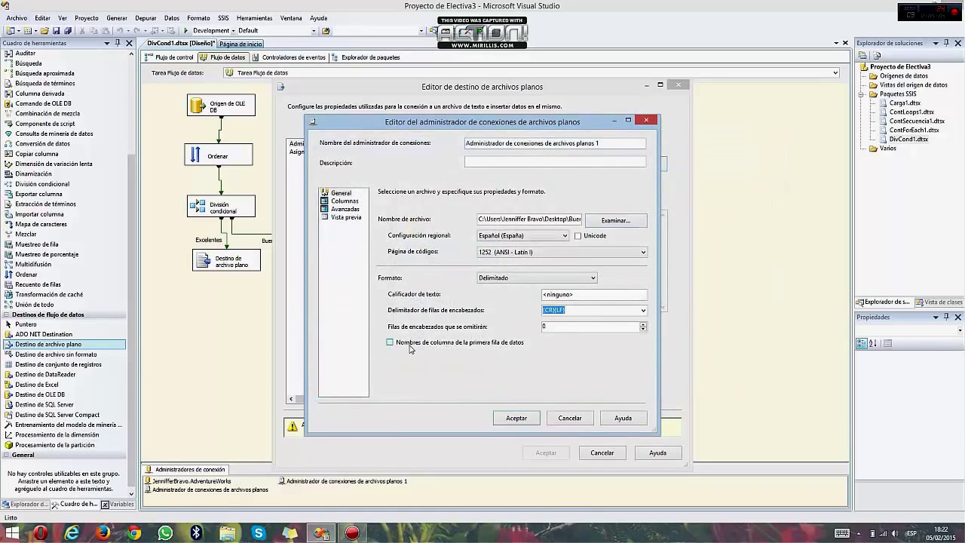
{"action": "left_click", "coordinate": [517, 417]}
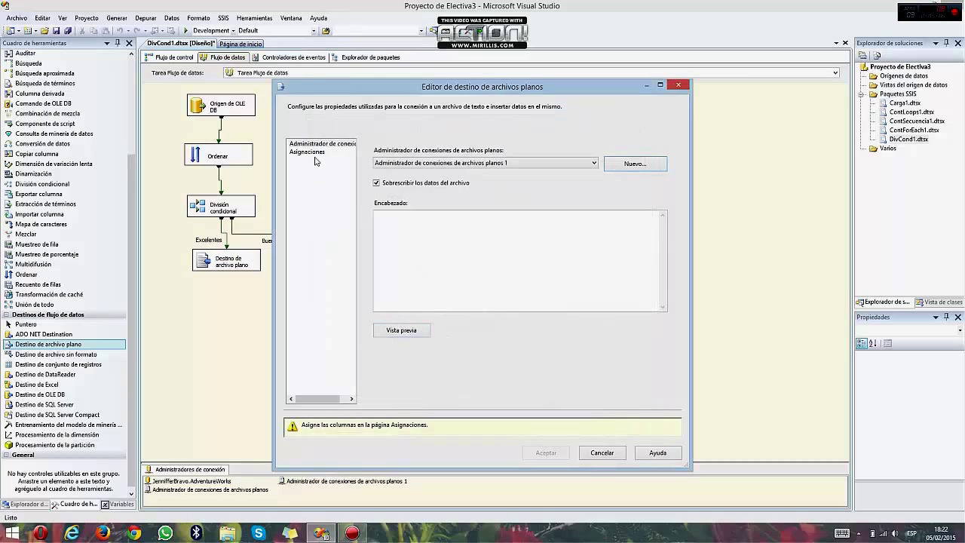
Map the input columns to the file columns for Destino de archivo plano 1 and accept its settings.
{"action": "left_click", "coordinate": [314, 154]}
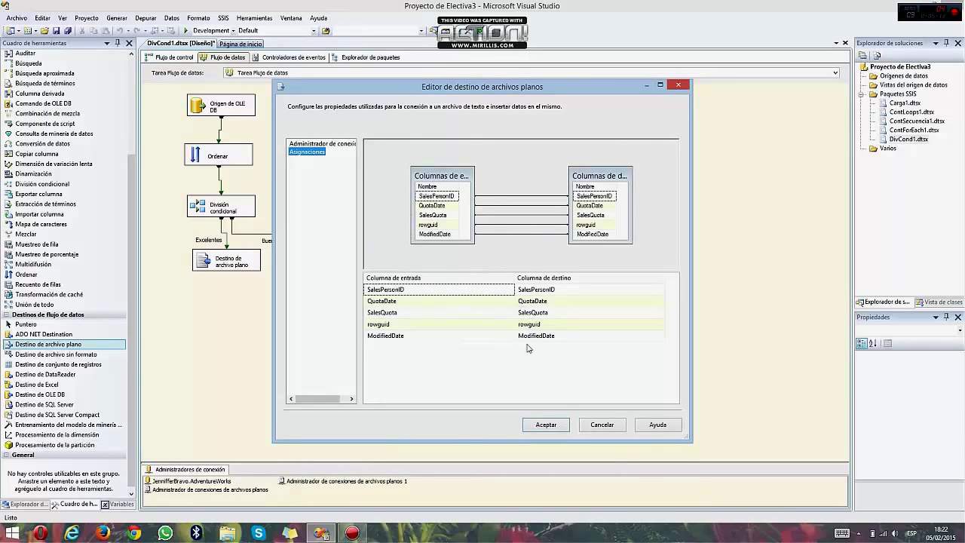
{"action": "left_click", "coordinate": [546, 425]}
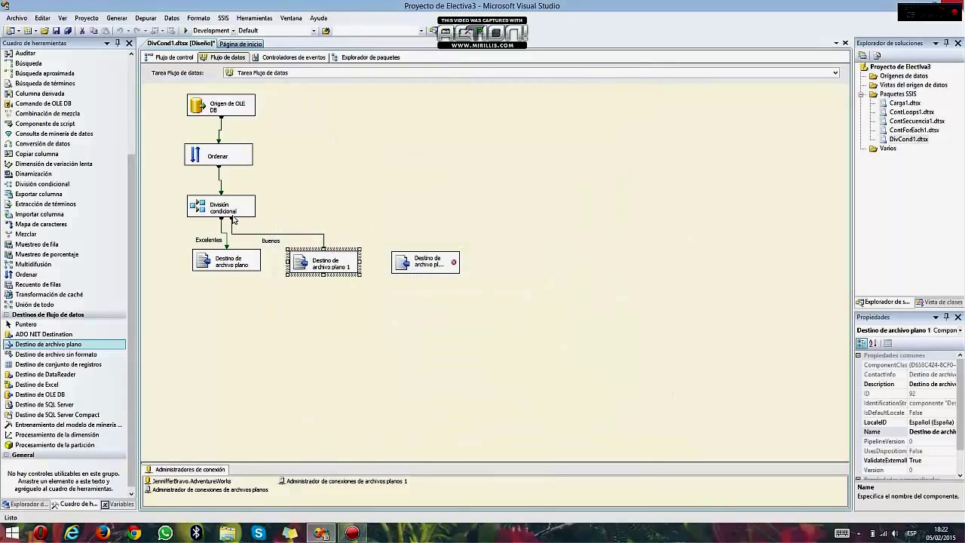
Connect the Despidos output of the División condicional to the third flat file destination.
{"action": "left_click", "coordinate": [233, 218]}
{"action": "left_click_drag", "start_coordinate": [227, 230], "coordinate": [426, 264]}
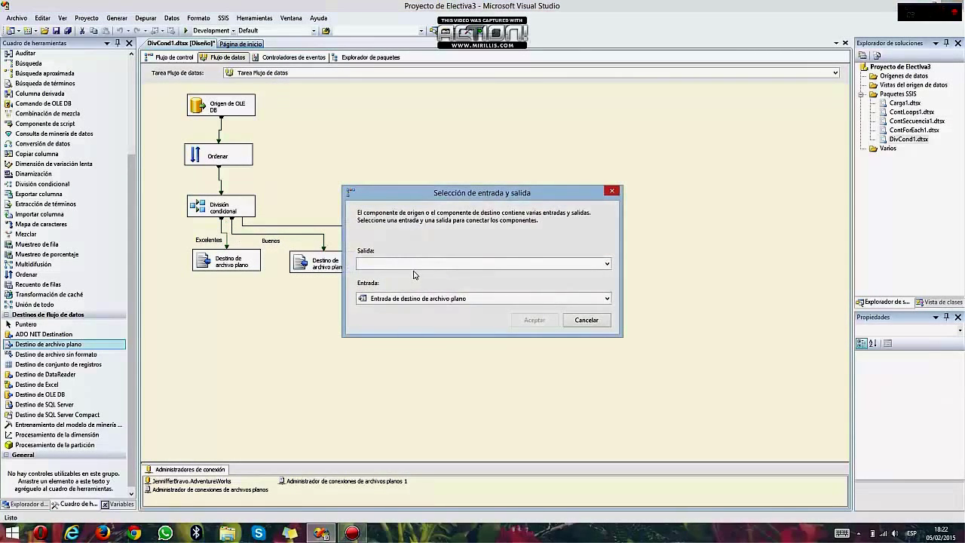
{"action": "left_click", "coordinate": [426, 264]}
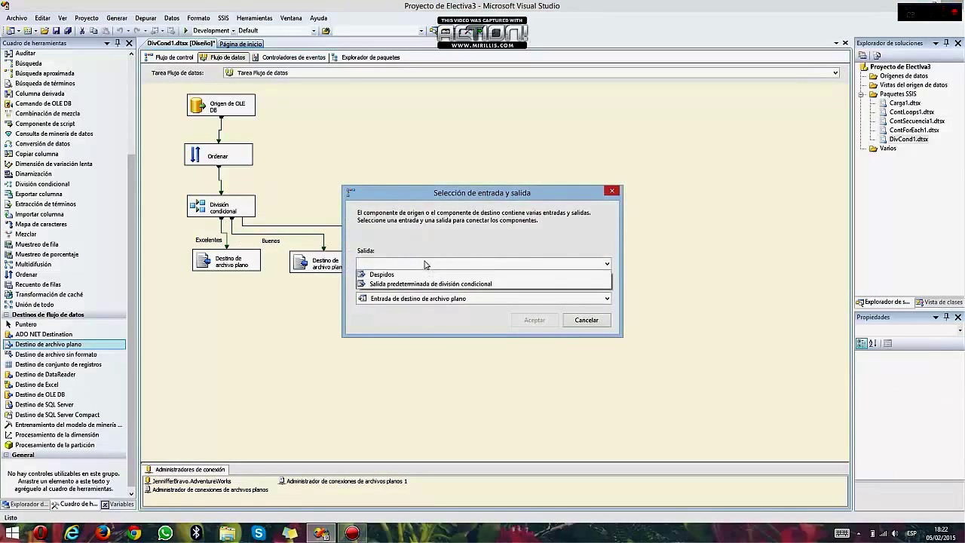
{"action": "left_click", "coordinate": [382, 275]}
{"action": "left_click", "coordinate": [535, 320]}
Create a delimited flat file connection for the third destination using the Despidos text file, with column names in the first data row.
{"action": "double_click", "coordinate": [444, 264]}
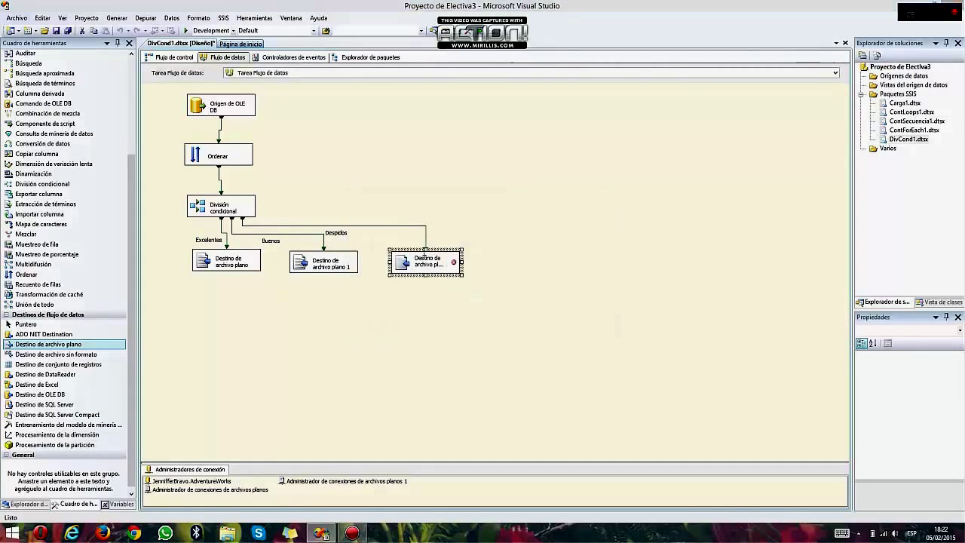
{"action": "left_click", "coordinate": [613, 166]}
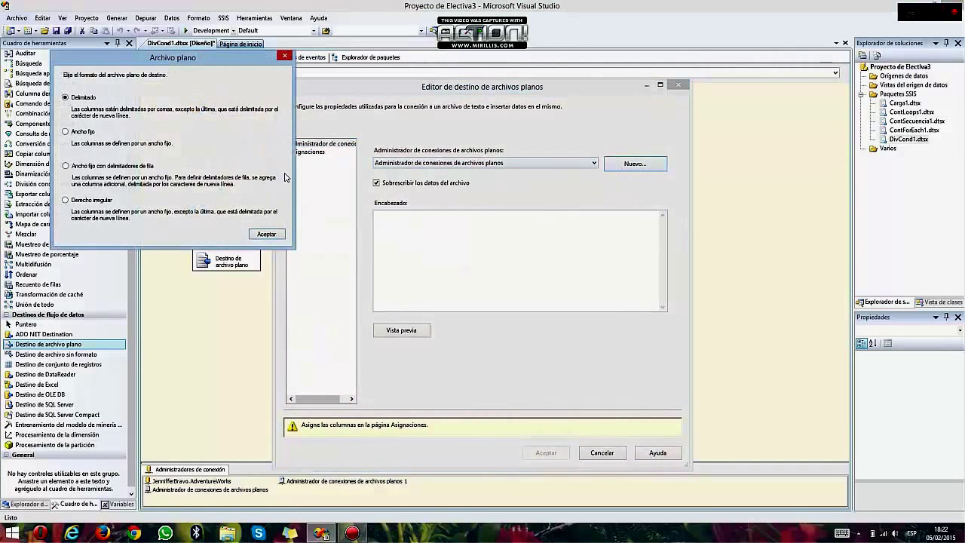
{"action": "left_click", "coordinate": [267, 234]}
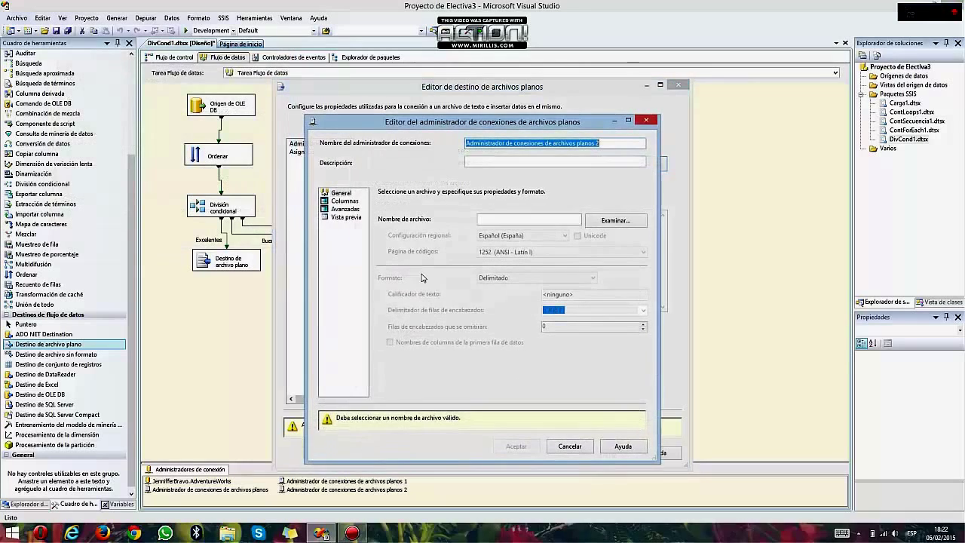
{"action": "left_click", "coordinate": [615, 220]}
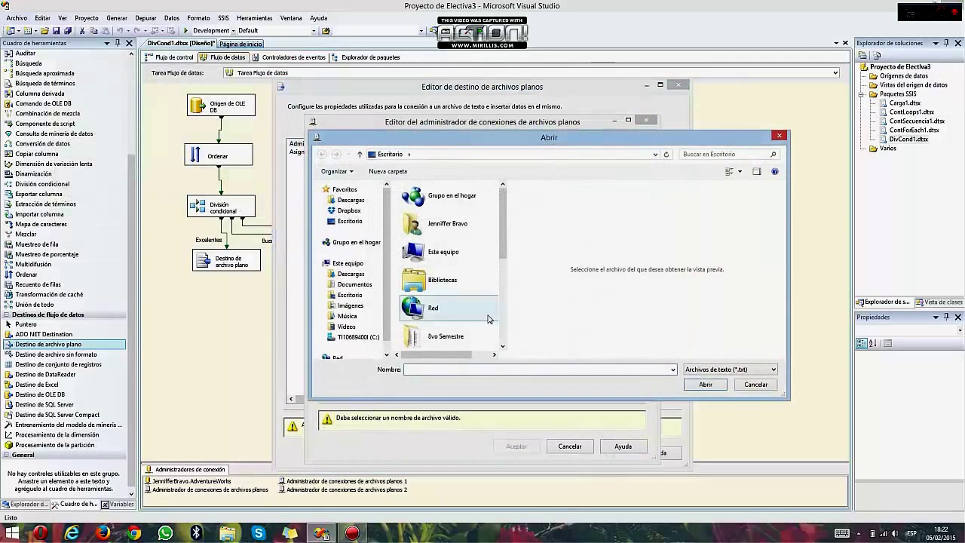
{"action": "left_click_drag", "start_coordinate": [506, 256], "coordinate": [509, 329]}
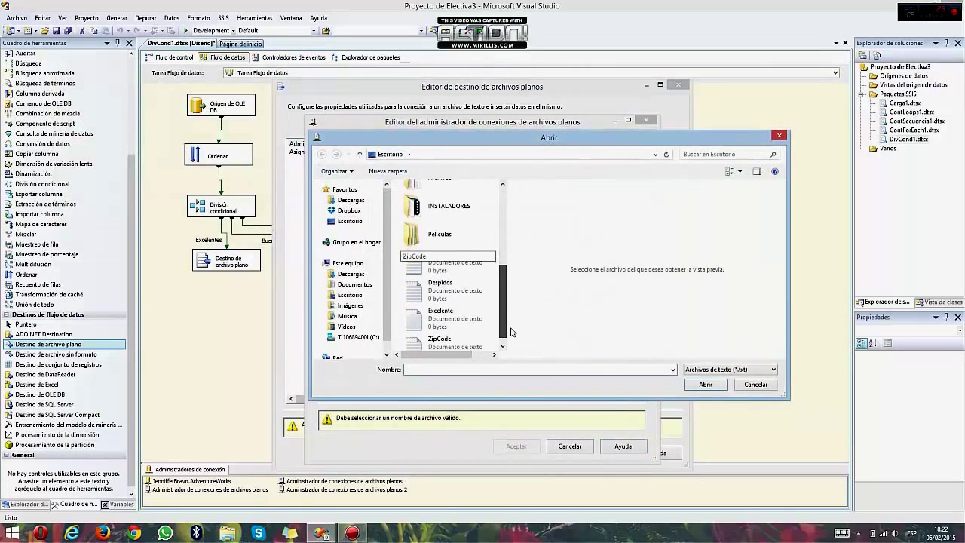
{"action": "double_click", "coordinate": [449, 297]}
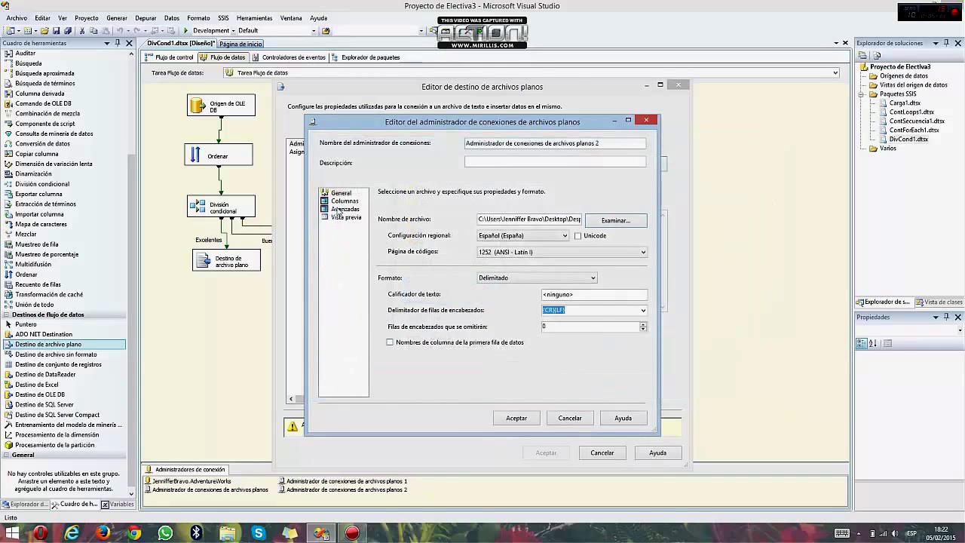
{"action": "left_click", "coordinate": [504, 417]}
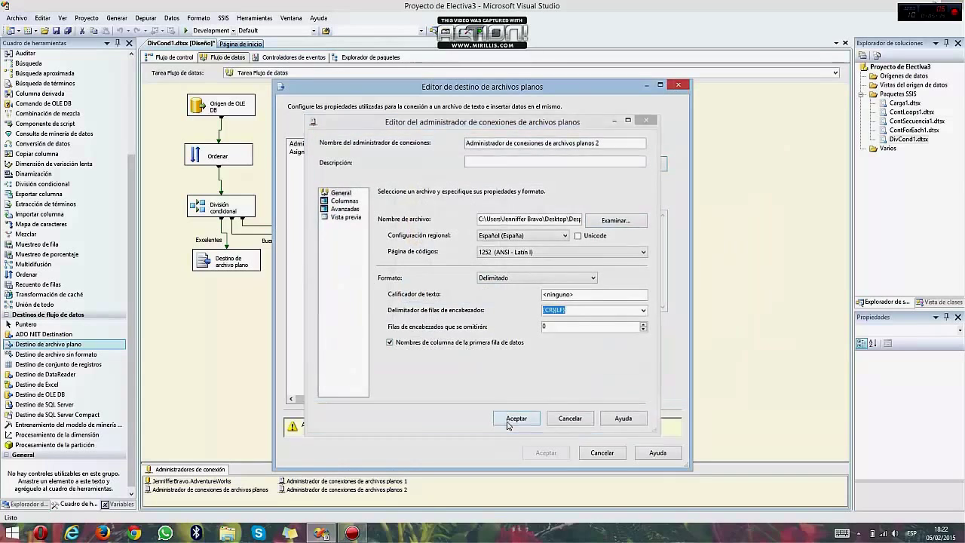
Map the input columns to the file columns for the Despidos destination and accept its settings.
{"action": "left_click", "coordinate": [321, 157]}
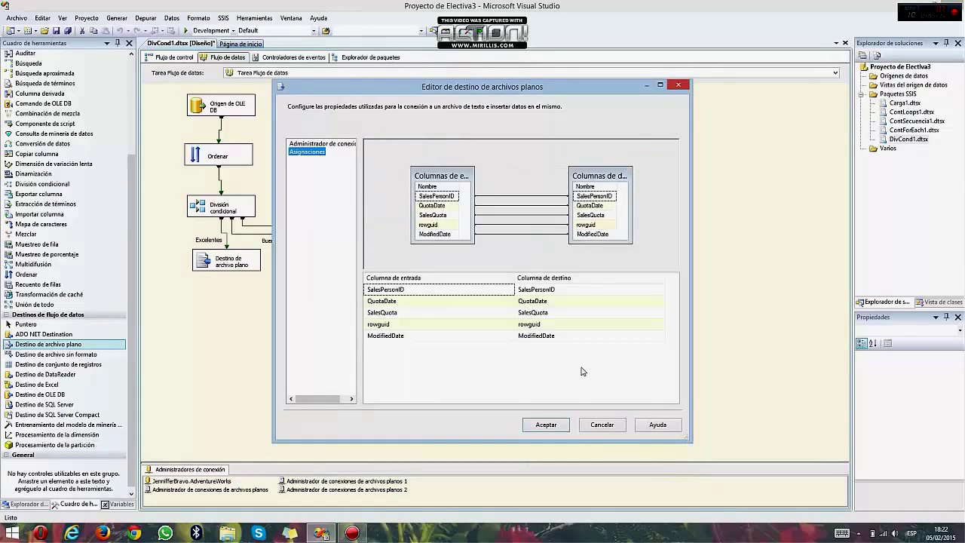
{"action": "left_click", "coordinate": [546, 452]}
{"action": "left_click", "coordinate": [354, 341]}
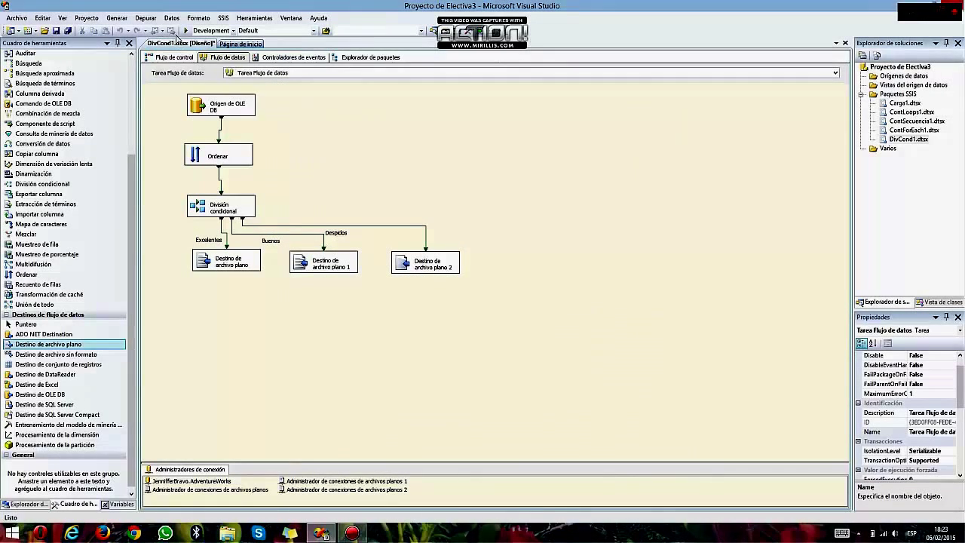
Run the DivCond1 package and minimize Visual Studio to reach the desktop.
{"action": "left_click", "coordinate": [185, 31]}
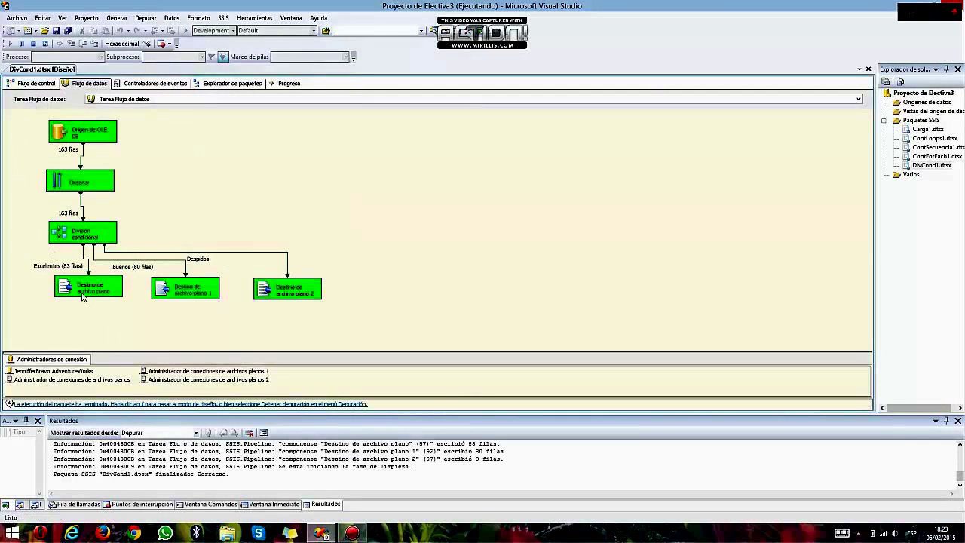
{"action": "left_click", "coordinate": [919, 5]}
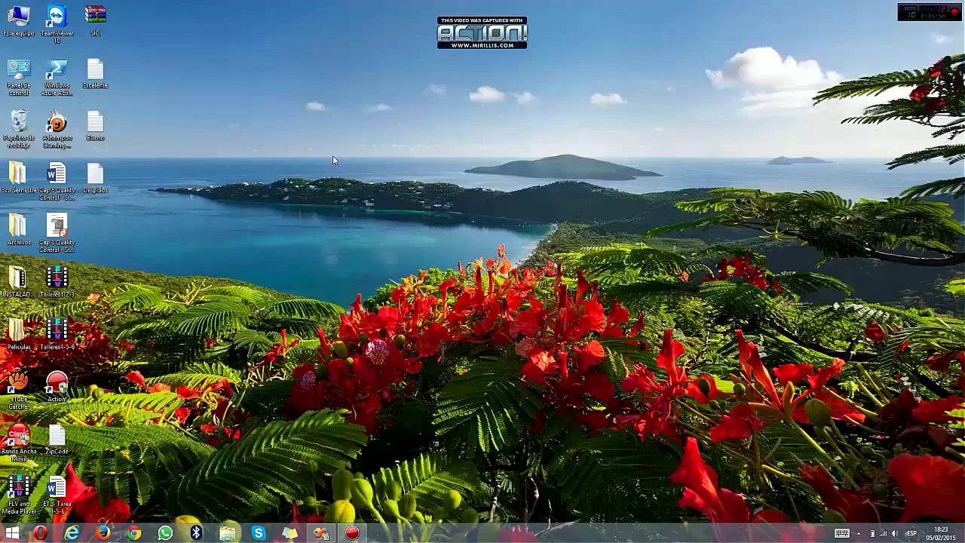
Open the Excelente text file from the desktop, examine its exported rows at full size, and close it.
{"action": "double_click", "coordinate": [103, 81]}
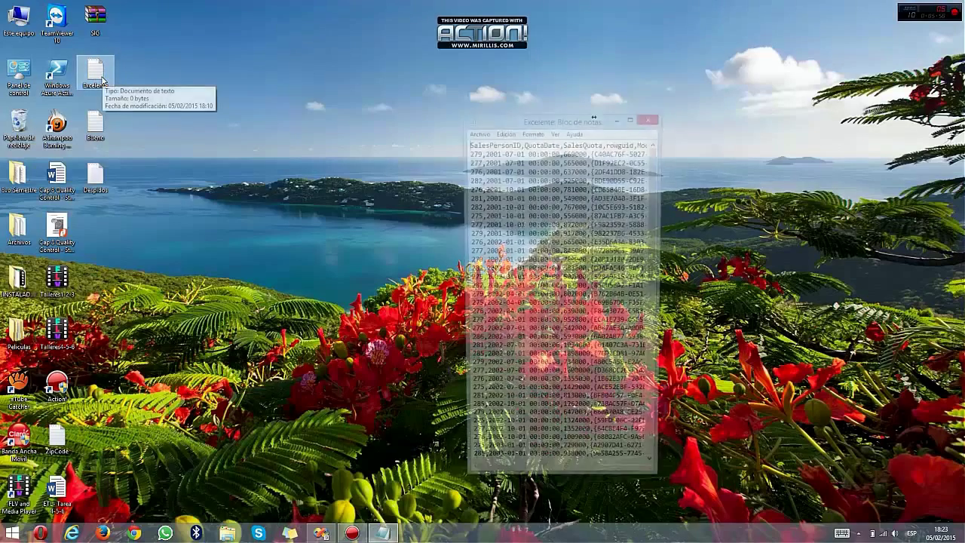
{"action": "left_click", "coordinate": [631, 118]}
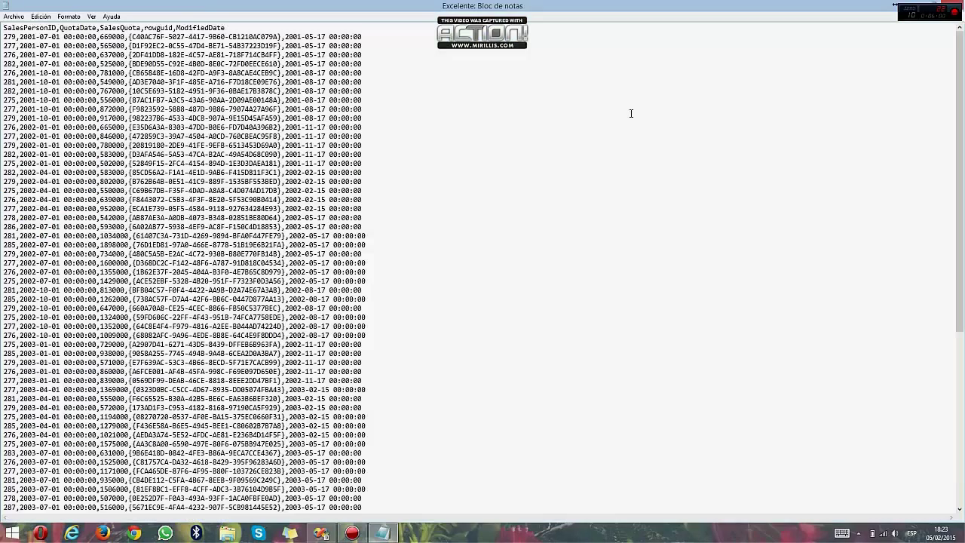
{"action": "scroll", "coordinate": [175, 127], "scroll_direction": "down", "scroll_amount": 12}
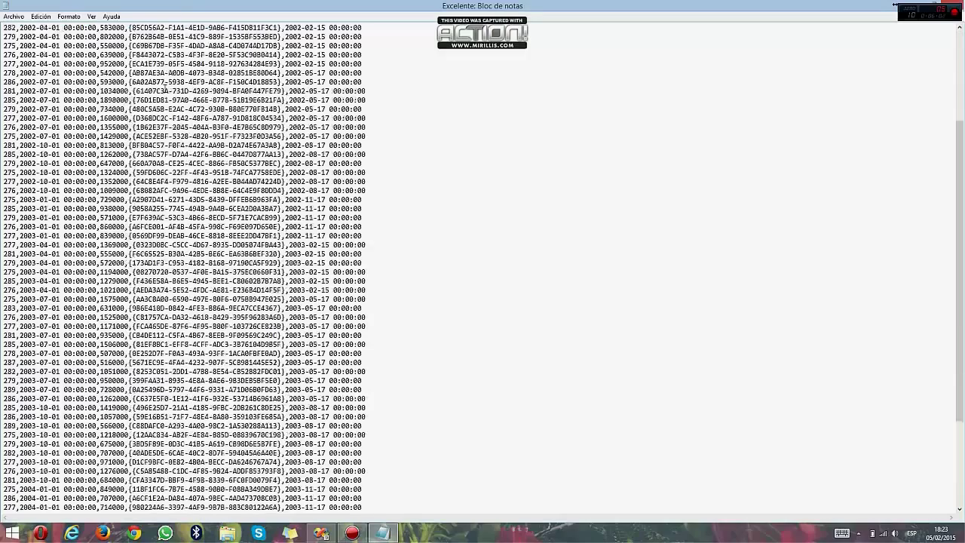
{"action": "scroll", "coordinate": [333, 160], "scroll_direction": "up", "scroll_amount": 12}
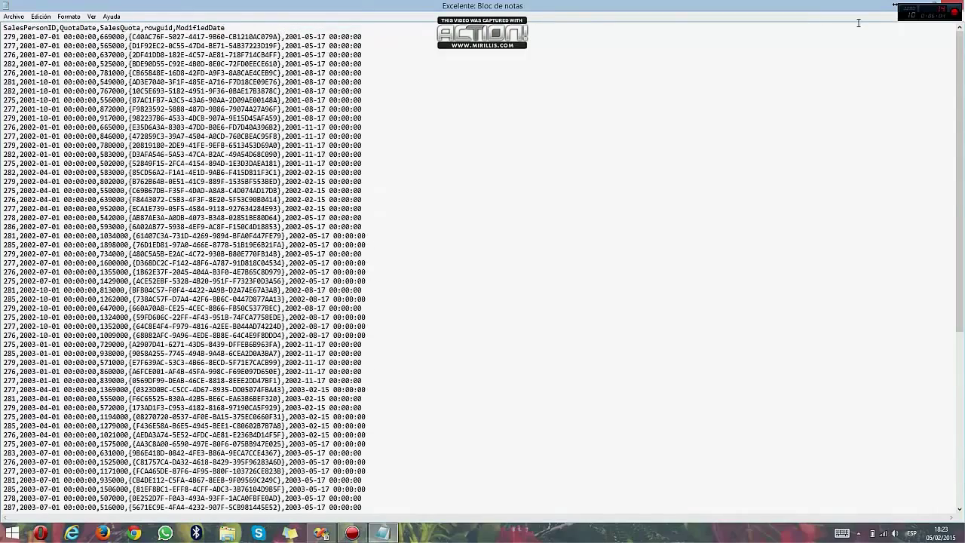
{"action": "left_click", "coordinate": [957, 6]}
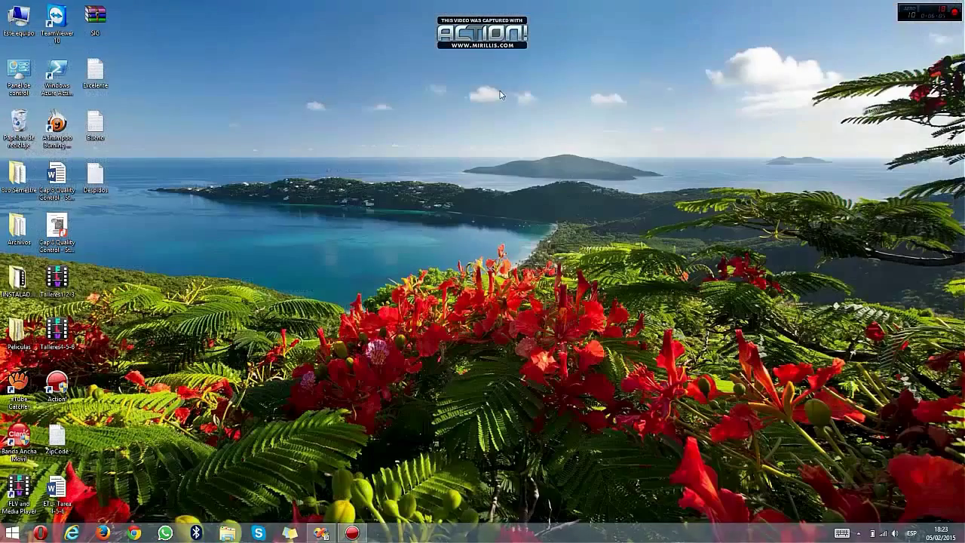
Open the Bueno and Despidos text files in turn, examine their exported content, and close each one.
{"action": "double_click", "coordinate": [94, 124]}
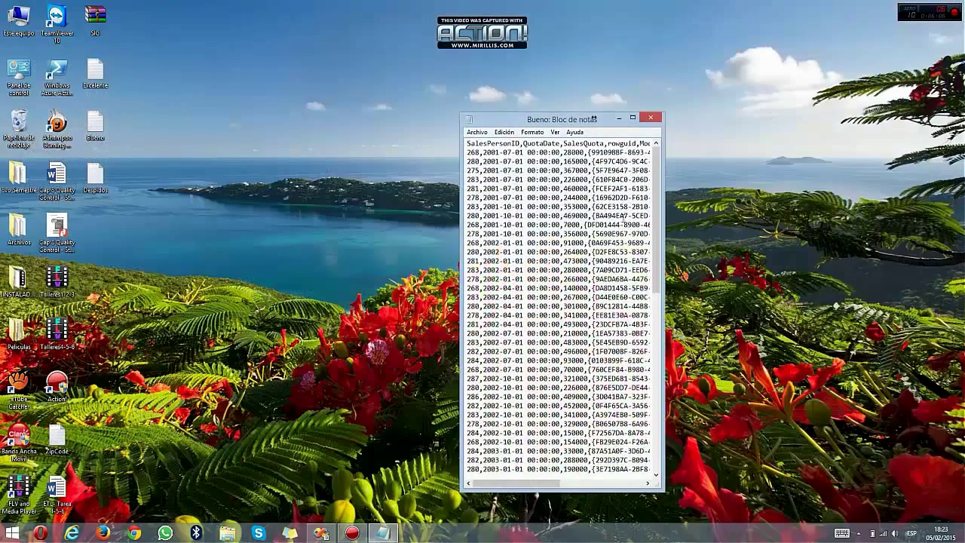
{"action": "left_click", "coordinate": [632, 117]}
{"action": "scroll", "coordinate": [631, 142], "scroll_direction": "down", "scroll_amount": 10}
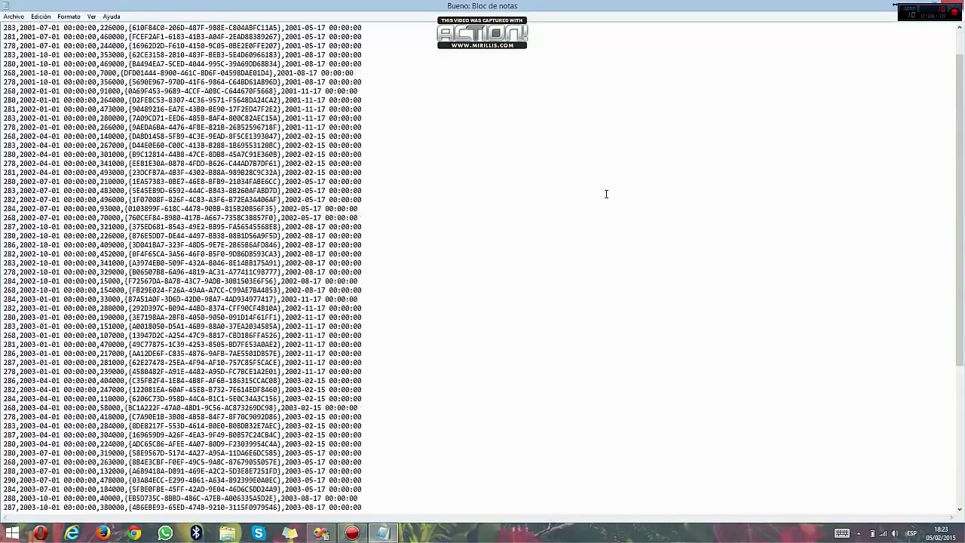
{"action": "scroll", "coordinate": [608, 181], "scroll_direction": "up", "scroll_amount": 10}
{"action": "left_click", "coordinate": [957, 6]}
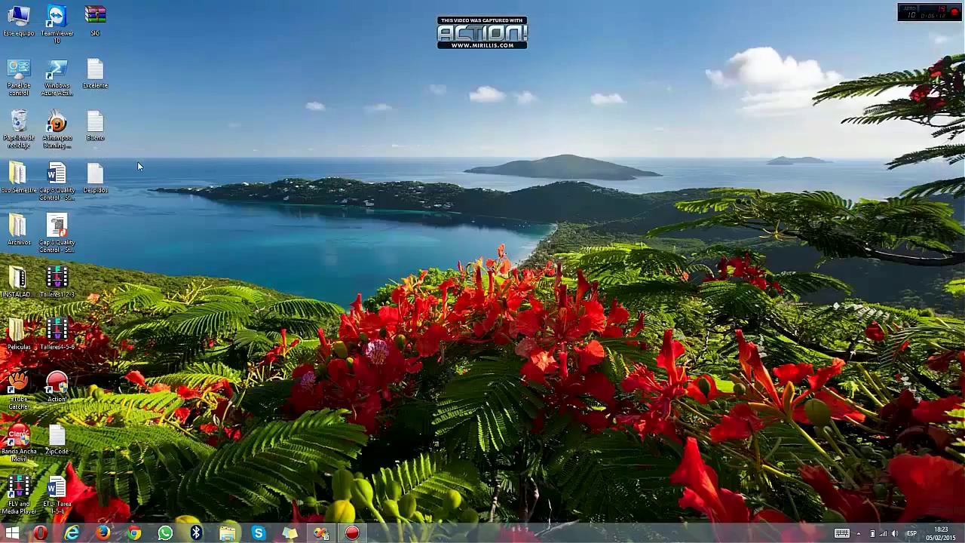
{"action": "double_click", "coordinate": [109, 173]}
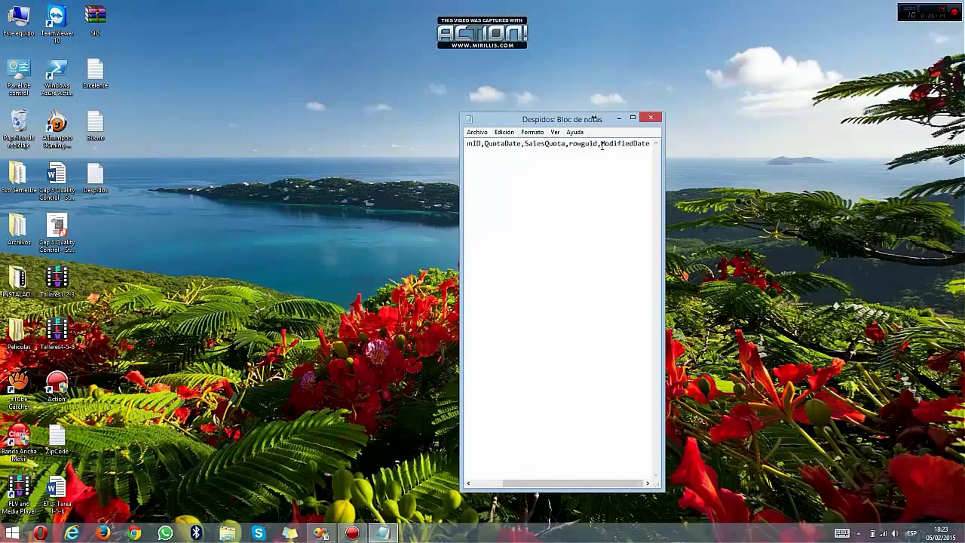
{"action": "left_click", "coordinate": [650, 117]}
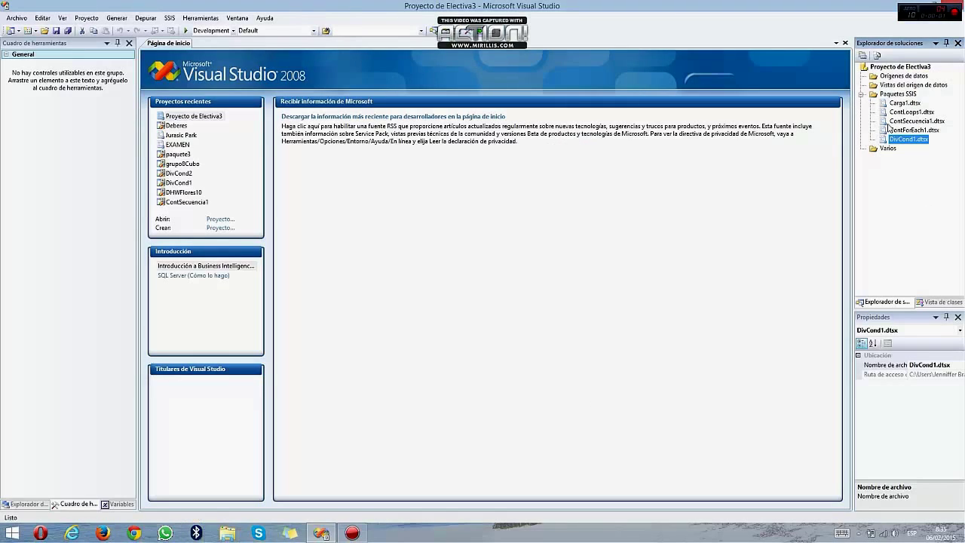
Add a new SSIS package to Proyecto de Electiva3 and close its designer.
{"action": "right_click", "coordinate": [892, 98]}
{"action": "left_click", "coordinate": [890, 106]}
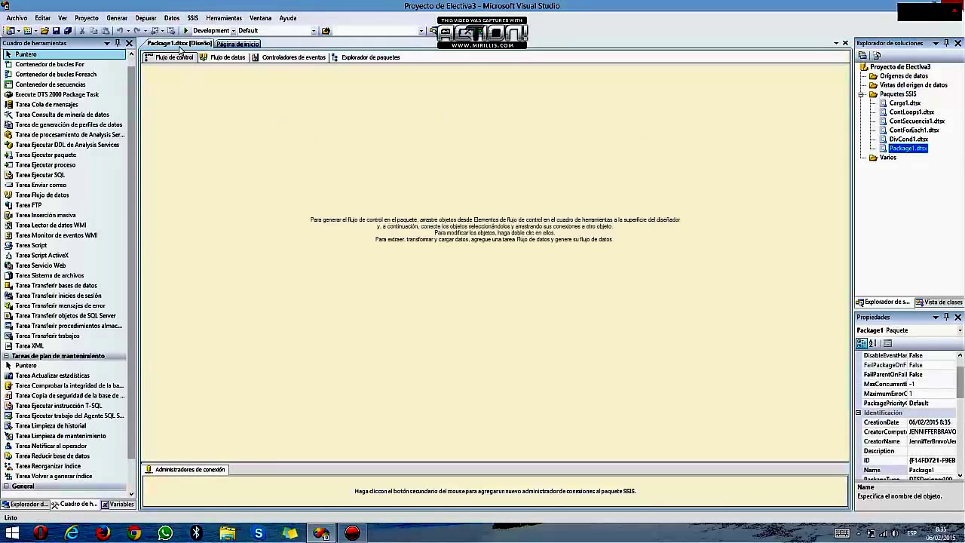
{"action": "right_click", "coordinate": [182, 51]}
{"action": "left_click", "coordinate": [203, 68]}
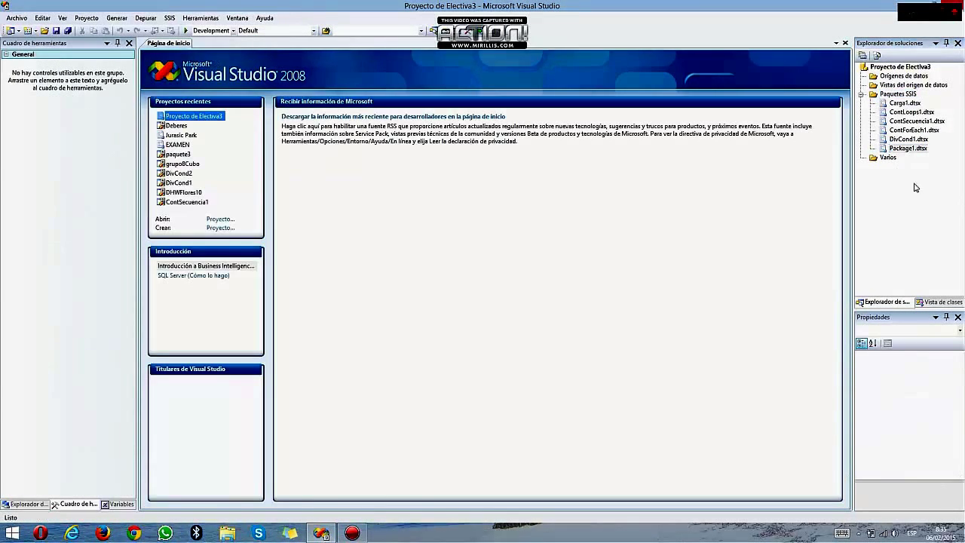
Rename the new package file to DivCond2.dtsx and agree to rename the package object as well.
{"action": "left_click", "coordinate": [919, 150]}
{"action": "left_click", "coordinate": [909, 150]}
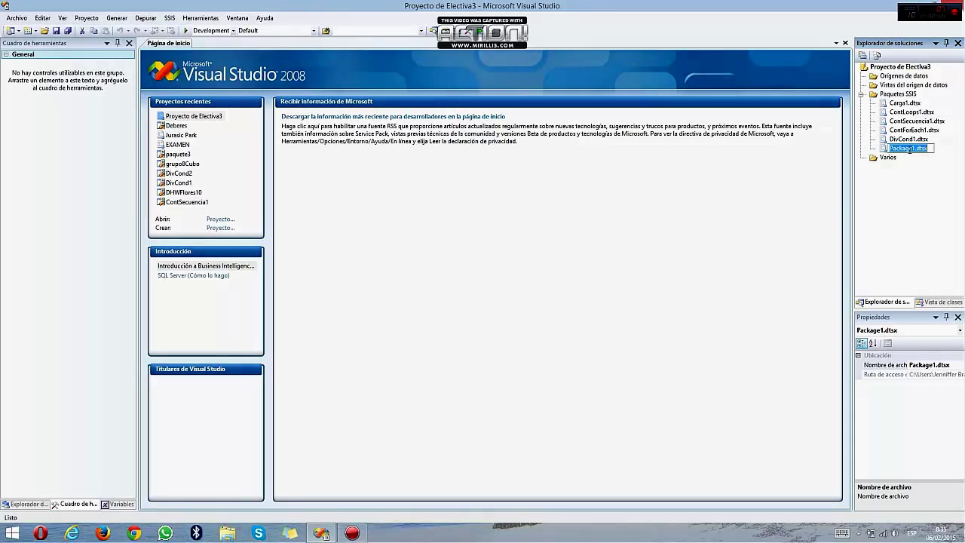
{"action": "type", "text": "Conexiones de archivos planos"}
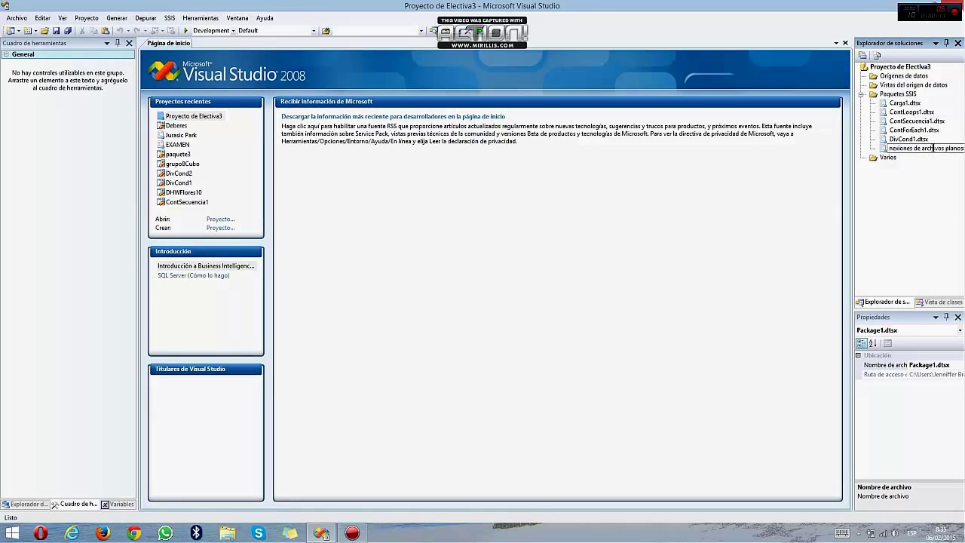
{"action": "key", "text": "Left"}
{"action": "key", "text": "Left"}
{"action": "key", "text": "Left"}
{"action": "key", "text": "Left"}
{"action": "key", "text": "Left"}
{"action": "key", "text": "Left"}
{"action": "key", "text": "Left"}
{"action": "key", "text": "Left"}
{"action": "key", "text": "Left"}
{"action": "key", "text": "Left"}
{"action": "key", "text": "Left"}
{"action": "key", "text": "Left"}
{"action": "key", "text": "Left"}
{"action": "key", "text": "Left"}
{"action": "key", "text": "Left"}
{"action": "key", "text": "BackSpace"}
{"action": "key", "text": "BackSpace"}
{"action": "key", "text": "BackSpace"}
{"action": "key", "text": "BackSpace"}
{"action": "key", "text": "BackSpace"}
{"action": "key", "text": "BackSpace"}
{"action": "key", "text": "BackSpace"}
{"action": "key", "text": "BackSpace"}
{"action": "key", "text": "BackSpace"}
{"action": "key", "text": "BackSpace"}
{"action": "key", "text": "BackSpace"}
{"action": "key", "text": "BackSpace"}
{"action": "key", "text": "BackSpace"}
{"action": "key", "text": "BackSpace"}
{"action": "key", "text": "BackSpace"}
{"action": "key", "text": "BackSpace"}
{"action": "key", "text": "BackSpace"}
{"action": "key", "text": "BackSpace"}
{"action": "key", "text": "BackSpace"}
{"action": "key", "text": "BackSpace"}
{"action": "type", "text": "sx"}
{"action": "key", "text": "Return"}
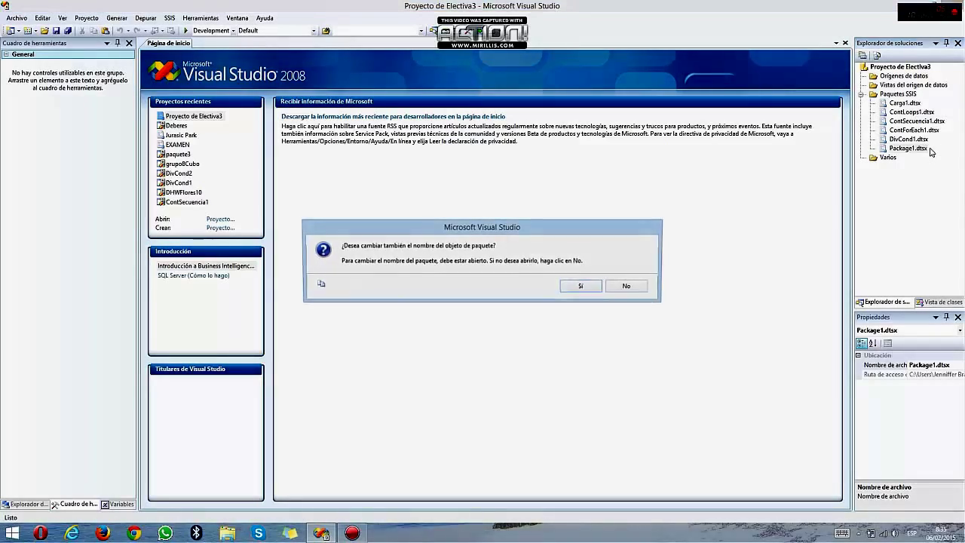
{"action": "key", "text": "Return"}
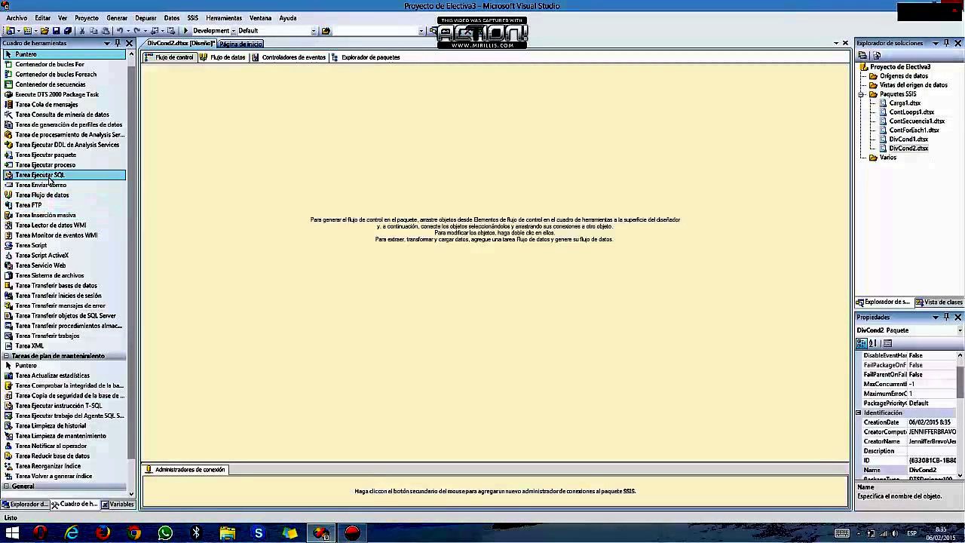
Add a Tarea Flujo de datos to DivCond2 and place an Origen de OLE DB in its data flow.
{"action": "left_click_drag", "start_coordinate": [53, 199], "coordinate": [202, 96]}
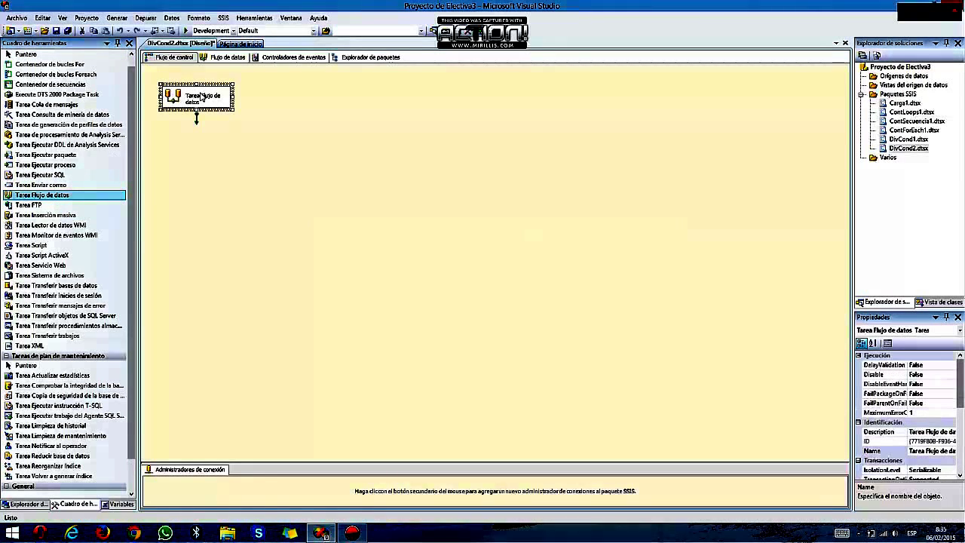
{"action": "left_click", "coordinate": [223, 59]}
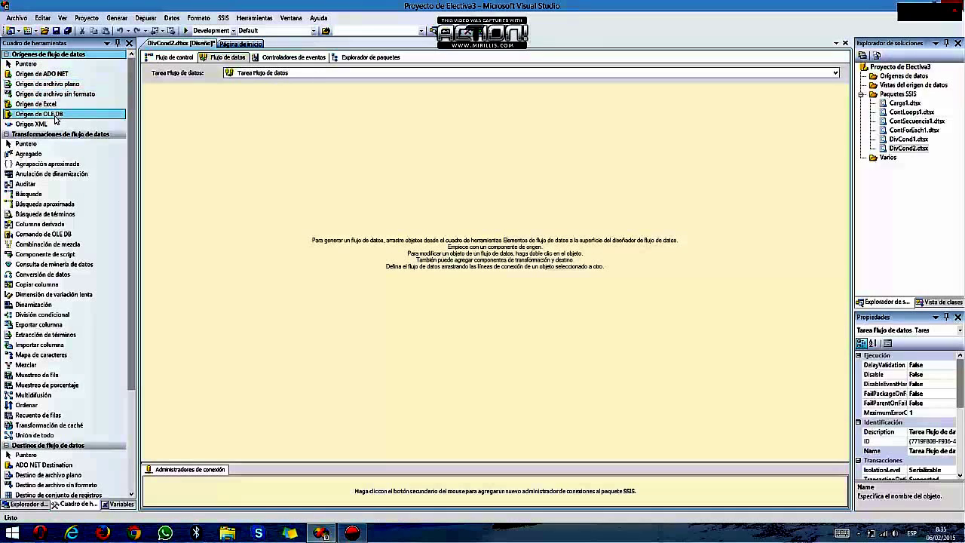
{"action": "left_click_drag", "start_coordinate": [67, 114], "coordinate": [172, 112]}
Create a connection manager for the Origen de OLE DB from the first saved AdventureWorks data connection.
{"action": "double_click", "coordinate": [199, 115]}
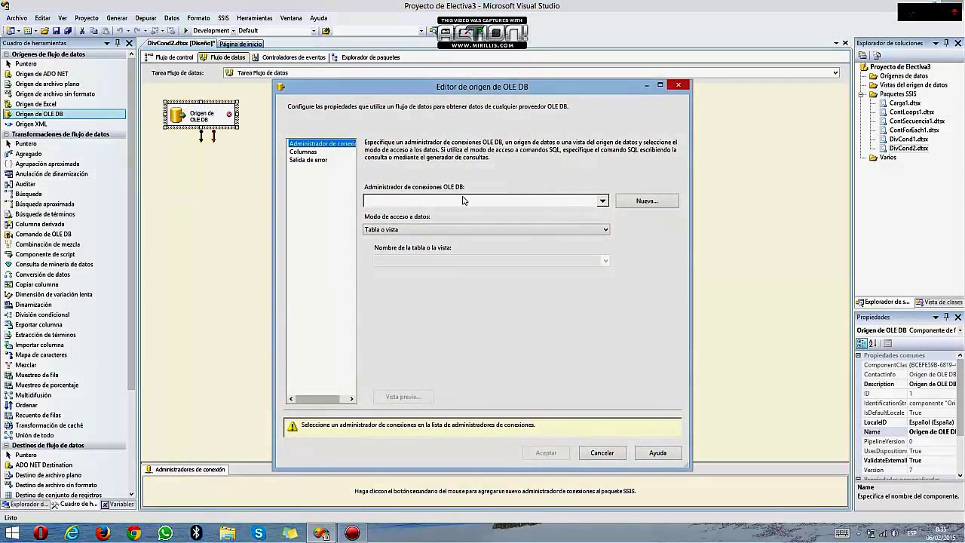
{"action": "left_click", "coordinate": [647, 201]}
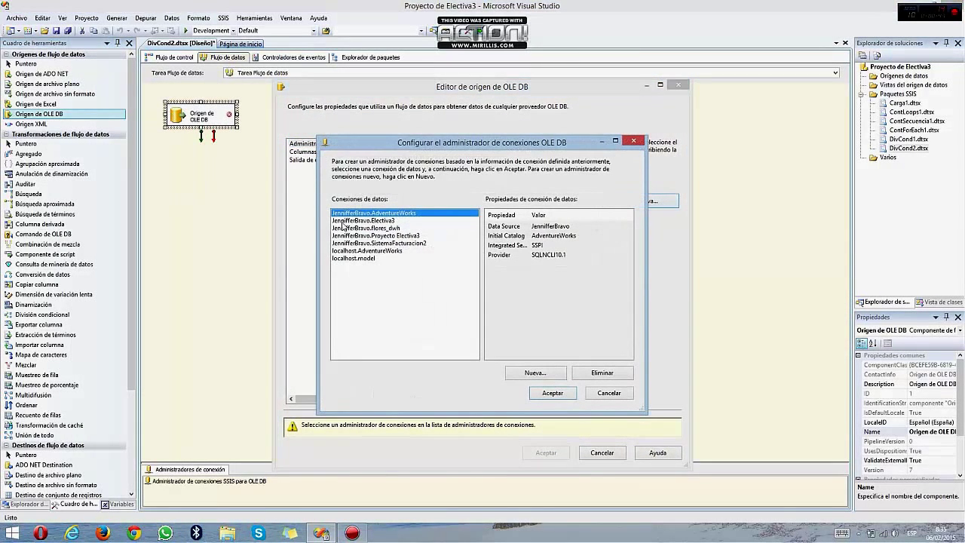
{"action": "left_click", "coordinate": [551, 392]}
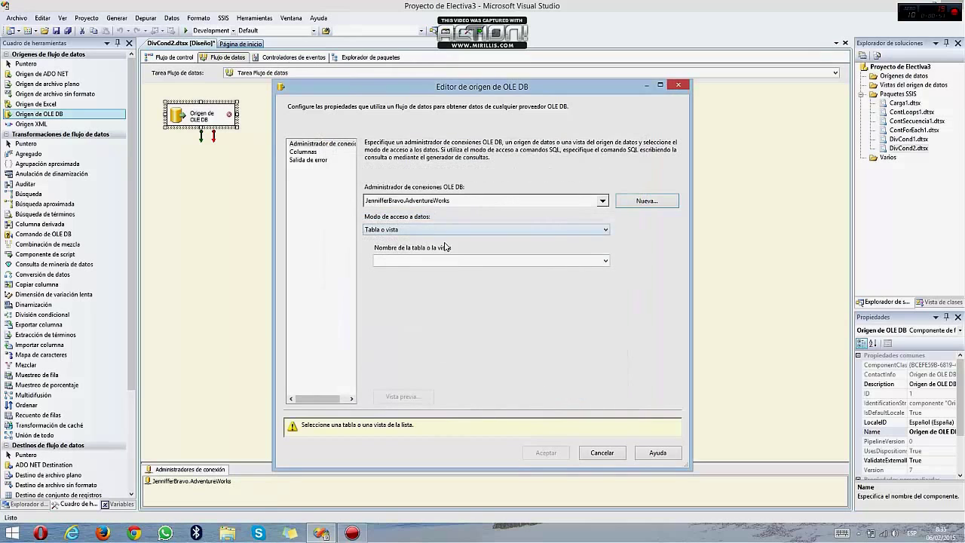
Select the [Sales].[SalesPerson] table as the OLE DB source's data and accept the source configuration.
{"action": "left_click", "coordinate": [451, 260]}
{"action": "left_click", "coordinate": [451, 264]}
{"action": "left_click", "coordinate": [450, 261]}
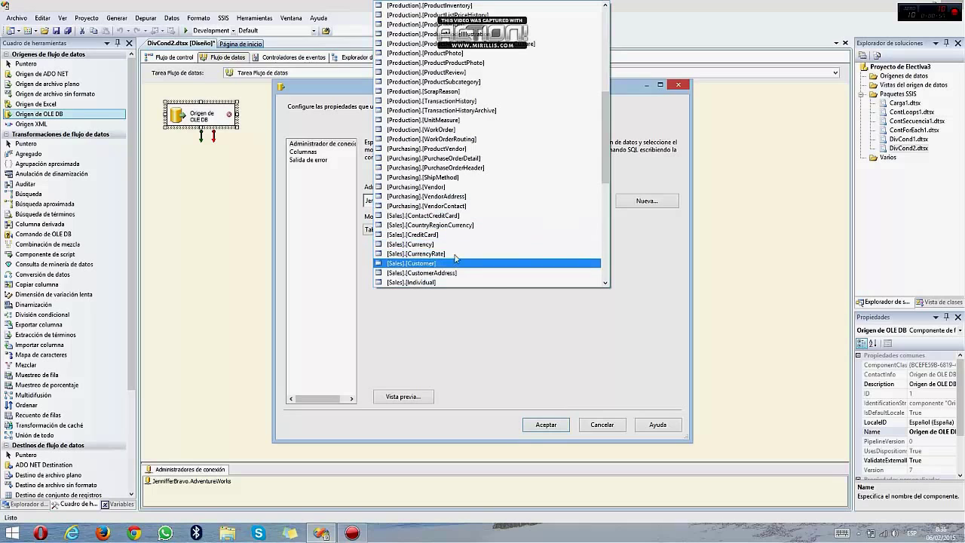
{"action": "scroll", "coordinate": [455, 268], "scroll_direction": "down", "scroll_amount": 1}
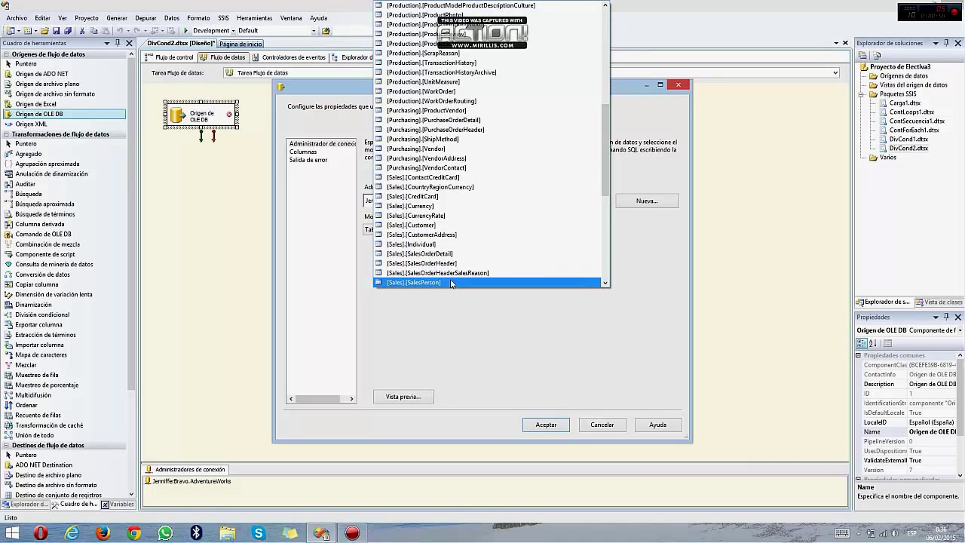
{"action": "scroll", "coordinate": [453, 283], "scroll_direction": "down", "scroll_amount": 1}
{"action": "left_click", "coordinate": [440, 244]}
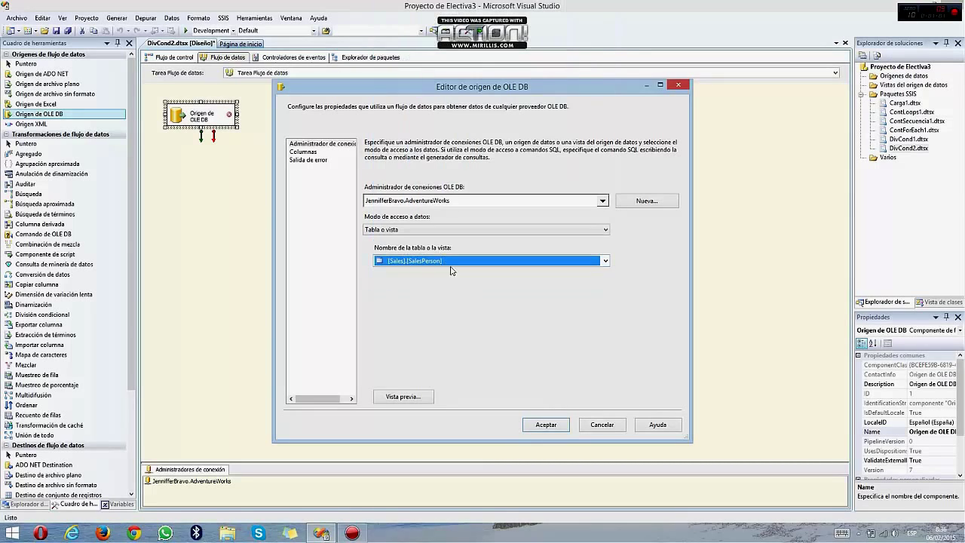
{"action": "left_click", "coordinate": [546, 425]}
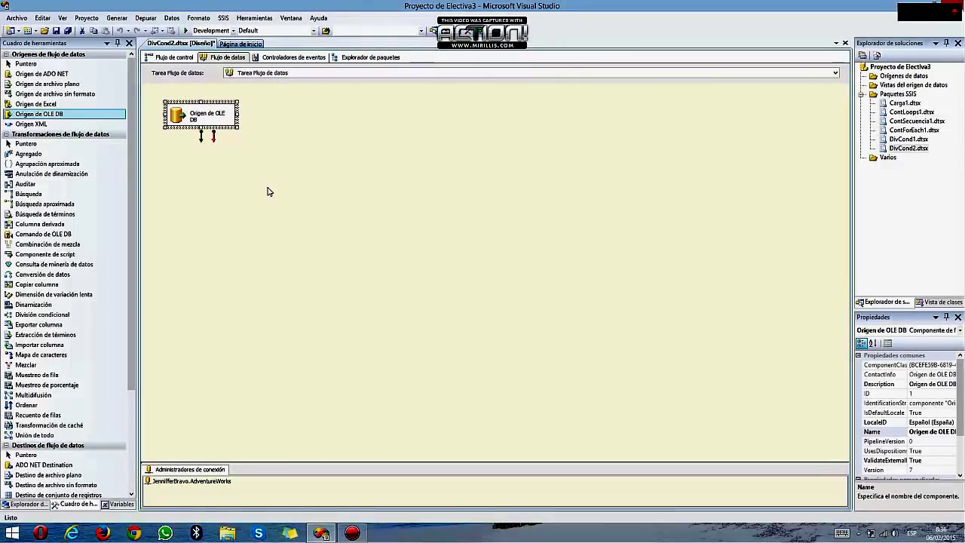
Add an Ordenar transformation below the OLE DB source, connect the source to it, and sort by SalesQuota ascending.
{"action": "left_click", "coordinate": [205, 187]}
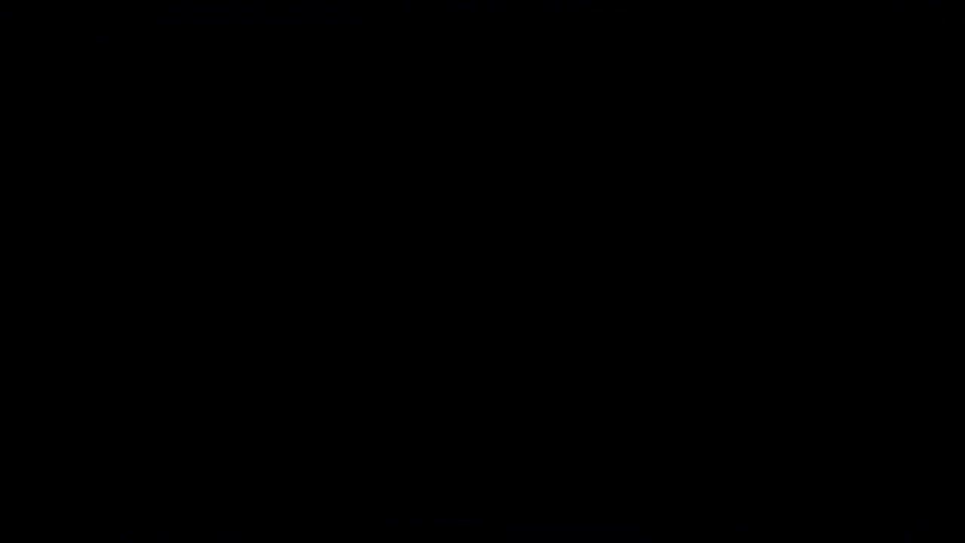
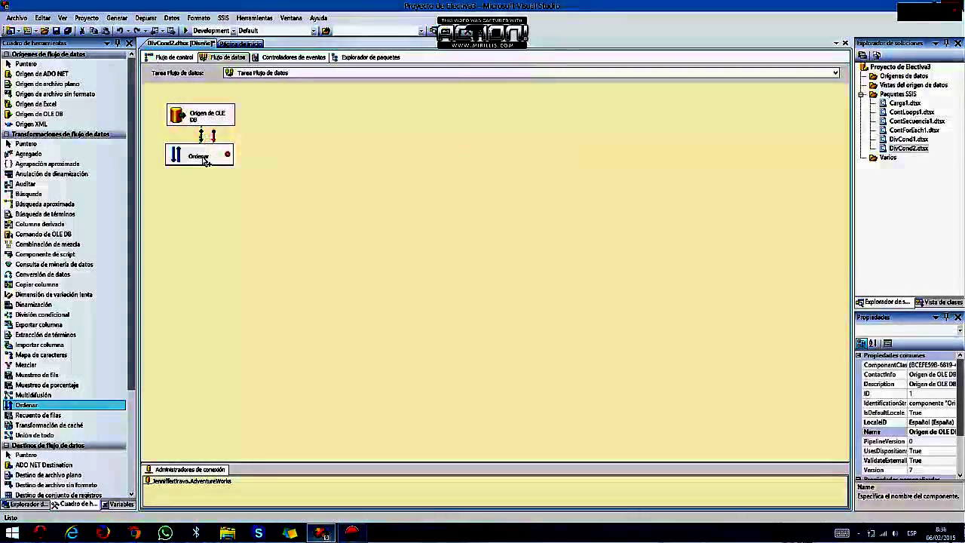
{"action": "double_click", "coordinate": [192, 165]}
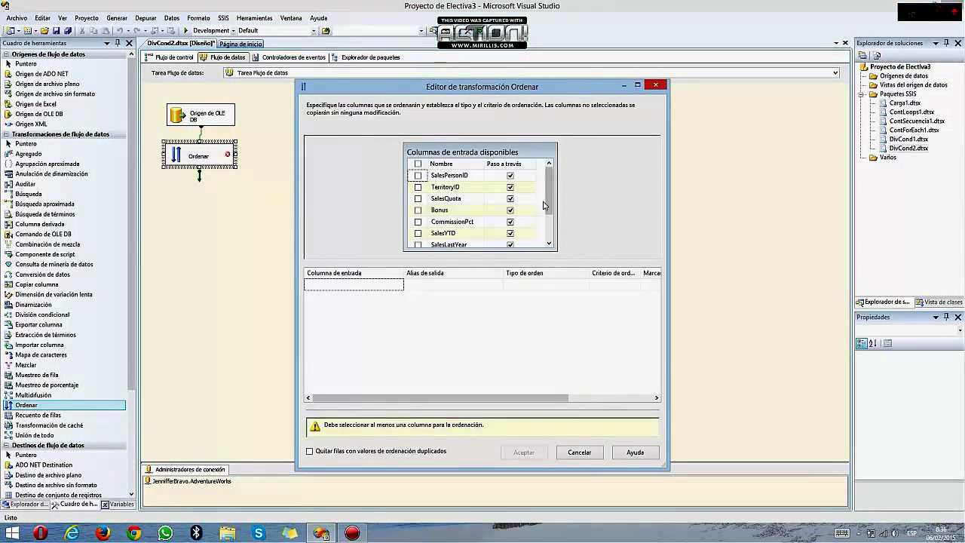
{"action": "mouse_move", "coordinate": [548, 206]}
{"action": "left_mouse_down"}
{"action": "mouse_move", "coordinate": [549, 228]}
{"action": "mouse_move", "coordinate": [548, 205]}
{"action": "left_mouse_up"}
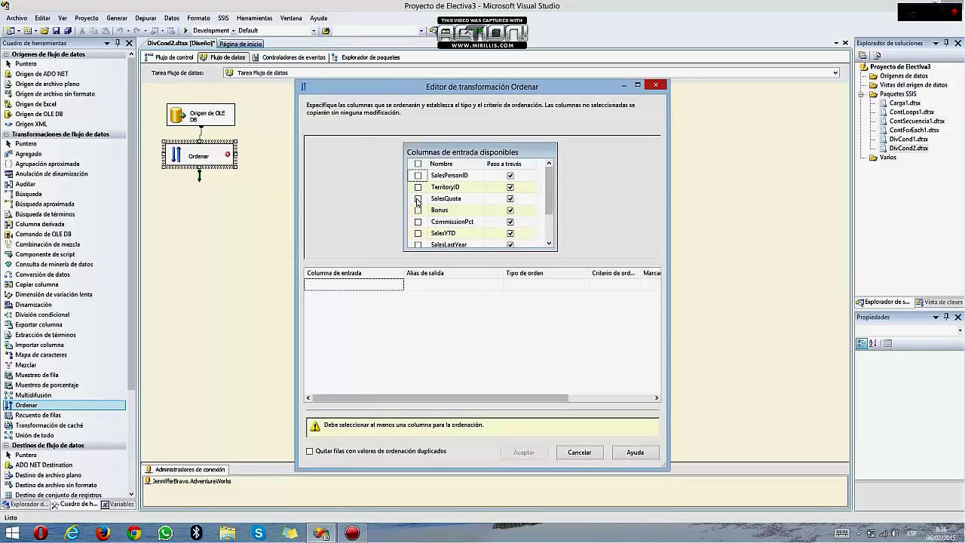
{"action": "left_click", "coordinate": [418, 199]}
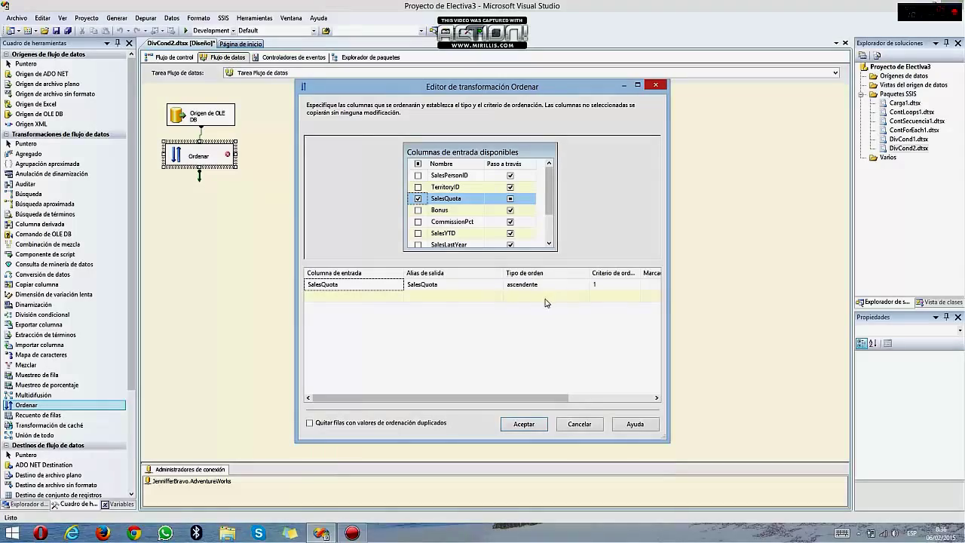
{"action": "left_click", "coordinate": [524, 424]}
Place a División condicional transformation below Ordenar and connect Ordenar's output to it.
{"action": "left_click", "coordinate": [241, 263]}
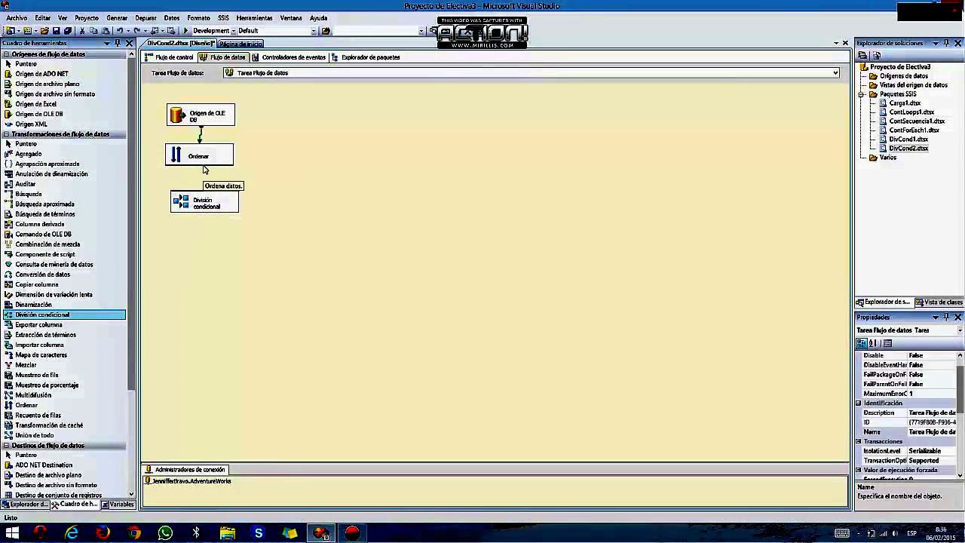
{"action": "double_click", "coordinate": [198, 156]}
{"action": "left_click", "coordinate": [649, 87]}
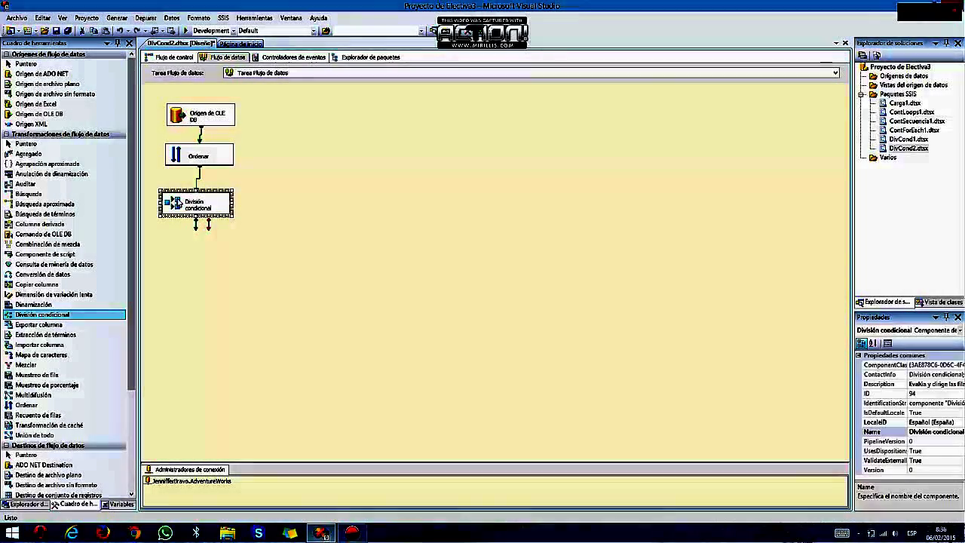
{"action": "left_click", "coordinate": [181, 202]}
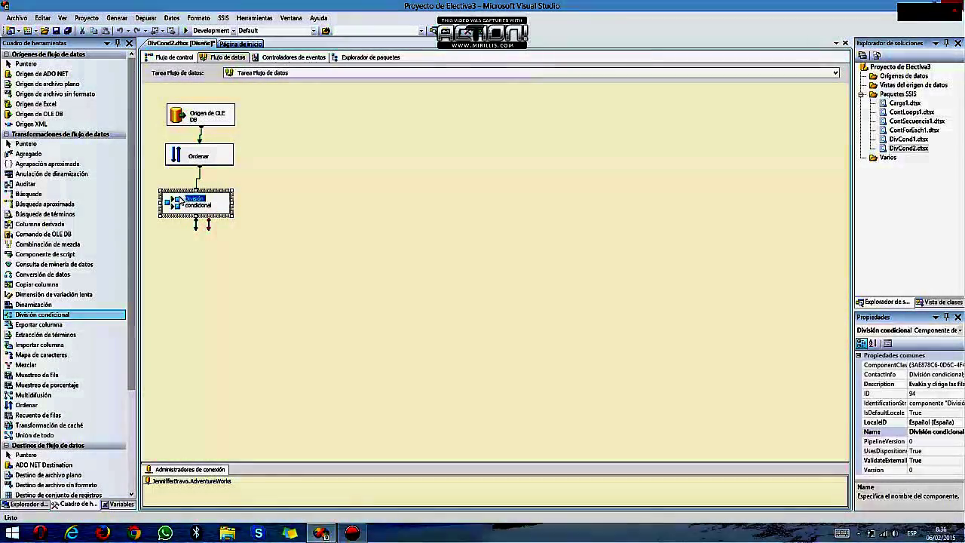
Define a División condicional output named Buenas with the condition [SalesQuota]>=200000.
{"action": "double_click", "coordinate": [184, 202]}
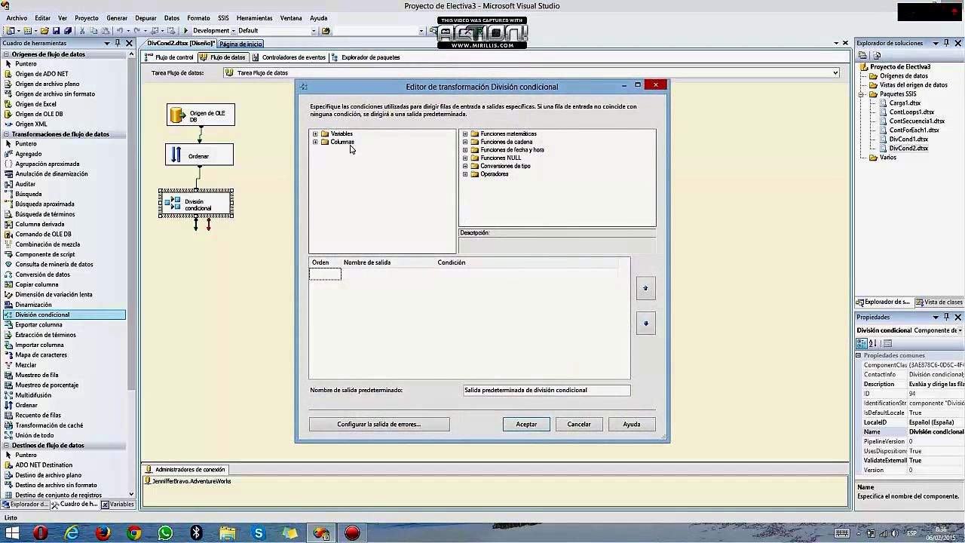
{"action": "left_click", "coordinate": [316, 142]}
{"action": "left_click", "coordinate": [362, 272]}
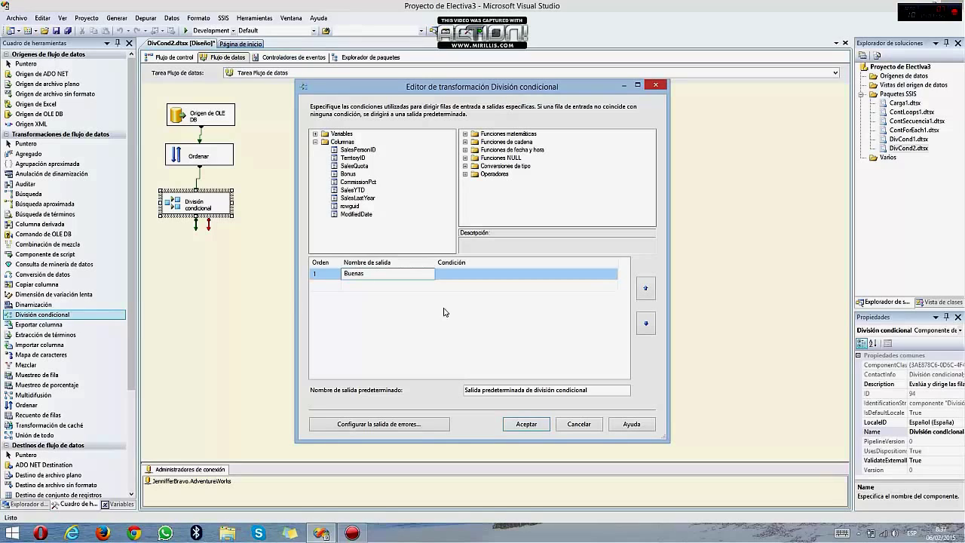
{"action": "left_click", "coordinate": [456, 273]}
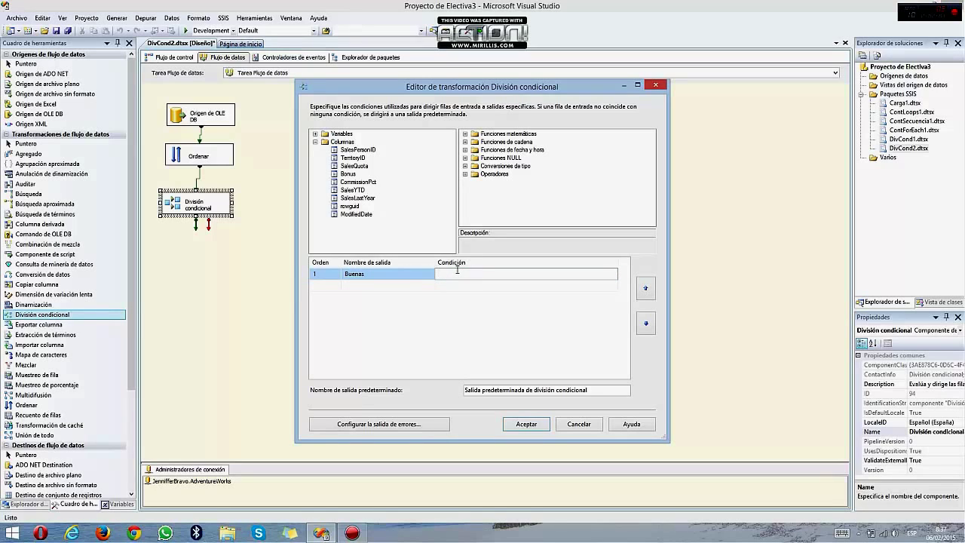
{"action": "left_click_drag", "start_coordinate": [351, 168], "coordinate": [452, 276]}
{"action": "left_click", "coordinate": [499, 286]}
{"action": "left_click", "coordinate": [489, 276]}
{"action": "left_click", "coordinate": [493, 274]}
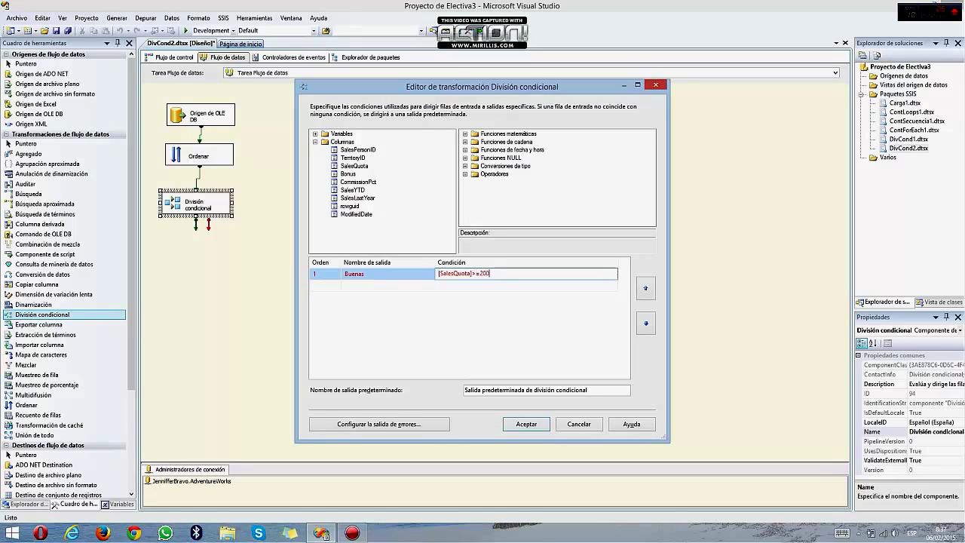
{"action": "type", "text": "000"}
{"action": "key", "text": "Return"}
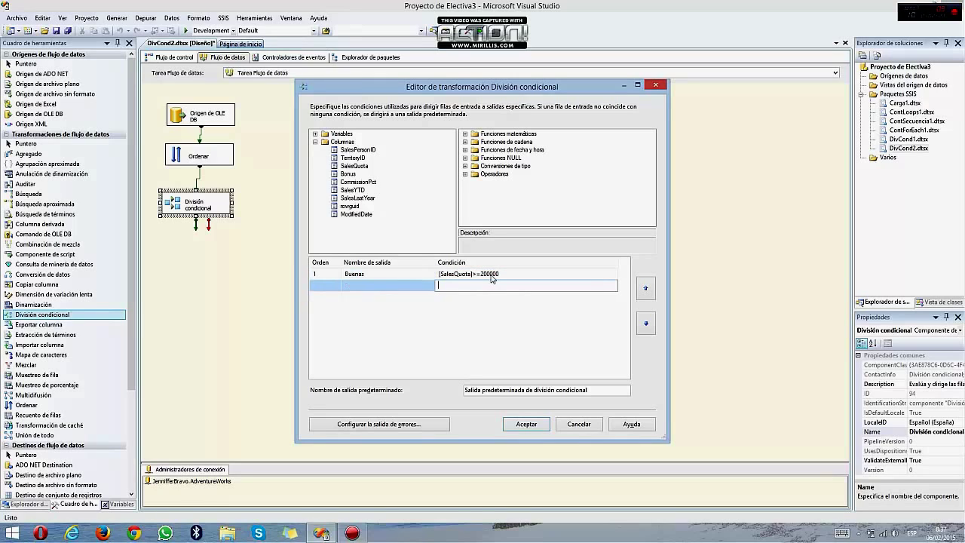
Add a second output named Regulares for SalesQuota values below the Buenas threshold and accept the conditional split.
{"action": "left_click", "coordinate": [409, 286]}
{"action": "type", "text": "Regulares"}
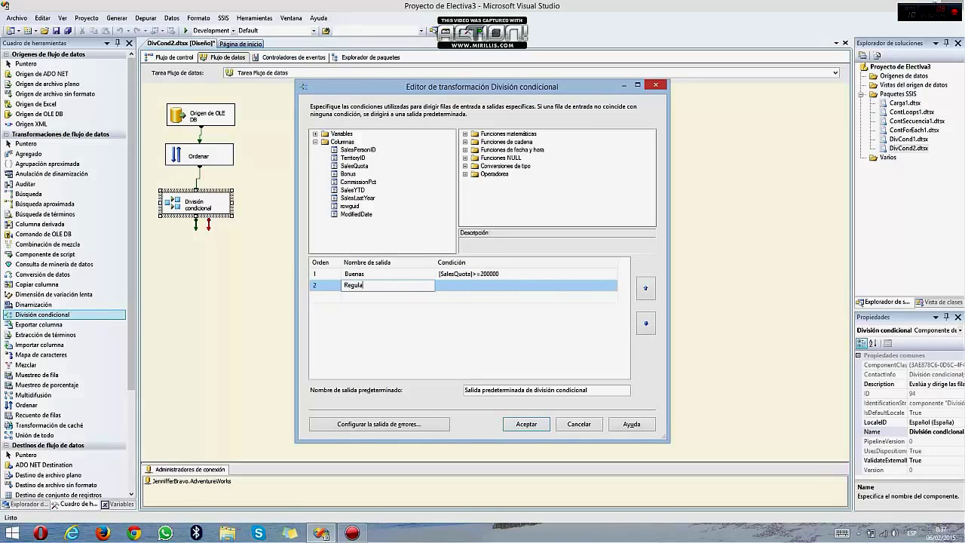
{"action": "left_click", "coordinate": [490, 290]}
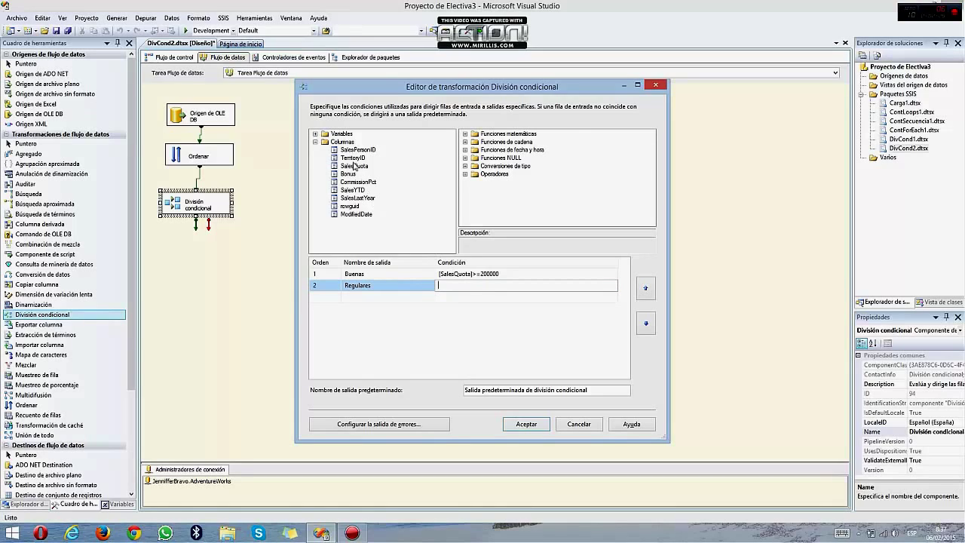
{"action": "left_click_drag", "start_coordinate": [354, 167], "coordinate": [475, 285]}
{"action": "left_click", "coordinate": [482, 286]}
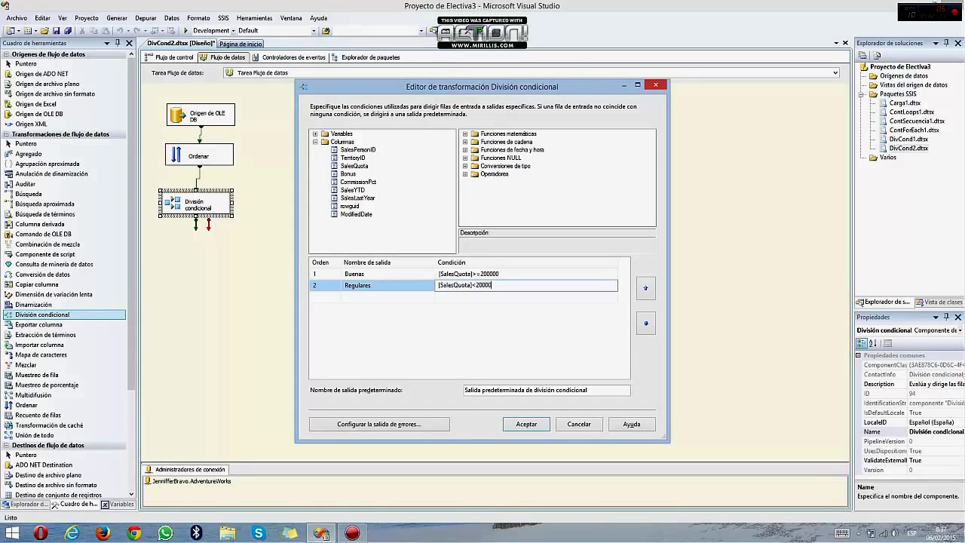
{"action": "left_click", "coordinate": [526, 423]}
Place two Destino de archivo plano components side by side below the División condicional.
{"action": "left_click", "coordinate": [469, 424]}
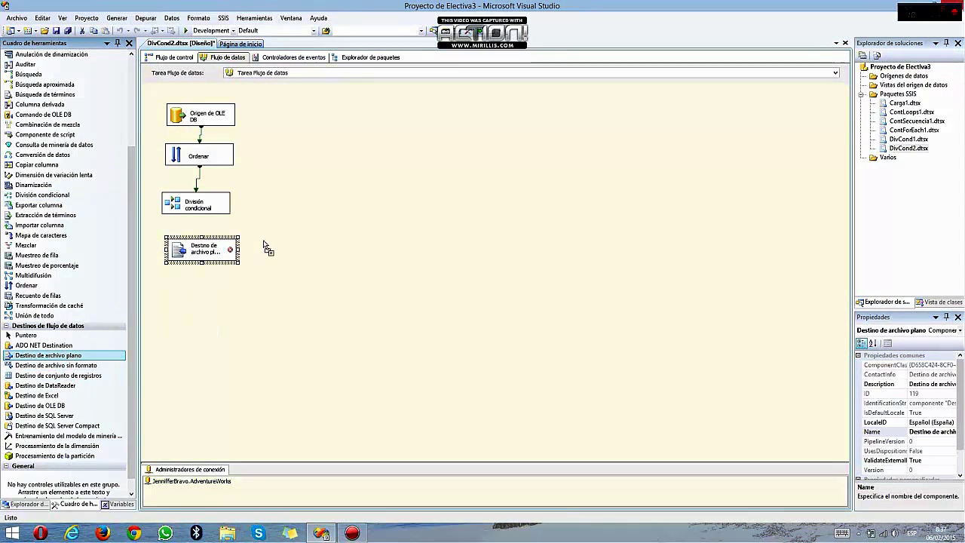
{"action": "left_click_drag", "start_coordinate": [267, 248], "coordinate": [266, 241]}
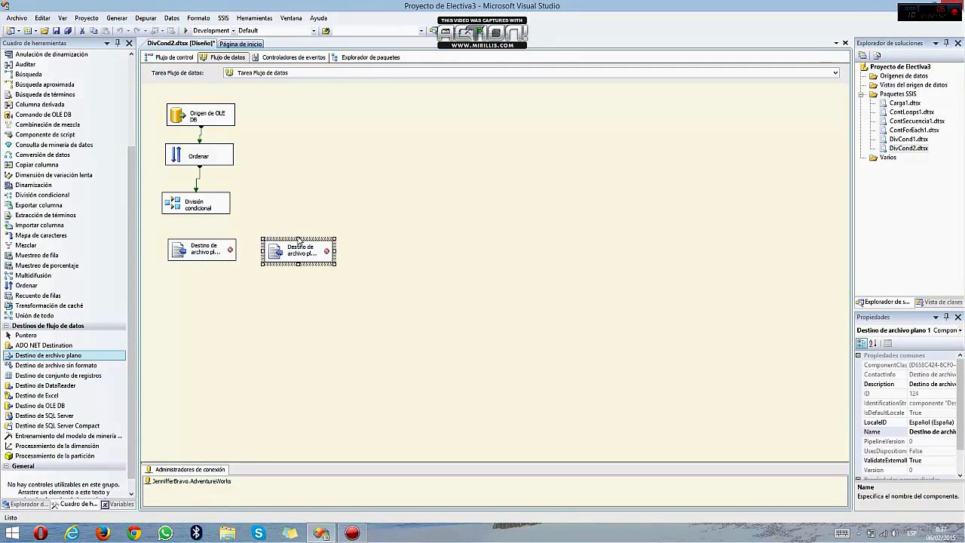
{"action": "left_click", "coordinate": [412, 298]}
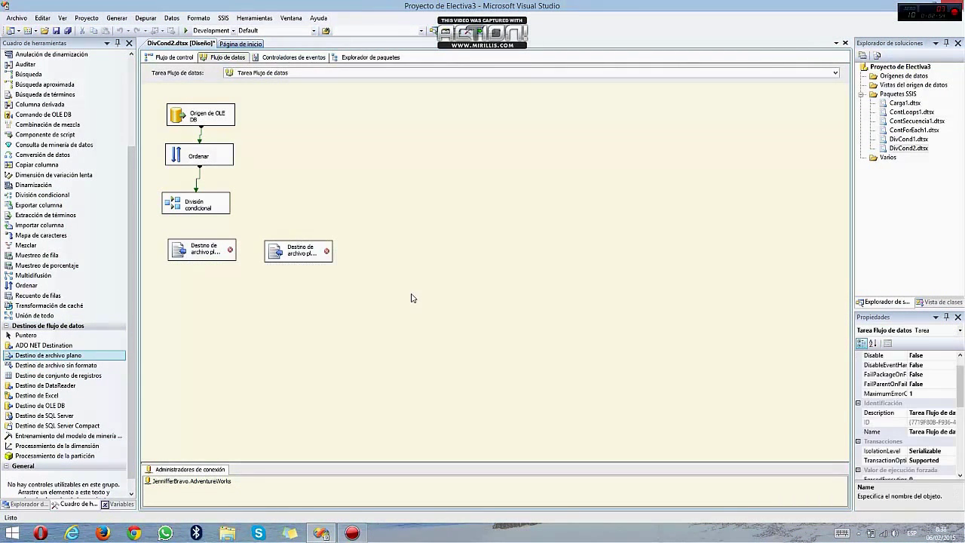
Create a text document named Cuotas Buenas on the Windows desktop.
{"action": "key", "text": "super+d"}
{"action": "right_click", "coordinate": [103, 99]}
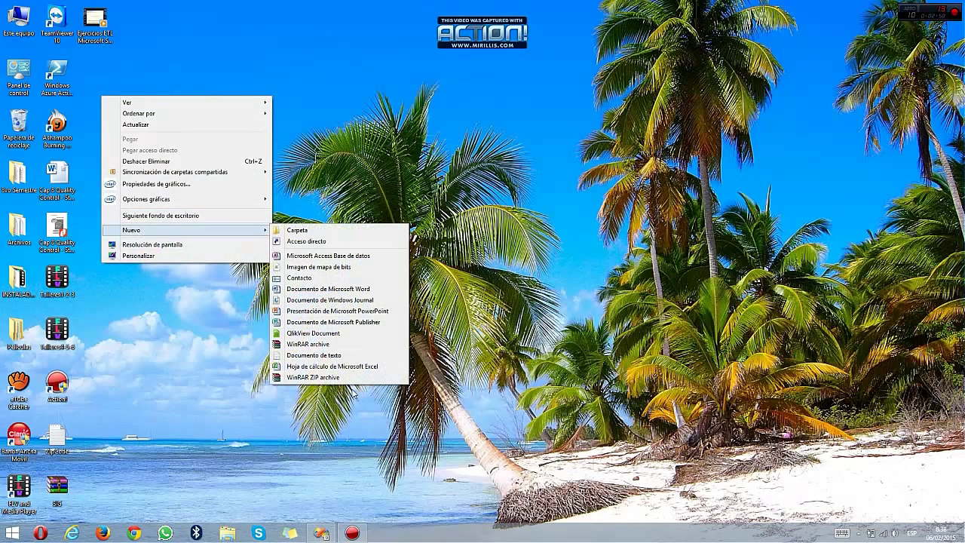
{"action": "left_click", "coordinate": [332, 355]}
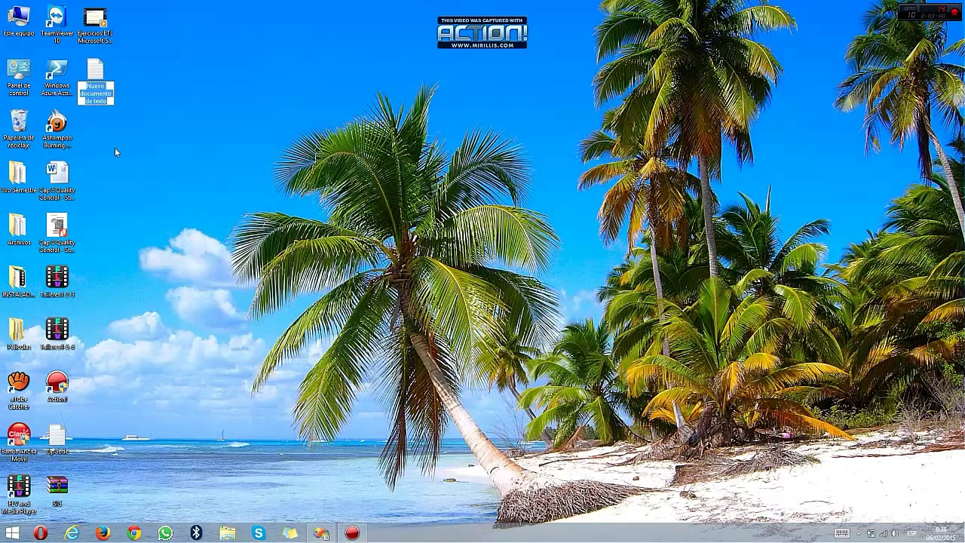
{"action": "type", "text": "Cuotas"}
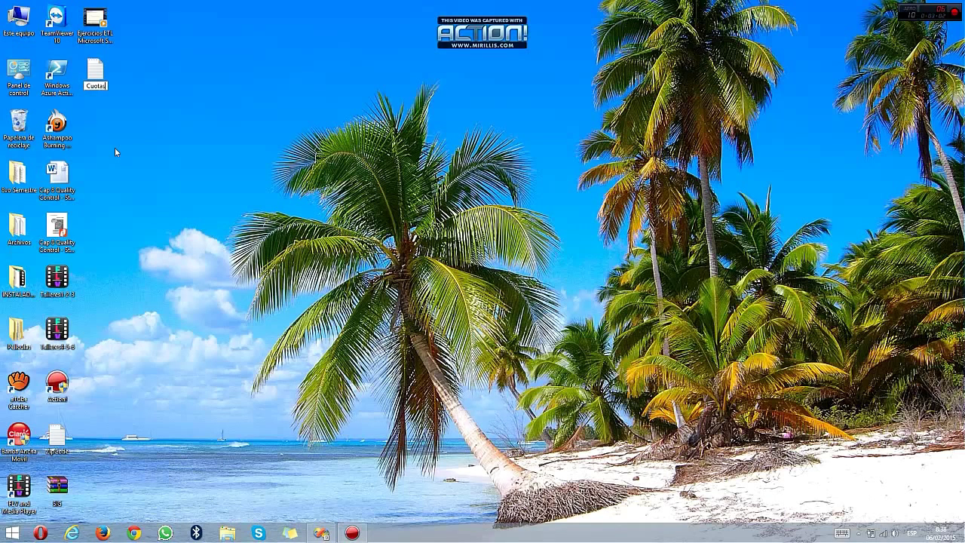
{"action": "type", "text": " Buenas"}
{"action": "key", "text": "Return"}
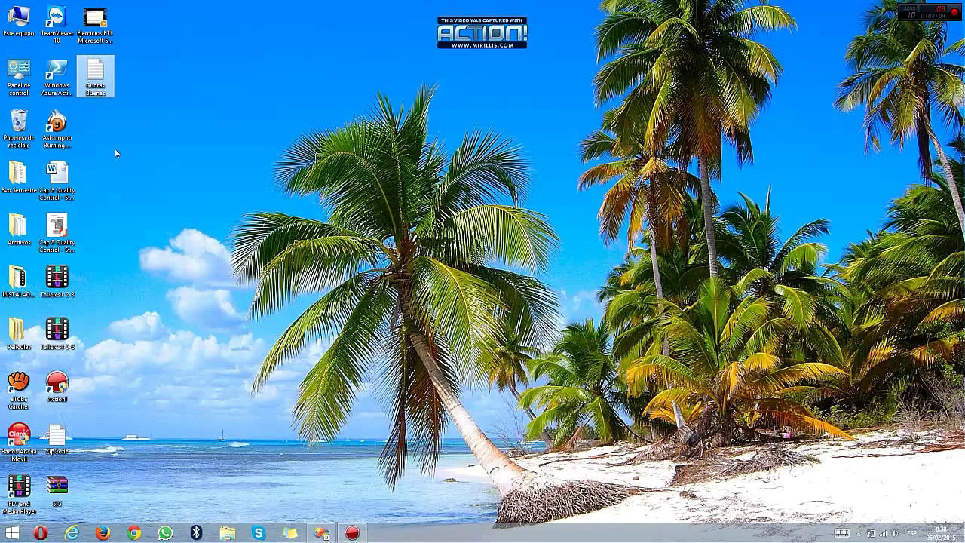
Create a second desktop text document named Cuotas Malas and return to the DivCond2 data flow in Visual Studio.
{"action": "right_click", "coordinate": [114, 150]}
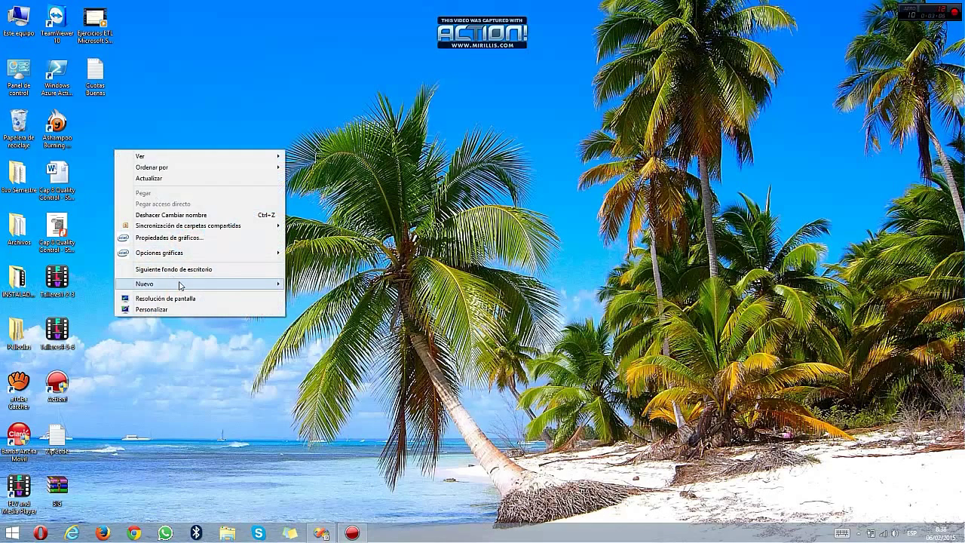
{"action": "mouse_move", "coordinate": [179, 284]}
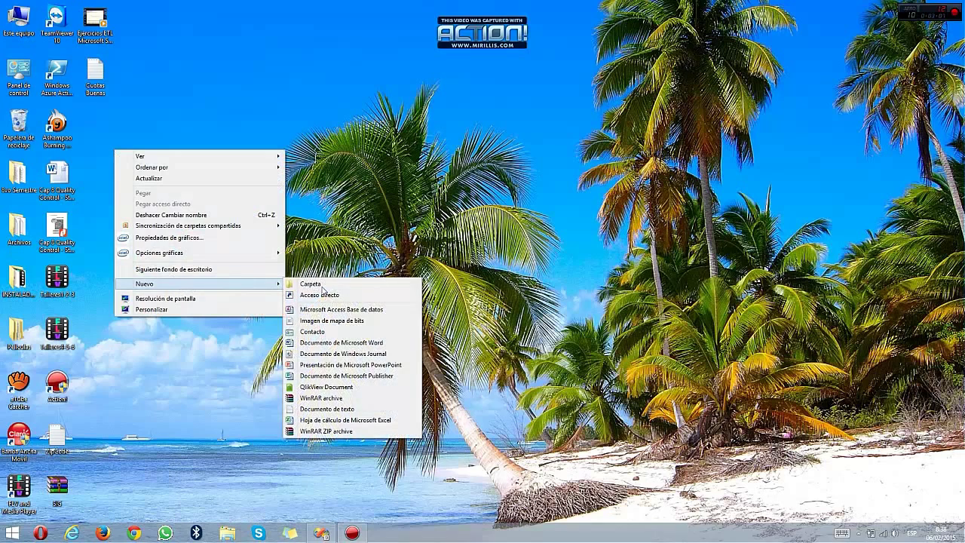
{"action": "left_click", "coordinate": [337, 411]}
{"action": "type", "text": "c"}
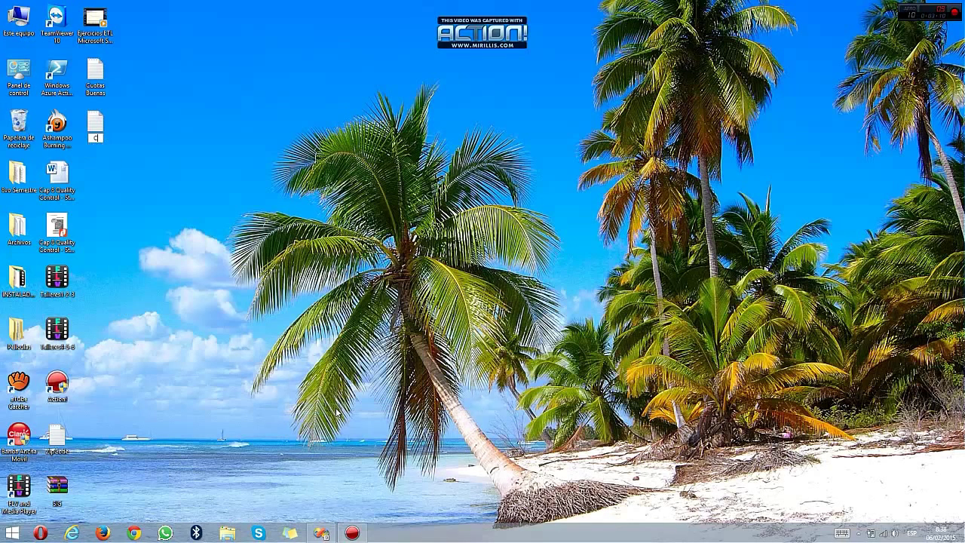
{"action": "type", "text": "uotas Malas"}
{"action": "key", "text": "Return"}
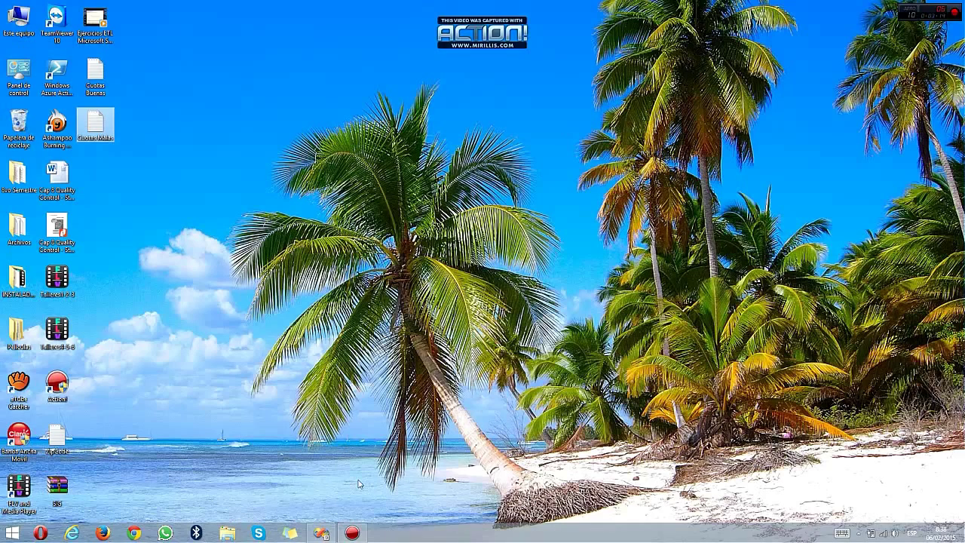
{"action": "left_click", "coordinate": [322, 533]}
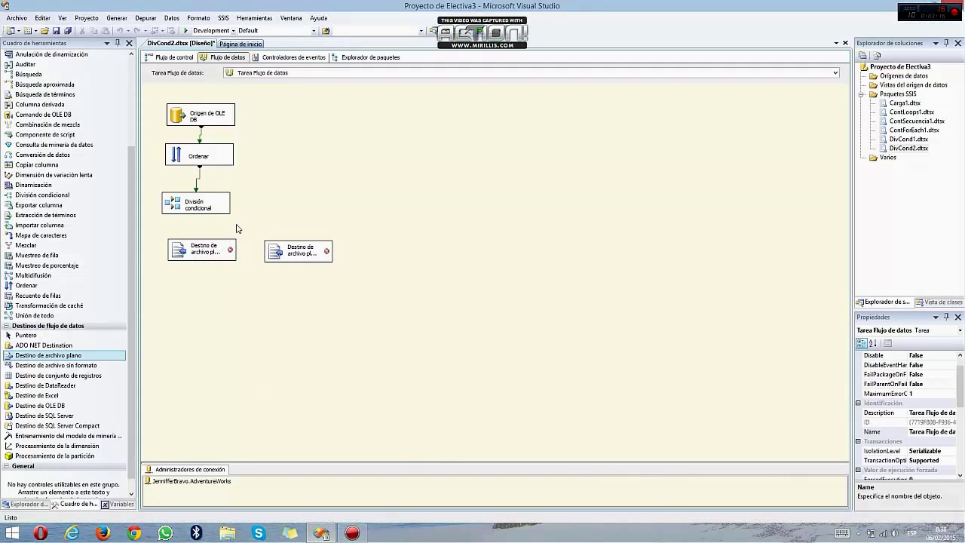
Connect the Buenas output of the División condicional to the first Destino de archivo plano.
{"action": "left_click", "coordinate": [200, 209]}
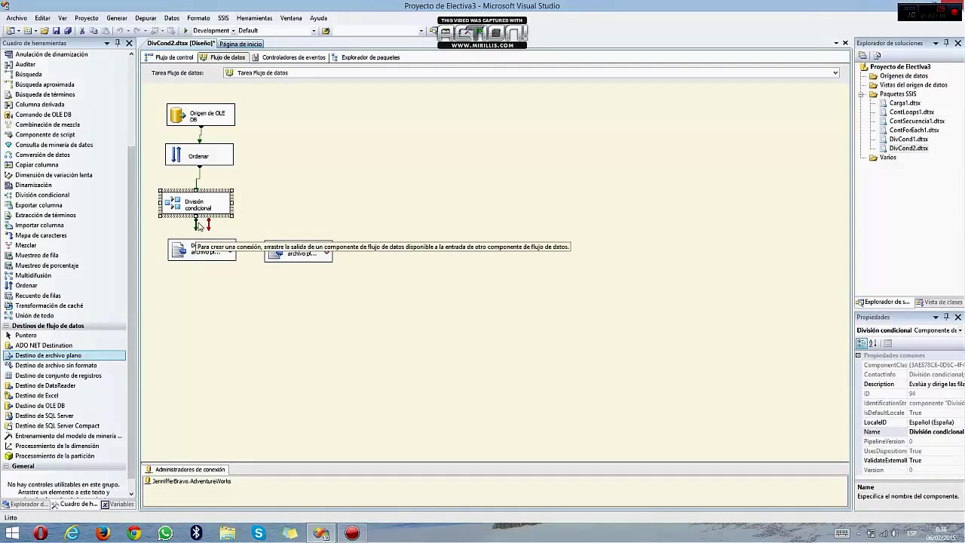
{"action": "left_click_drag", "start_coordinate": [197, 224], "coordinate": [202, 260]}
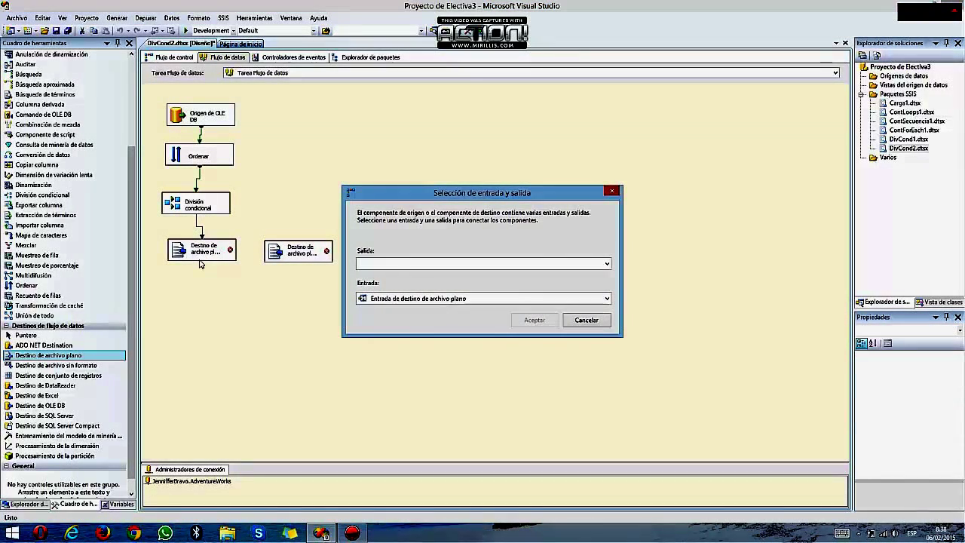
{"action": "left_click", "coordinate": [435, 266]}
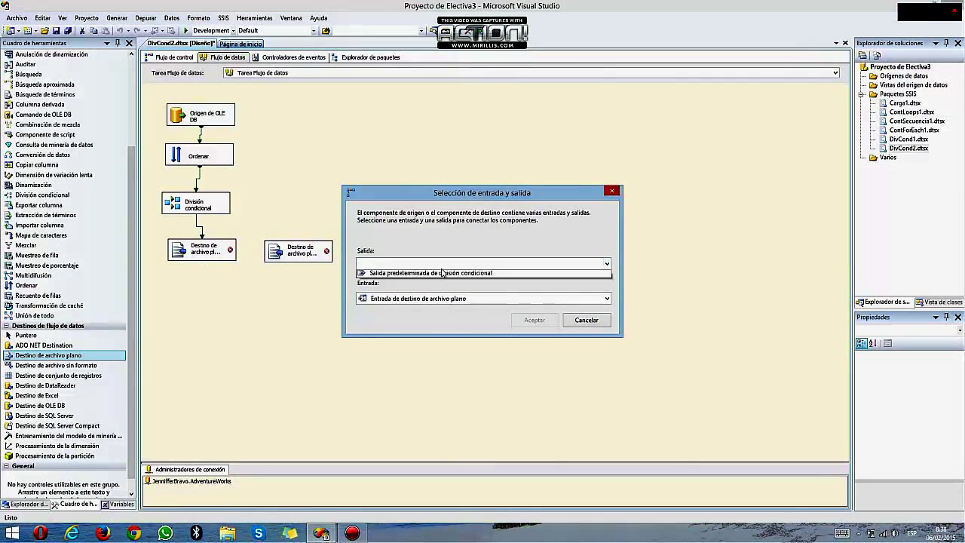
{"action": "left_click", "coordinate": [432, 263]}
{"action": "left_click", "coordinate": [433, 264]}
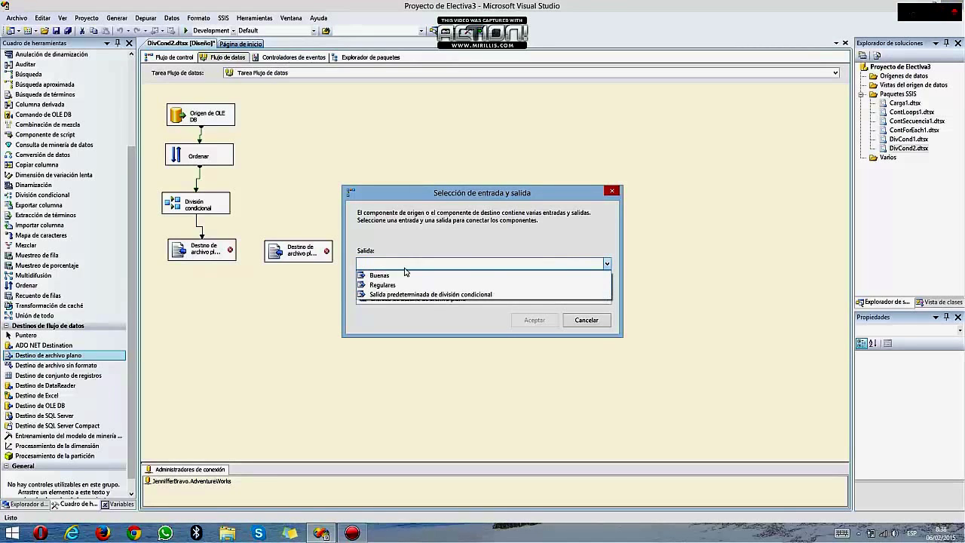
{"action": "left_click", "coordinate": [381, 275]}
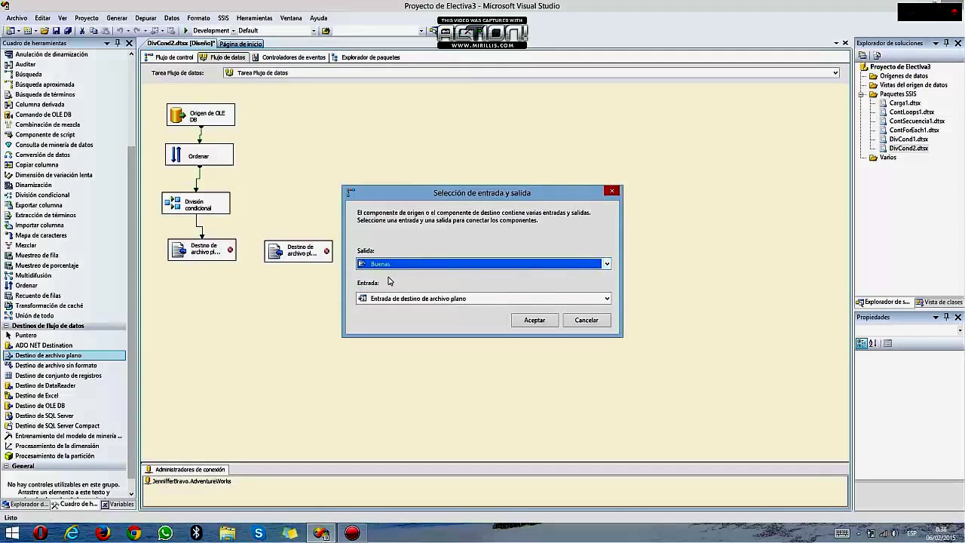
{"action": "left_click", "coordinate": [534, 321]}
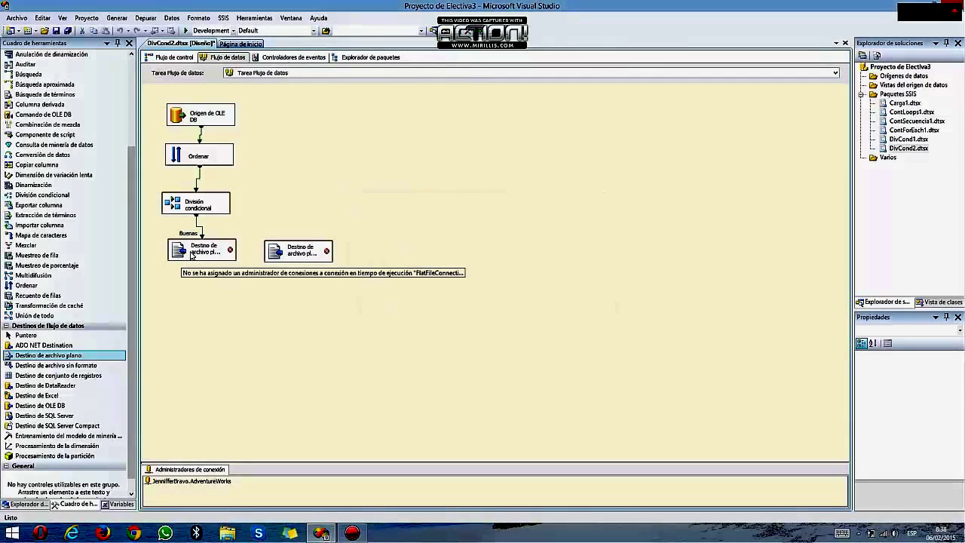
Start a new delimited flat file connection for the Buenas destination, using the desktop file Cuotas Buenas.
{"action": "double_click", "coordinate": [192, 255]}
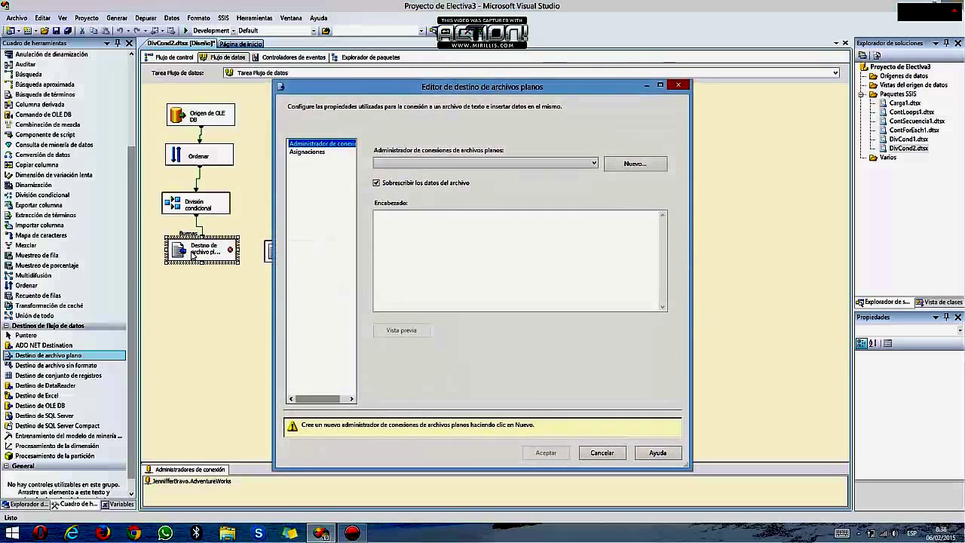
{"action": "left_click", "coordinate": [619, 166]}
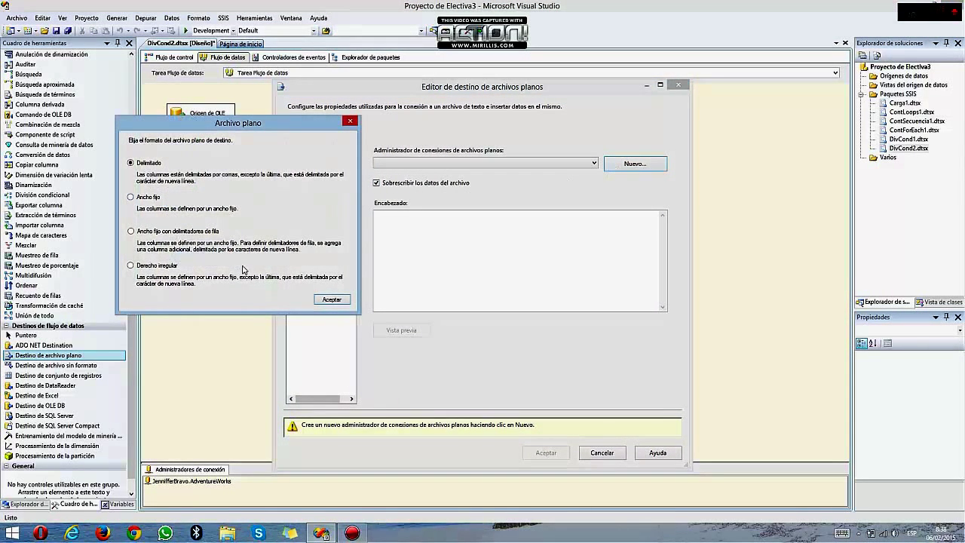
{"action": "left_click", "coordinate": [343, 300]}
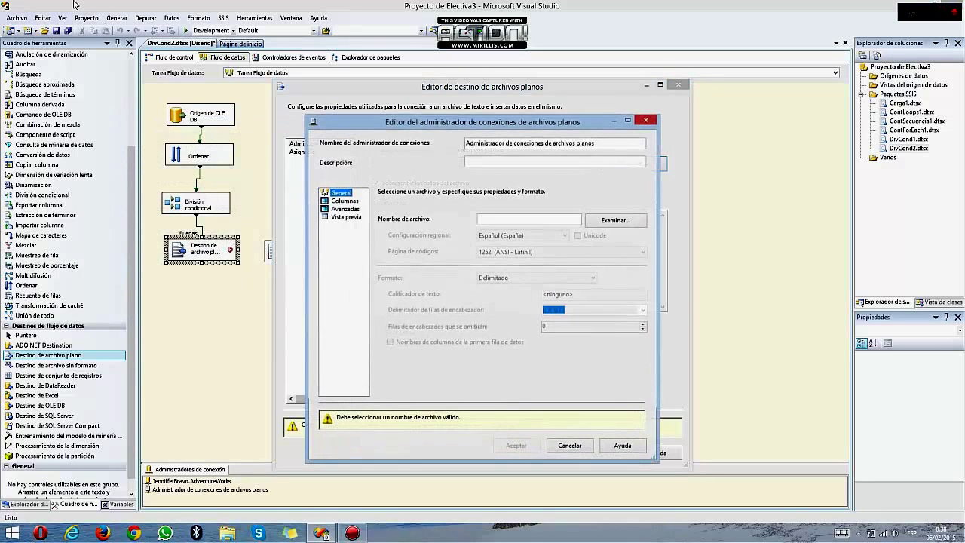
{"action": "left_click", "coordinate": [597, 220]}
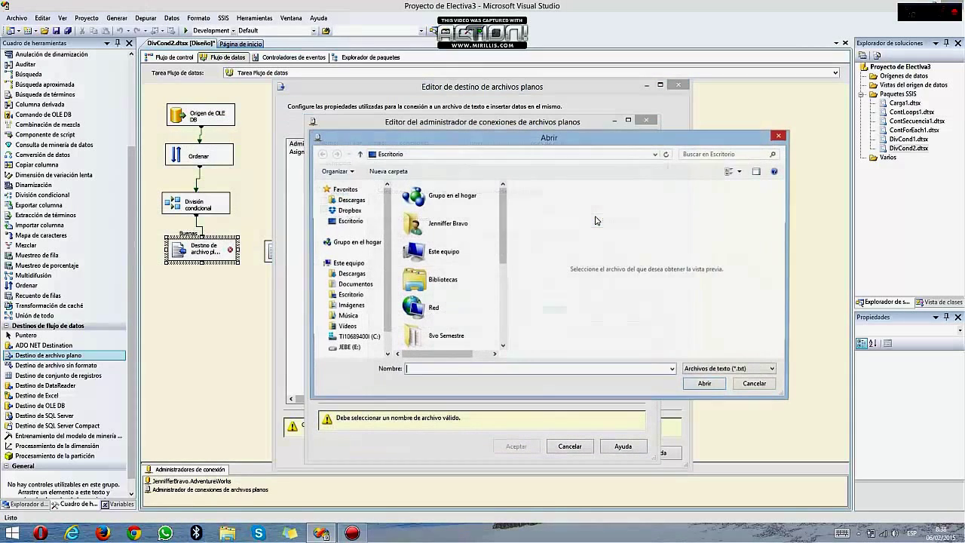
{"action": "scroll", "coordinate": [515, 292], "scroll_direction": "down", "scroll_amount": 5}
{"action": "scroll", "coordinate": [515, 292], "scroll_direction": "down", "scroll_amount": 1}
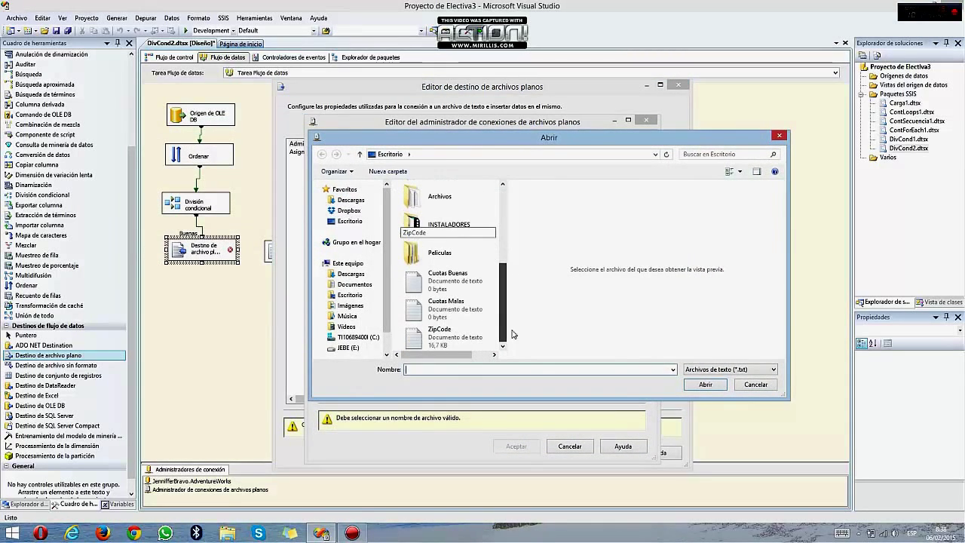
{"action": "double_click", "coordinate": [455, 285]}
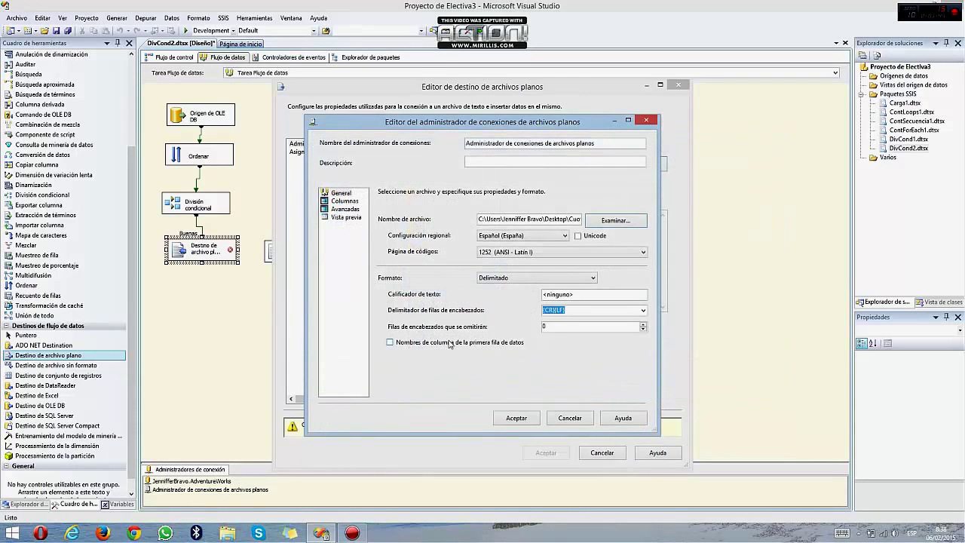
Try the option that takes column names from the first data row and check its effect on the connection's columns.
{"action": "left_click", "coordinate": [448, 343]}
{"action": "left_click", "coordinate": [448, 343]}
{"action": "left_click", "coordinate": [391, 343]}
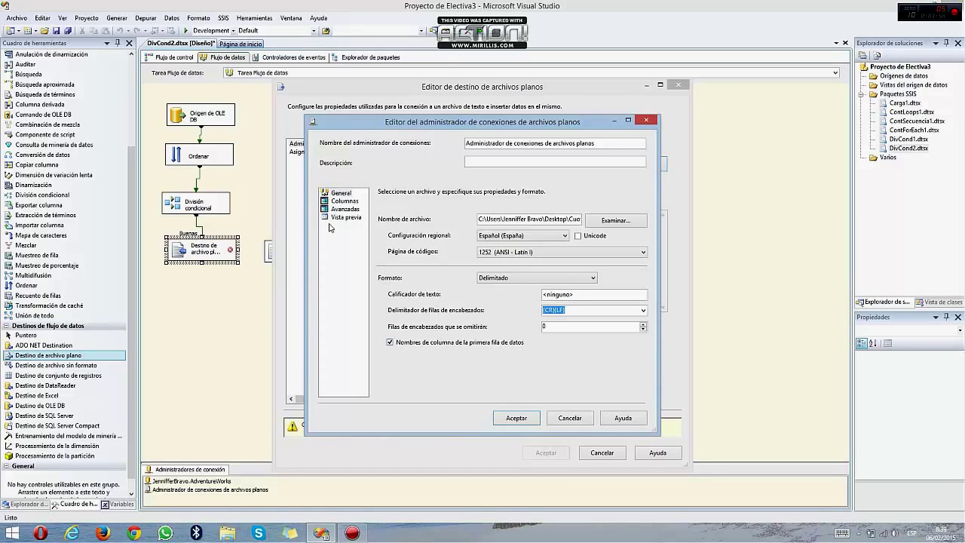
{"action": "left_click", "coordinate": [344, 202]}
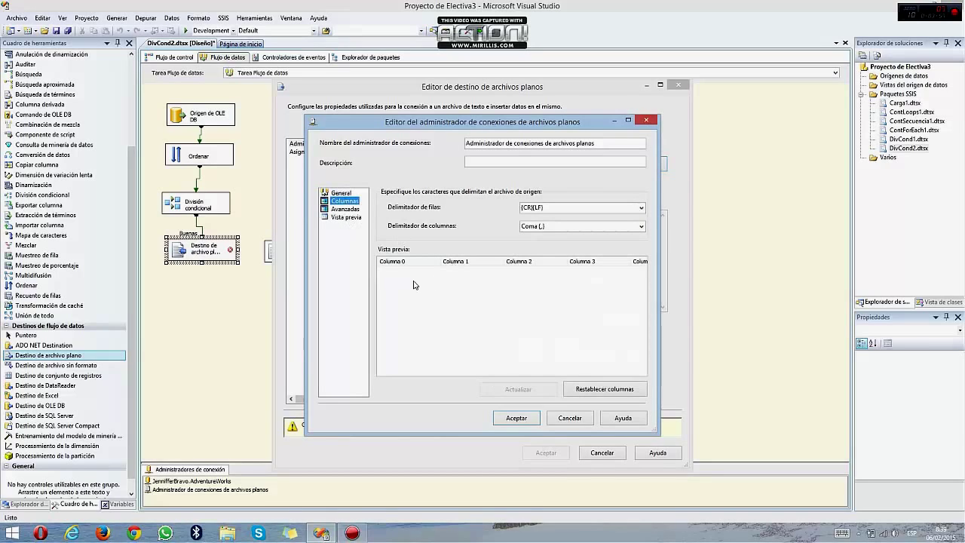
{"action": "left_click", "coordinate": [340, 193]}
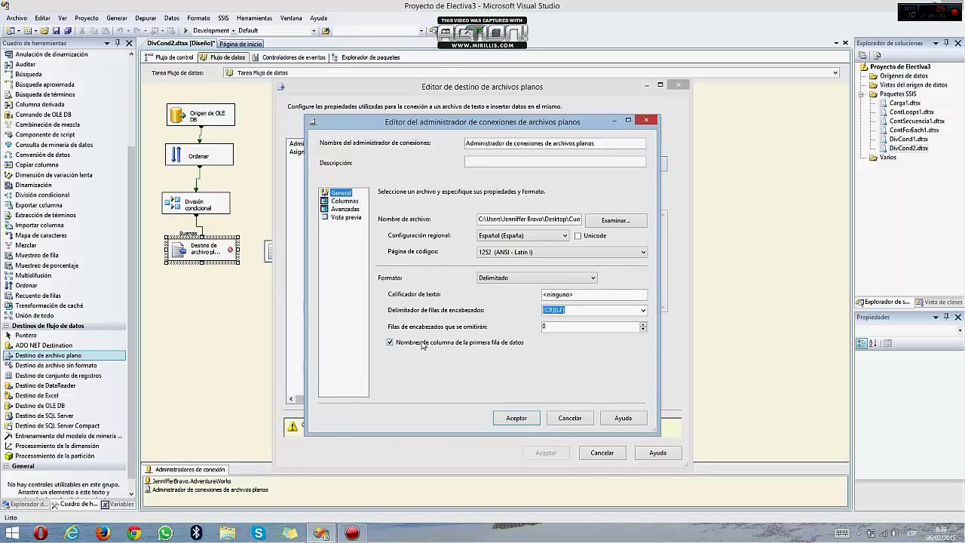
{"action": "left_click", "coordinate": [422, 345]}
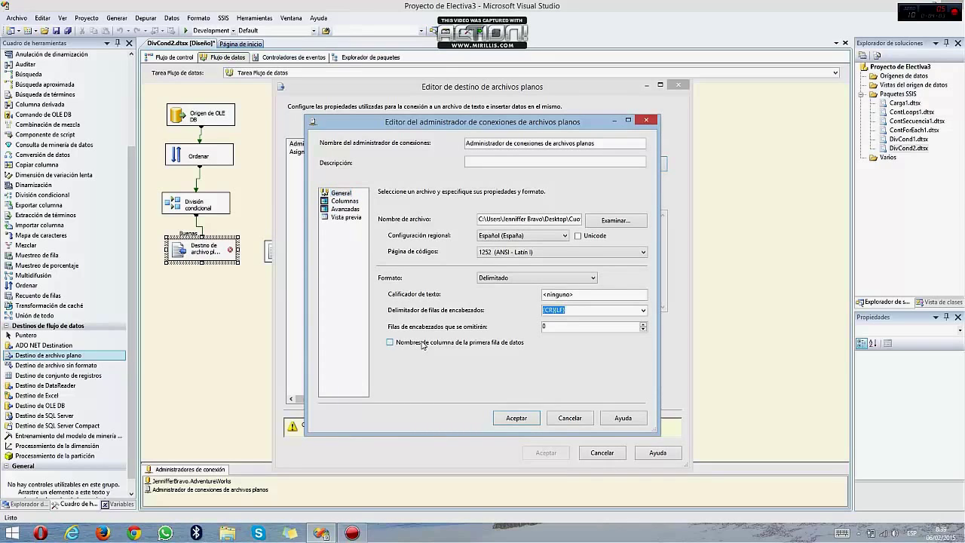
{"action": "left_click", "coordinate": [344, 201]}
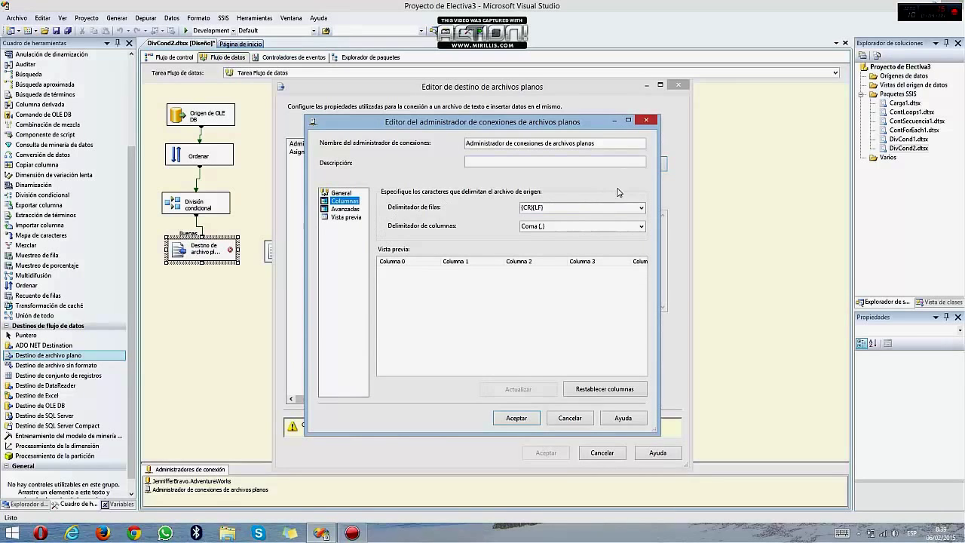
Discard the new flat file connection and destination settings, and delete the Buenas path below the División condicional.
{"action": "left_click", "coordinate": [643, 120]}
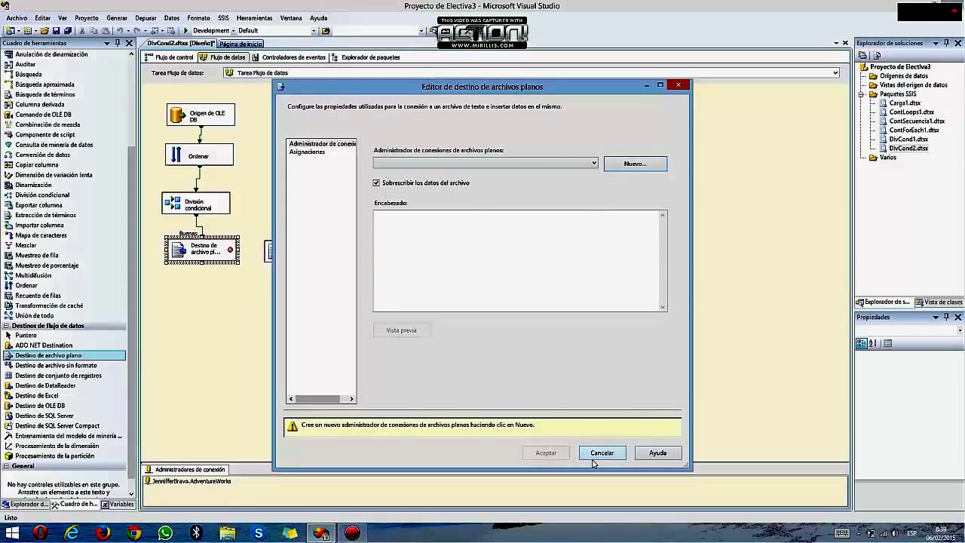
{"action": "left_click", "coordinate": [595, 455]}
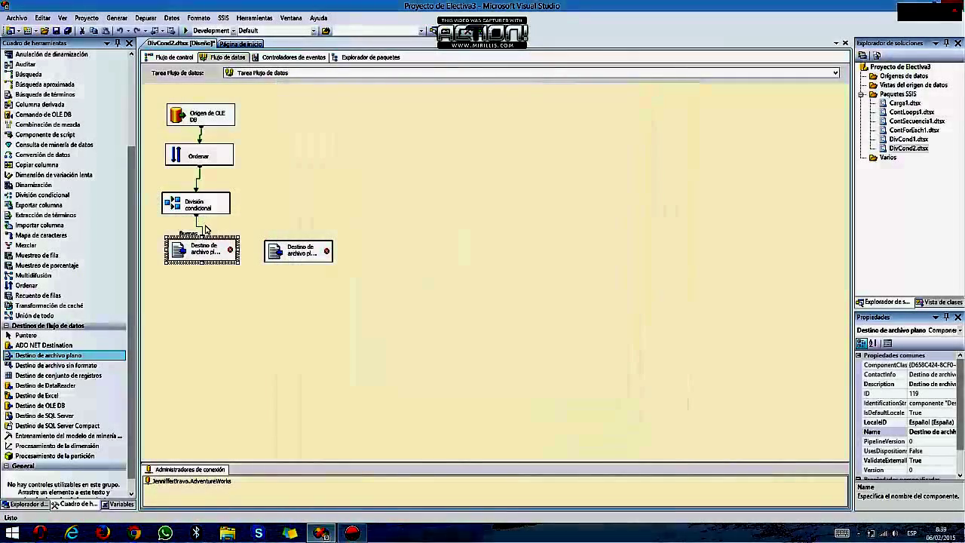
{"action": "left_click", "coordinate": [198, 223]}
{"action": "key", "text": "Delete"}
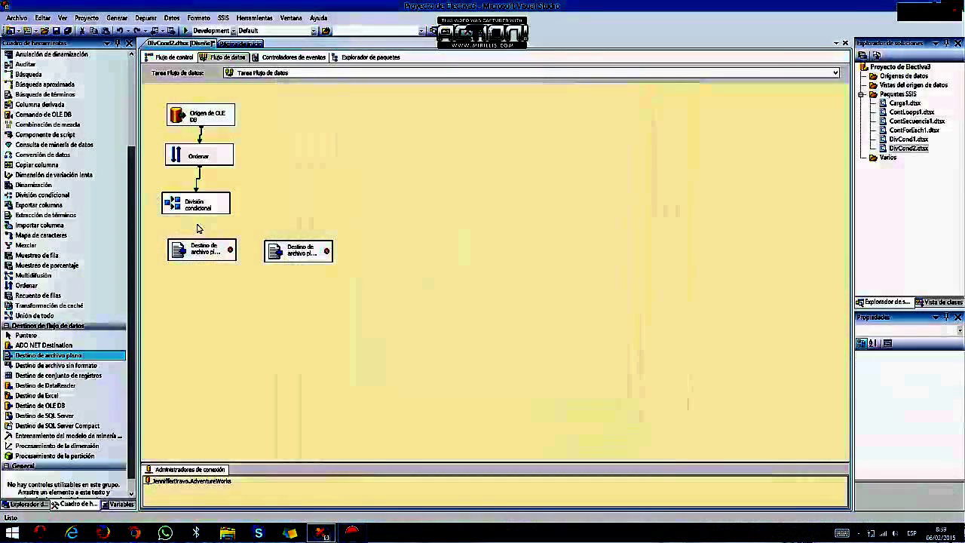
Link the División condicional to the first Destino de archivo plano again, choosing Buenas as the output.
{"action": "left_click", "coordinate": [196, 207]}
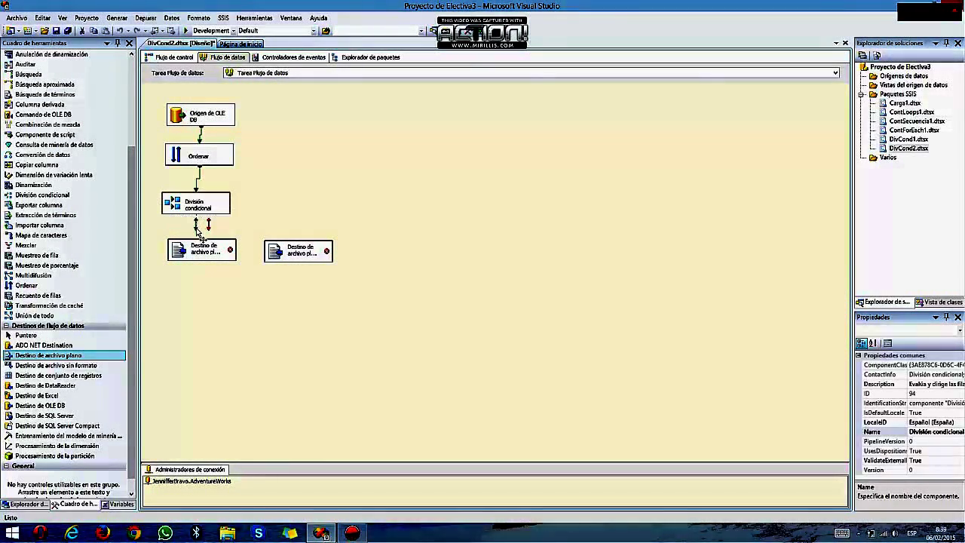
{"action": "left_click_drag", "start_coordinate": [198, 230], "coordinate": [201, 249]}
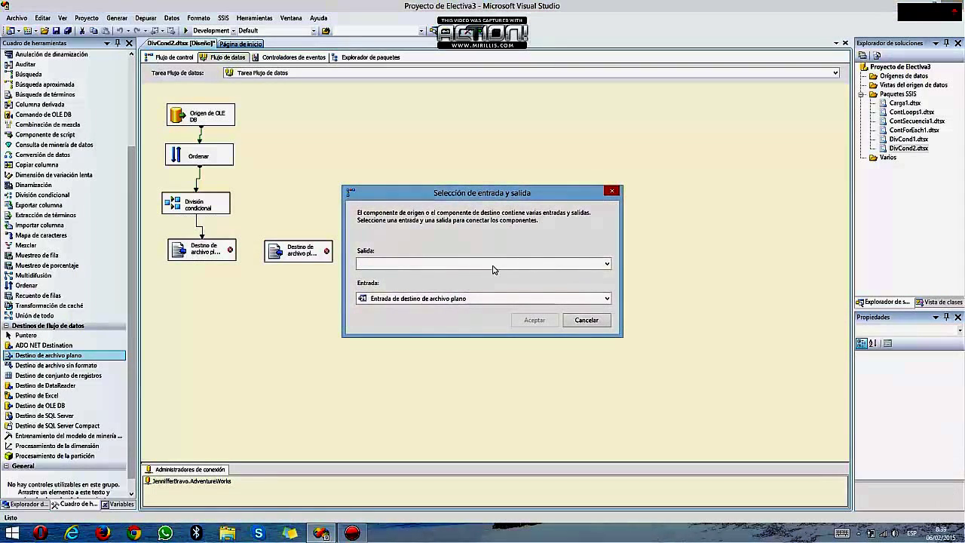
{"action": "left_click", "coordinate": [493, 264]}
{"action": "left_click", "coordinate": [494, 273]}
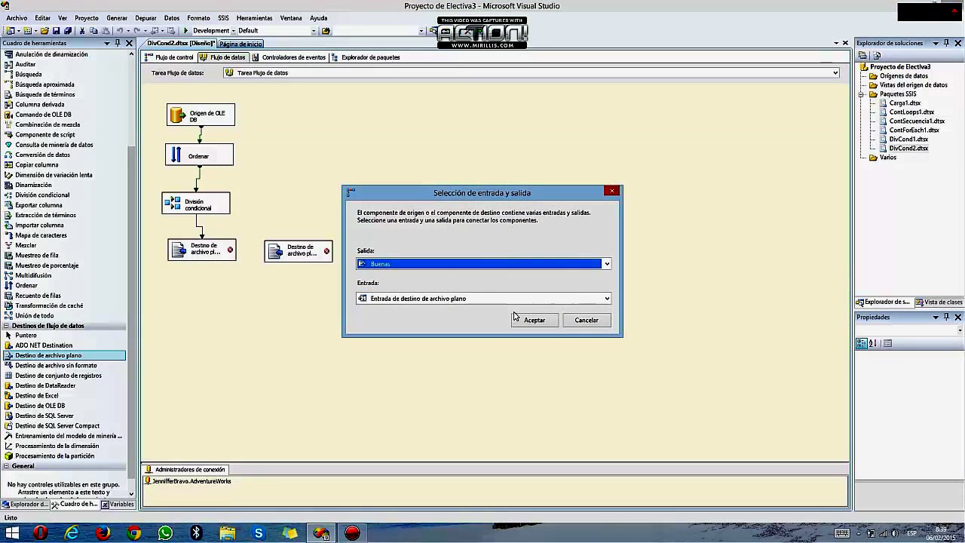
{"action": "left_click", "coordinate": [533, 320]}
Create a delimited flat file connection manager for the Buenas destination that points to the desktop file Cuotas Buenas.
{"action": "double_click", "coordinate": [190, 251]}
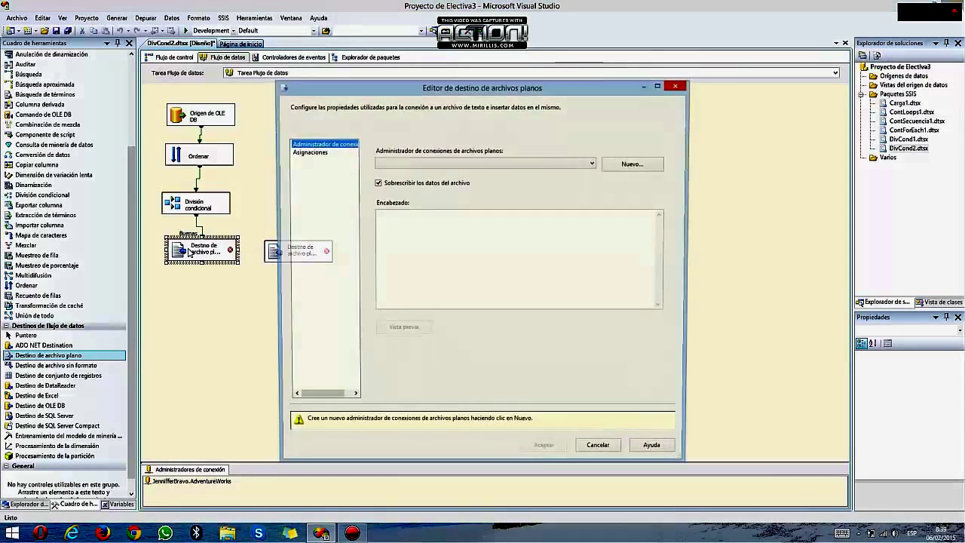
{"action": "left_click", "coordinate": [626, 164]}
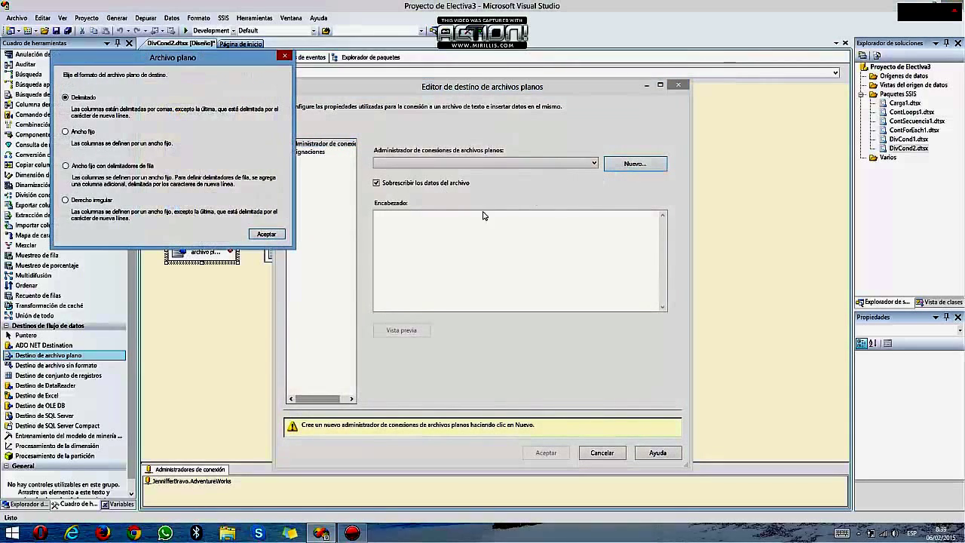
{"action": "left_click", "coordinate": [266, 233]}
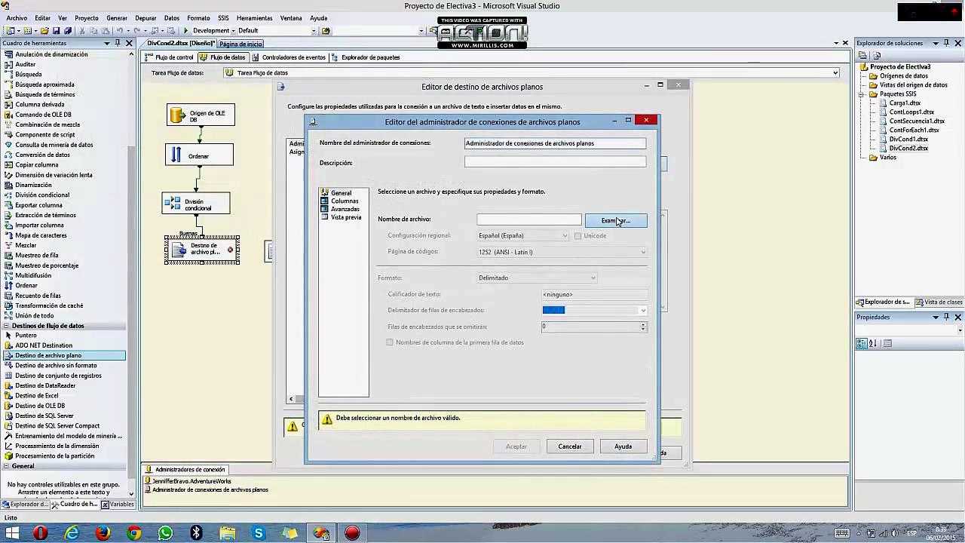
{"action": "left_click", "coordinate": [617, 220]}
{"action": "left_click_drag", "start_coordinate": [504, 230], "coordinate": [504, 313]}
{"action": "double_click", "coordinate": [464, 291]}
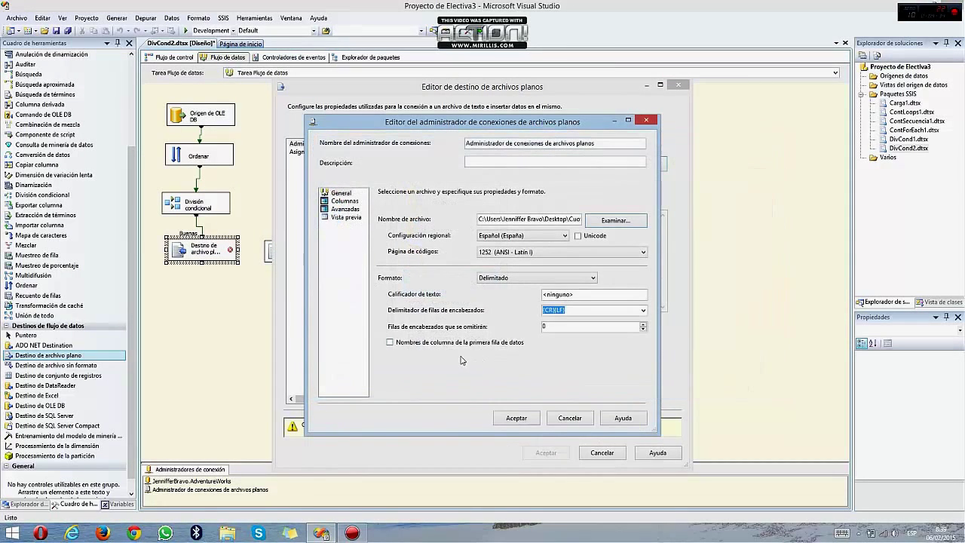
Accept the flat file connection after reviewing its column properties and preview, and confirm the destination's column mappings.
{"action": "left_click", "coordinate": [391, 343]}
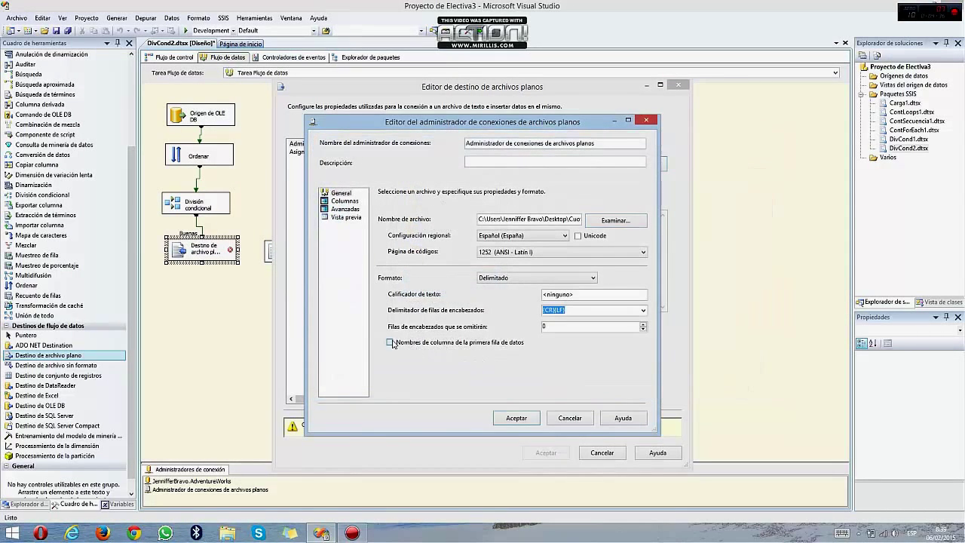
{"action": "left_click", "coordinate": [345, 209]}
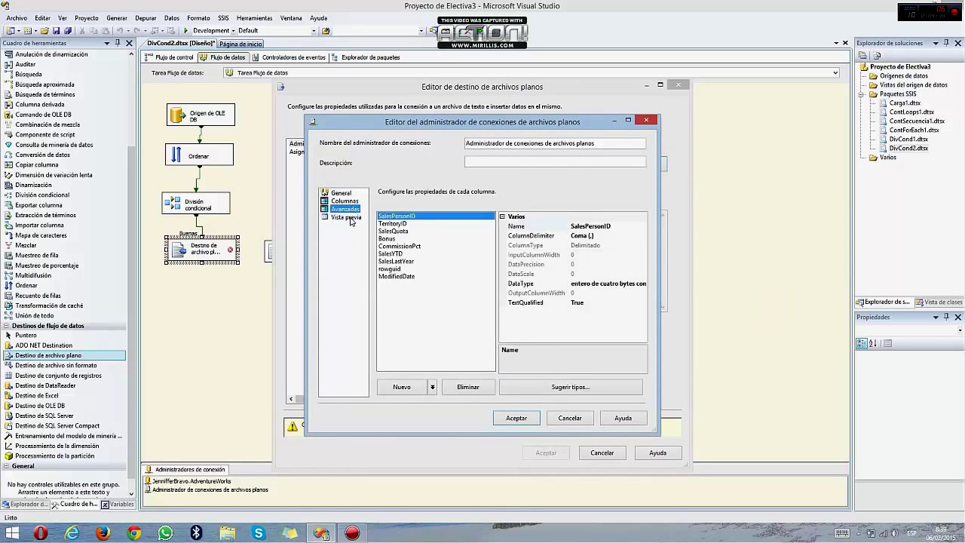
{"action": "left_click", "coordinate": [350, 218]}
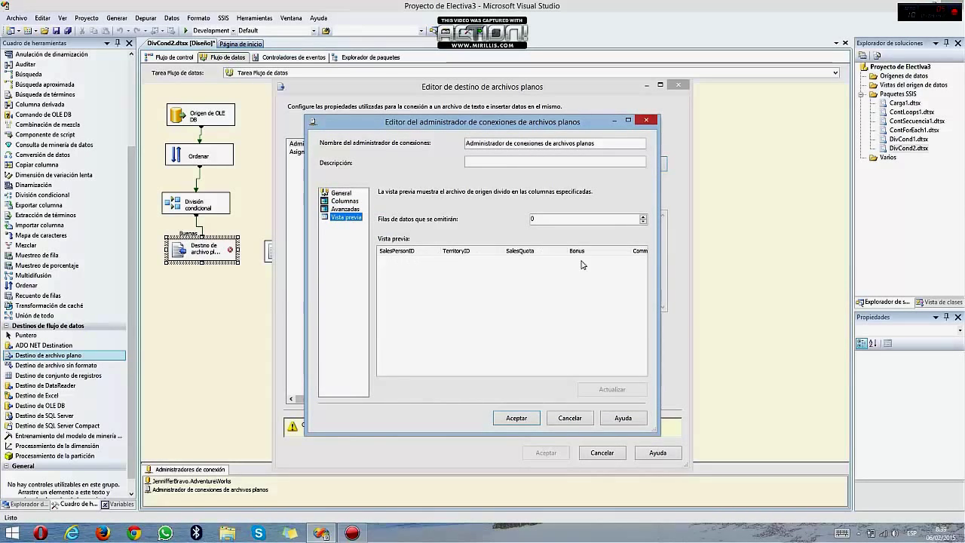
{"action": "left_click", "coordinate": [516, 417]}
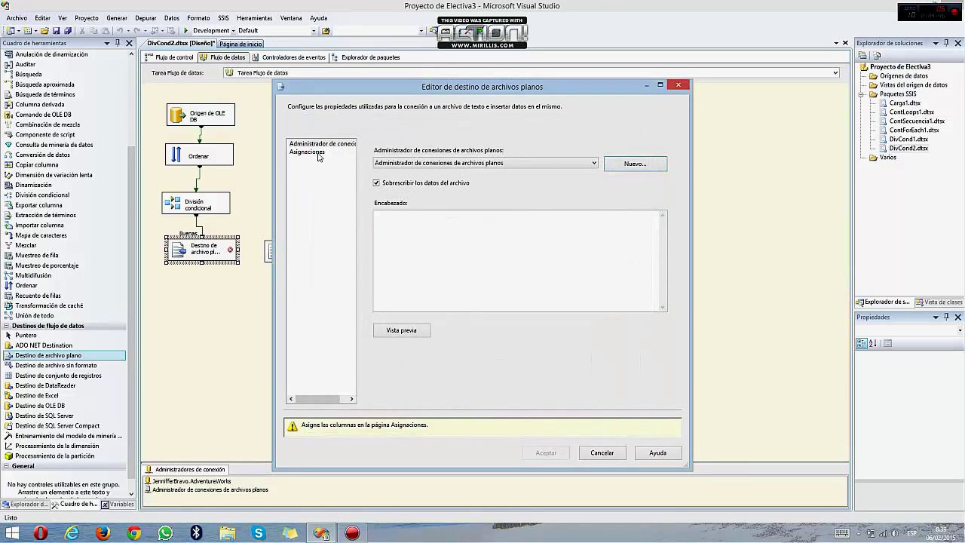
{"action": "left_click", "coordinate": [307, 152]}
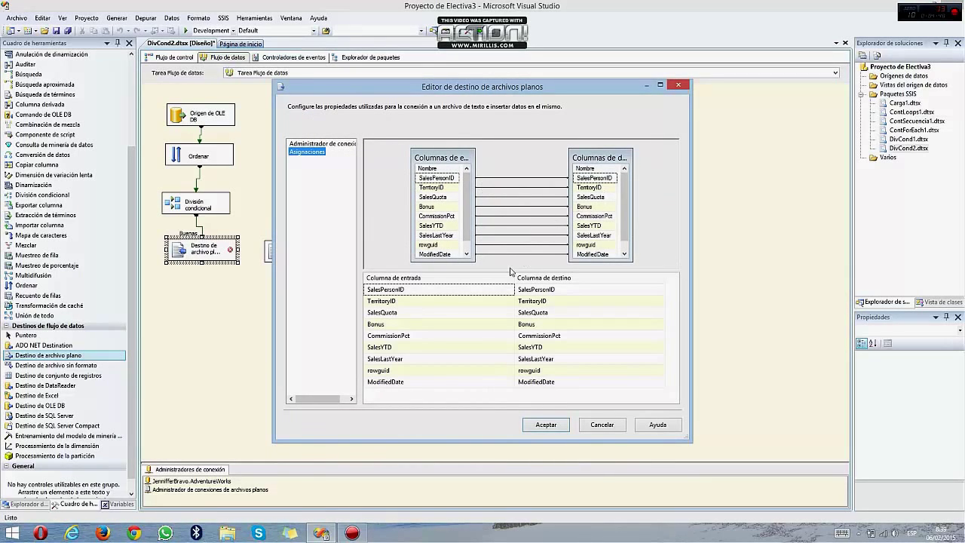
{"action": "left_click", "coordinate": [545, 425]}
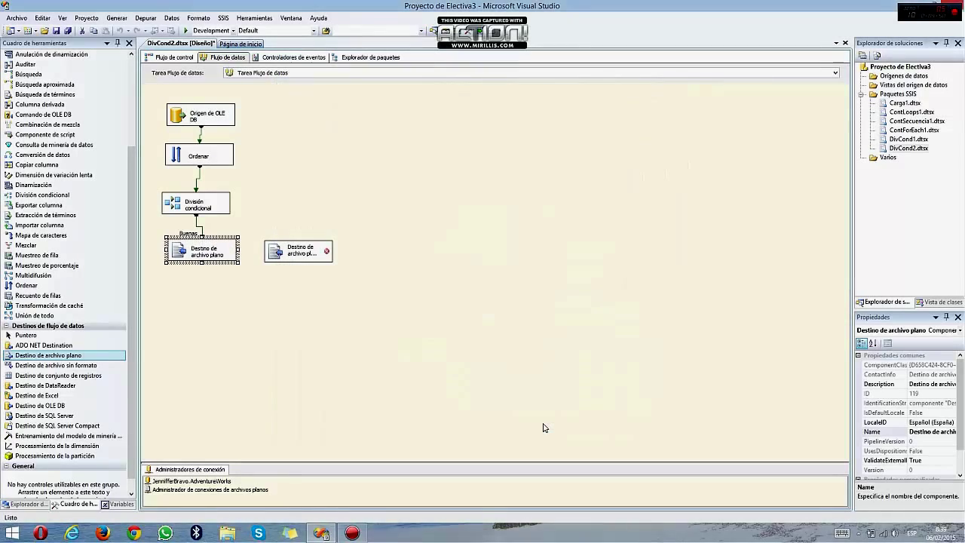
{"action": "left_click", "coordinate": [198, 204]}
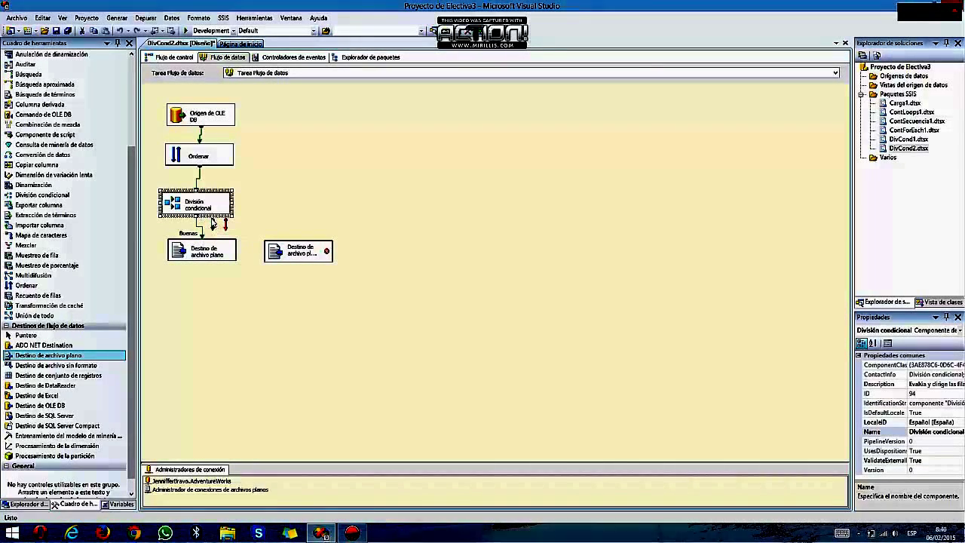
{"action": "mouse_move", "coordinate": [224, 223]}
{"action": "left_mouse_down"}
{"action": "mouse_move", "coordinate": [226, 240]}
{"action": "mouse_move", "coordinate": [279, 251]}
{"action": "left_mouse_up"}
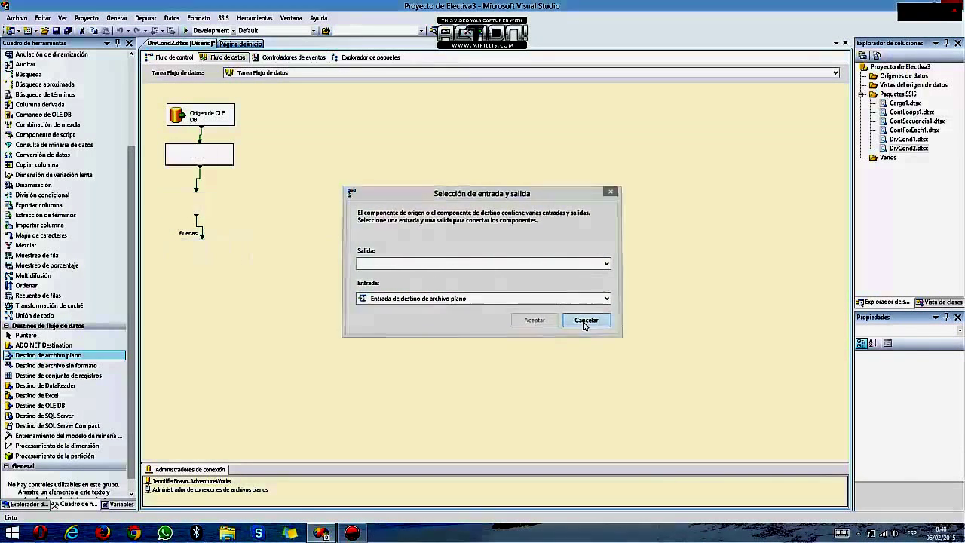
{"action": "left_click", "coordinate": [586, 321]}
Link the División condicional to the second Destino de archivo plano, choosing Regulares as the output.
{"action": "left_click", "coordinate": [214, 216]}
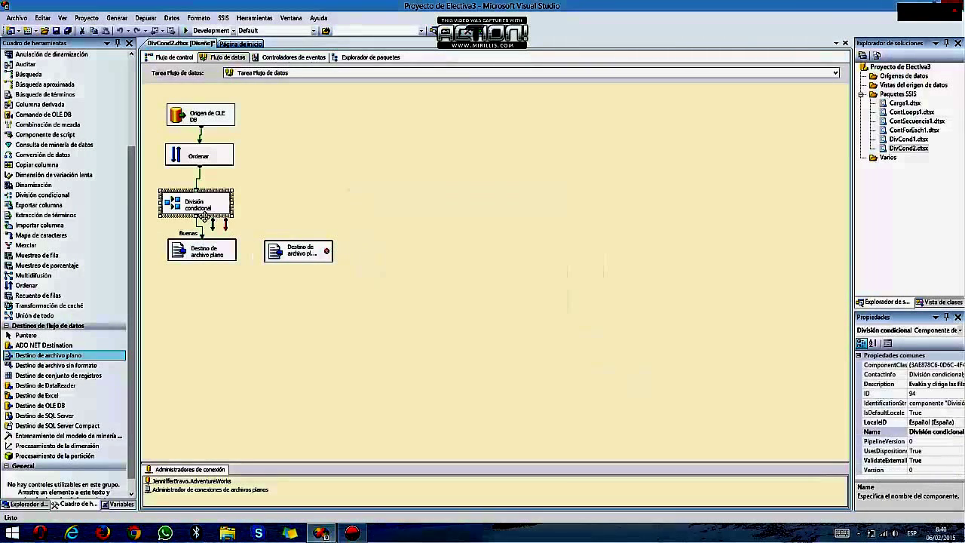
{"action": "left_click_drag", "start_coordinate": [212, 230], "coordinate": [292, 249]}
{"action": "left_click", "coordinate": [405, 271]}
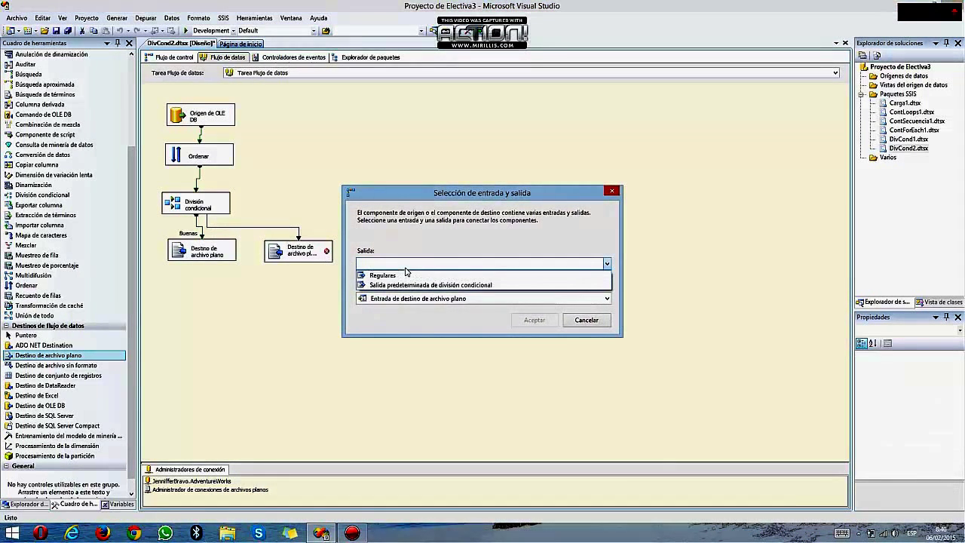
{"action": "left_click", "coordinate": [407, 272]}
{"action": "left_click", "coordinate": [519, 323]}
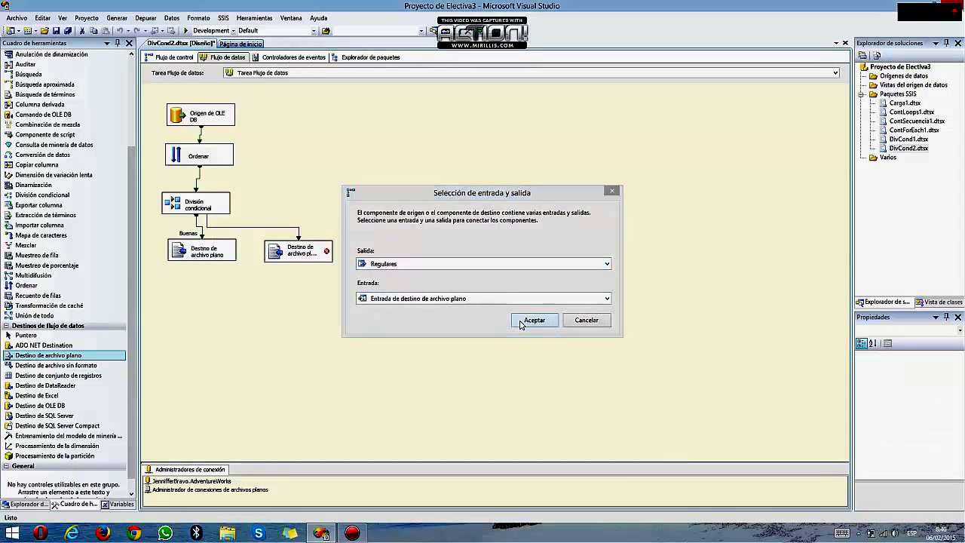
Create a delimited flat file connection manager for the Regulares destination using the desktop file Cuotas Malas, with column names in the first data row.
{"action": "double_click", "coordinate": [300, 254]}
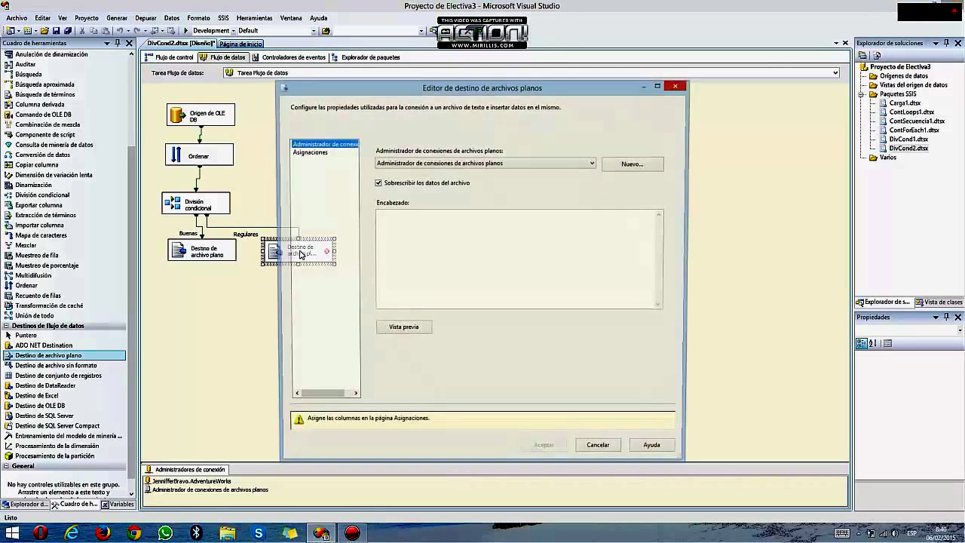
{"action": "left_click", "coordinate": [635, 163]}
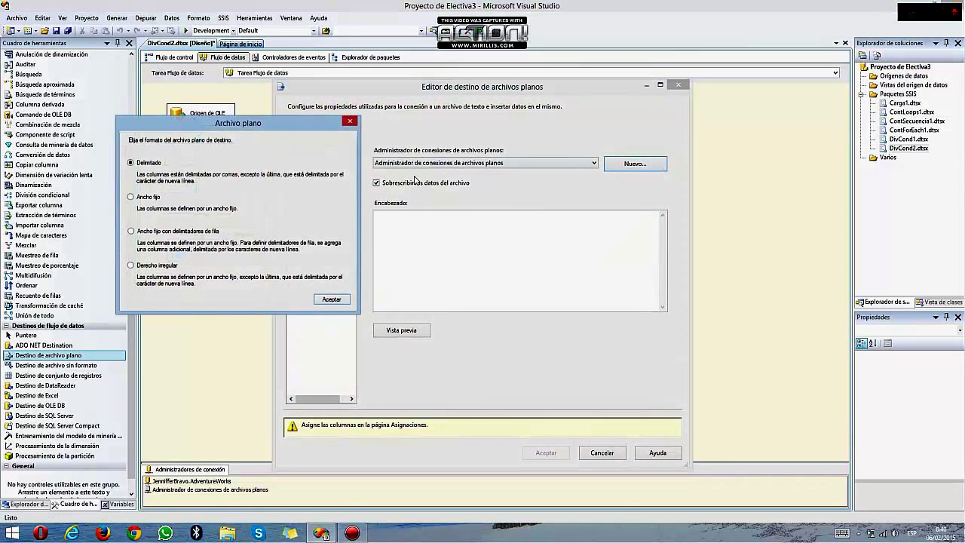
{"action": "left_click", "coordinate": [336, 302]}
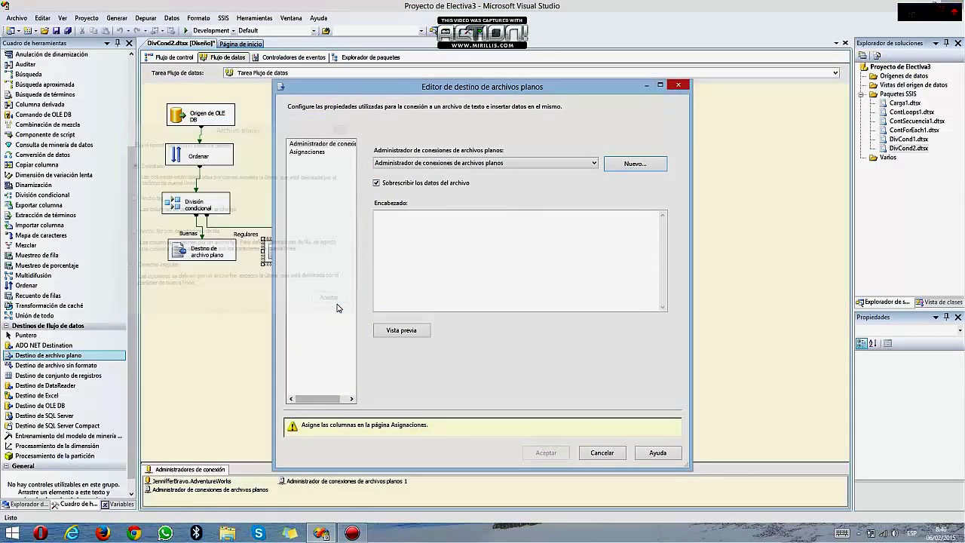
{"action": "left_click", "coordinate": [614, 219]}
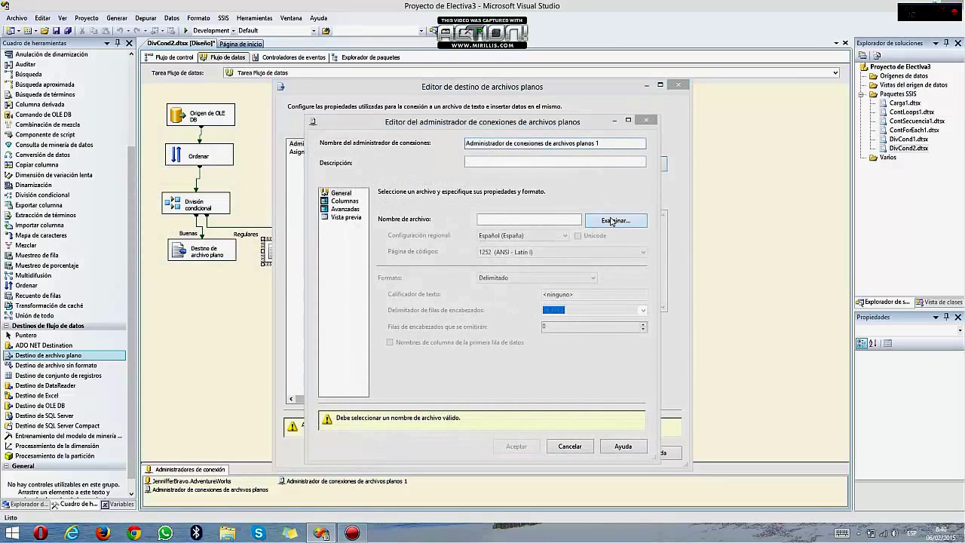
{"action": "left_click_drag", "start_coordinate": [504, 250], "coordinate": [504, 332]}
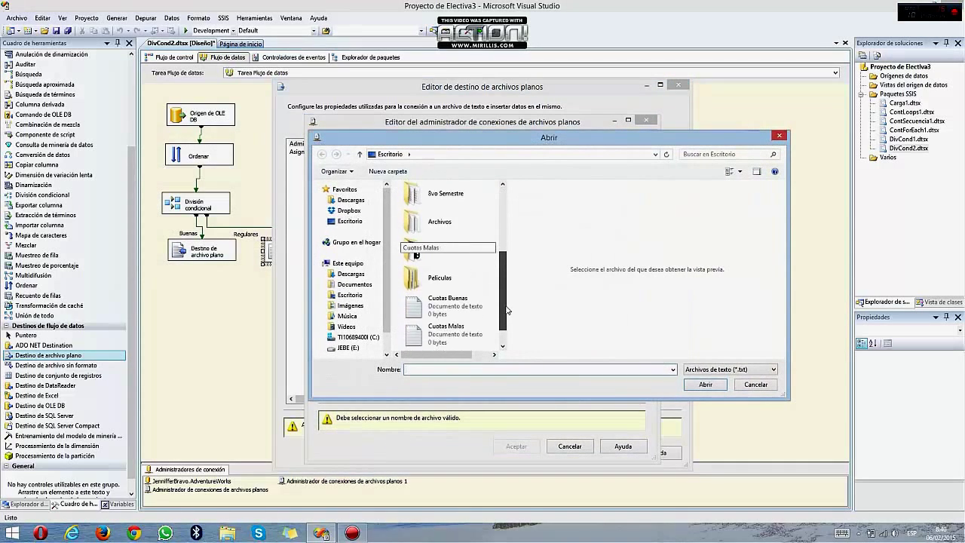
{"action": "left_click", "coordinate": [466, 310]}
{"action": "double_click", "coordinate": [466, 310]}
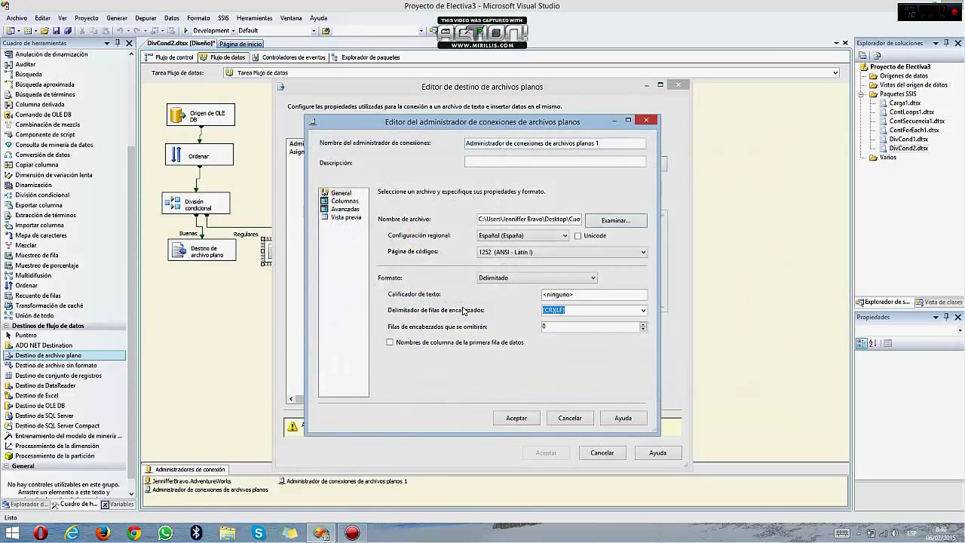
{"action": "left_click", "coordinate": [391, 342]}
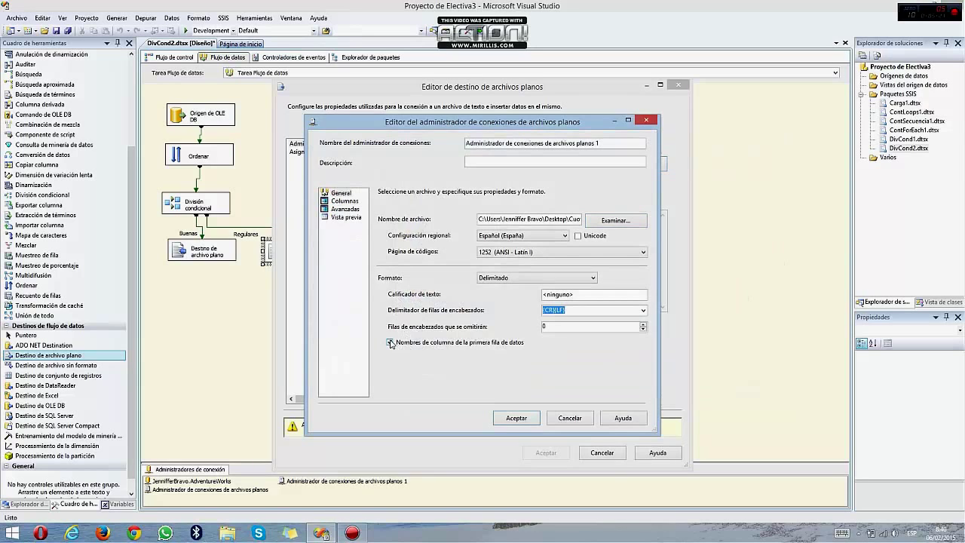
Accept the Cuotas Malas connection after checking its preview, and confirm the Regulares destination's column mappings.
{"action": "left_click", "coordinate": [347, 217]}
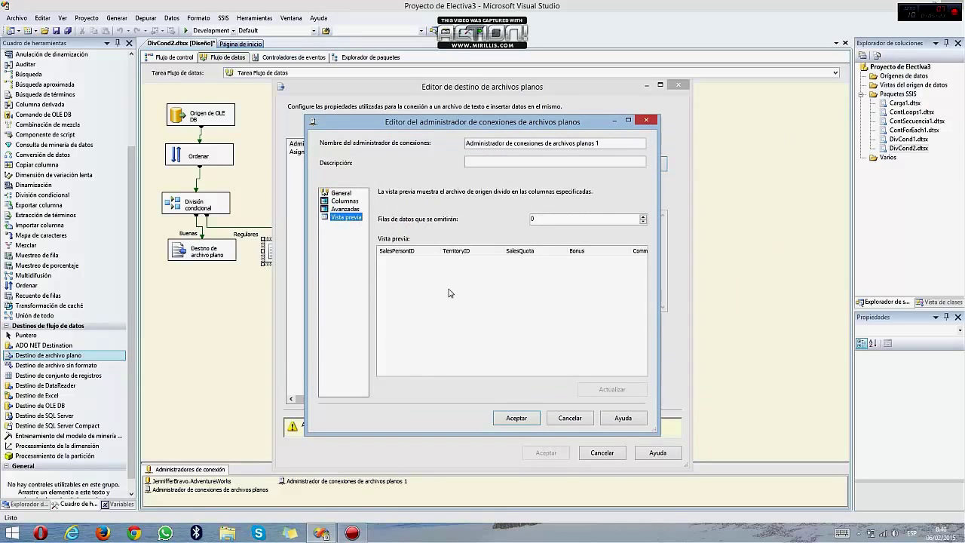
{"action": "left_click", "coordinate": [516, 419]}
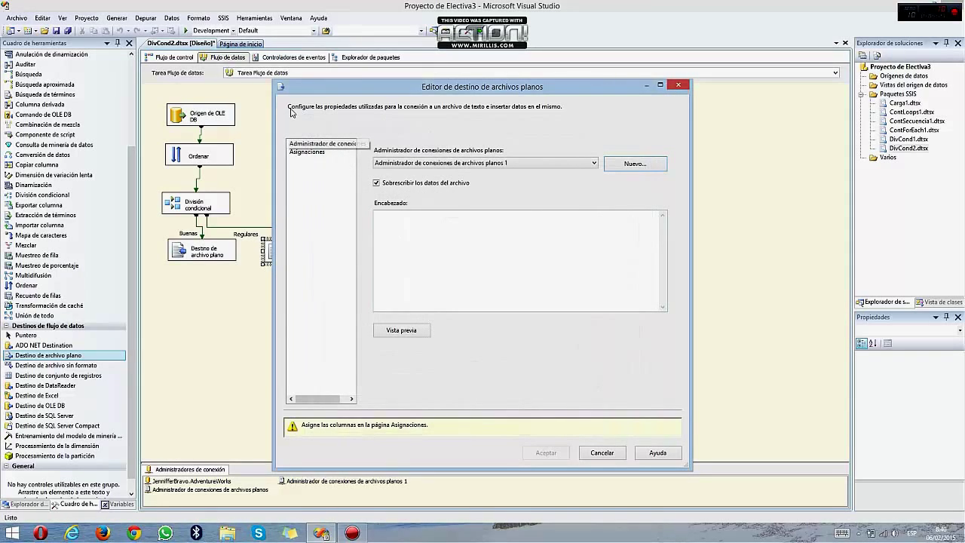
{"action": "left_click", "coordinate": [313, 152]}
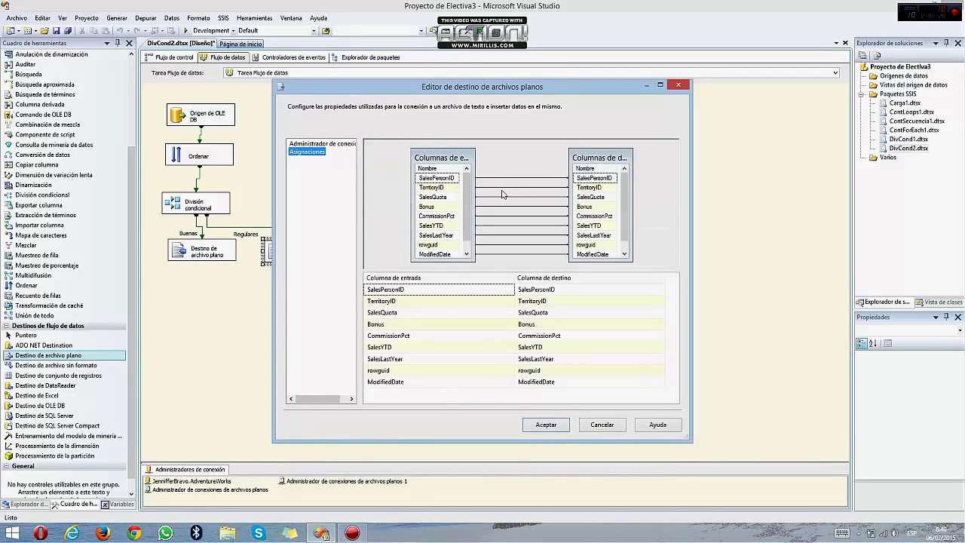
{"action": "left_click", "coordinate": [543, 426]}
{"action": "left_click", "coordinate": [308, 274]}
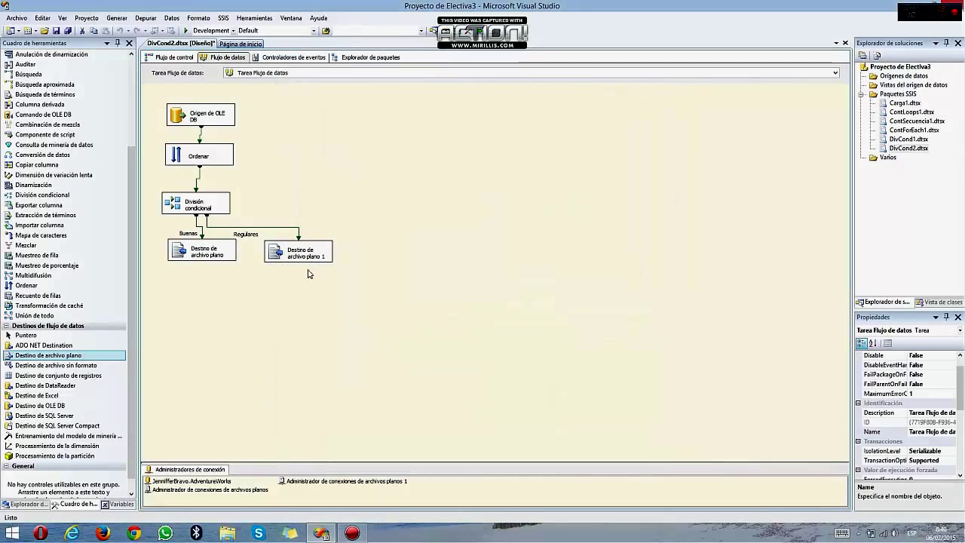
Save the project and run the DivCond2 package, then stop debugging to return to design mode.
{"action": "left_click", "coordinate": [67, 31]}
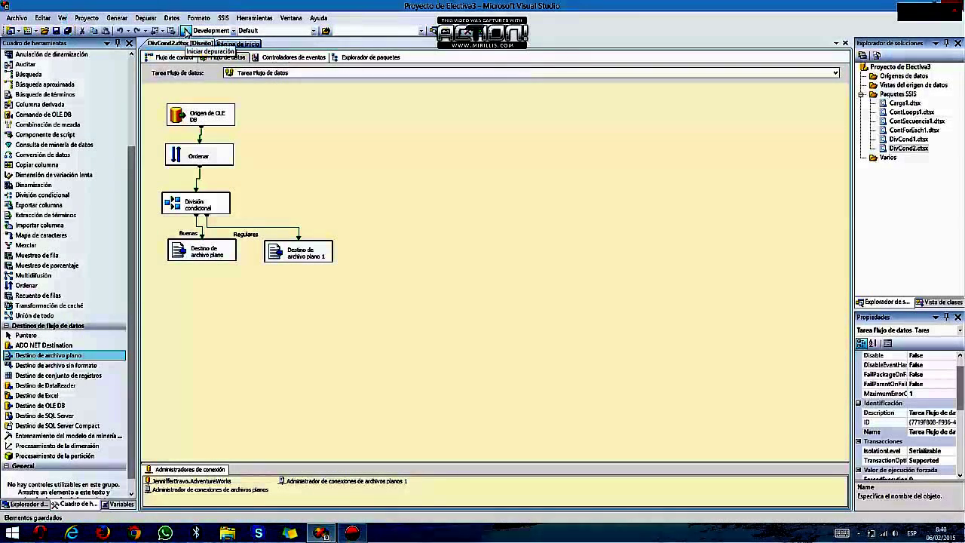
{"action": "left_click", "coordinate": [185, 31]}
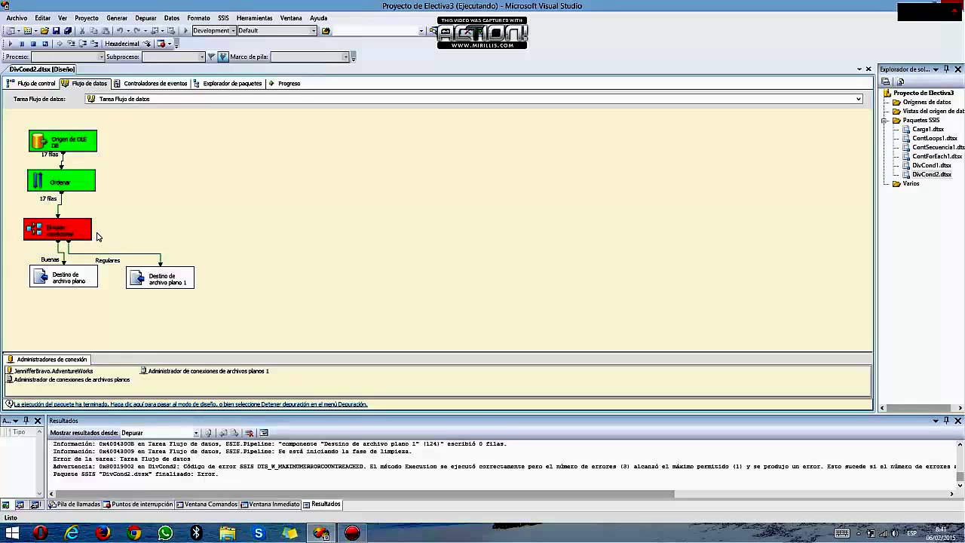
{"action": "left_click", "coordinate": [34, 44]}
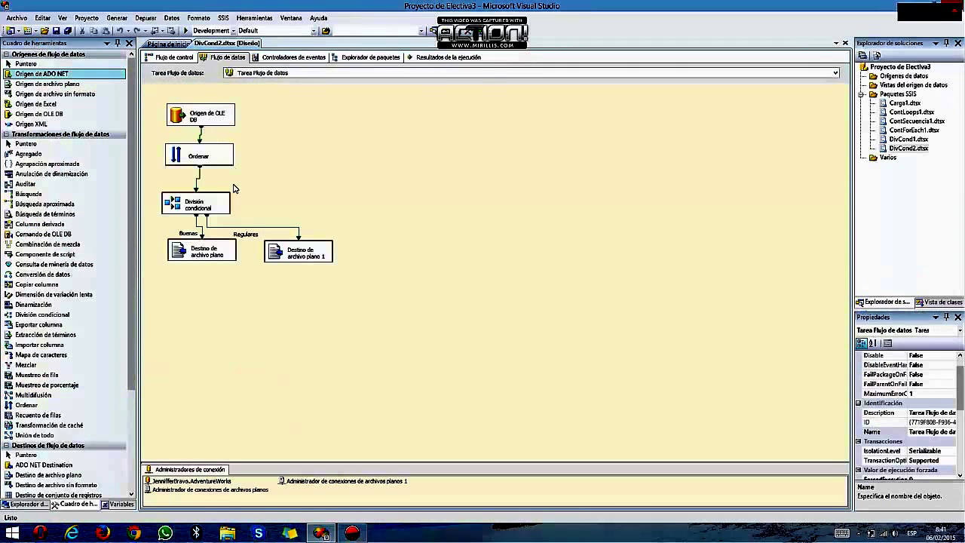
In the División condicional's error output configuration, set the Error handling of both Buenas and Regulares to Omitir error.
{"action": "left_click", "coordinate": [218, 209]}
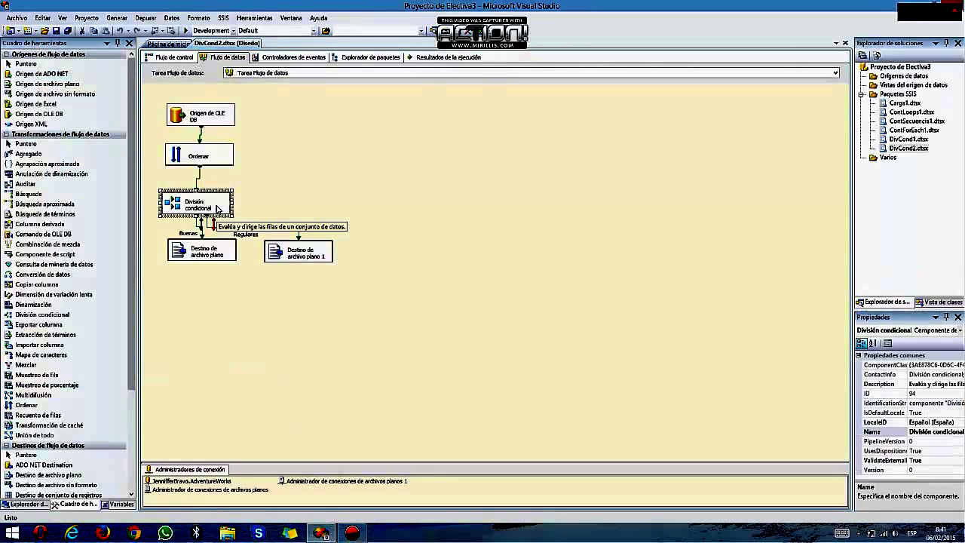
{"action": "double_click", "coordinate": [220, 217]}
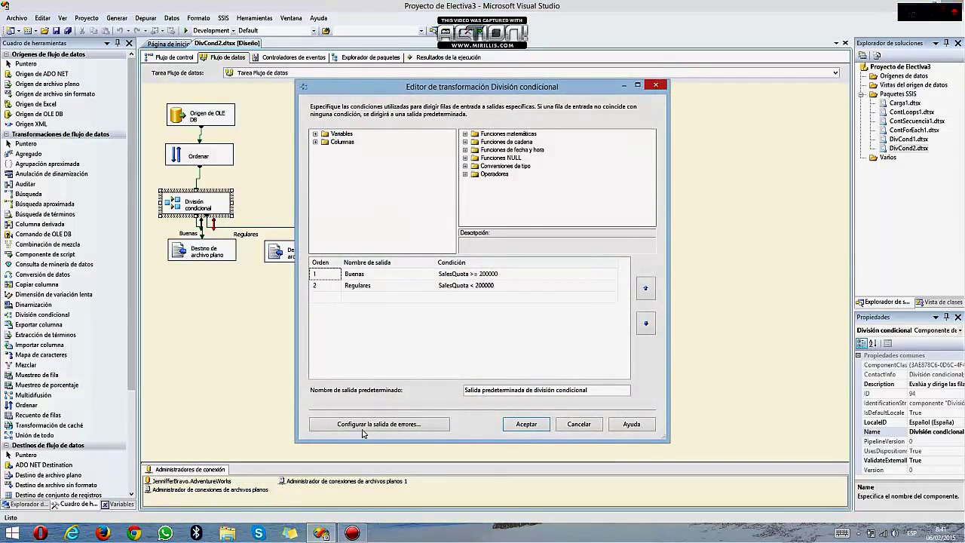
{"action": "left_click", "coordinate": [352, 426]}
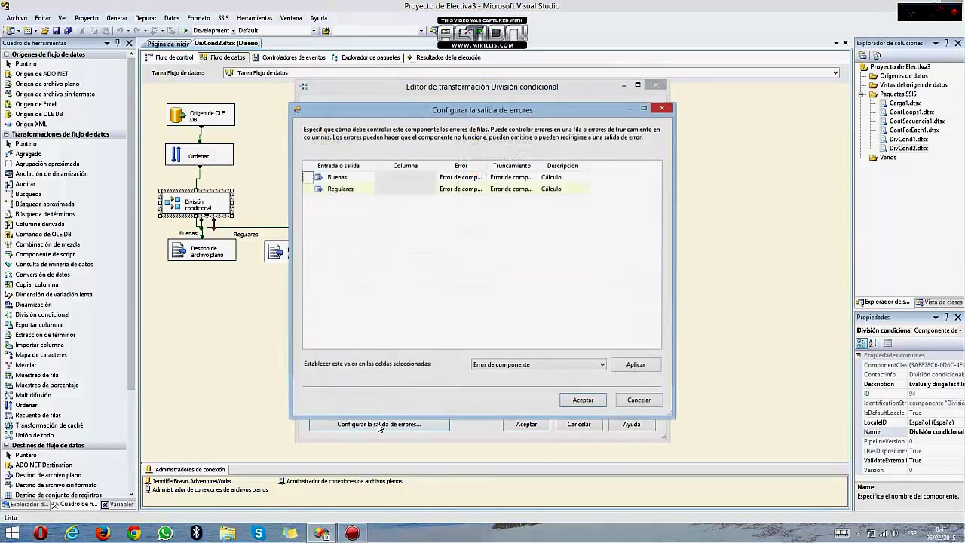
{"action": "left_click", "coordinate": [479, 188]}
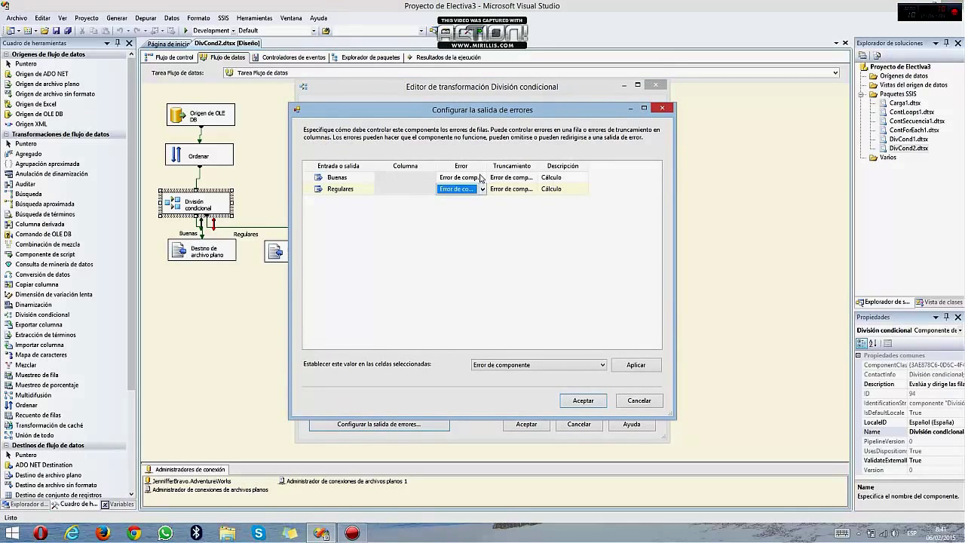
{"action": "left_click", "coordinate": [480, 178]}
{"action": "left_click", "coordinate": [483, 177]}
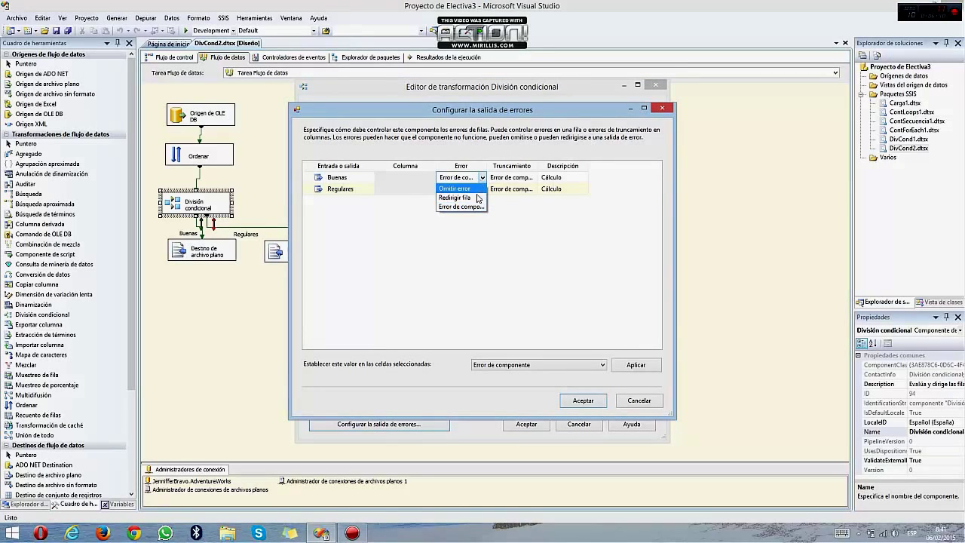
{"action": "left_click", "coordinate": [475, 193]}
{"action": "left_click", "coordinate": [481, 192]}
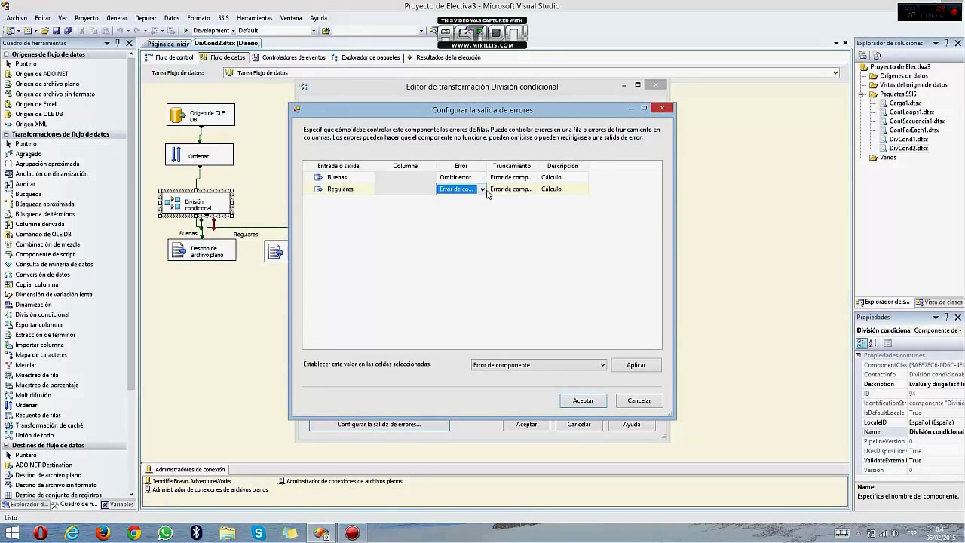
{"action": "left_click", "coordinate": [489, 191]}
{"action": "left_click", "coordinate": [483, 190]}
{"action": "left_click", "coordinate": [483, 189]}
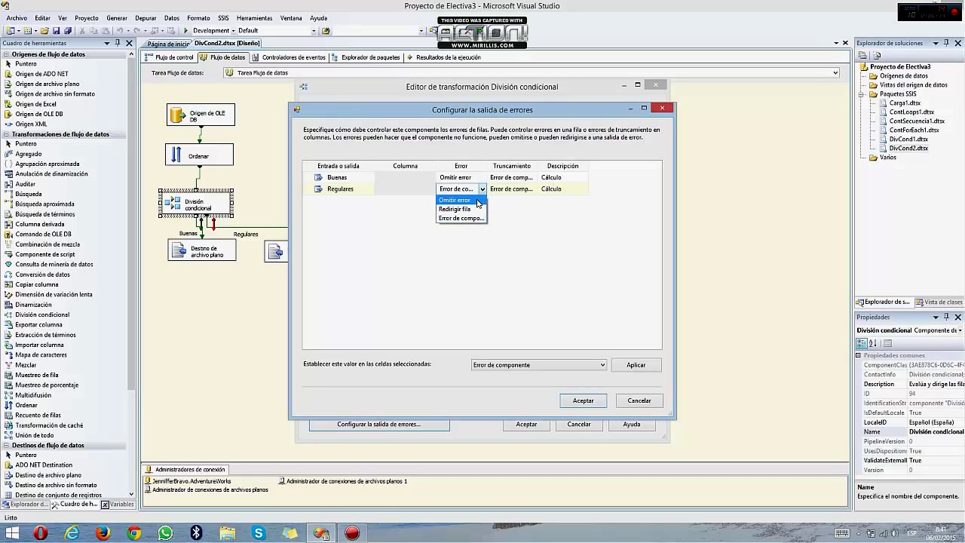
{"action": "left_click", "coordinate": [478, 200]}
Set the Truncamiento handling of both Buenas and Regulares to Omitir error, and accept the División condicional changes.
{"action": "left_click", "coordinate": [527, 181]}
{"action": "left_click", "coordinate": [533, 178]}
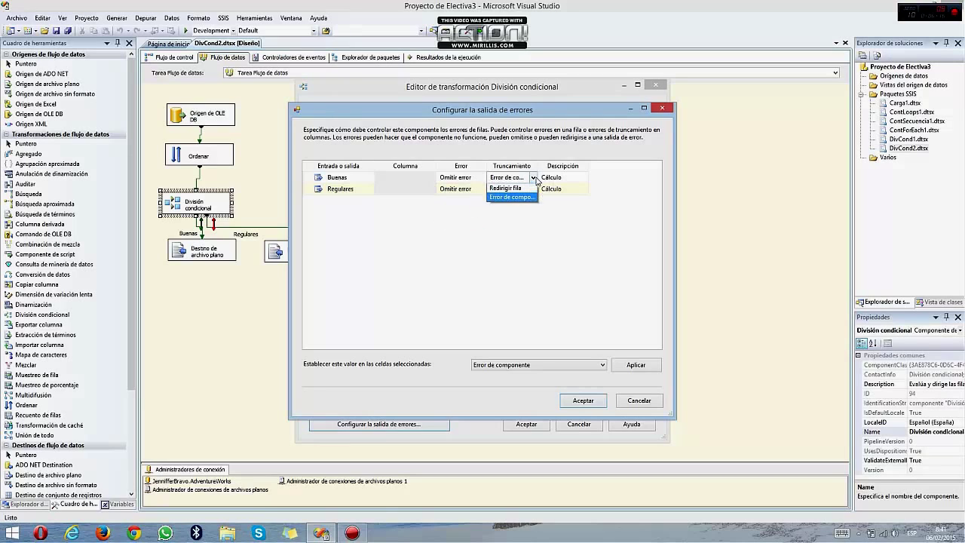
{"action": "left_click", "coordinate": [531, 191]}
{"action": "left_click", "coordinate": [531, 189]}
{"action": "left_click", "coordinate": [533, 190]}
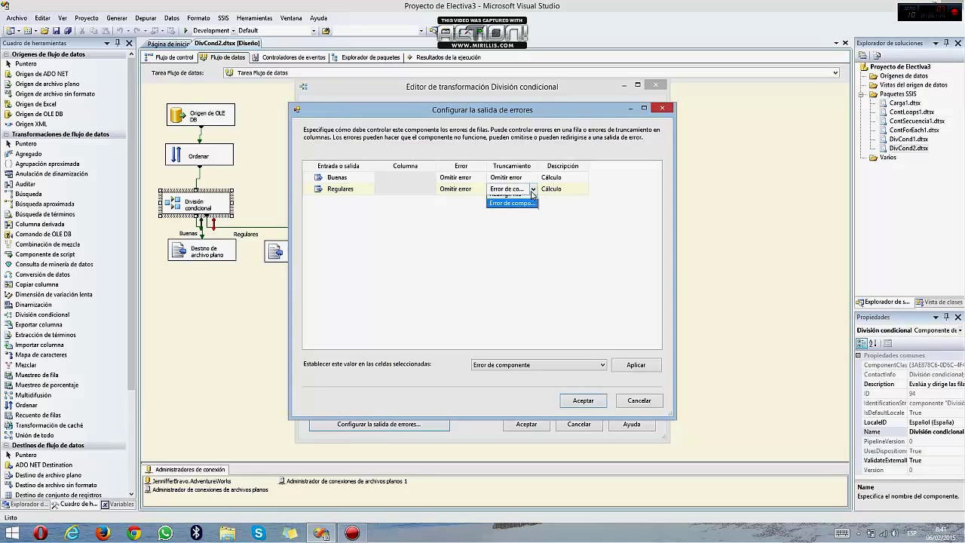
{"action": "left_click", "coordinate": [525, 202]}
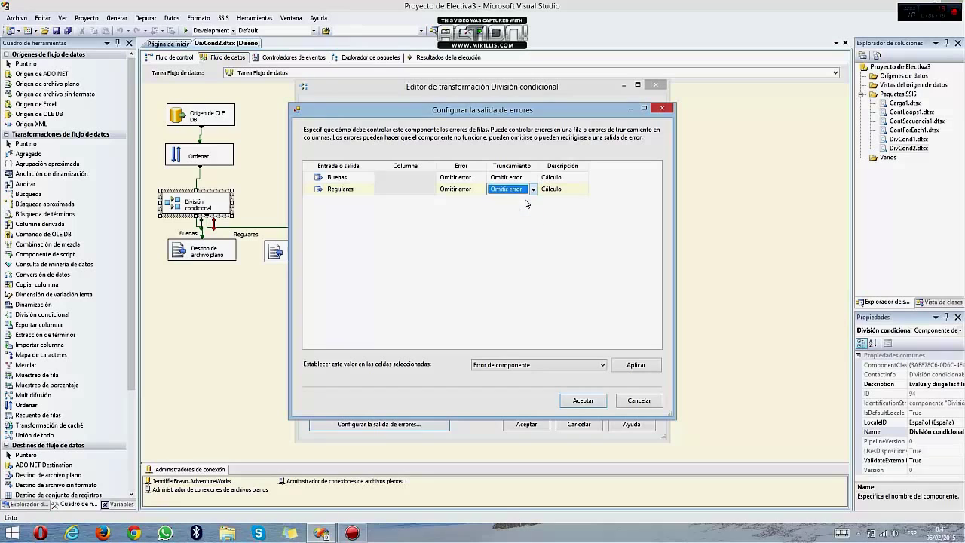
{"action": "left_click", "coordinate": [580, 401]}
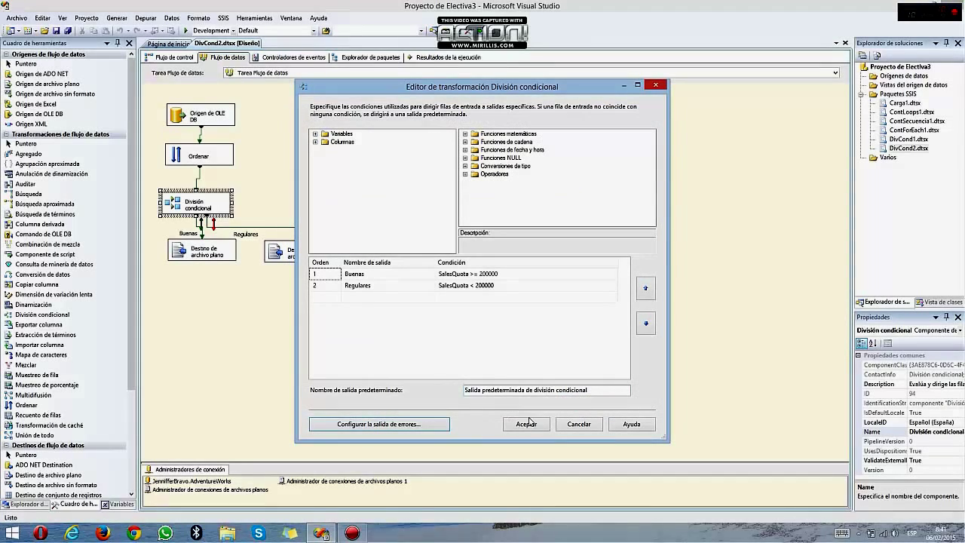
{"action": "left_click", "coordinate": [526, 424]}
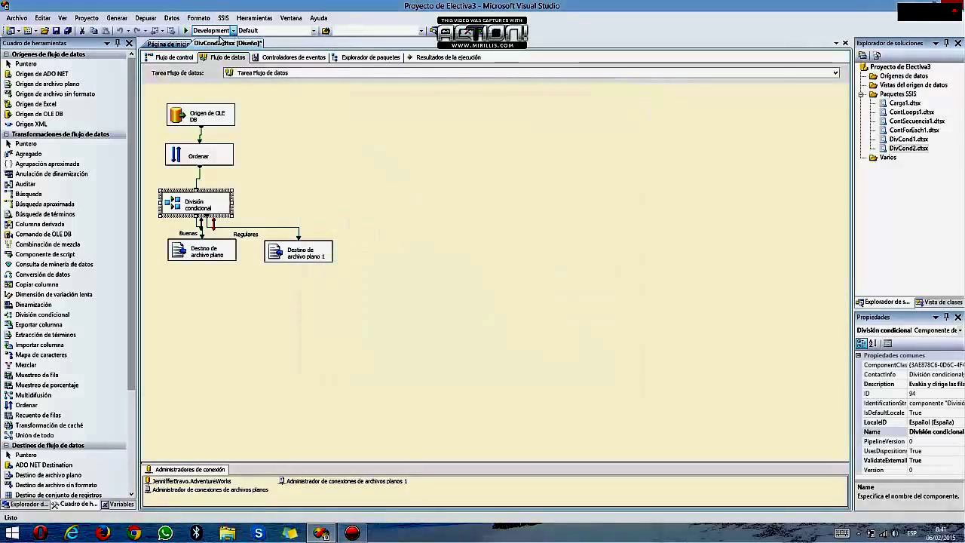
Run the DivCond2 package again and open the desktop file Cuotas Buenas in a maximized window to check the exported rows.
{"action": "left_click", "coordinate": [185, 31]}
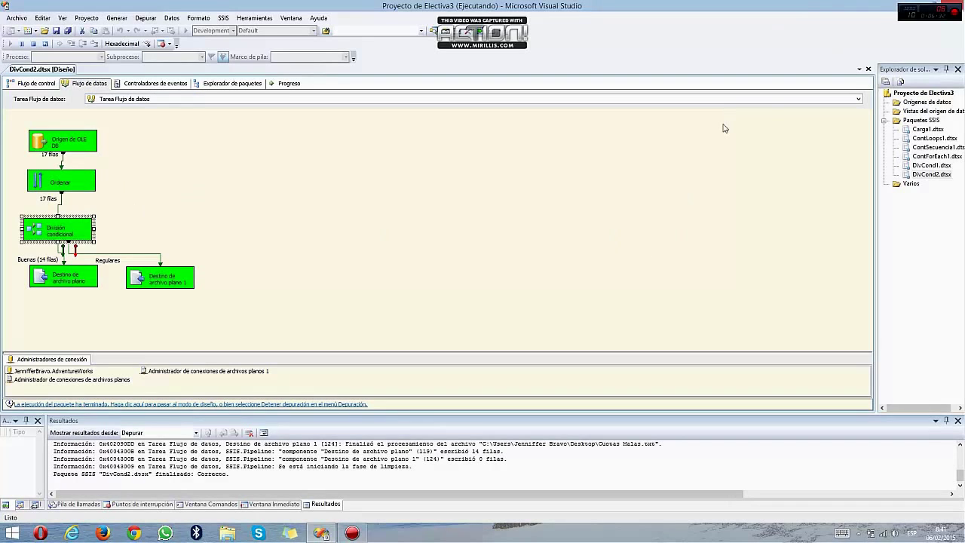
{"action": "key", "text": "super+d"}
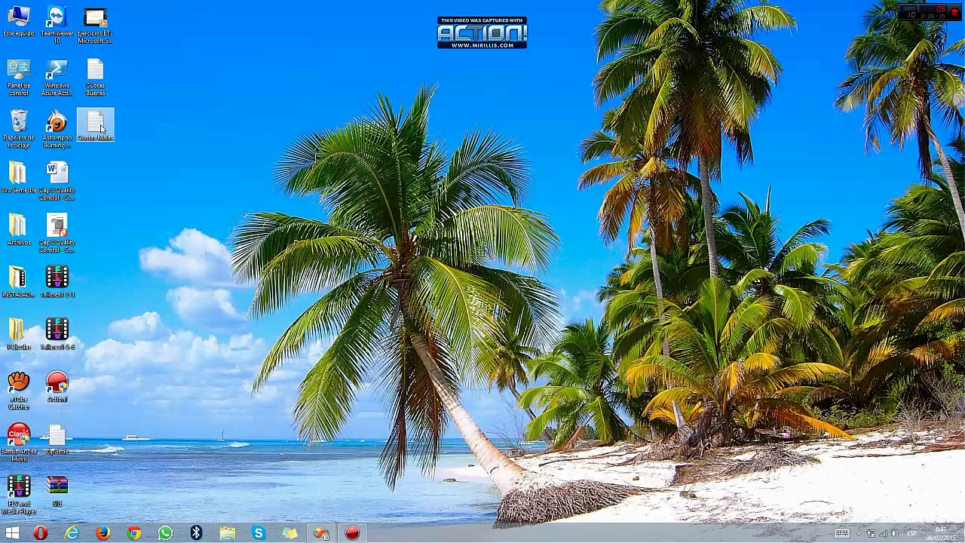
{"action": "double_click", "coordinate": [96, 74]}
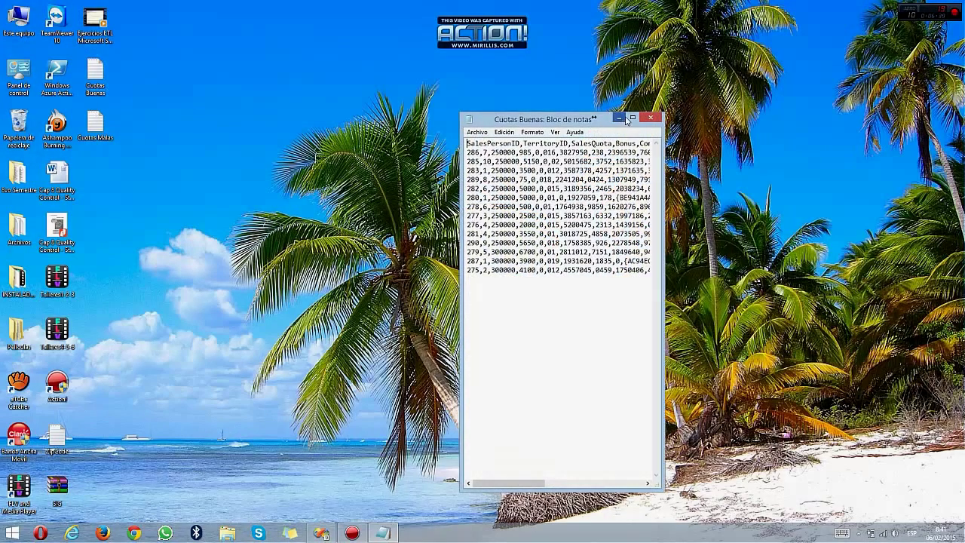
{"action": "left_click", "coordinate": [633, 118]}
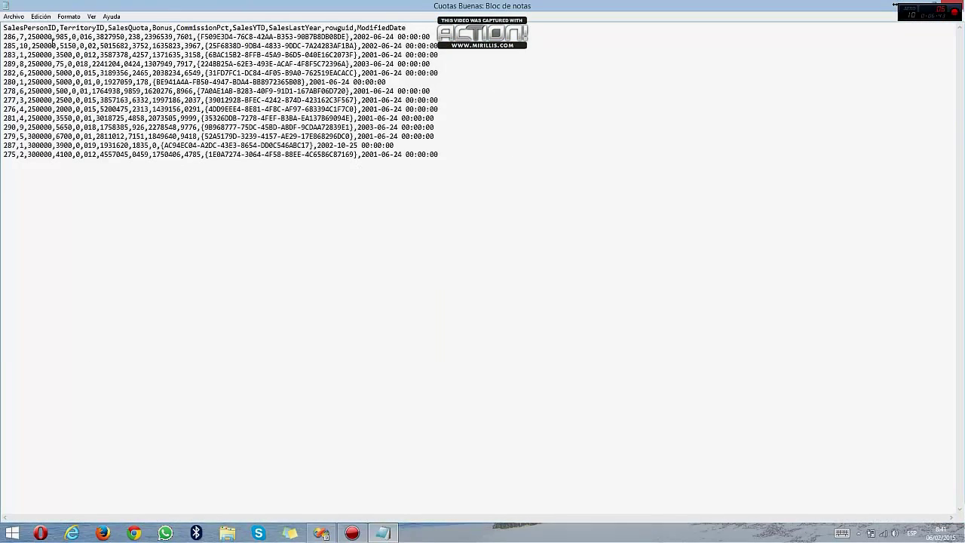
Close Cuotas Buenas and open the desktop file Cuotas Malas in a maximized window to check its exported contents.
{"action": "left_click", "coordinate": [952, 5]}
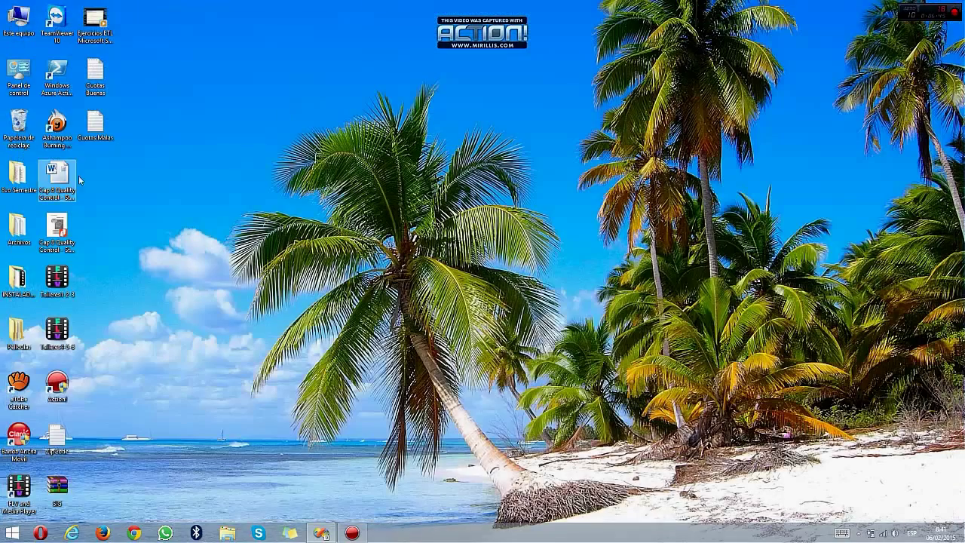
{"action": "double_click", "coordinate": [93, 141]}
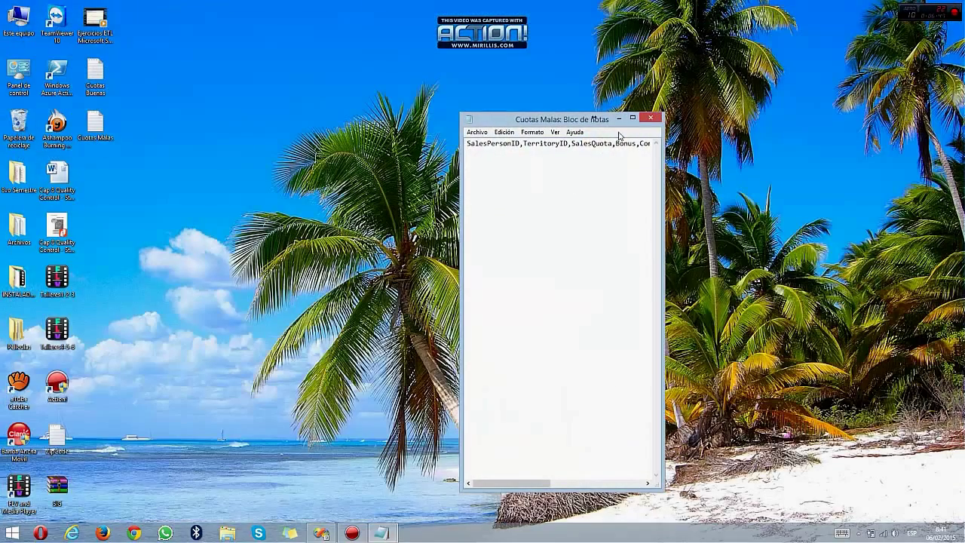
{"action": "left_click", "coordinate": [633, 119]}
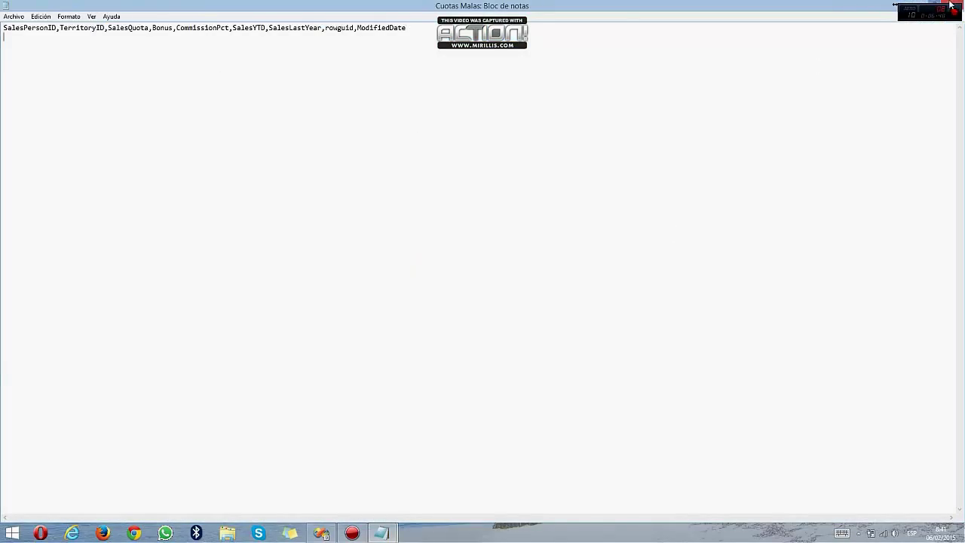
{"action": "left_click", "coordinate": [916, 6]}
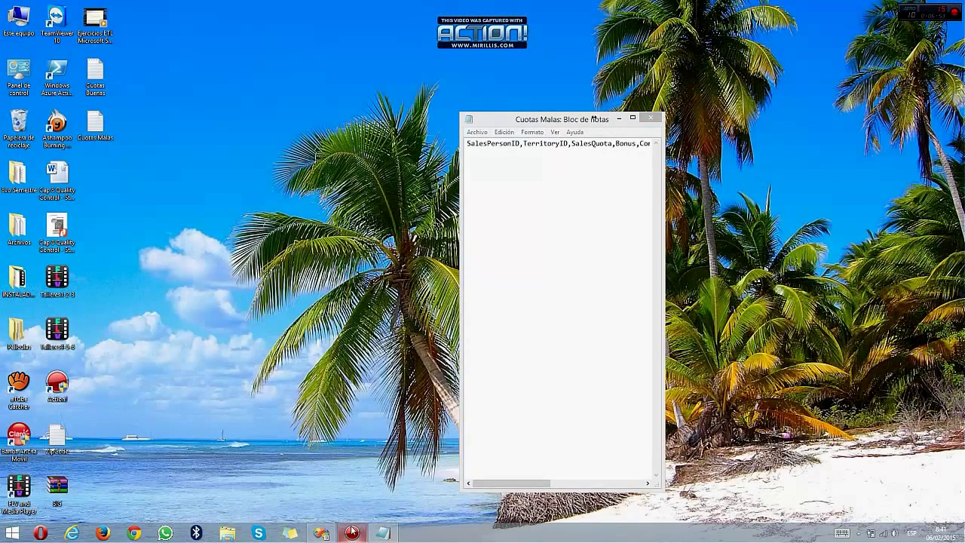
Switch to Visual Studio, add a new SSIS package to Proyecto de Electiva3, and close its designer.
{"action": "left_click", "coordinate": [320, 532]}
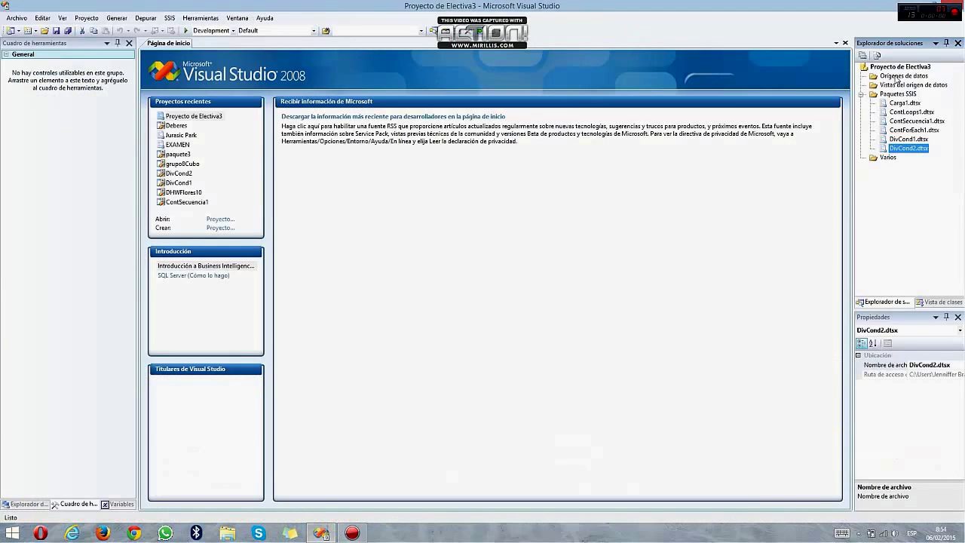
{"action": "right_click", "coordinate": [900, 94]}
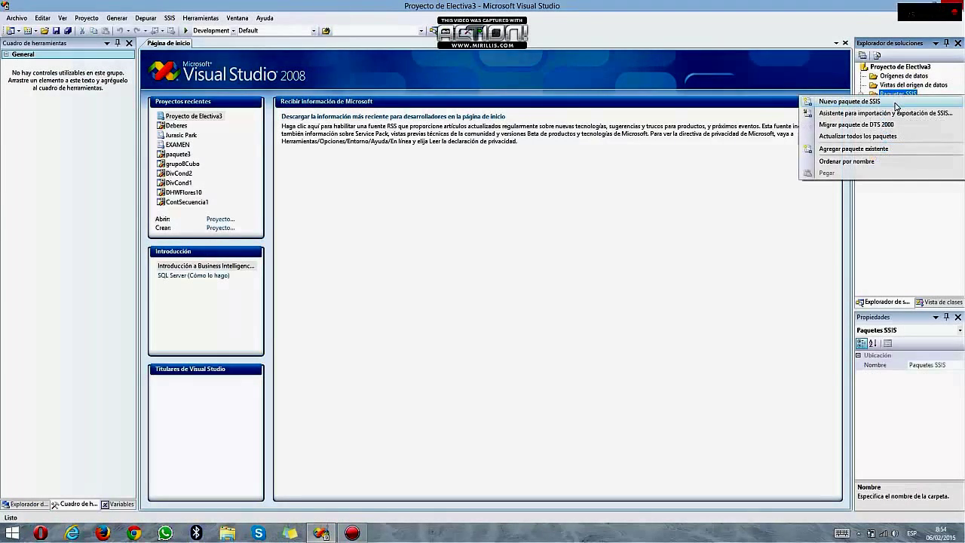
{"action": "left_click", "coordinate": [843, 99]}
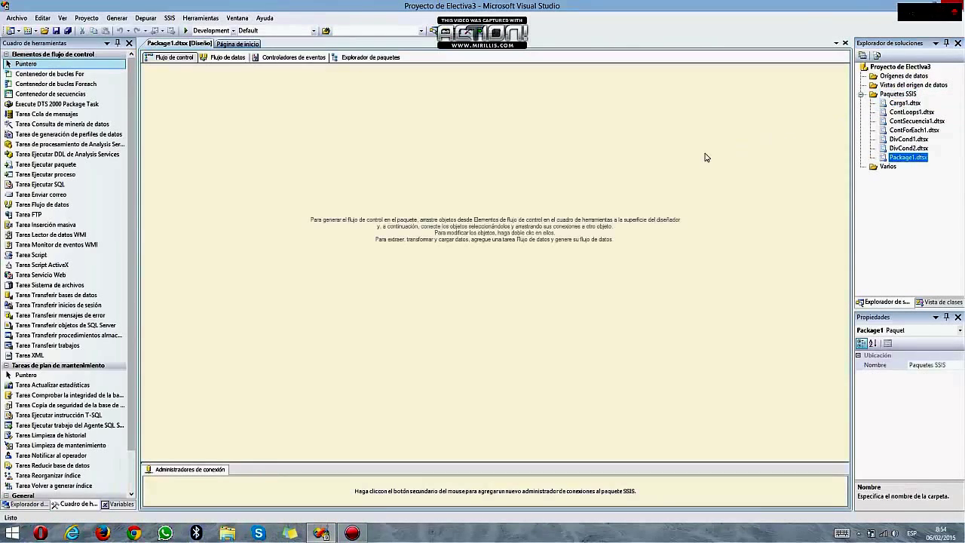
{"action": "right_click", "coordinate": [172, 45]}
{"action": "left_click", "coordinate": [195, 65]}
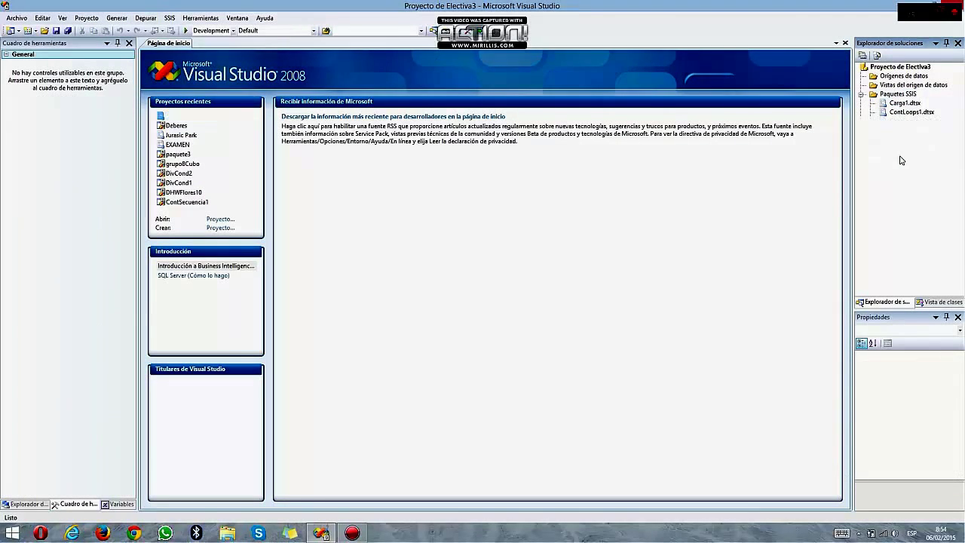
Rename the new package Package1.dtsx as ColumnaDer1.dtsx, renaming the package object as well, and open its design.
{"action": "left_click", "coordinate": [903, 157]}
{"action": "left_click", "coordinate": [899, 158]}
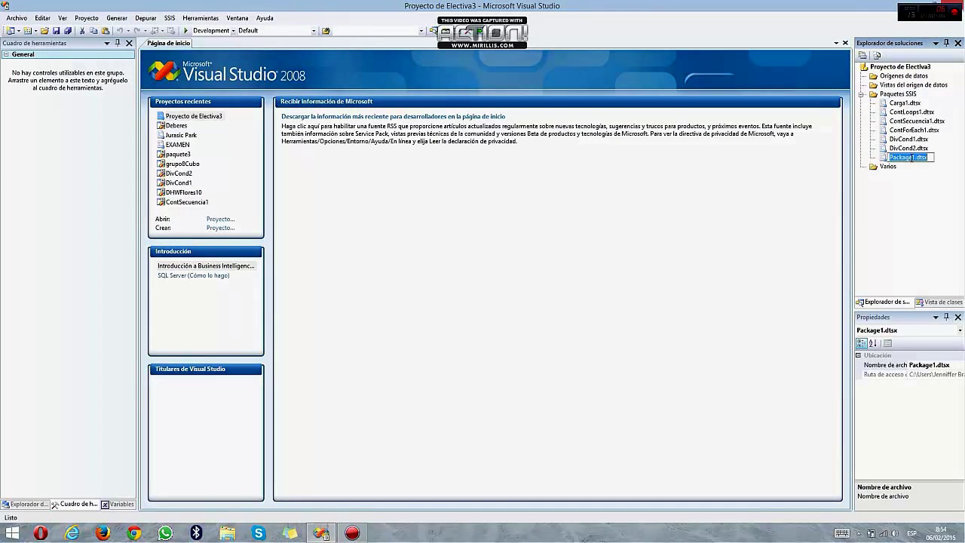
{"action": "type", "text": "Celumn1"}
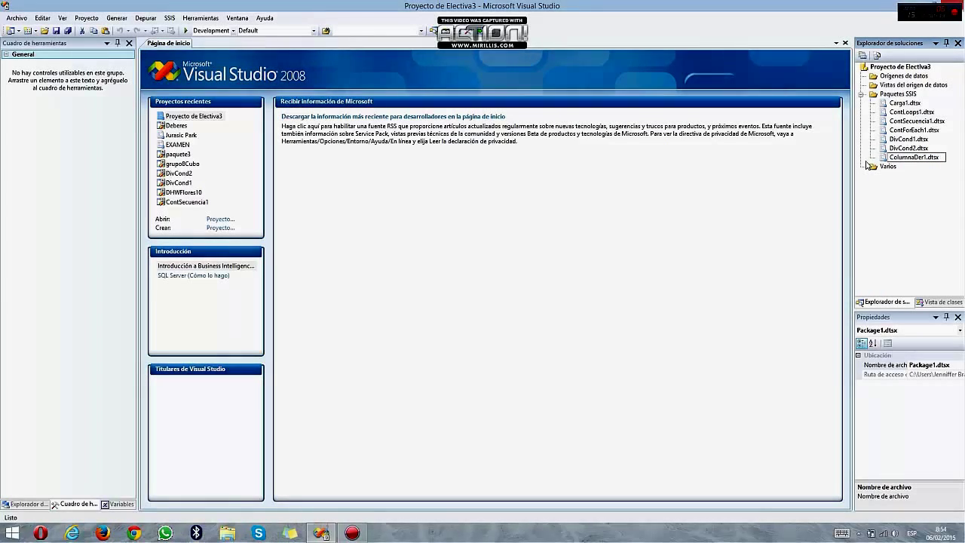
{"action": "key", "text": "Return"}
{"action": "key", "text": "Return"}
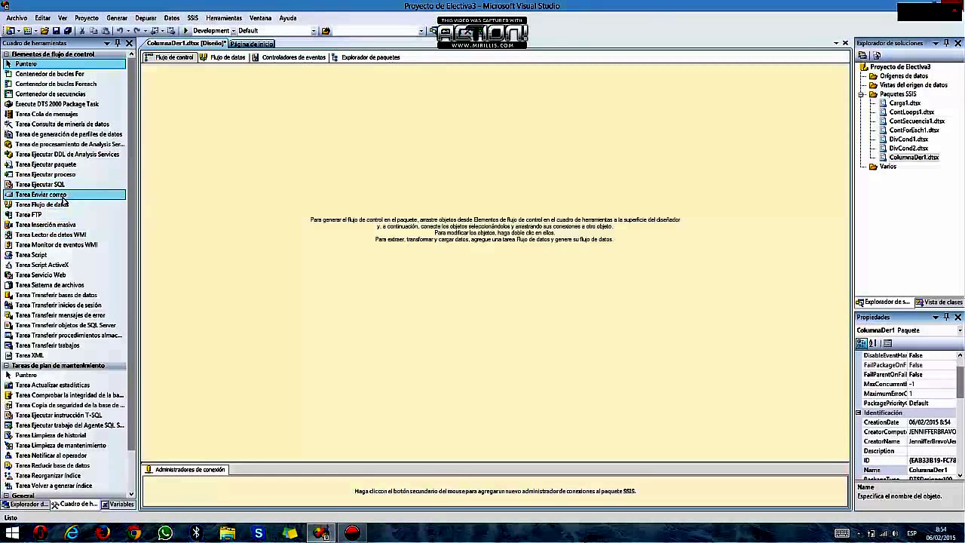
Add a Tarea Flujo de datos to the ColumnaDer1 control flow and place an Origen de OLE DB in its data flow.
{"action": "left_click_drag", "start_coordinate": [65, 207], "coordinate": [164, 82]}
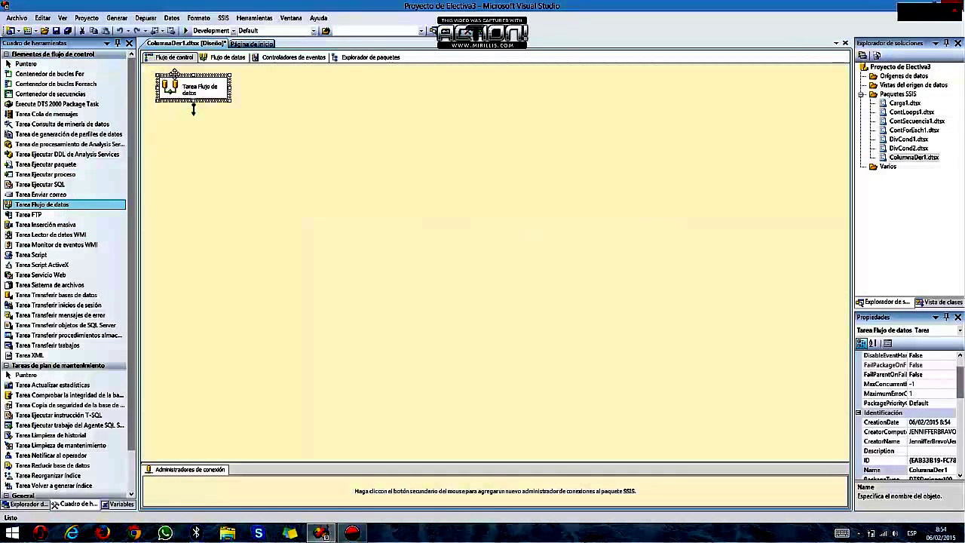
{"action": "left_click", "coordinate": [216, 59]}
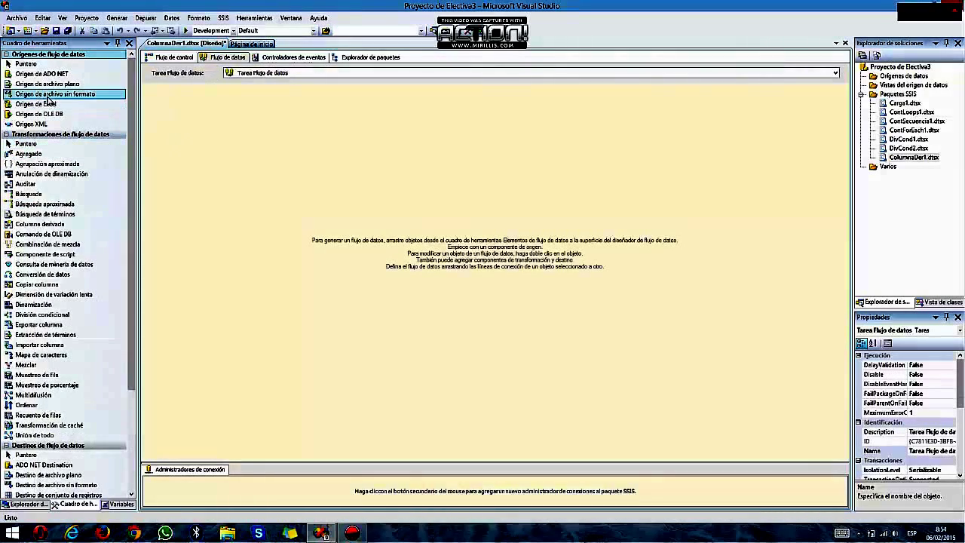
{"action": "left_click_drag", "start_coordinate": [38, 114], "coordinate": [179, 101]}
Configure the Origen de OLE DB with a new AdventureWorks connection and the table [Production].[TransactionHistoryArchive].
{"action": "double_click", "coordinate": [180, 102]}
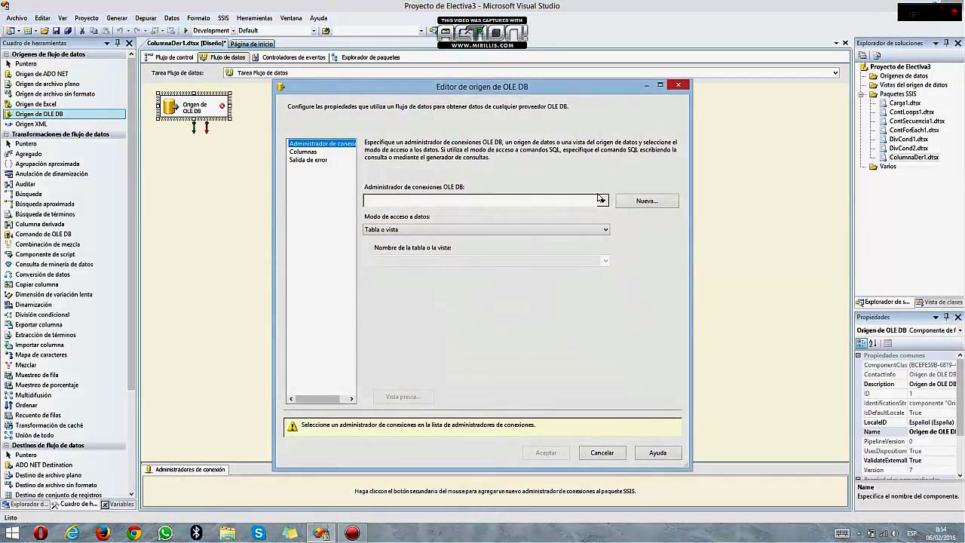
{"action": "left_click", "coordinate": [648, 202]}
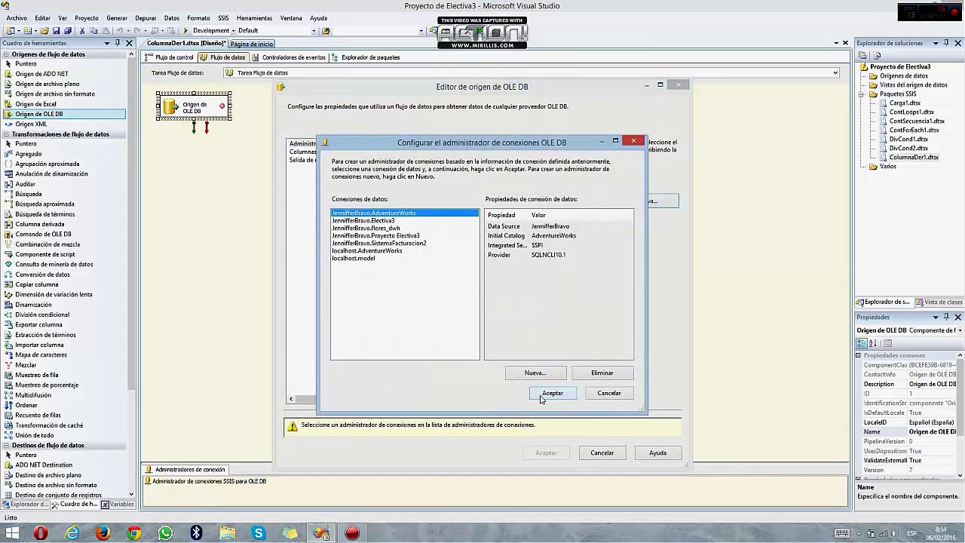
{"action": "left_click", "coordinate": [551, 393]}
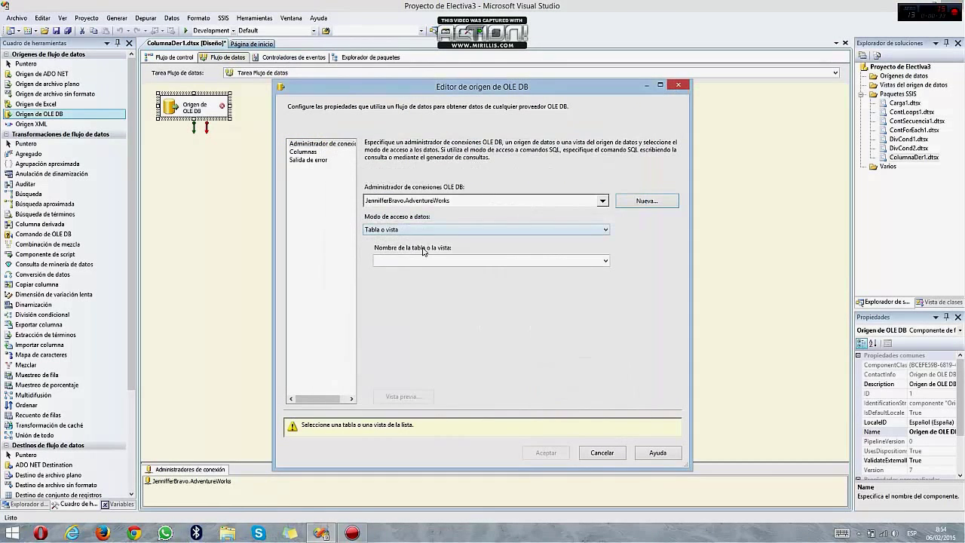
{"action": "left_click", "coordinate": [426, 260]}
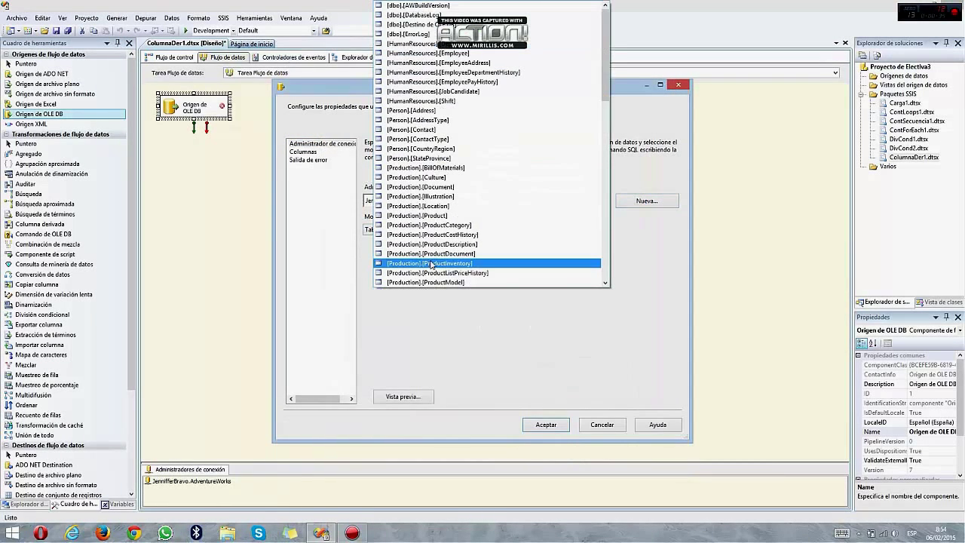
{"action": "scroll", "coordinate": [434, 264], "scroll_direction": "down", "scroll_amount": 6}
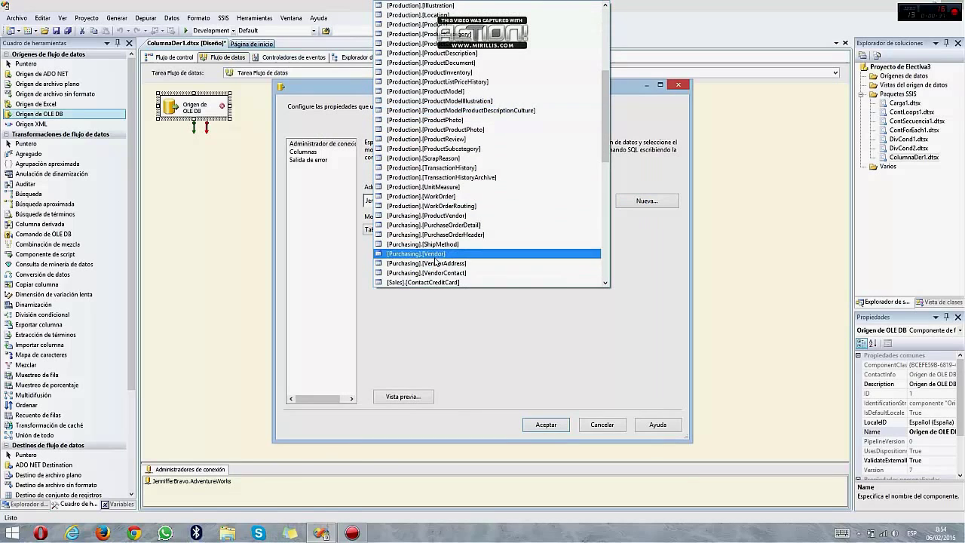
{"action": "scroll", "coordinate": [447, 243], "scroll_direction": "down", "scroll_amount": 2}
{"action": "scroll", "coordinate": [452, 279], "scroll_direction": "up", "scroll_amount": 2}
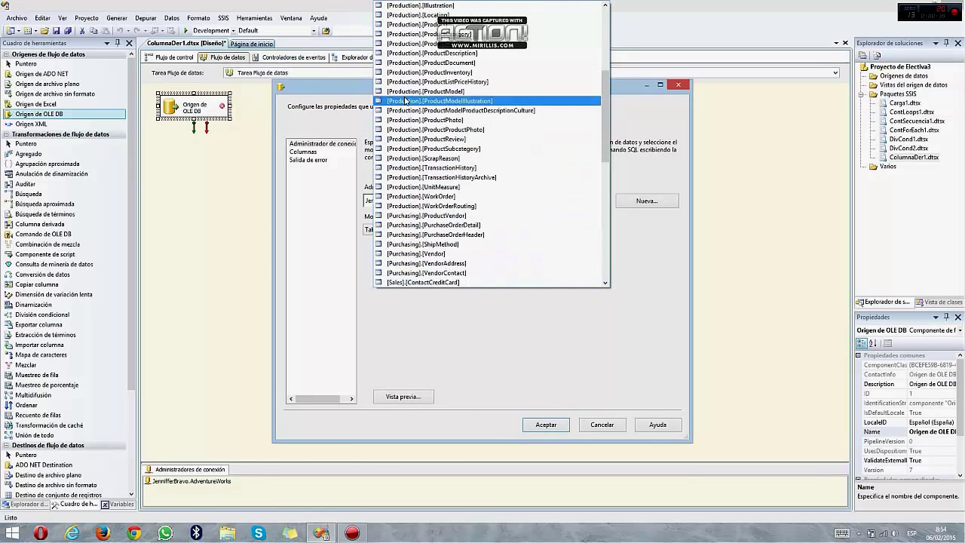
{"action": "left_click", "coordinate": [464, 178]}
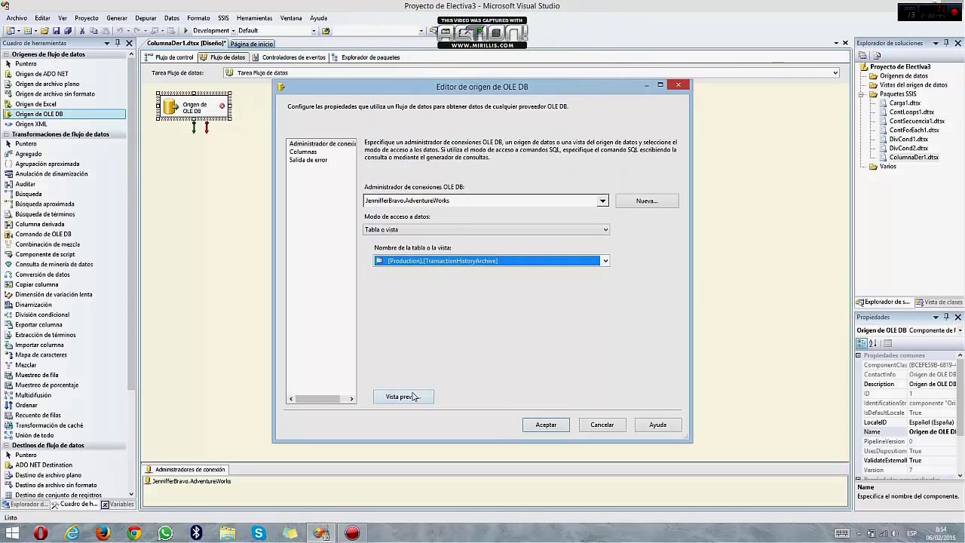
{"action": "left_click", "coordinate": [546, 425]}
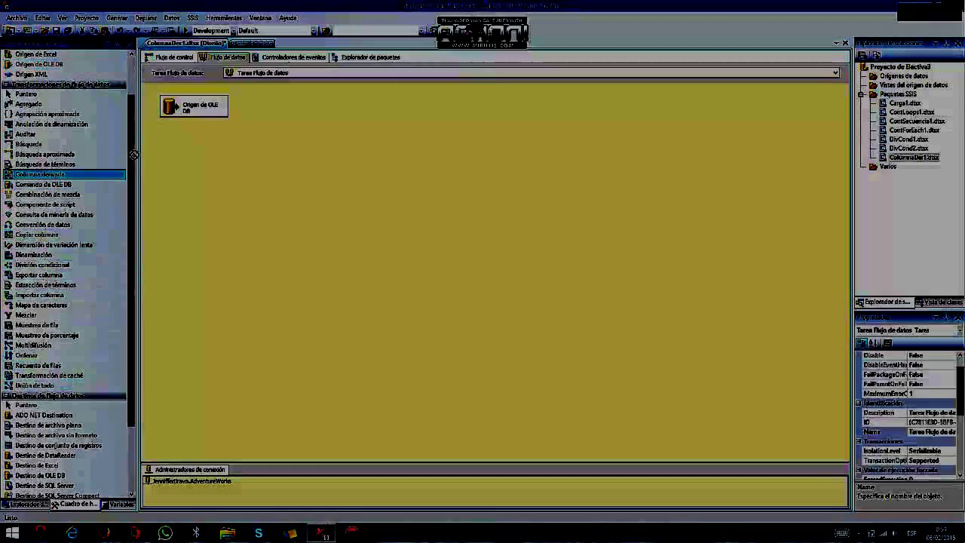
Add a Columna derivada transformation below the Origen de OLE DB and connect the source's output to it.
{"action": "left_click_drag", "start_coordinate": [40, 174], "coordinate": [175, 148]}
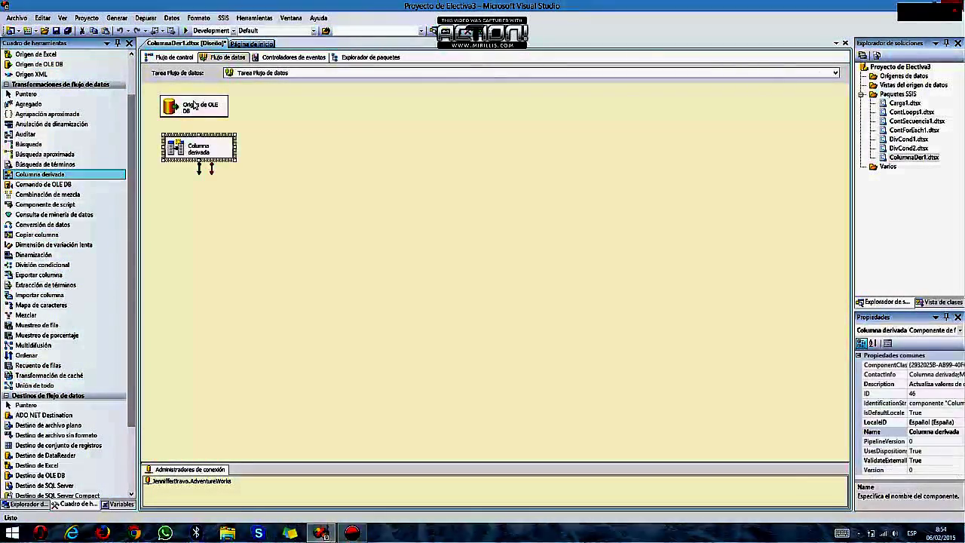
{"action": "double_click", "coordinate": [193, 105]}
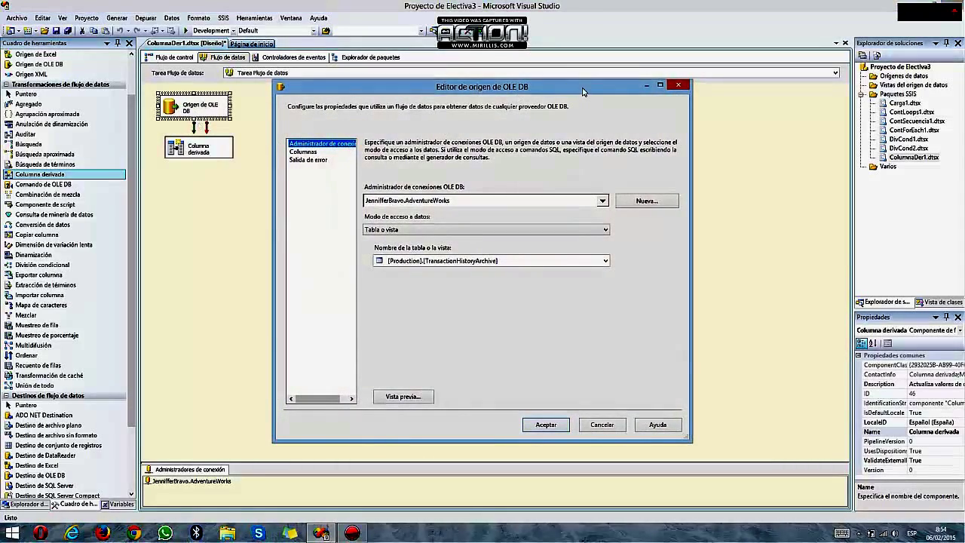
{"action": "left_click", "coordinate": [678, 85]}
{"action": "left_click_drag", "start_coordinate": [195, 128], "coordinate": [194, 151]}
In the Columna derivada, add a new column named Costo Total with the expression [Quantity]* [ActualCost] and accept it.
{"action": "double_click", "coordinate": [193, 150]}
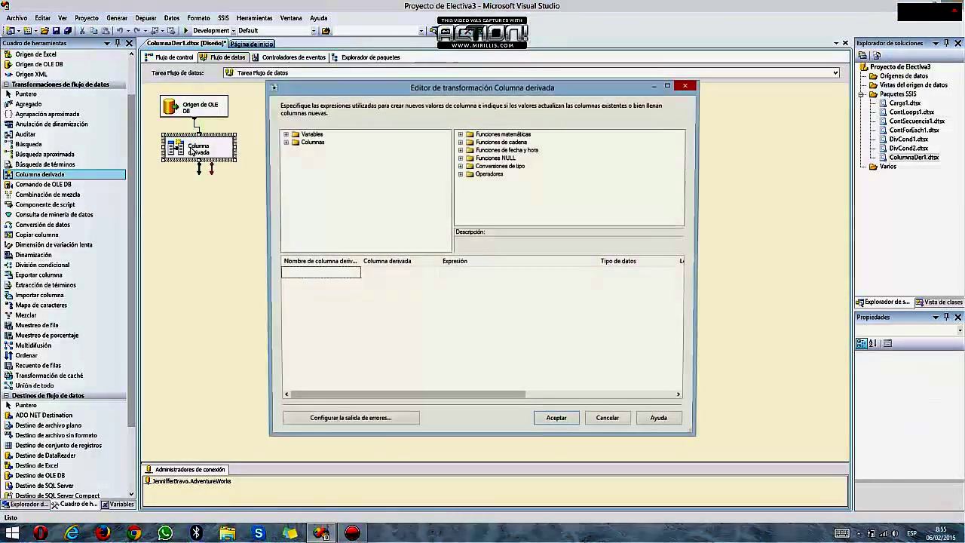
{"action": "left_click", "coordinate": [283, 142]}
{"action": "left_click", "coordinate": [302, 272]}
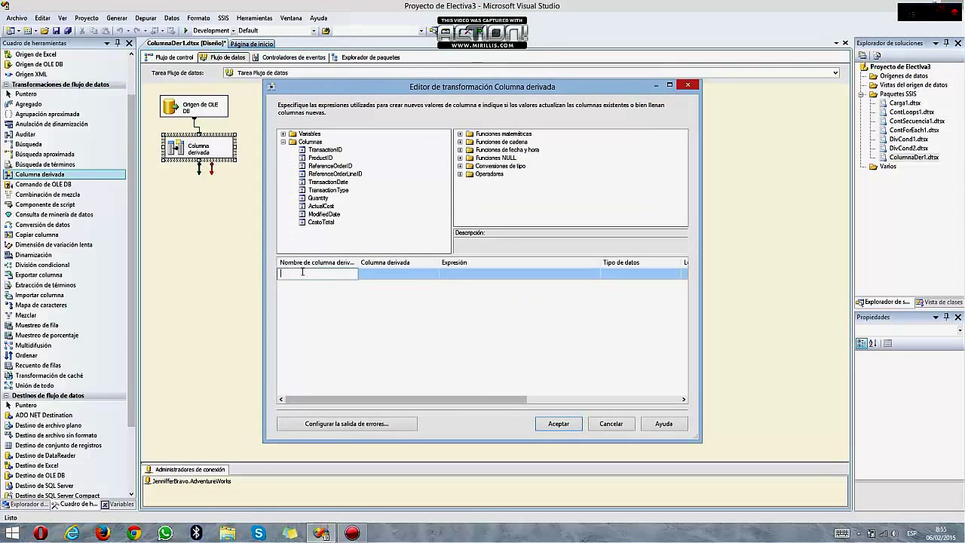
{"action": "type", "text": "Costo Total"}
{"action": "left_click", "coordinate": [452, 273]}
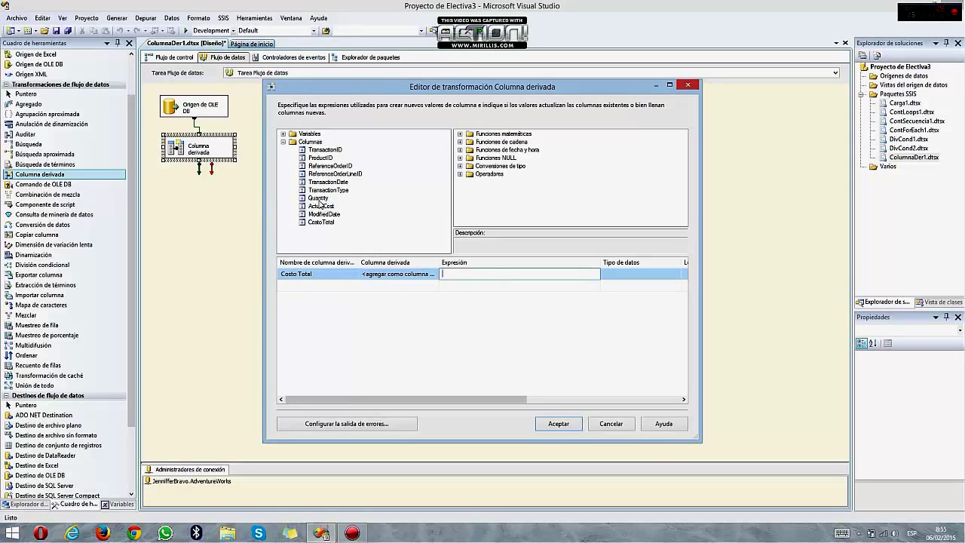
{"action": "left_click_drag", "start_coordinate": [320, 198], "coordinate": [448, 276]}
{"action": "left_click", "coordinate": [448, 276]}
{"action": "left_click_drag", "start_coordinate": [329, 211], "coordinate": [479, 273]}
{"action": "left_click", "coordinate": [517, 297]}
{"action": "left_click_drag", "start_coordinate": [509, 398], "coordinate": [524, 399]}
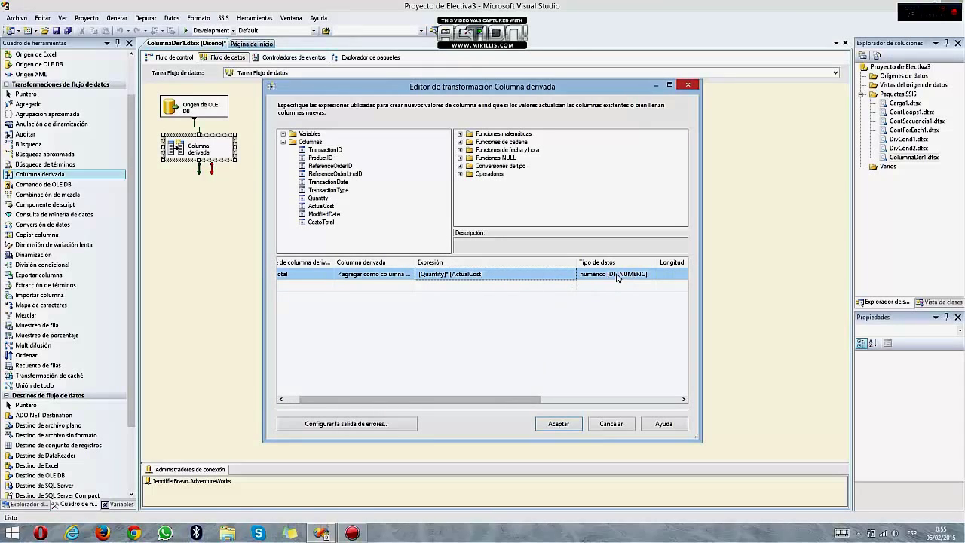
{"action": "left_click", "coordinate": [559, 424]}
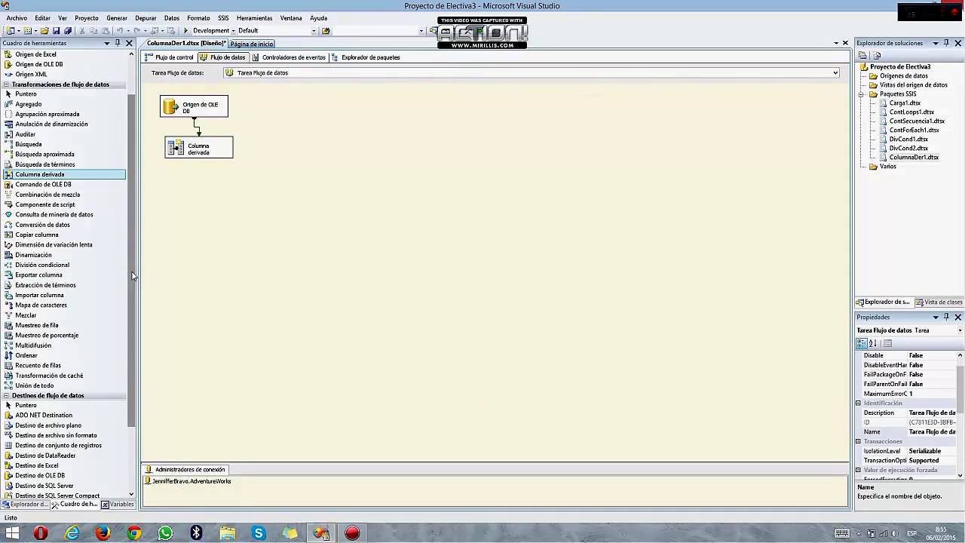
Create a text document named CostoTotal on the desktop, then open the empty file and close it.
{"action": "key", "text": "super+d"}
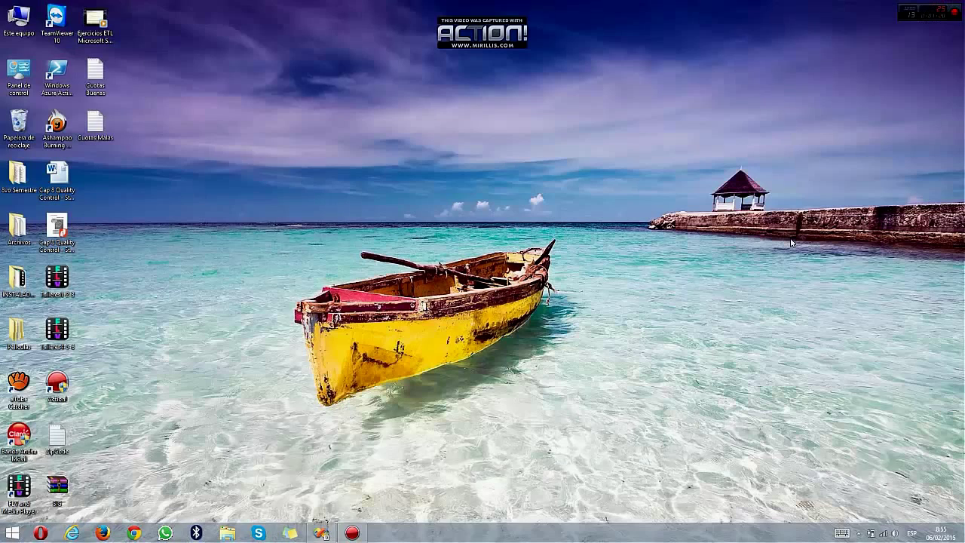
{"action": "right_click", "coordinate": [120, 161]}
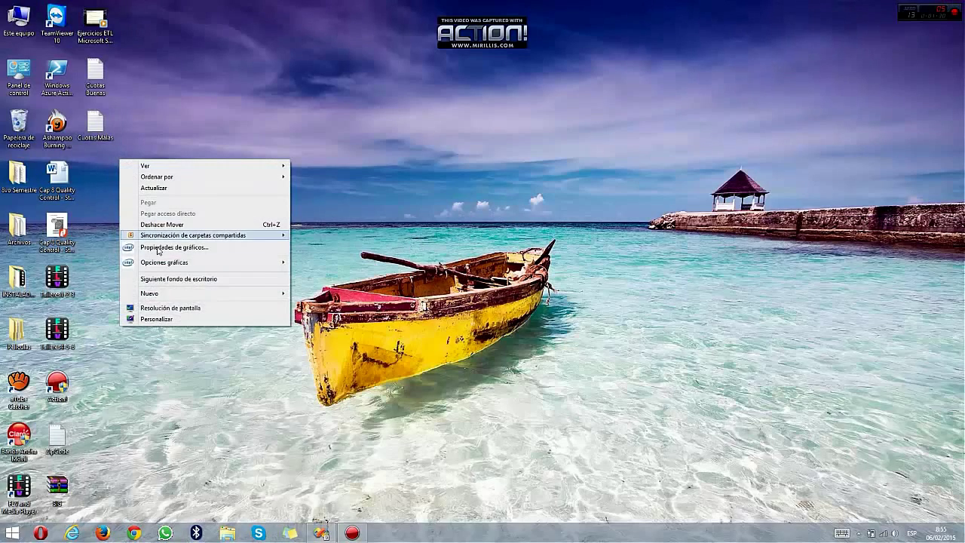
{"action": "mouse_move", "coordinate": [209, 296]}
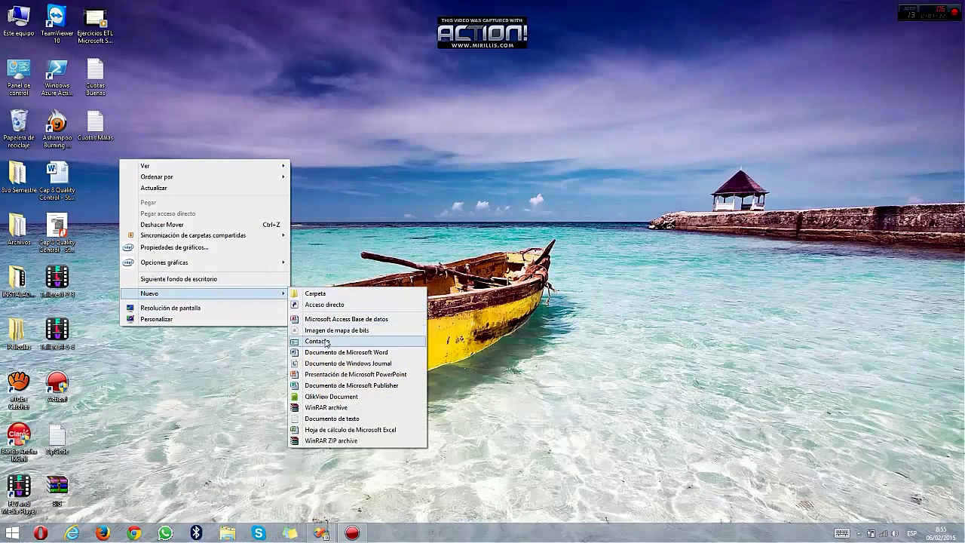
{"action": "left_click", "coordinate": [339, 419]}
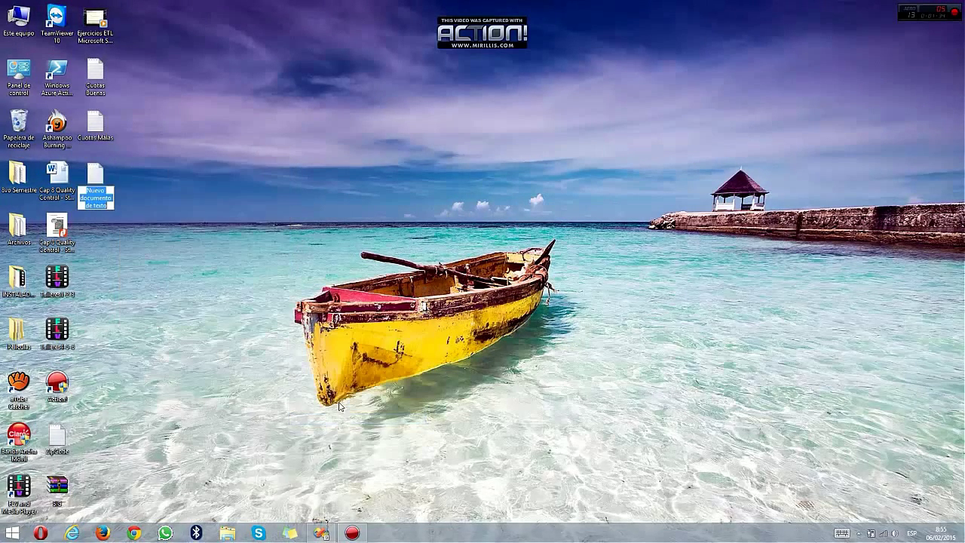
{"action": "type", "text": "costoTotal"}
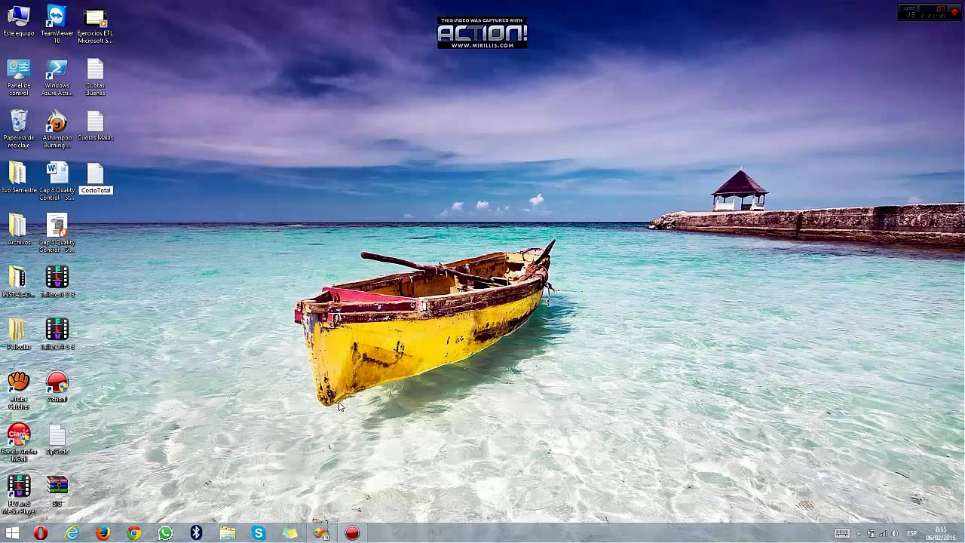
{"action": "key", "text": "Return"}
{"action": "key", "text": "Return"}
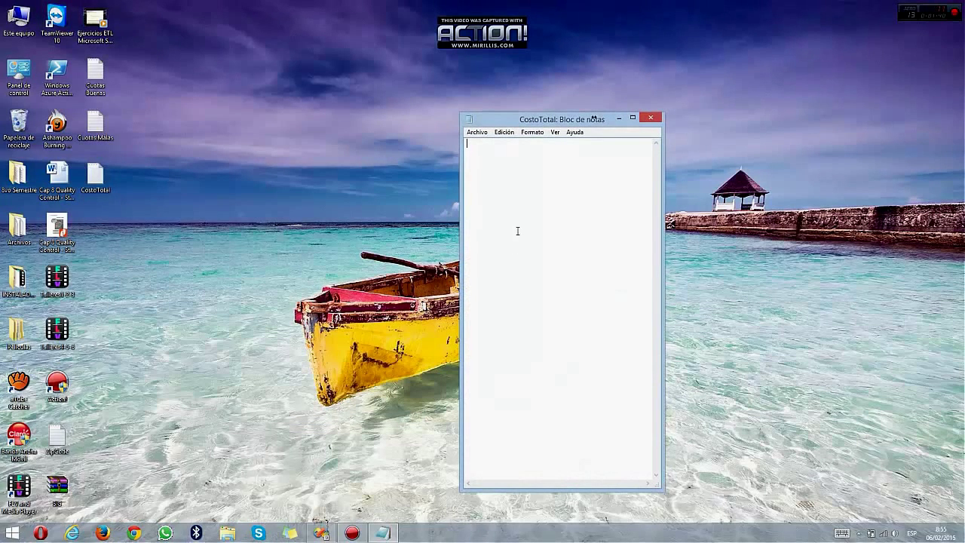
{"action": "left_click", "coordinate": [650, 118]}
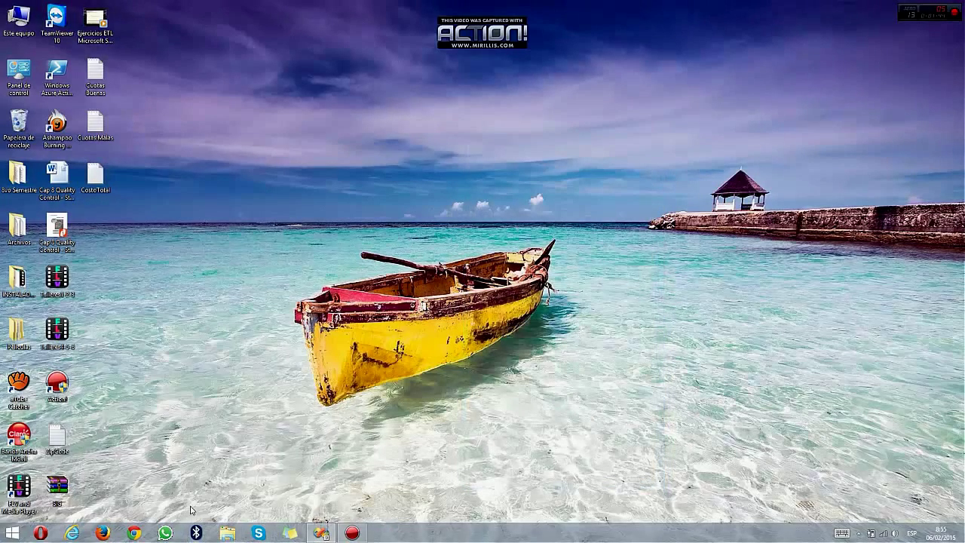
Switch back to Visual Studio and add a Destino de archivo plano named Costo Total, connected to the Columna derivada's output.
{"action": "left_click", "coordinate": [319, 532]}
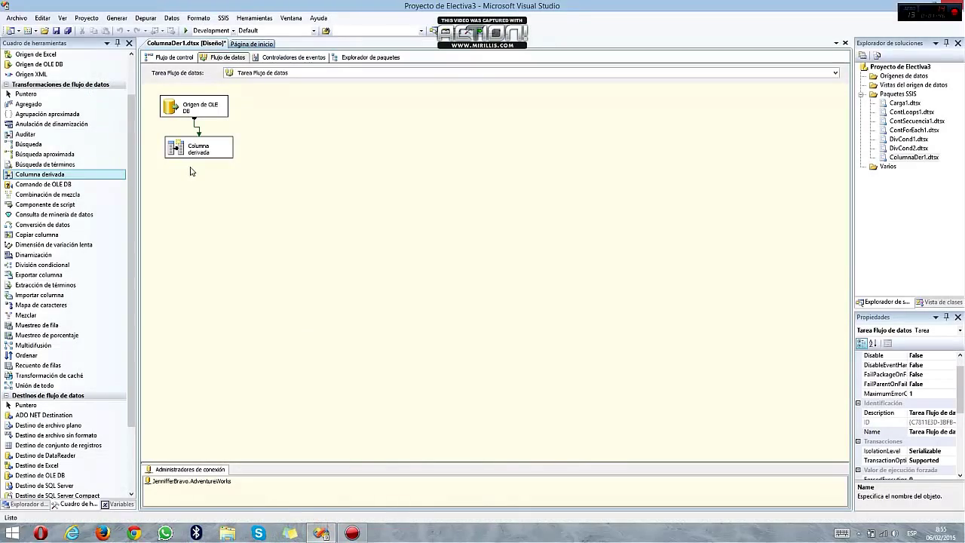
{"action": "scroll", "coordinate": [137, 385], "scroll_direction": "down", "scroll_amount": 3}
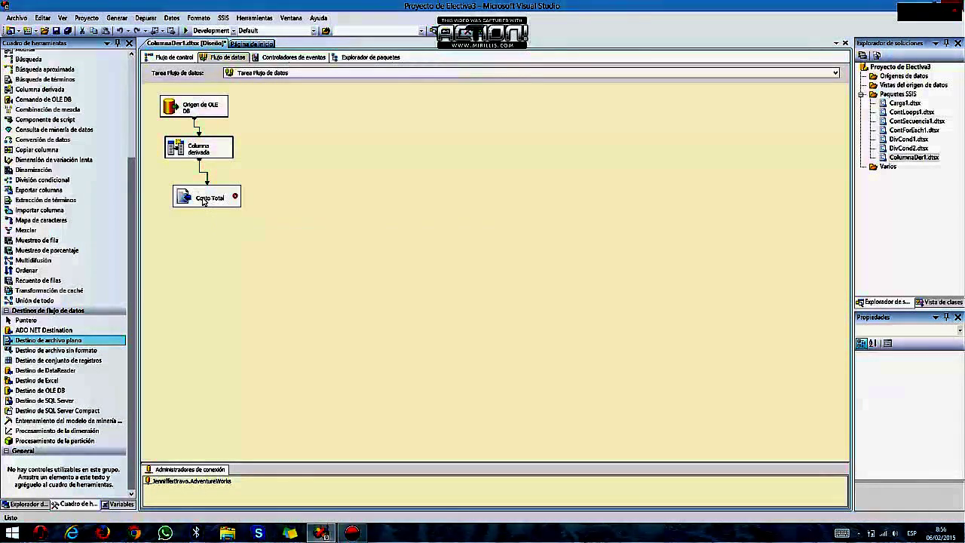
Configure the Costo Total destination with a new Delimitado connection to the desktop's CostoTotal text file and accept the column mappings.
{"action": "double_click", "coordinate": [203, 200]}
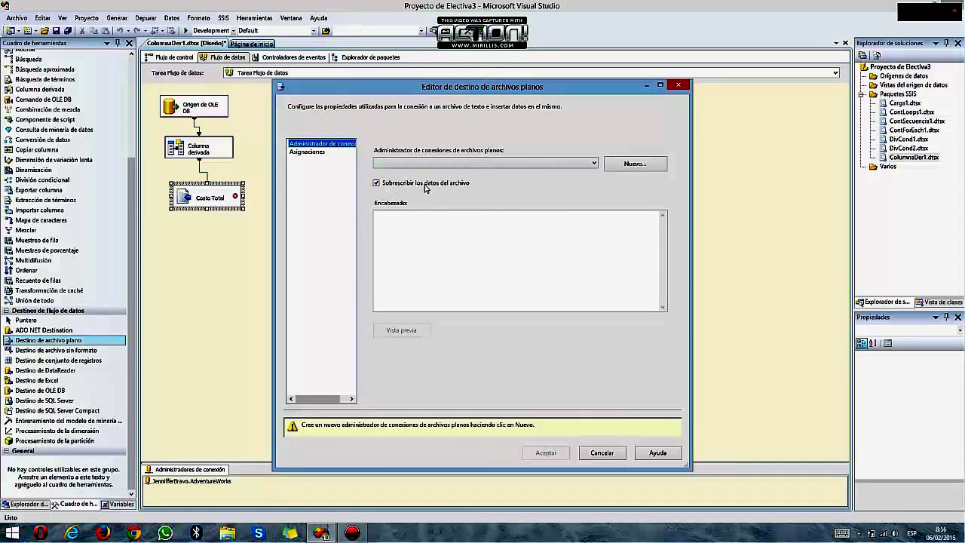
{"action": "left_click", "coordinate": [633, 165]}
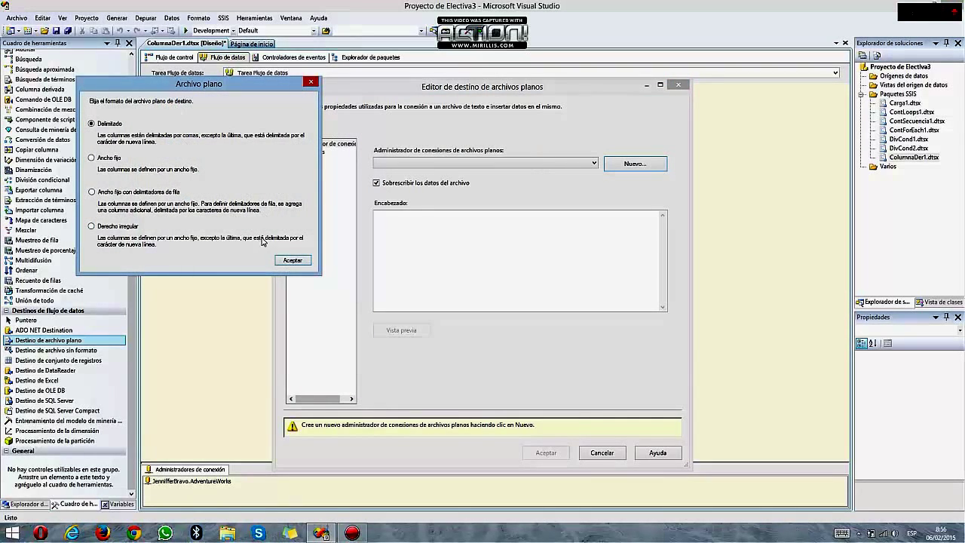
{"action": "left_click", "coordinate": [292, 260]}
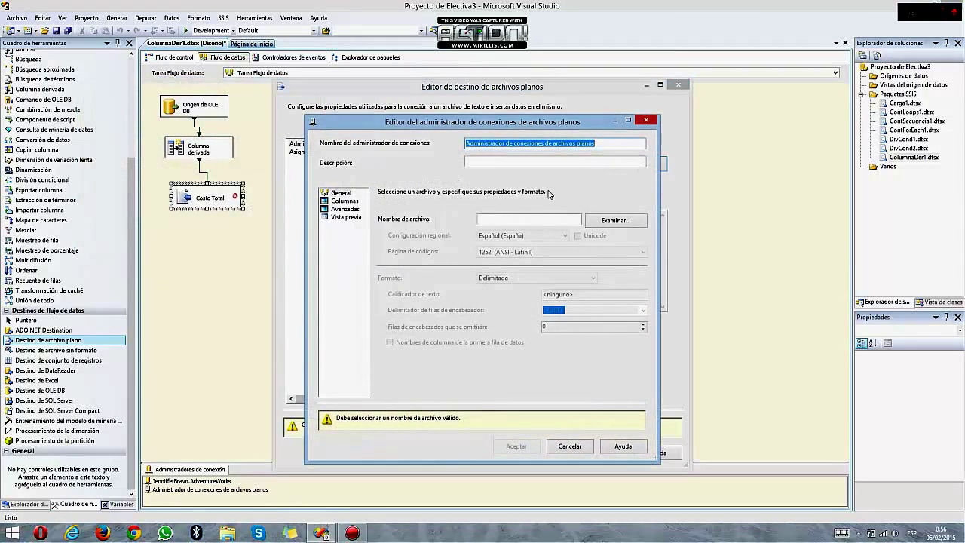
{"action": "left_click", "coordinate": [616, 220]}
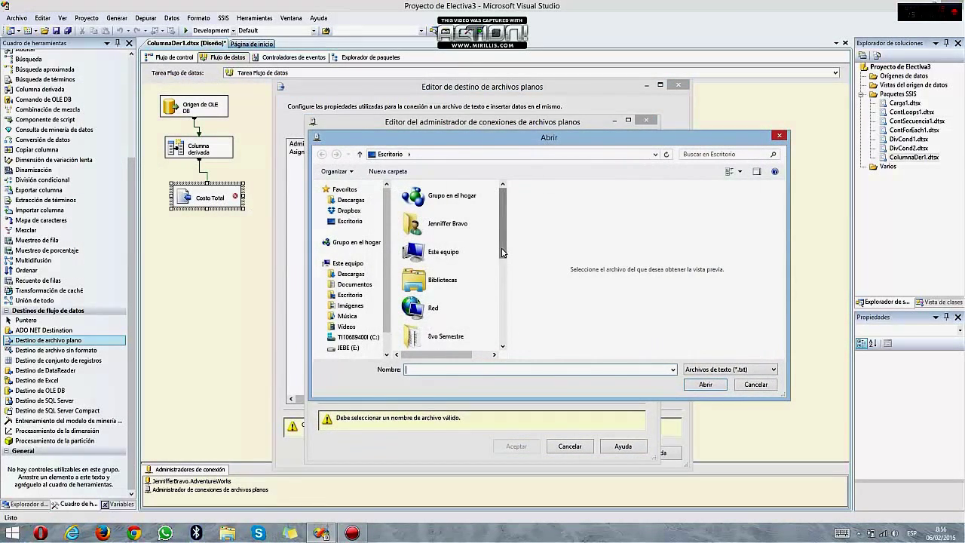
{"action": "left_click_drag", "start_coordinate": [503, 253], "coordinate": [503, 335]}
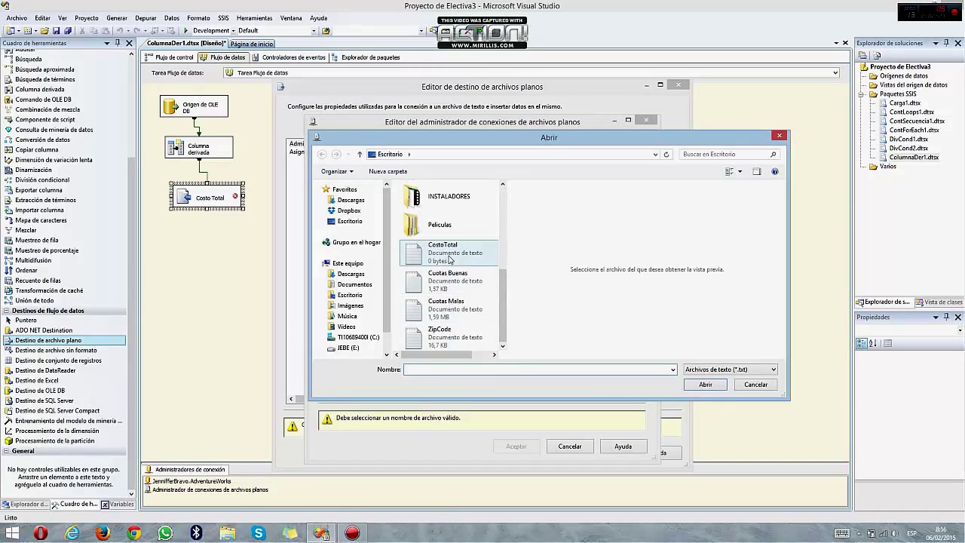
{"action": "double_click", "coordinate": [450, 260]}
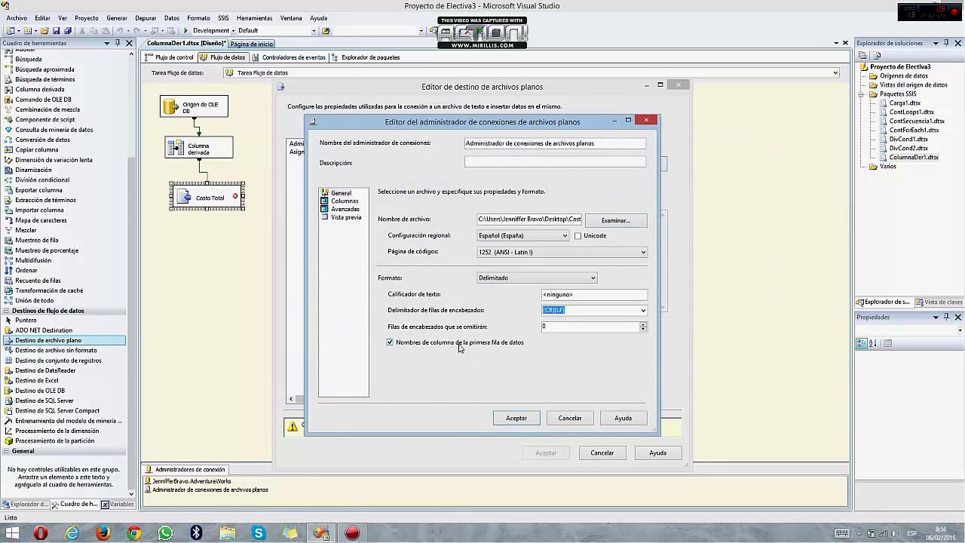
{"action": "left_click", "coordinate": [517, 418]}
{"action": "left_click", "coordinate": [306, 152]}
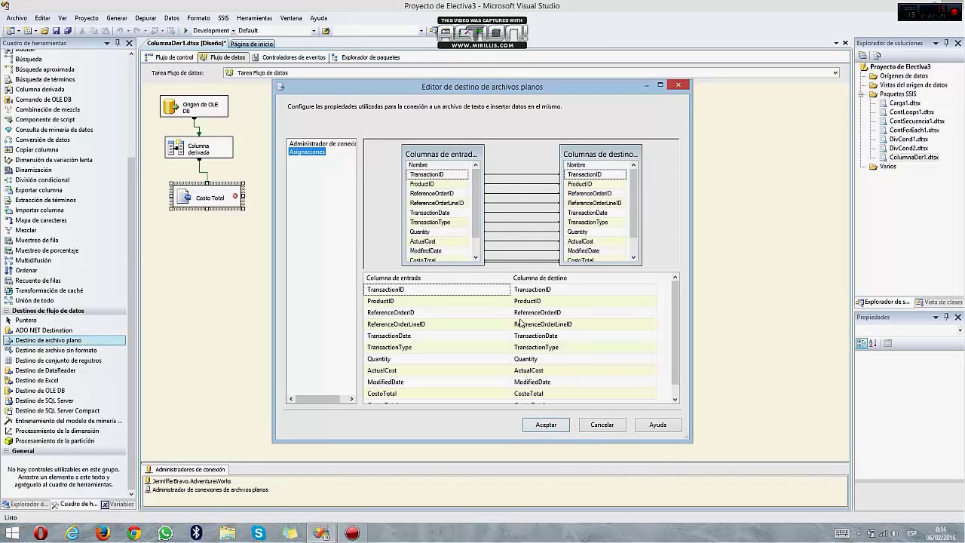
{"action": "left_click", "coordinate": [541, 427]}
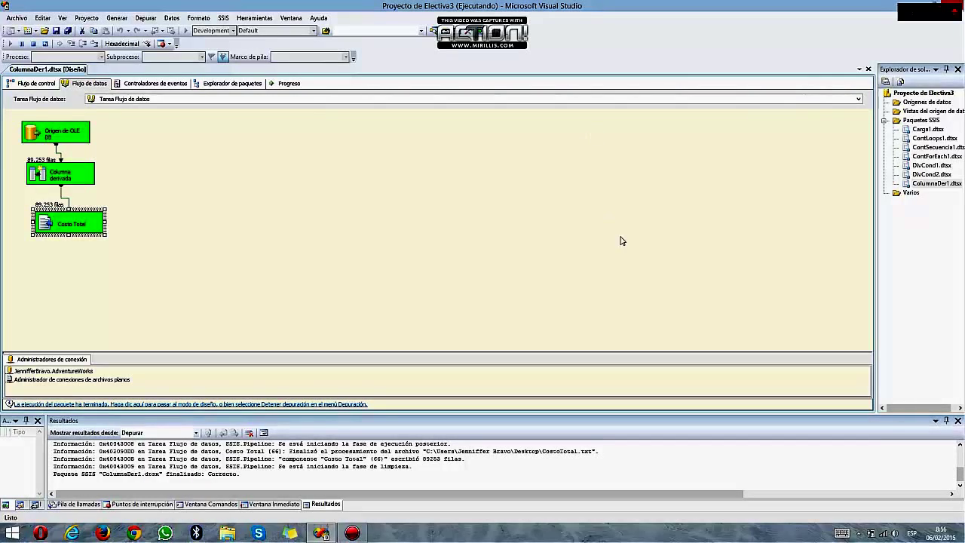
Move the Visual Studio window aside, open the CostoTotal text file from the desktop and examine the exported rows.
{"action": "left_click", "coordinate": [935, 4]}
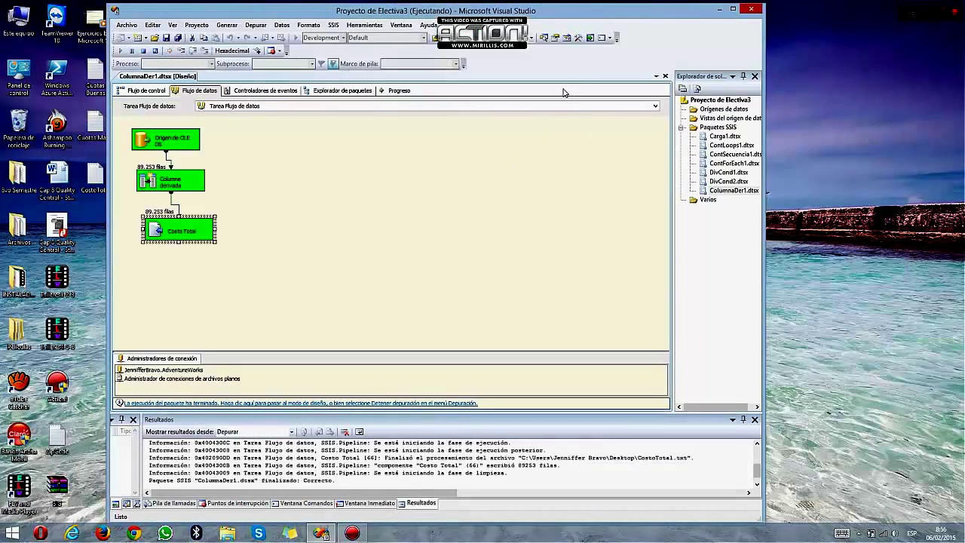
{"action": "left_click_drag", "start_coordinate": [697, 10], "coordinate": [782, 18]}
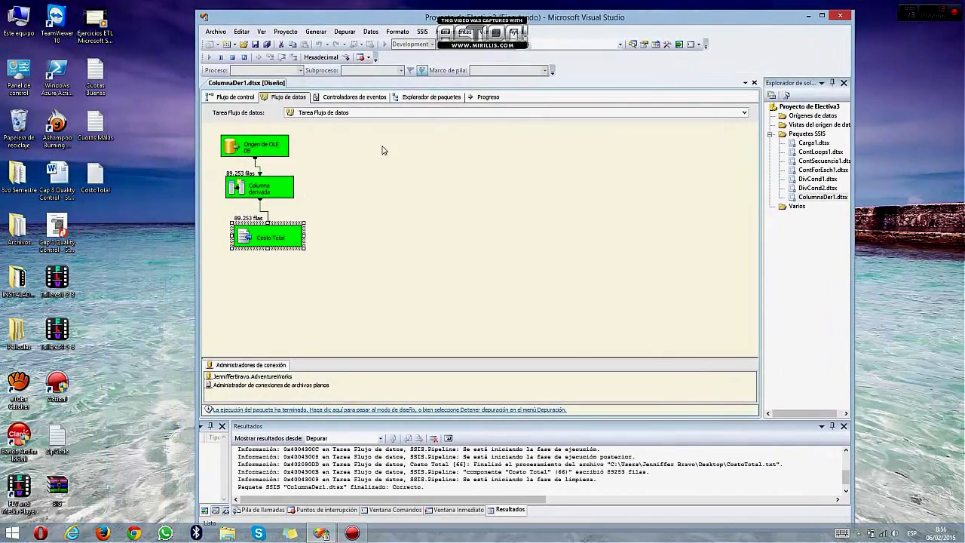
{"action": "double_click", "coordinate": [115, 178]}
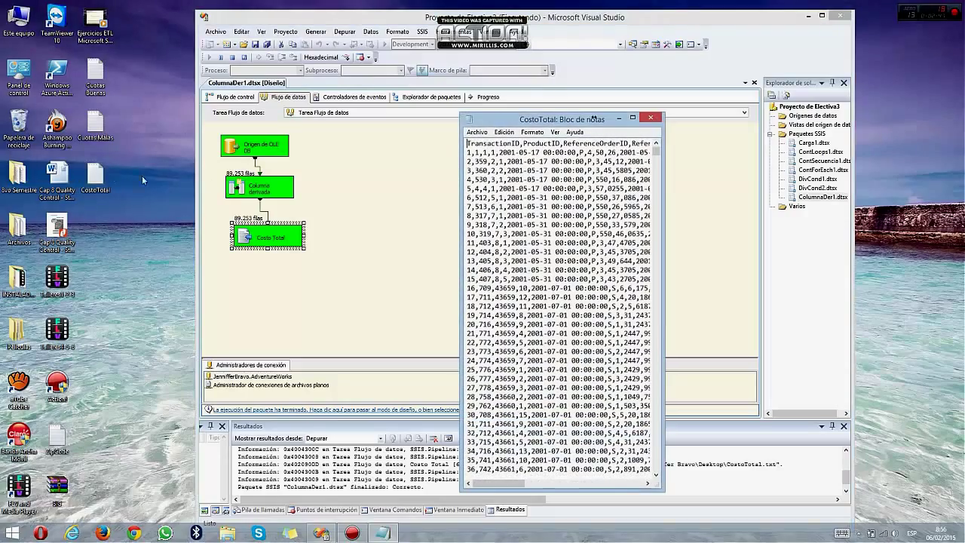
{"action": "left_click", "coordinate": [633, 118]}
{"action": "scroll", "coordinate": [386, 163], "scroll_direction": "down", "scroll_amount": 20}
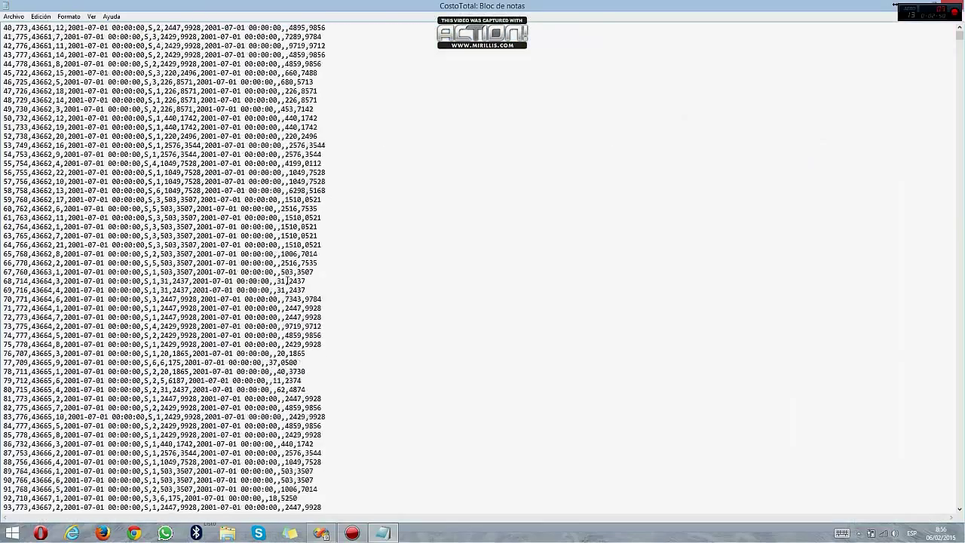
{"action": "scroll", "coordinate": [257, 354], "scroll_direction": "up", "scroll_amount": 20}
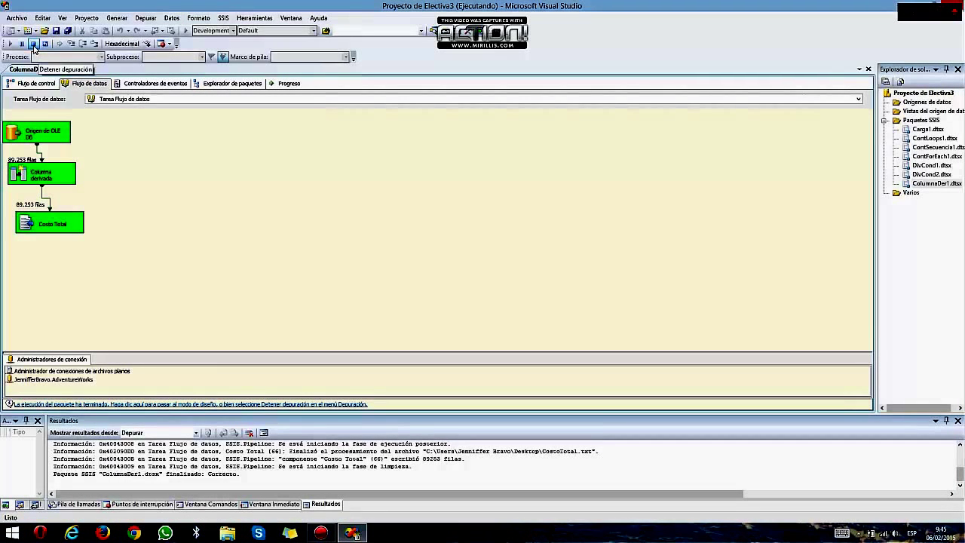
Stop debugging and add a new SSIS package named Fusion1.dtsx, renaming its package object as well.
{"action": "left_click", "coordinate": [33, 44]}
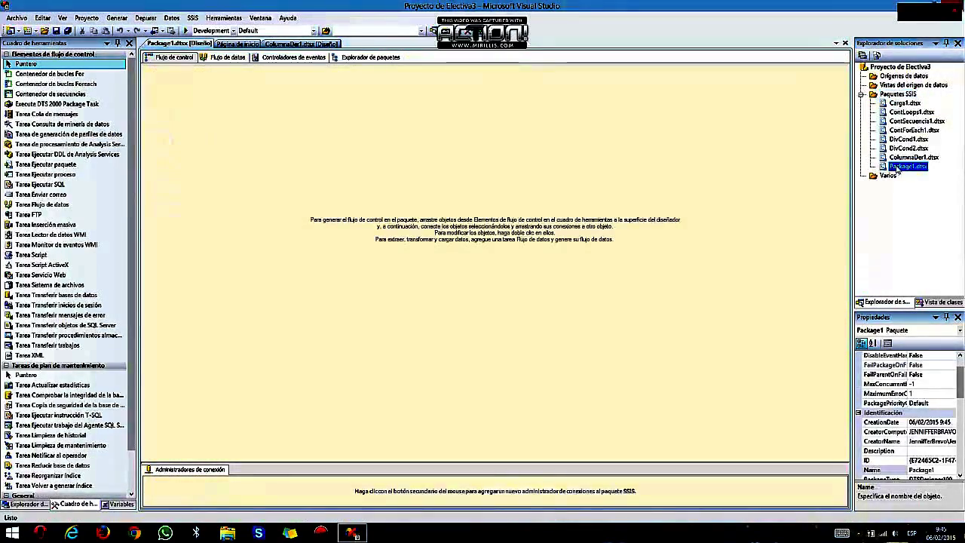
{"action": "left_click", "coordinate": [897, 168]}
{"action": "type", "text": "Fusion1.dtsx"}
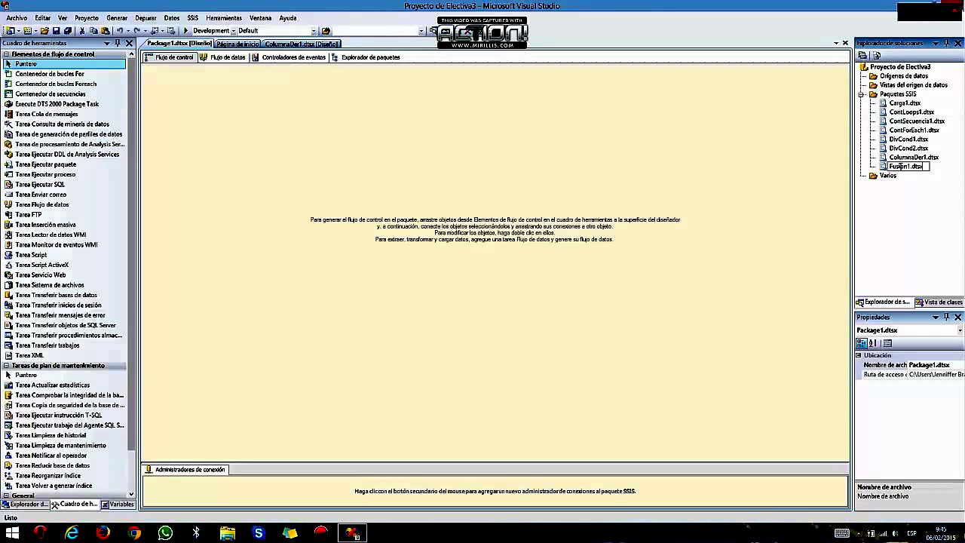
{"action": "key", "text": "Return"}
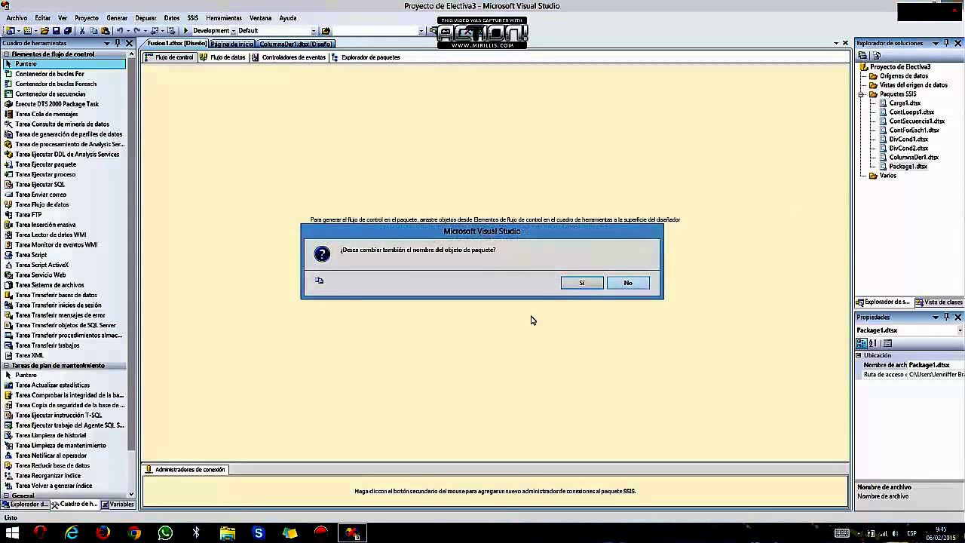
{"action": "left_click", "coordinate": [580, 284]}
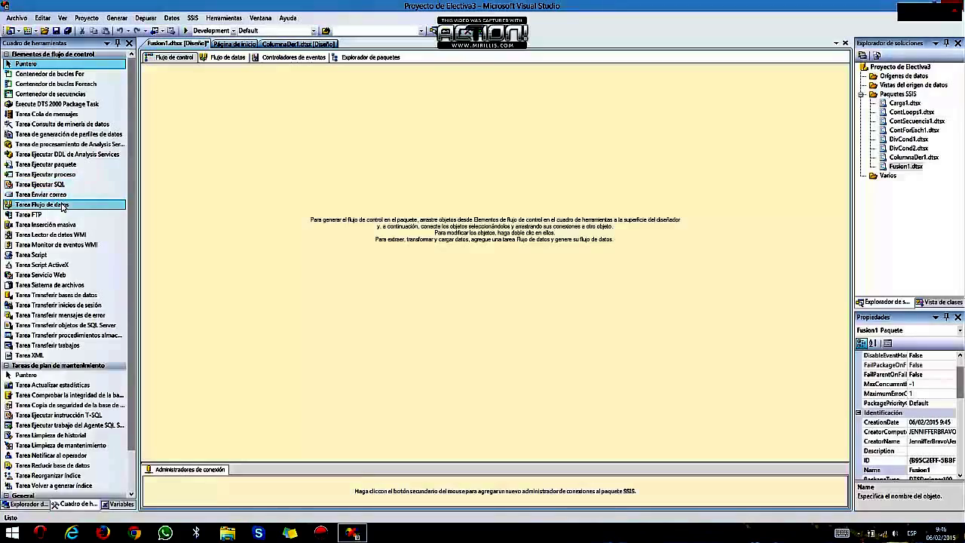
Add a Tarea Flujo de datos to the Fusion1 control flow and place an Origen de OLE DB in its data flow.
{"action": "left_click_drag", "start_coordinate": [64, 206], "coordinate": [174, 96]}
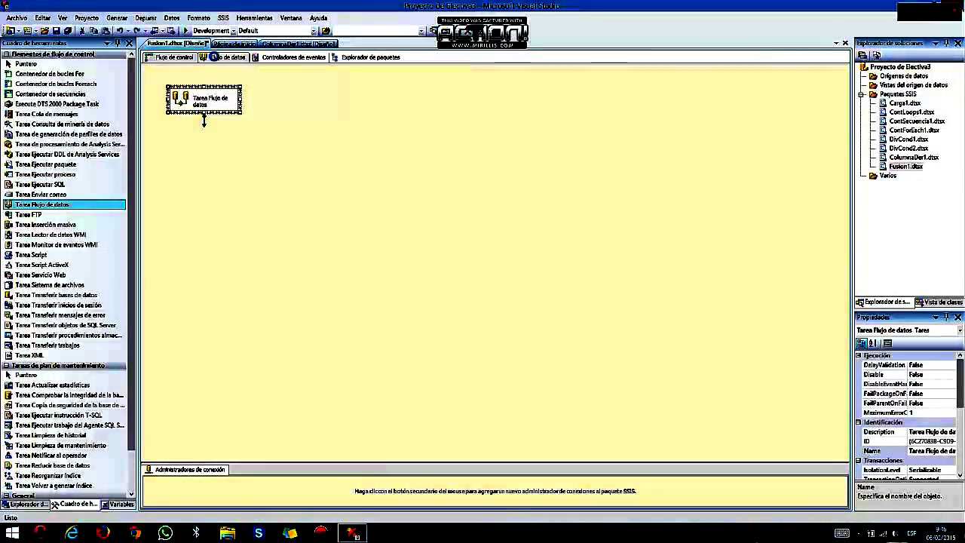
{"action": "left_click", "coordinate": [214, 57]}
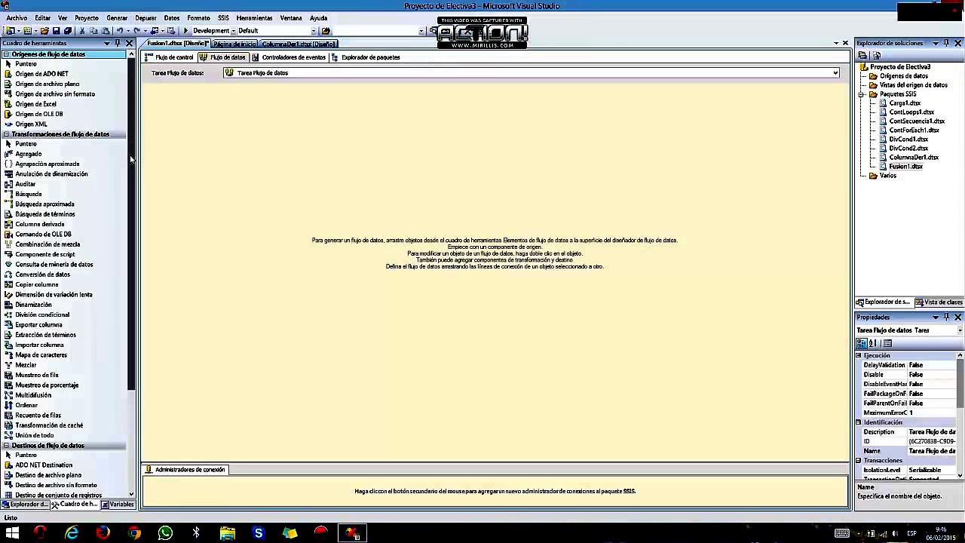
{"action": "left_click", "coordinate": [42, 84]}
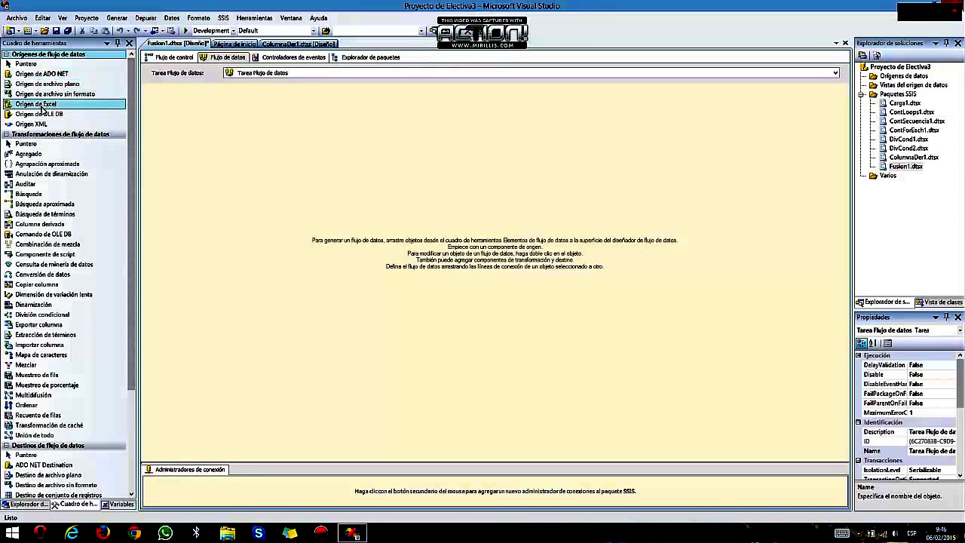
{"action": "left_click_drag", "start_coordinate": [44, 114], "coordinate": [173, 113]}
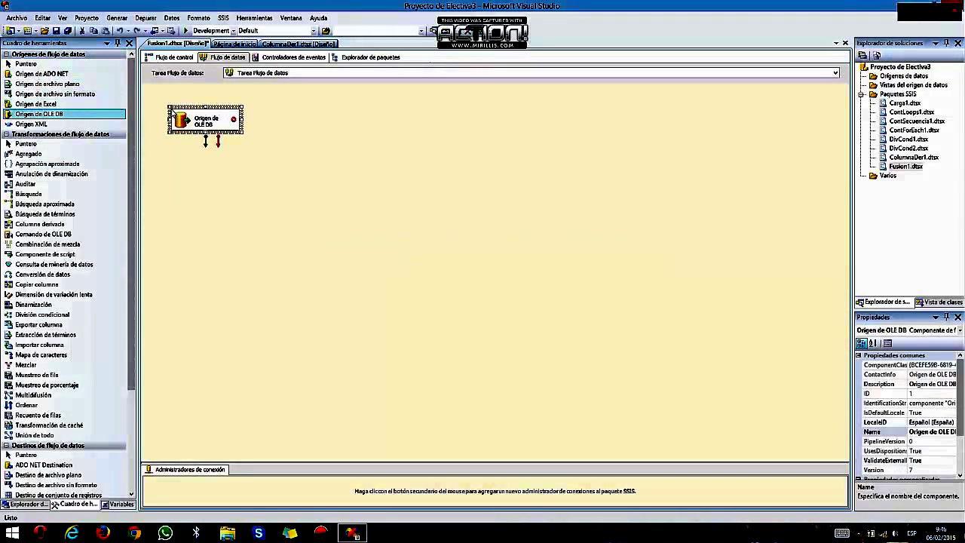
Configure the Origen de OLE DB with a new AdventureWorks connection and the table [HumanResources].[EmployeeAddress].
{"action": "double_click", "coordinate": [205, 122]}
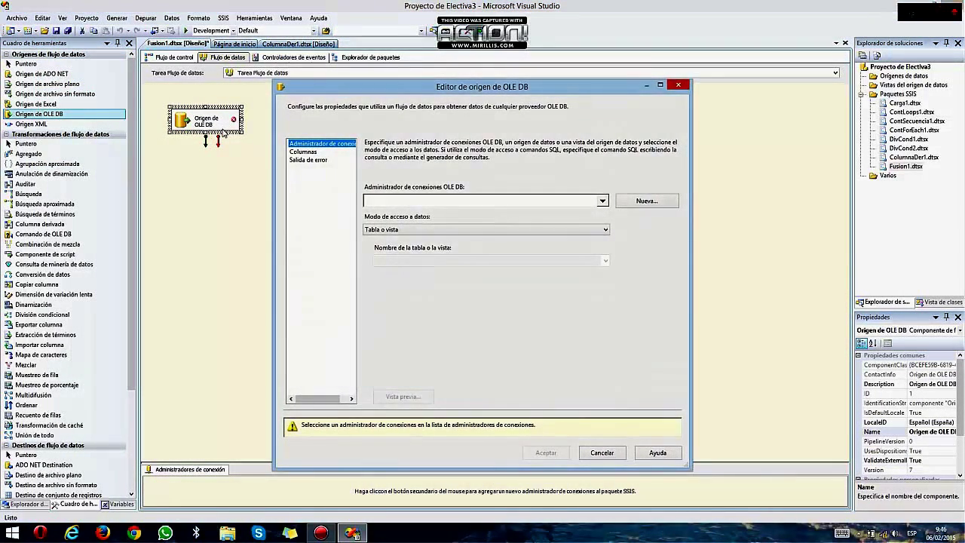
{"action": "left_click", "coordinate": [637, 201]}
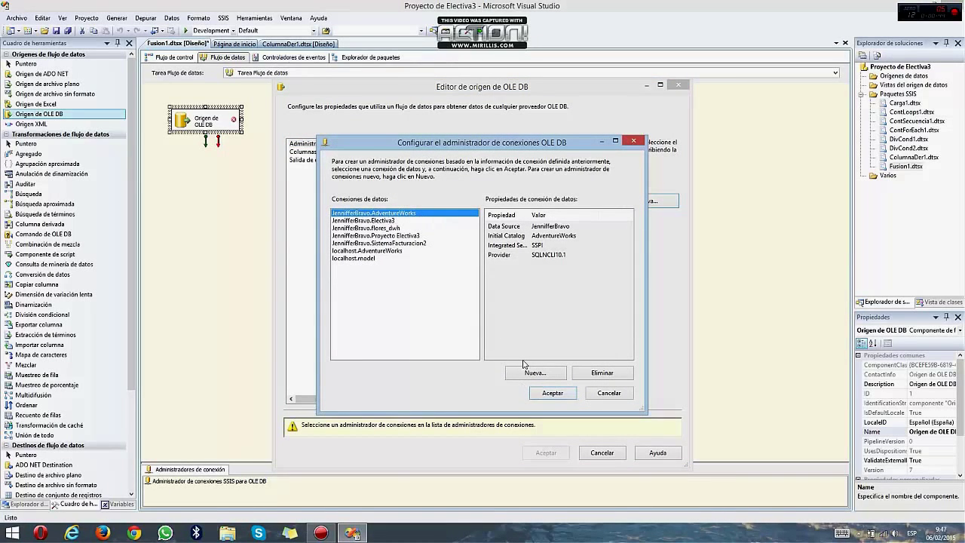
{"action": "left_click", "coordinate": [553, 392]}
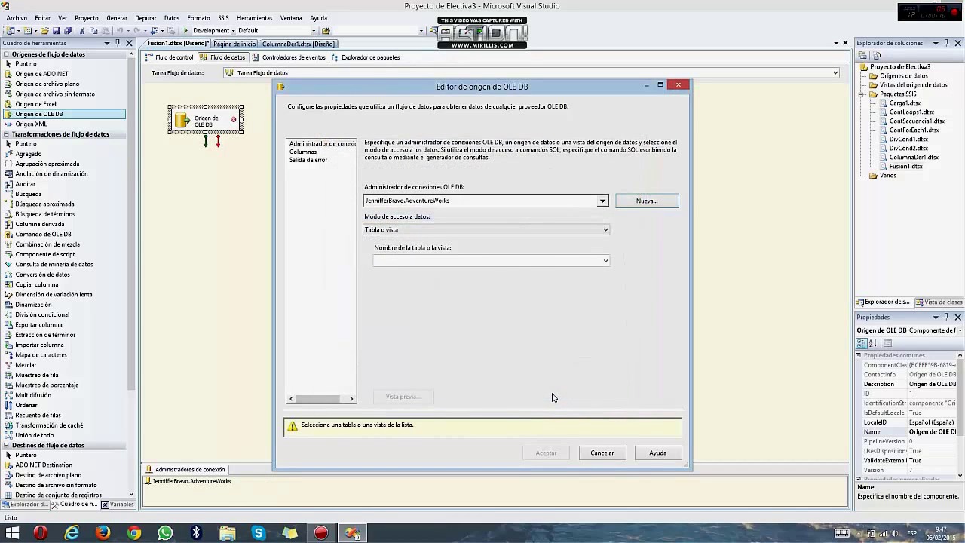
{"action": "left_click", "coordinate": [445, 264]}
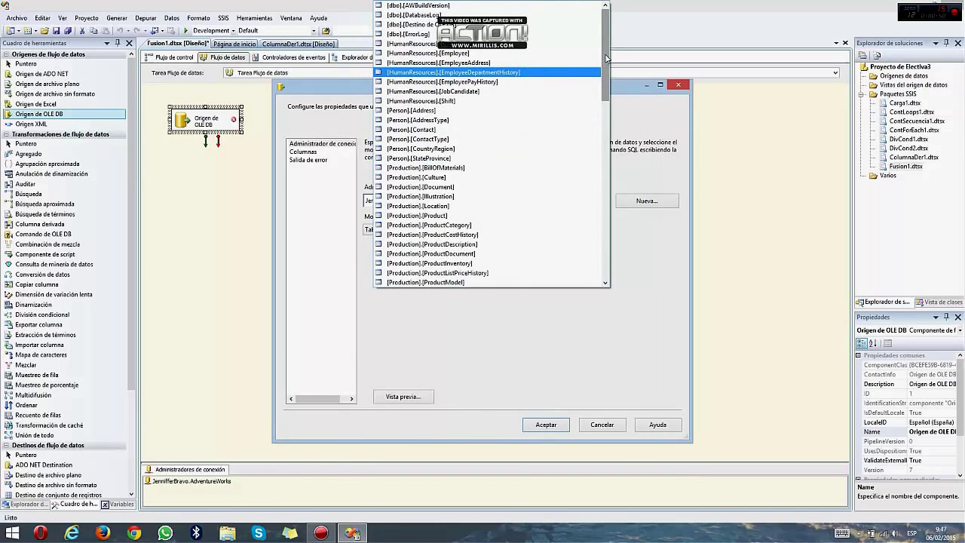
{"action": "left_click", "coordinate": [508, 63]}
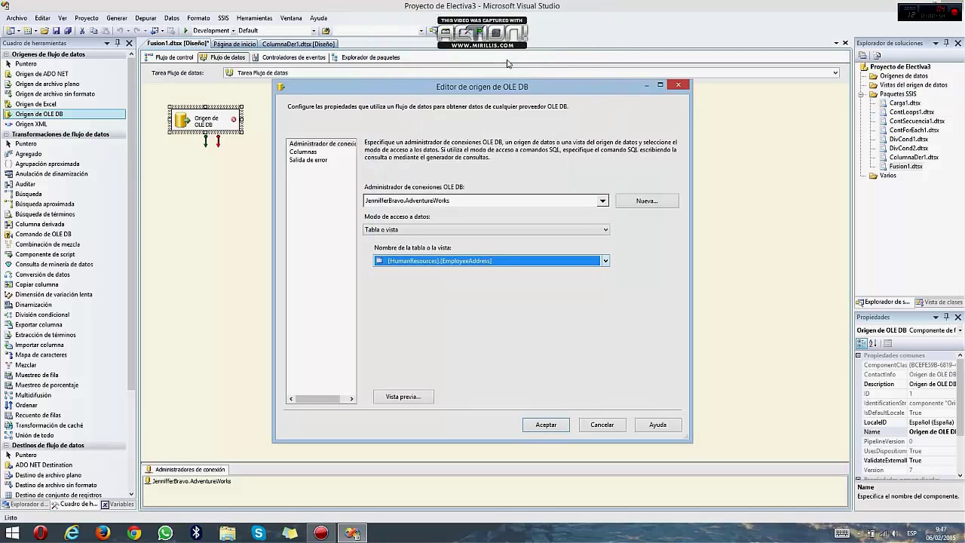
{"action": "left_click", "coordinate": [547, 425]}
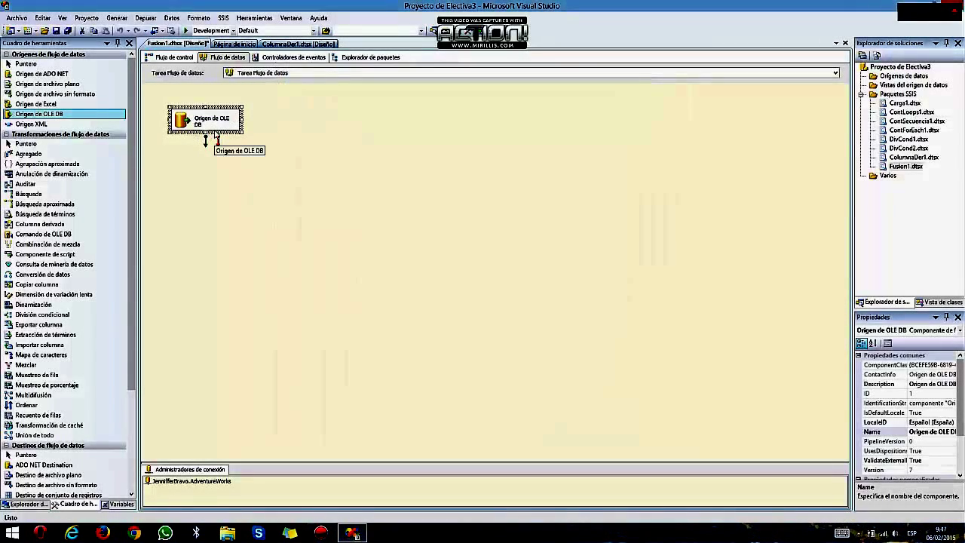
Limit the Origen de OLE DB's output columns to EmployeeID and AddressID and accept the change.
{"action": "double_click", "coordinate": [216, 132]}
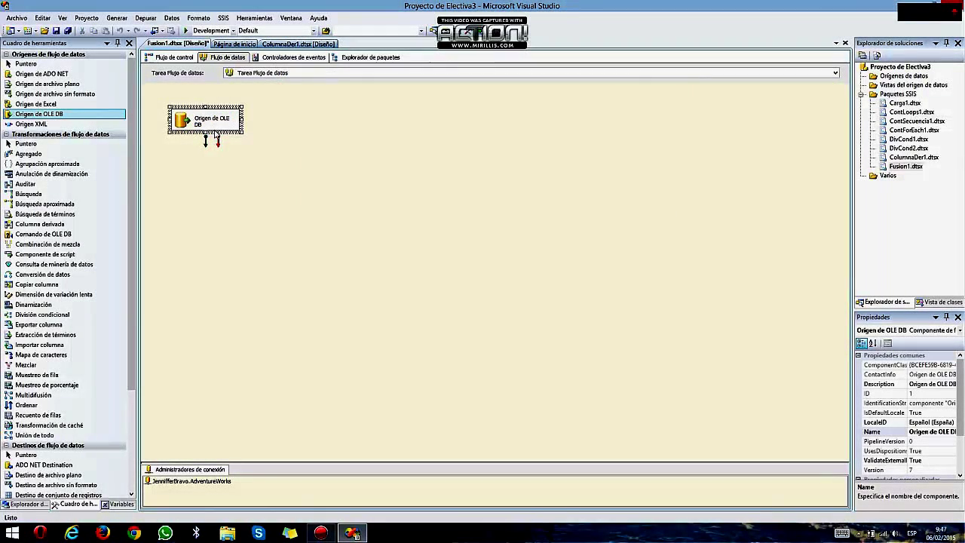
{"action": "left_click", "coordinate": [303, 152]}
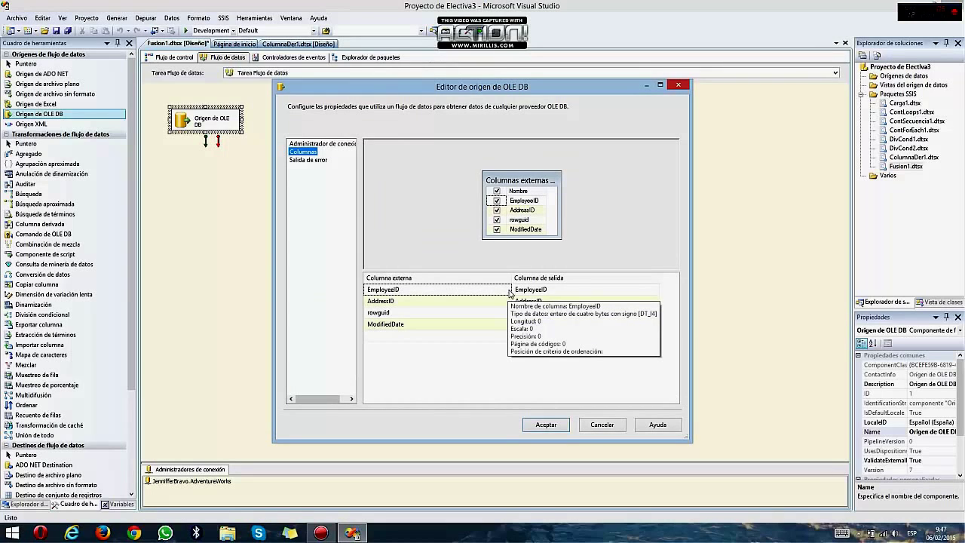
{"action": "left_click", "coordinate": [497, 191]}
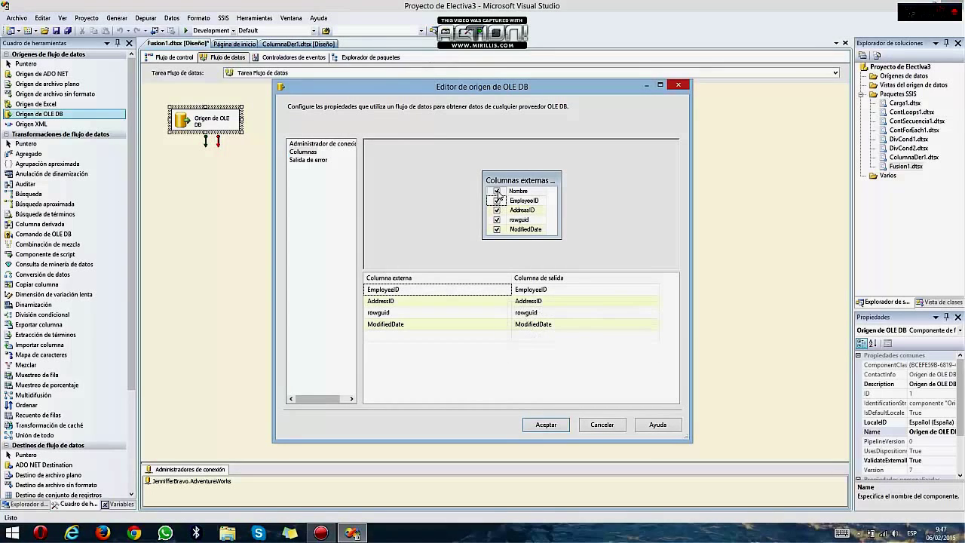
{"action": "left_click", "coordinate": [497, 200]}
{"action": "left_click", "coordinate": [497, 211]}
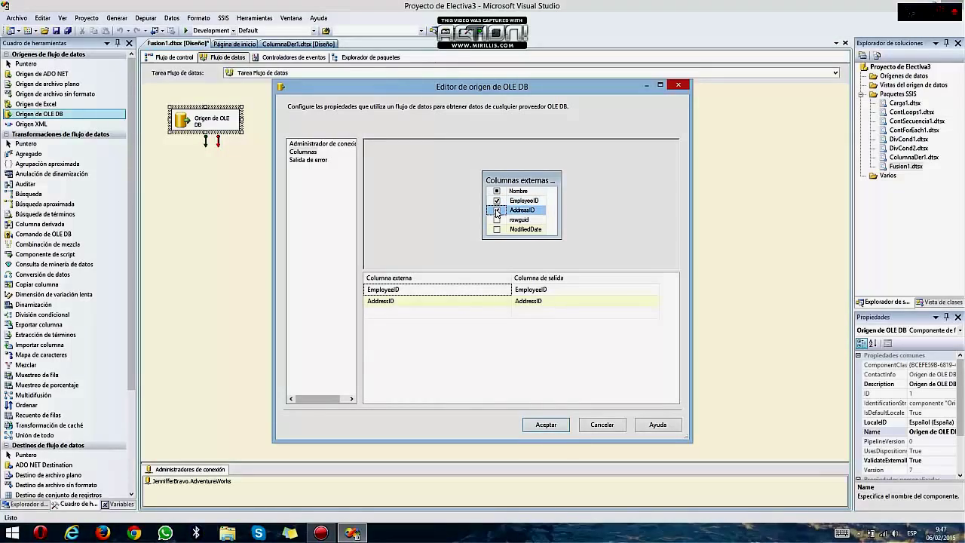
{"action": "left_click", "coordinate": [548, 426]}
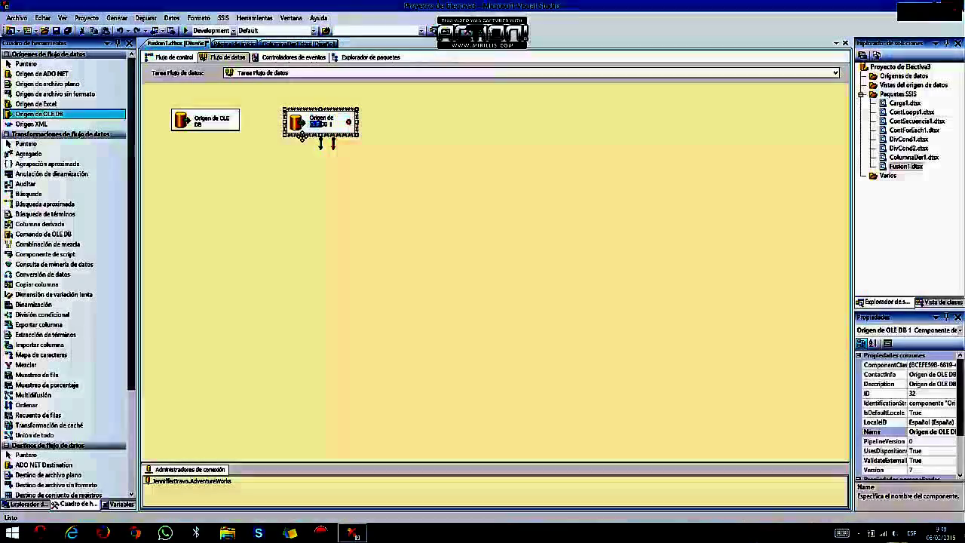
Configure Origen de OLE DB 1 to read the table [Person].[Address] through the existing AdventureWorks connection.
{"action": "left_click", "coordinate": [302, 135]}
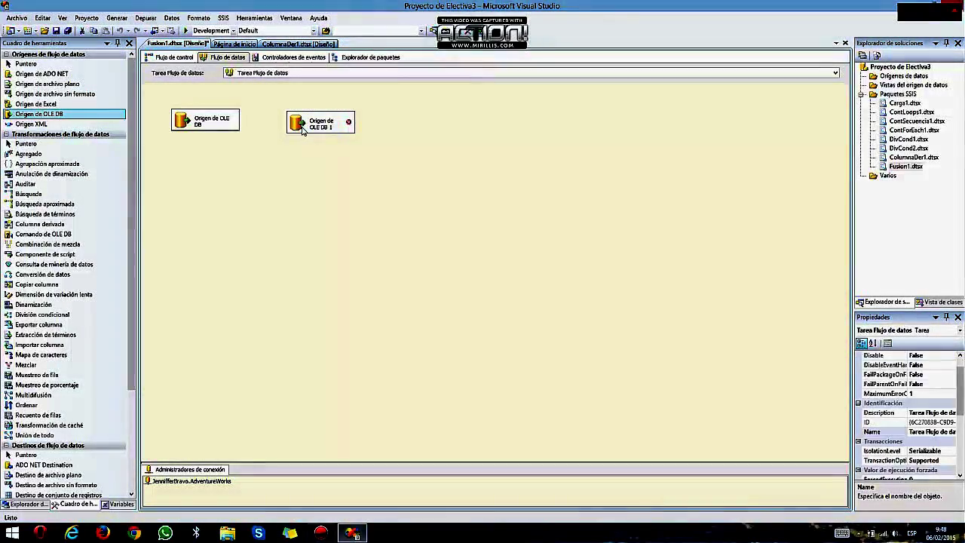
{"action": "double_click", "coordinate": [301, 130]}
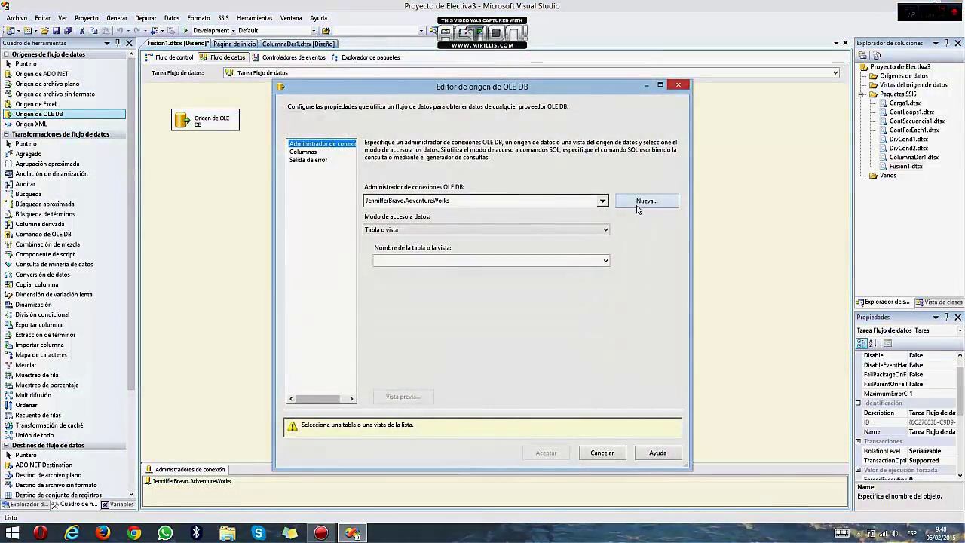
{"action": "left_click", "coordinate": [516, 262]}
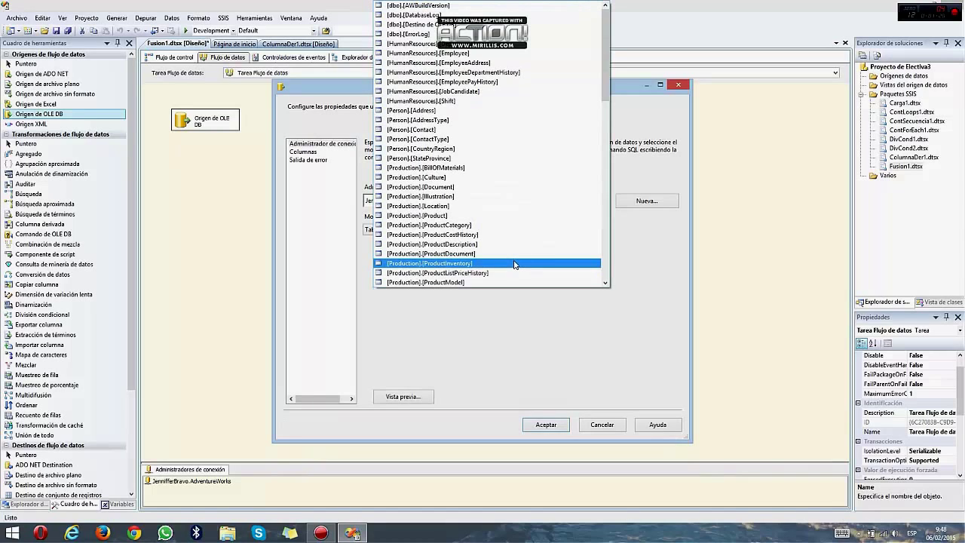
{"action": "left_click", "coordinate": [455, 112]}
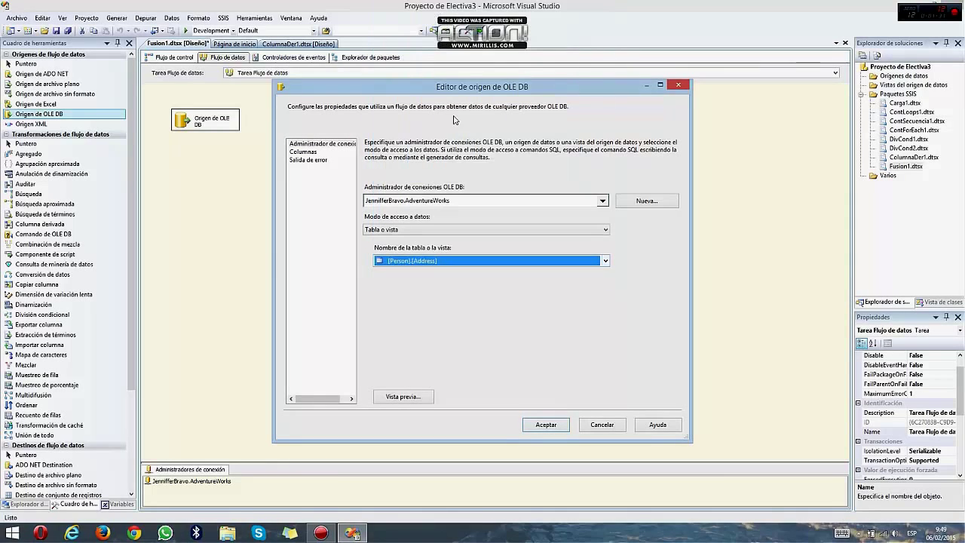
{"action": "left_click", "coordinate": [546, 425]}
{"action": "left_click", "coordinate": [382, 306]}
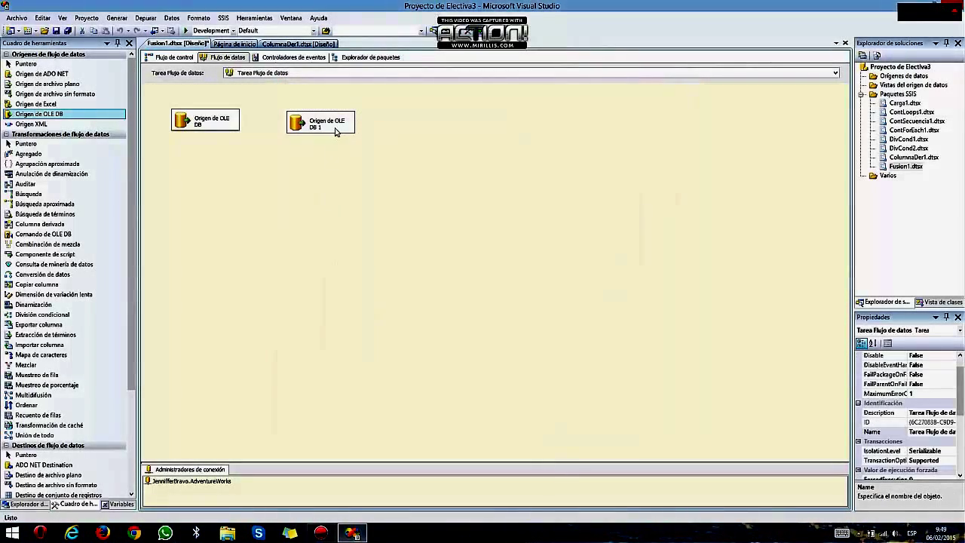
Exclude the ModifiedDate and rowguid columns from the output of Origen de OLE DB 1 and accept the change.
{"action": "double_click", "coordinate": [337, 132]}
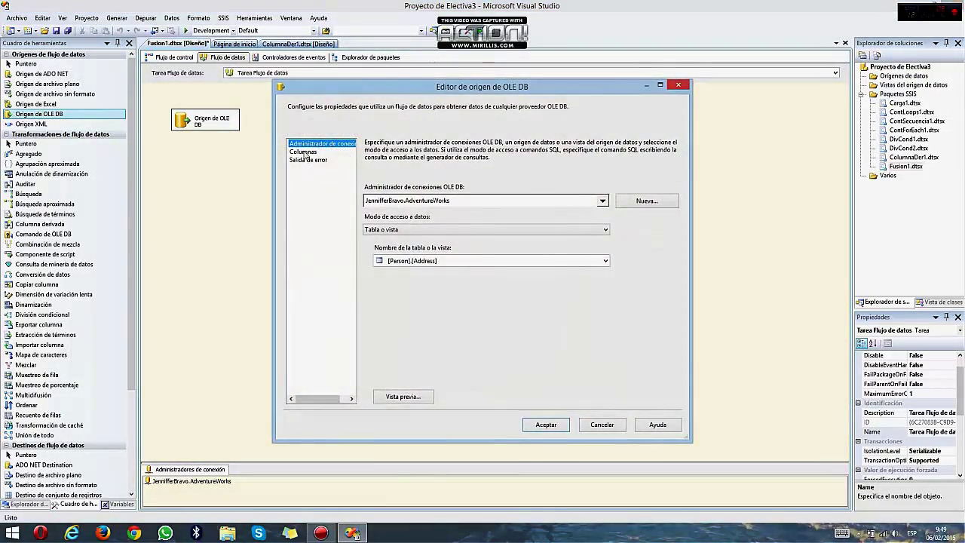
{"action": "left_click", "coordinate": [303, 152]}
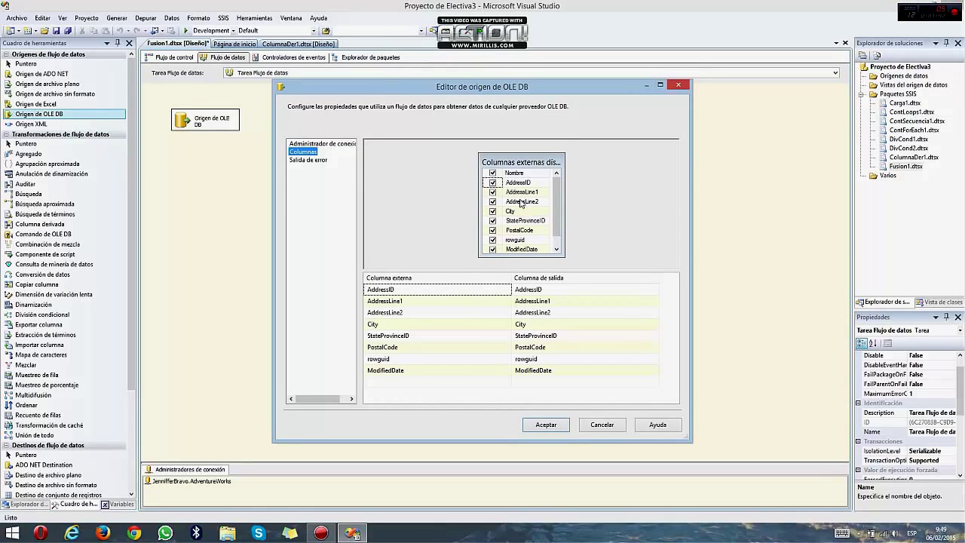
{"action": "left_click", "coordinate": [493, 250]}
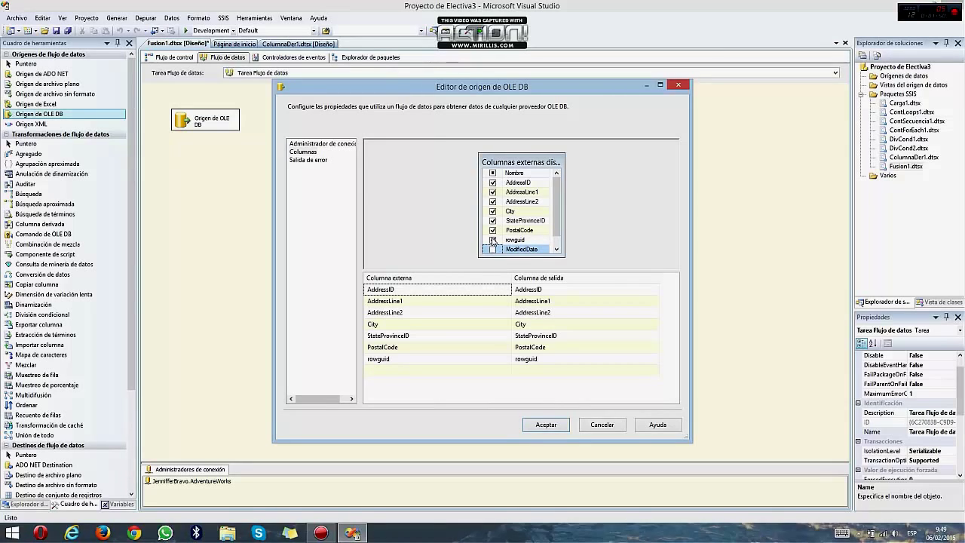
{"action": "left_click", "coordinate": [492, 241]}
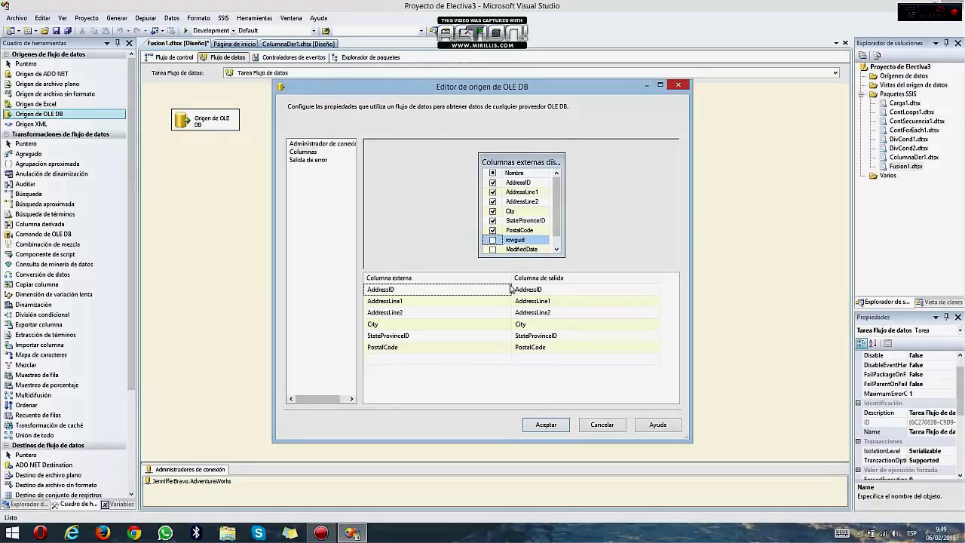
{"action": "left_click", "coordinate": [544, 424]}
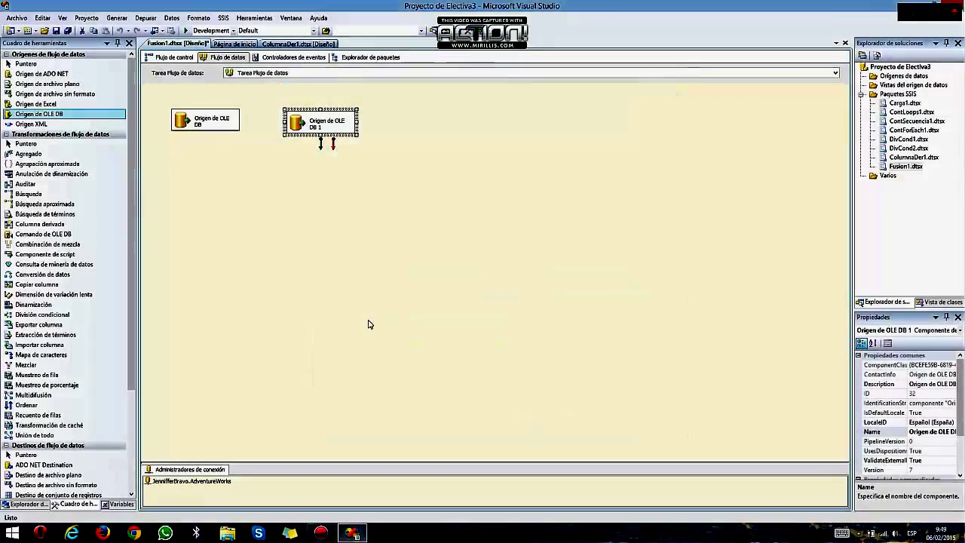
{"action": "left_click", "coordinate": [368, 322]}
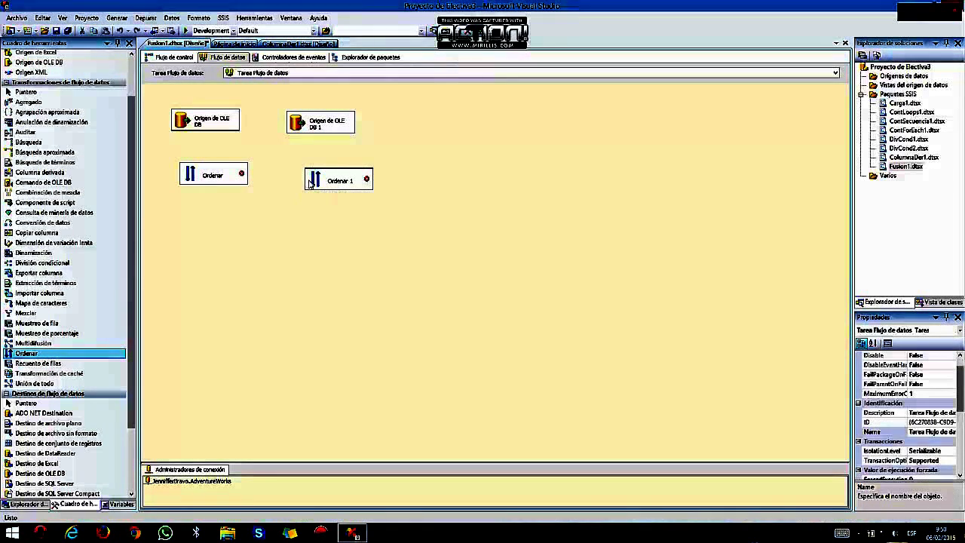
Align Ordenar 1 directly beneath Origen de OLE DB 1 and connect Origen de OLE DB to Ordenar.
{"action": "left_click", "coordinate": [315, 181]}
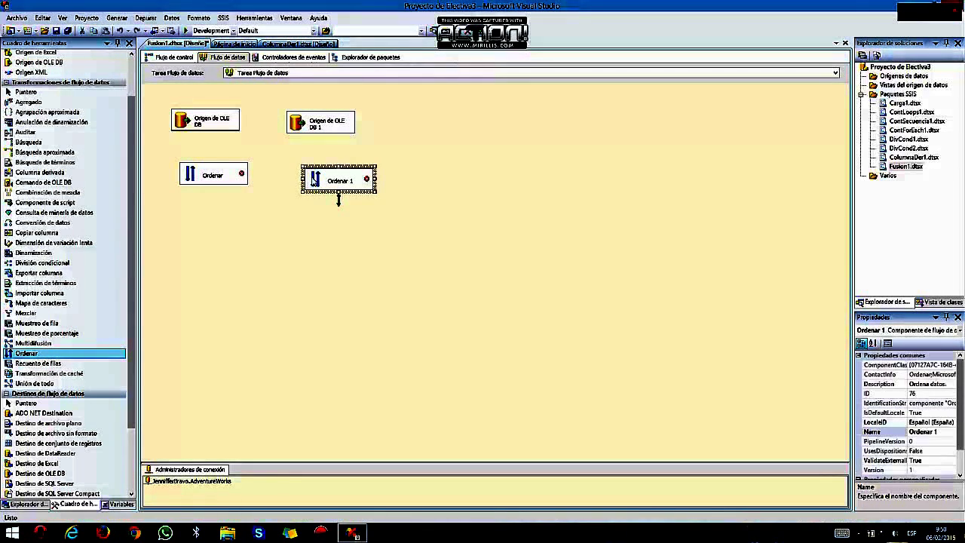
{"action": "left_click_drag", "start_coordinate": [314, 181], "coordinate": [296, 174]}
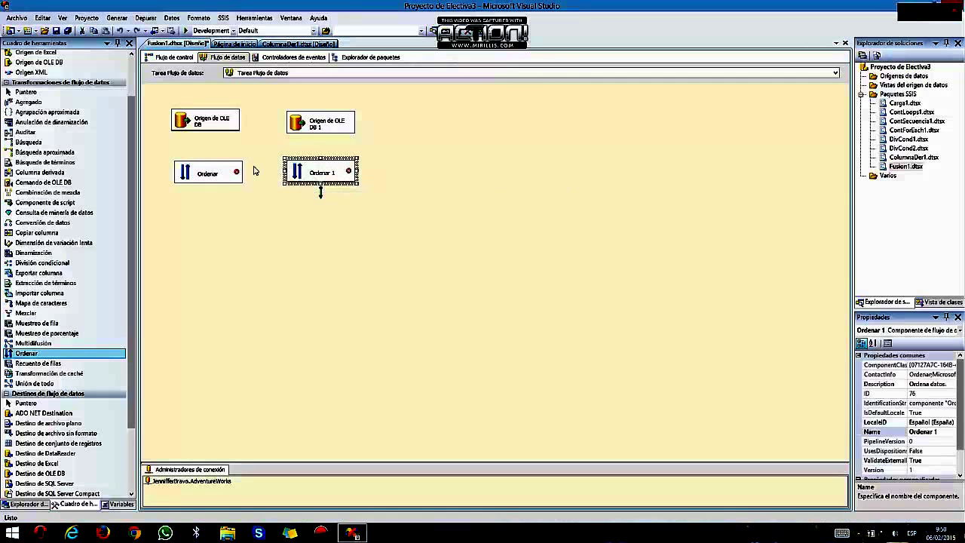
{"action": "left_click", "coordinate": [212, 130]}
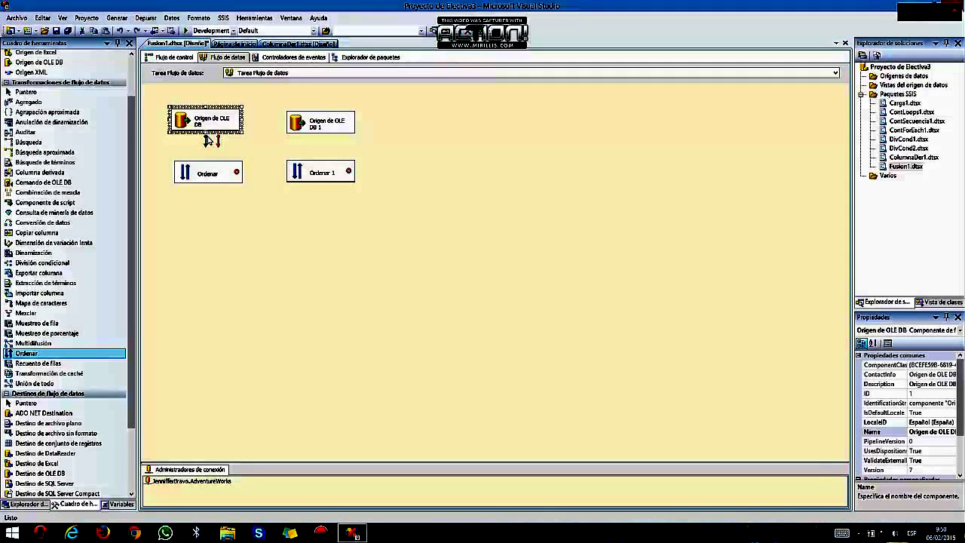
{"action": "left_click_drag", "start_coordinate": [208, 141], "coordinate": [202, 176]}
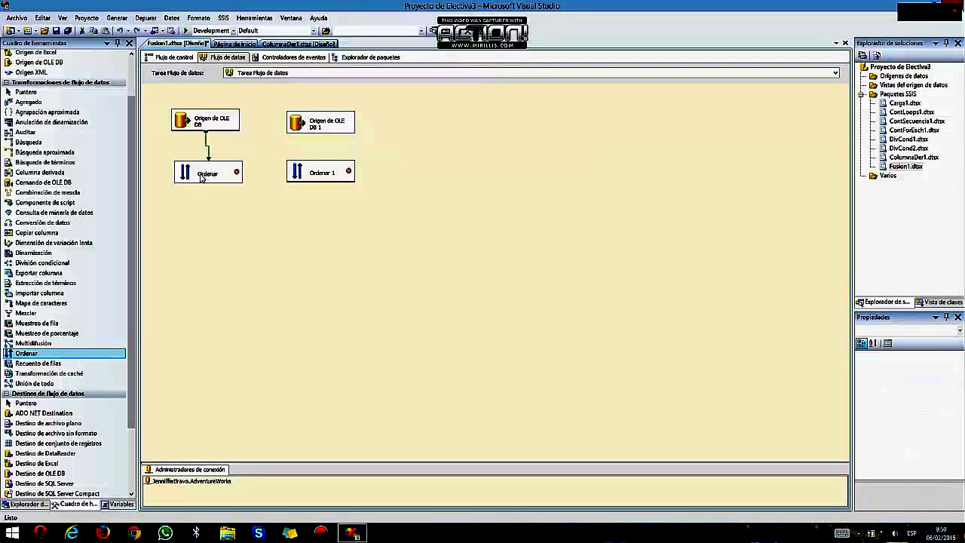
Configure the Ordenar transformation to sort by AddressID in ascending order.
{"action": "double_click", "coordinate": [202, 174]}
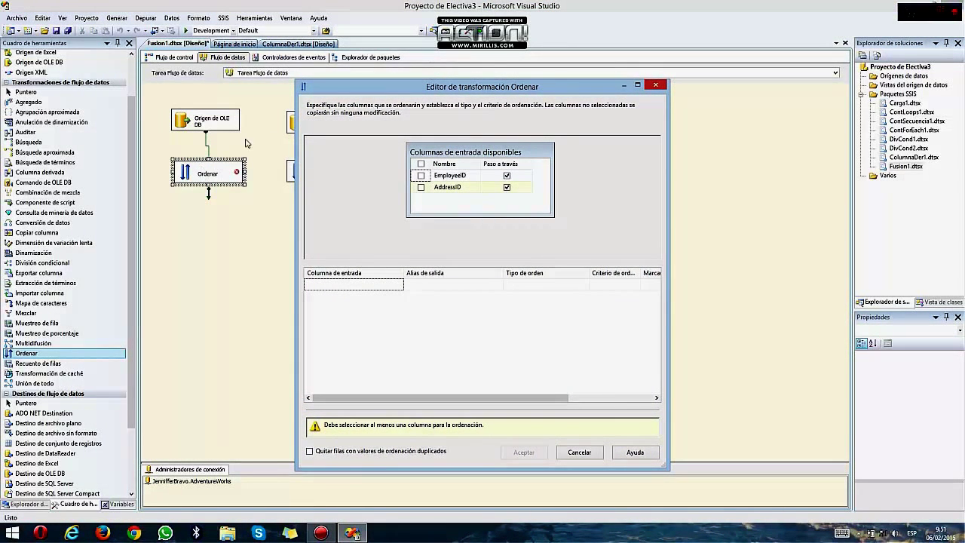
{"action": "left_click", "coordinate": [420, 188]}
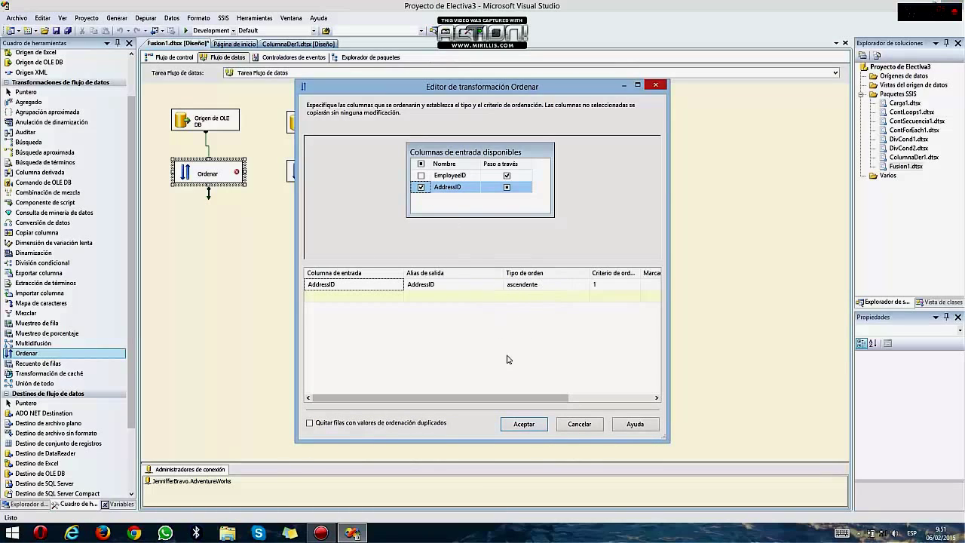
{"action": "left_click", "coordinate": [519, 426]}
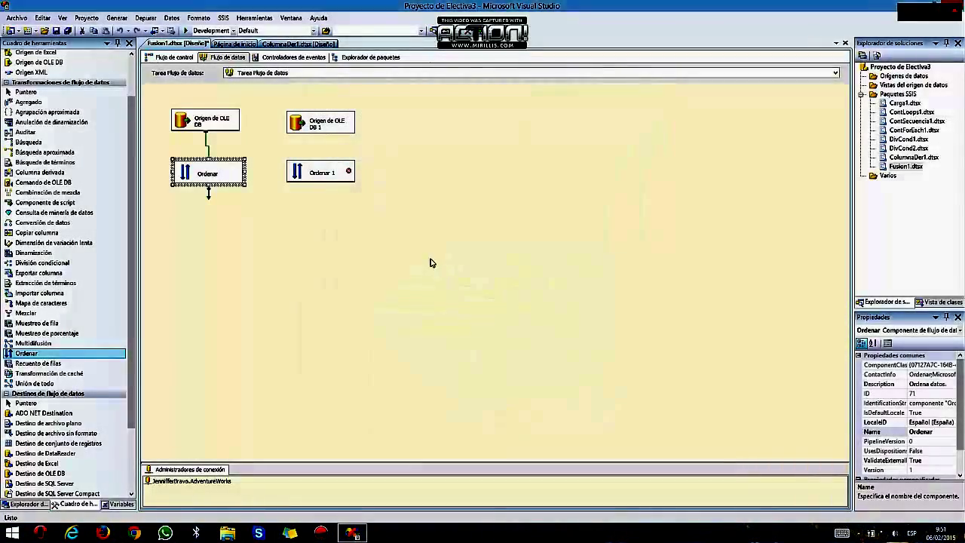
Connect Origen de OLE DB 1 to Ordenar 1 and sort its rows by AddressID in ascending order.
{"action": "left_click", "coordinate": [318, 129]}
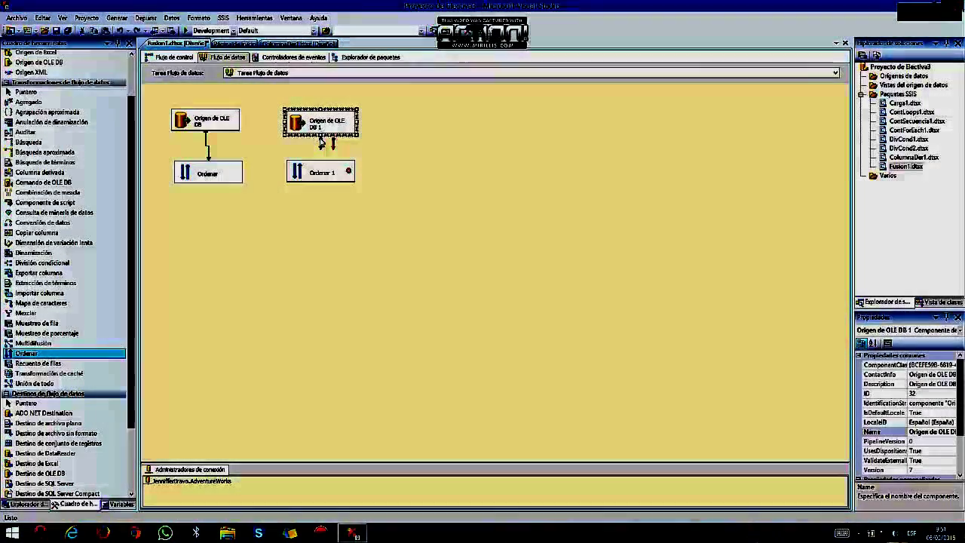
{"action": "left_click_drag", "start_coordinate": [320, 142], "coordinate": [321, 172]}
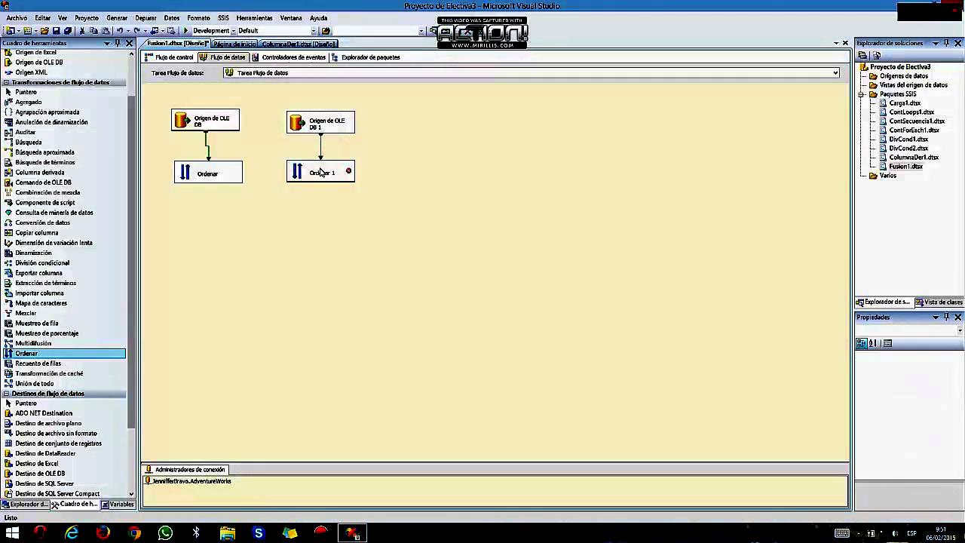
{"action": "double_click", "coordinate": [319, 177]}
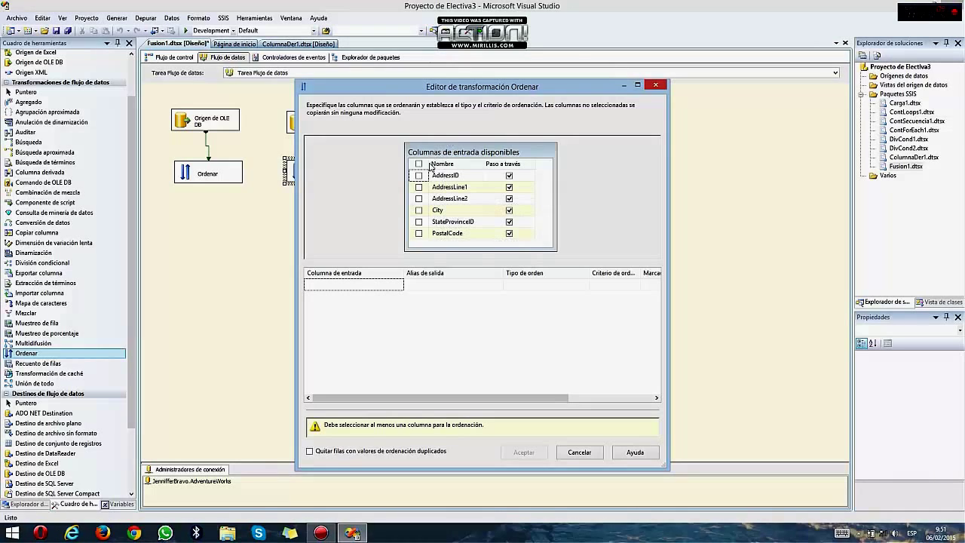
{"action": "left_click", "coordinate": [420, 175]}
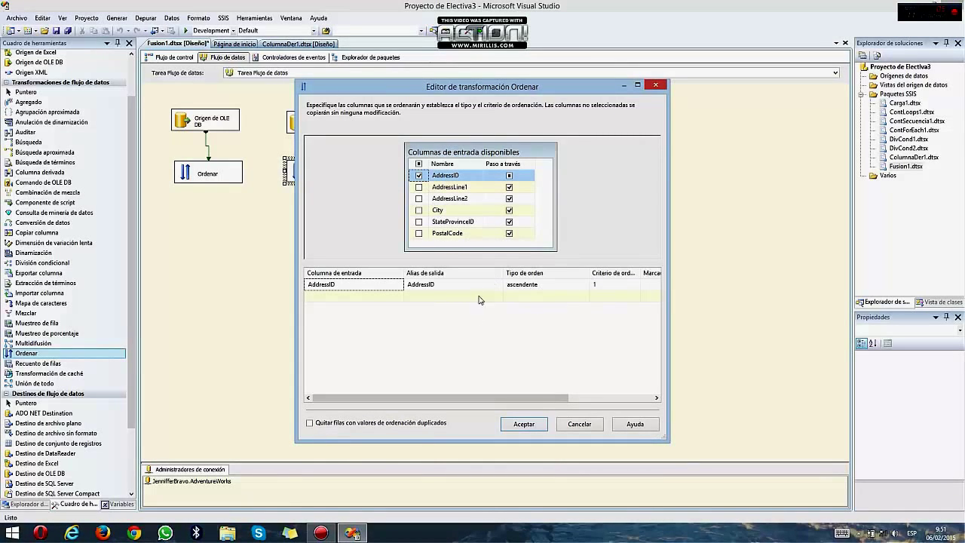
{"action": "left_click", "coordinate": [524, 425]}
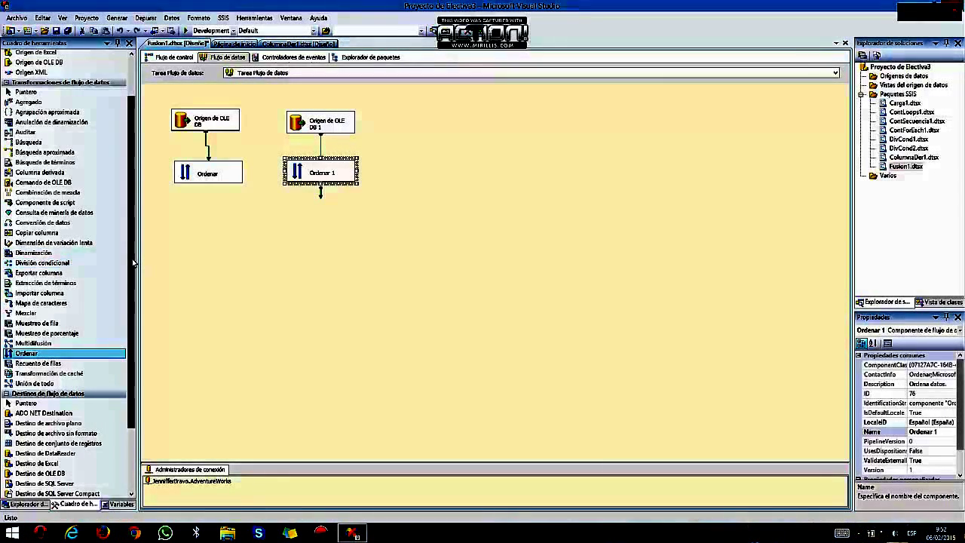
Add a Combinación de mezcla below the two sorts, connecting Ordenar to its left input (Entrada izquierda) and Ordenar 1 to the other input.
{"action": "left_click_drag", "start_coordinate": [66, 193], "coordinate": [242, 230]}
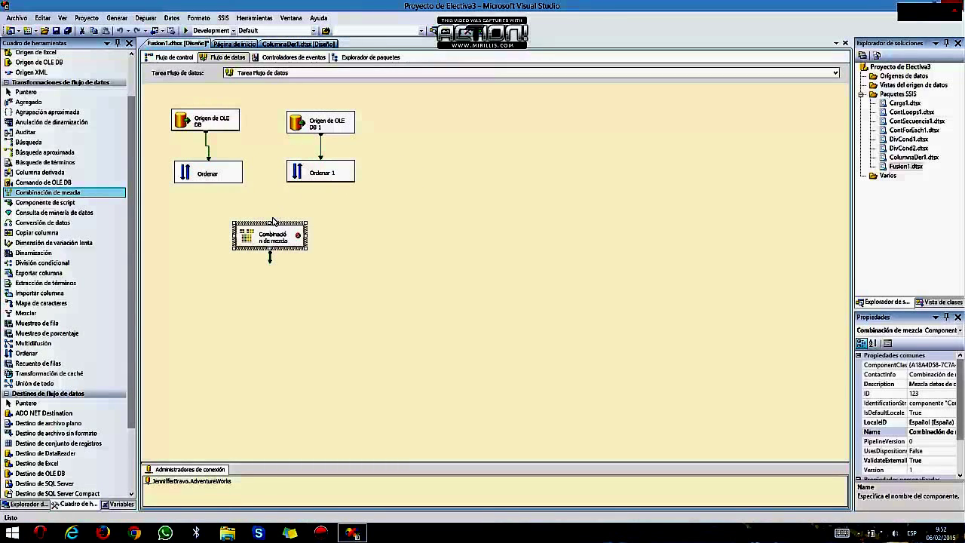
{"action": "left_click_drag", "start_coordinate": [272, 224], "coordinate": [262, 224]}
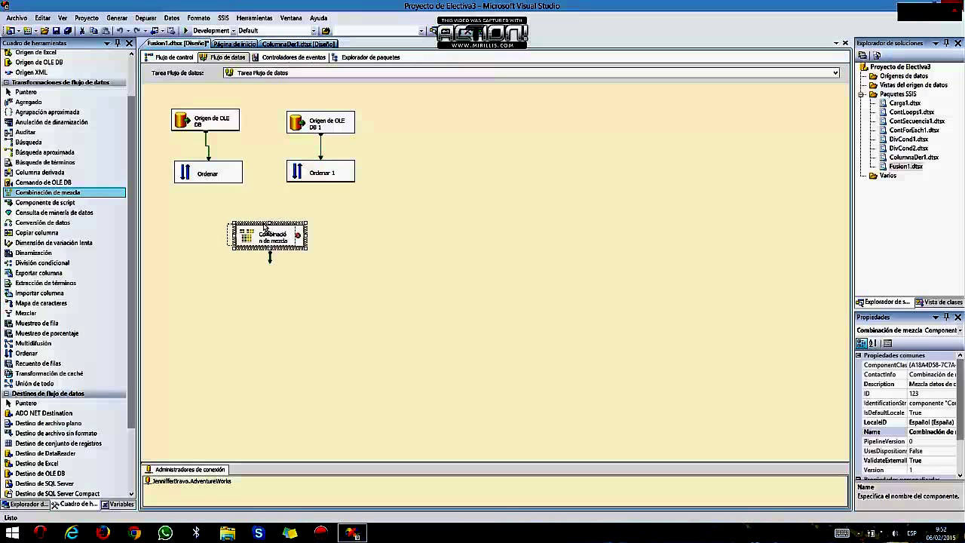
{"action": "left_click", "coordinate": [211, 183]}
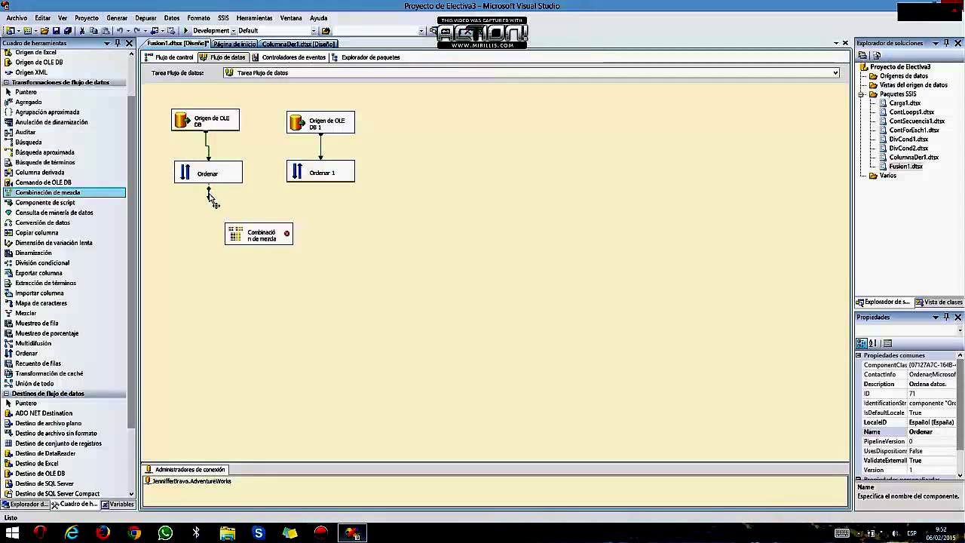
{"action": "left_click_drag", "start_coordinate": [210, 194], "coordinate": [234, 229]}
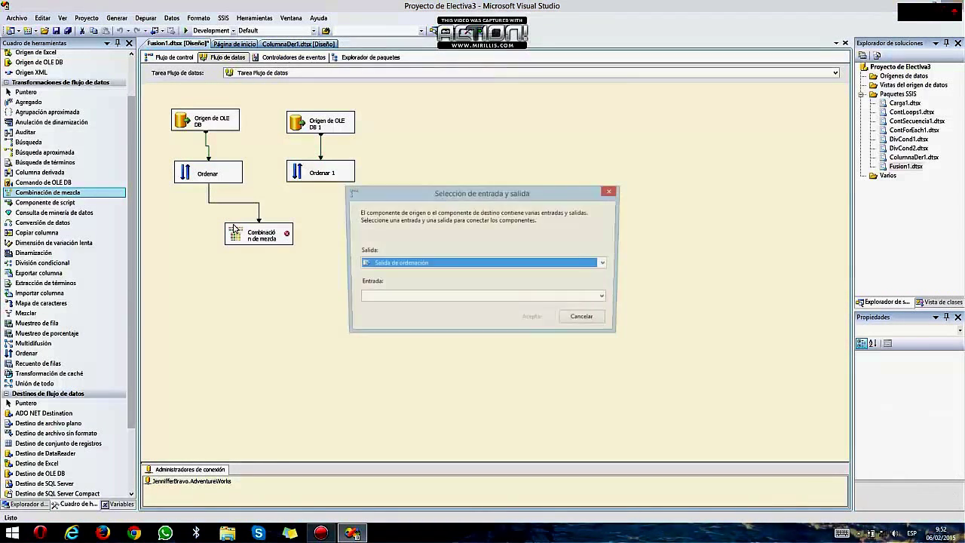
{"action": "left_click", "coordinate": [411, 298]}
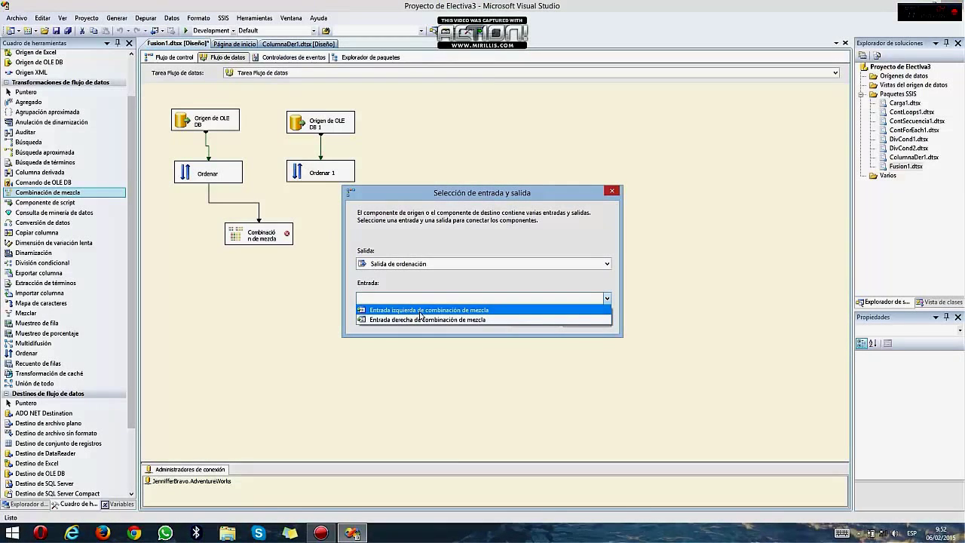
{"action": "left_click", "coordinate": [420, 312]}
{"action": "left_click", "coordinate": [534, 319]}
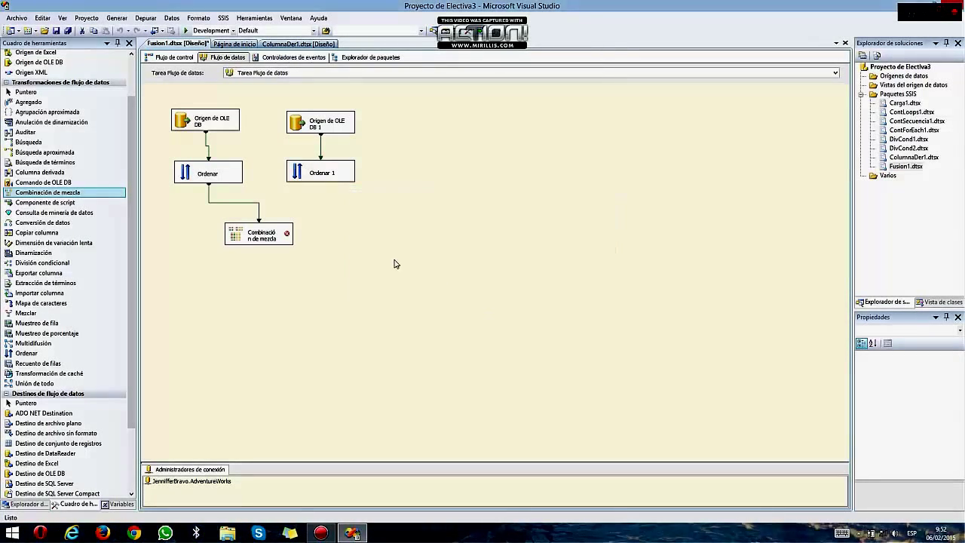
{"action": "left_click", "coordinate": [318, 180]}
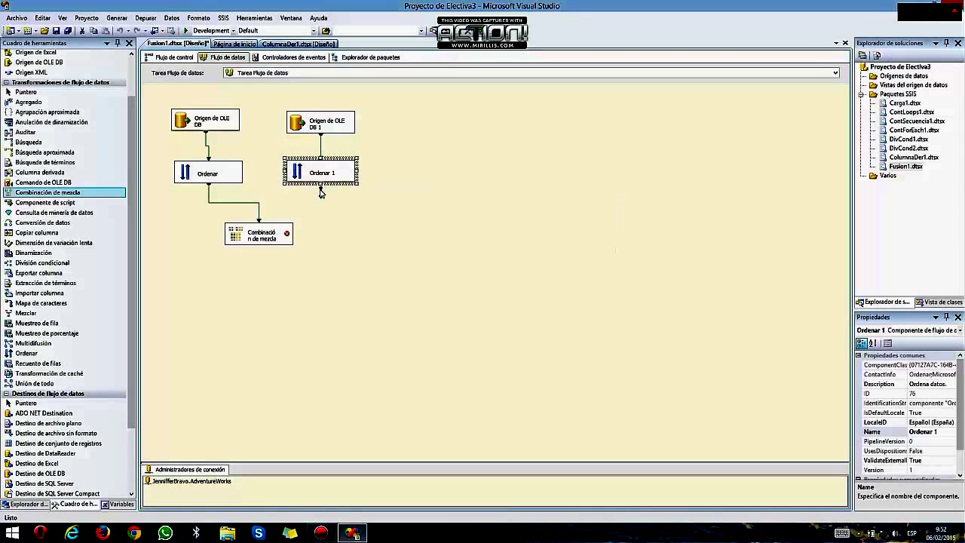
{"action": "left_click_drag", "start_coordinate": [322, 193], "coordinate": [266, 228]}
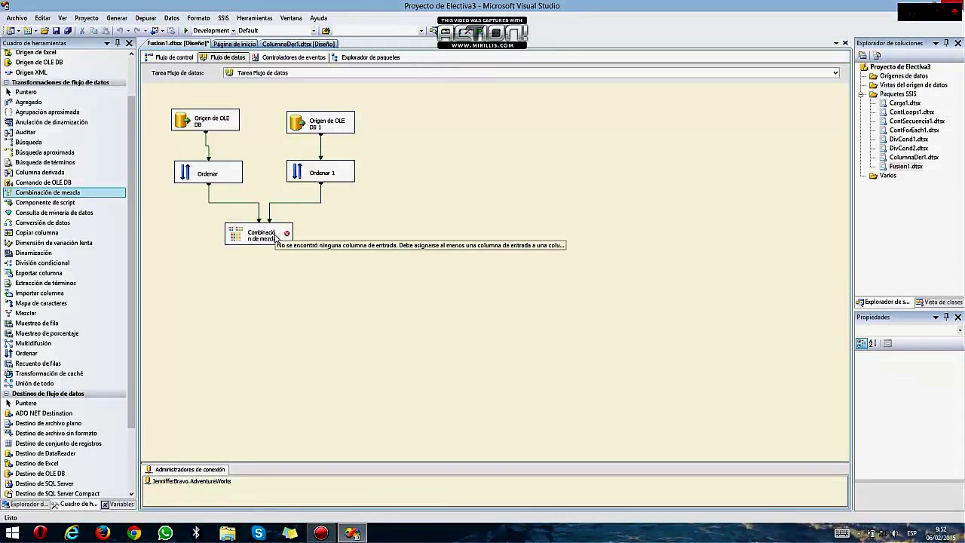
Configure the Combinación de mezcla to output every Ordenar 1 column except AddressLine2 and accept the change.
{"action": "double_click", "coordinate": [275, 239]}
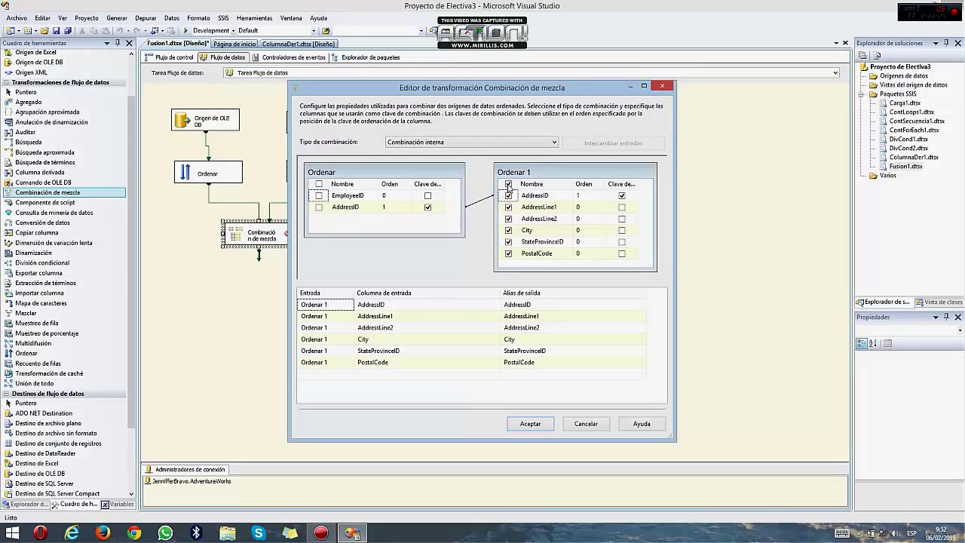
{"action": "left_click", "coordinate": [508, 218]}
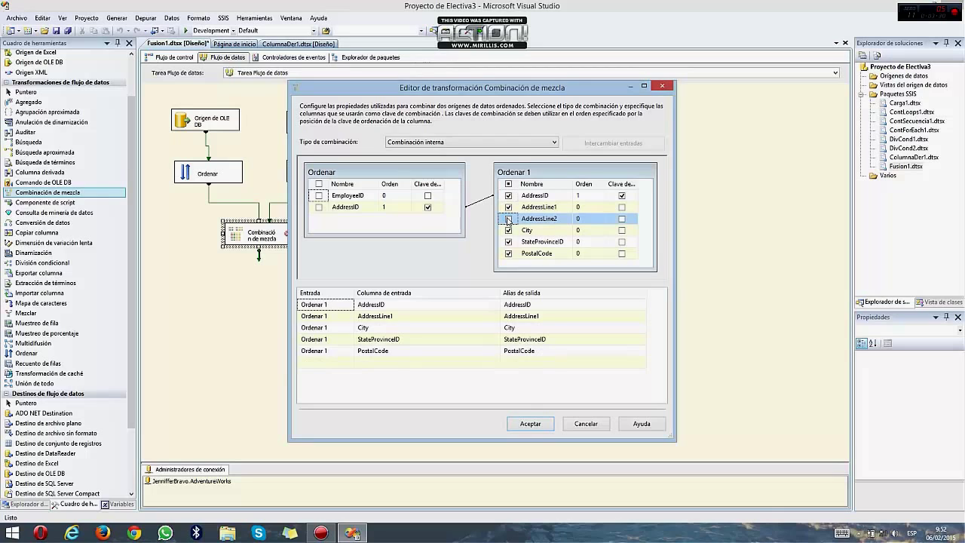
{"action": "left_click", "coordinate": [530, 424]}
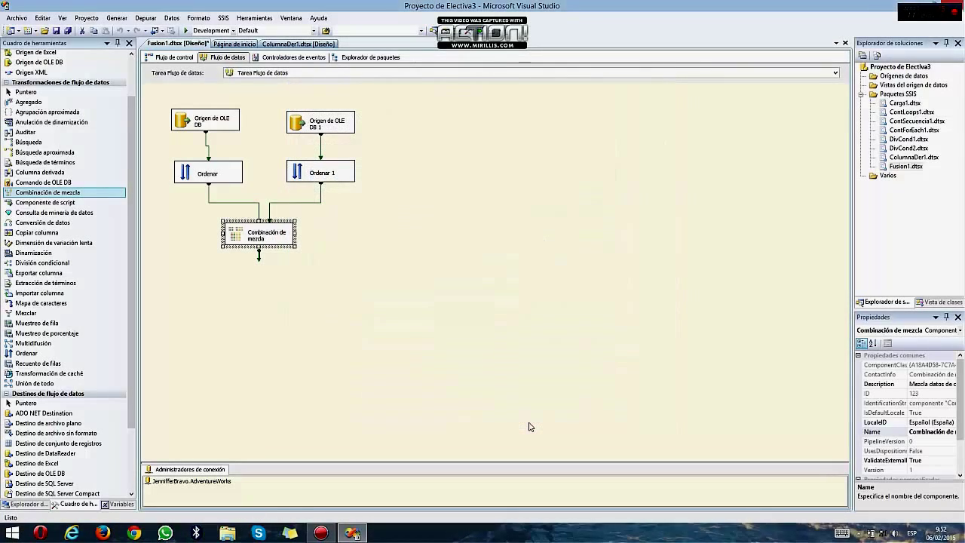
{"action": "left_click", "coordinate": [444, 358]}
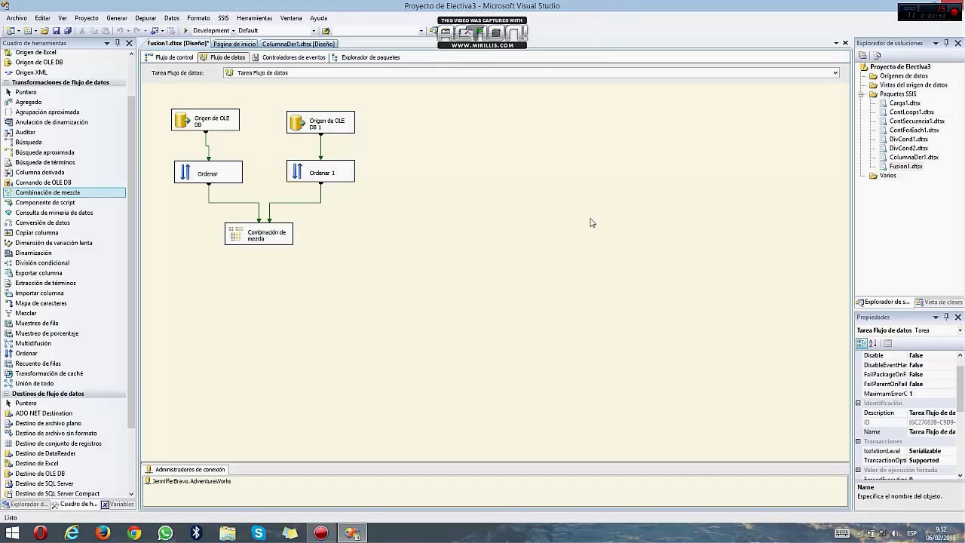
Create a new text document on the desktop and name it FusionEmpleados.
{"action": "key", "text": "super+d"}
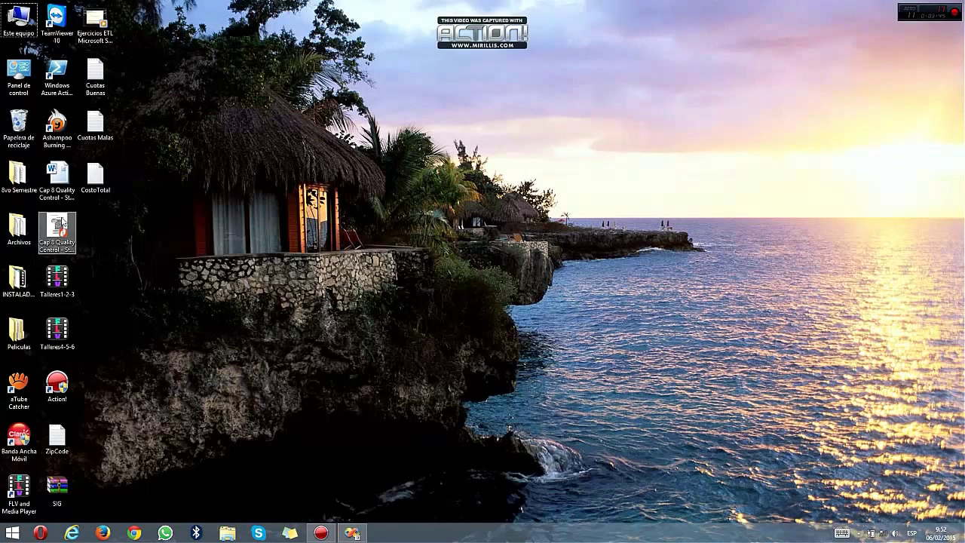
{"action": "right_click", "coordinate": [99, 240]}
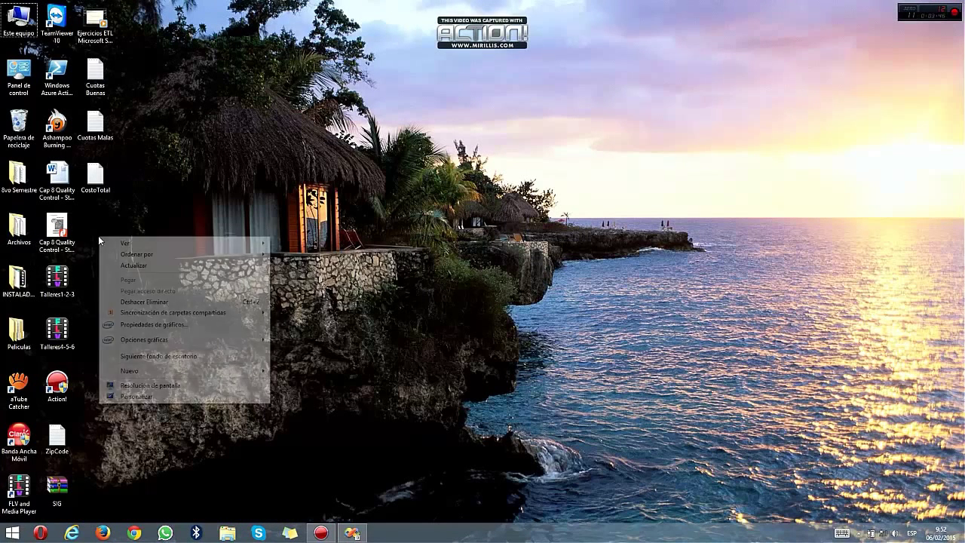
{"action": "left_click", "coordinate": [200, 371]}
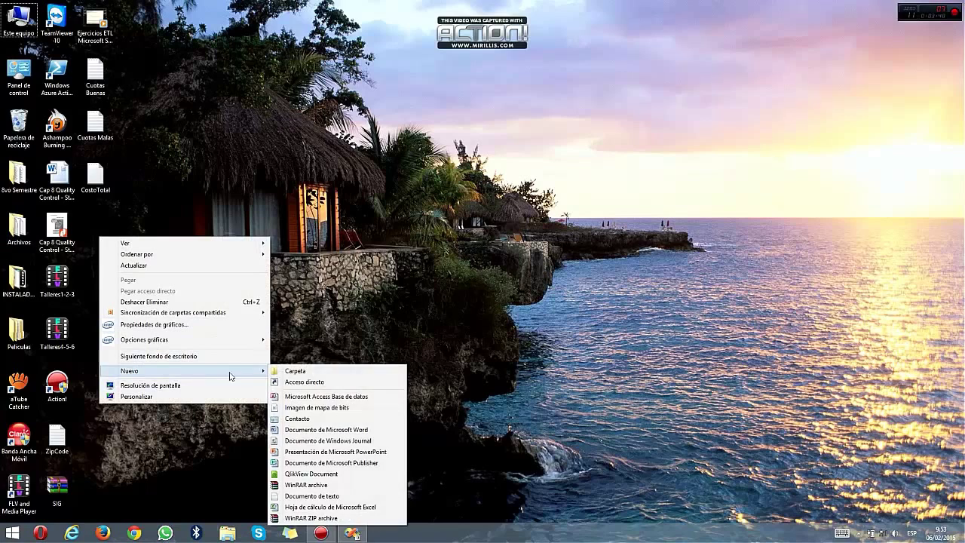
{"action": "left_click", "coordinate": [318, 496]}
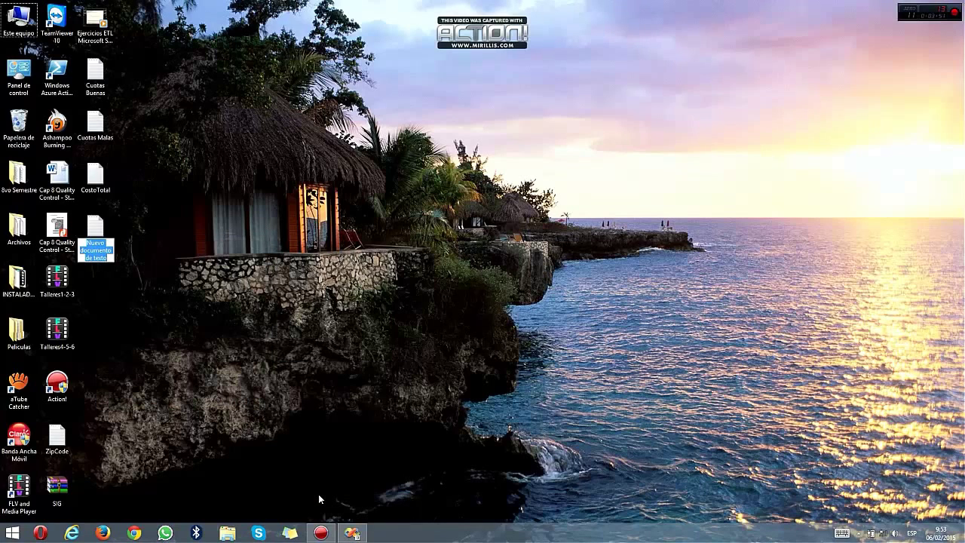
{"action": "type", "text": "B"}
{"action": "type", "text": "usi"}
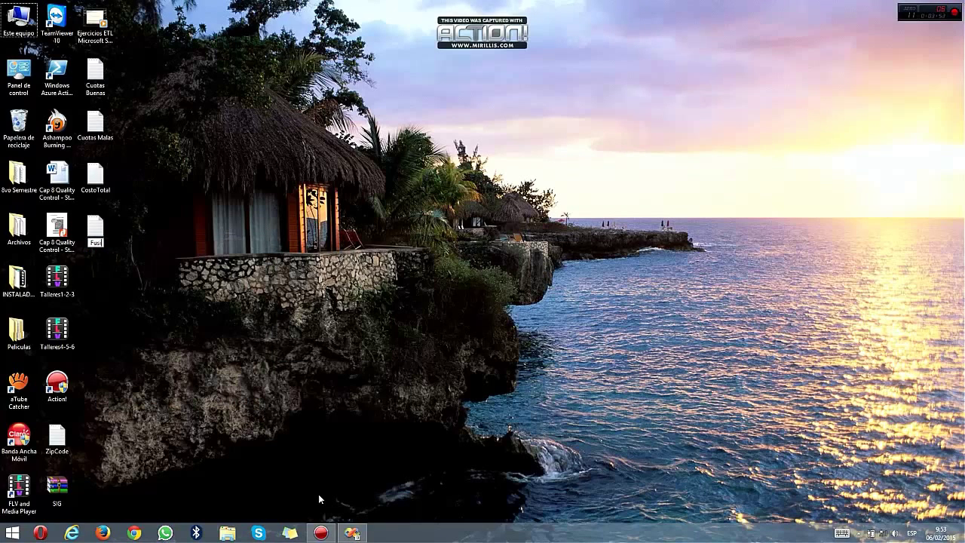
{"action": "type", "text": "onEmpleados"}
{"action": "key", "text": "Return"}
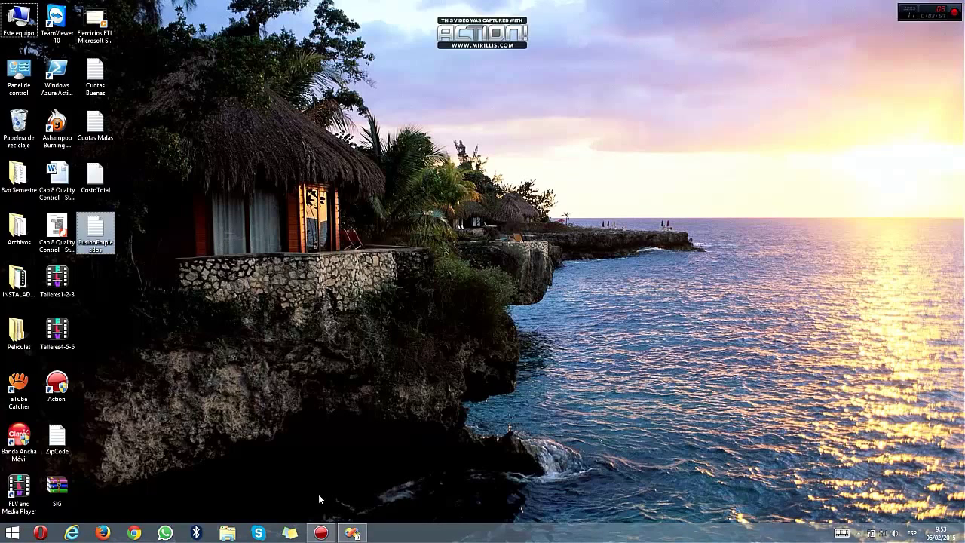
Return to Visual Studio, add a Destino de archivo plano below Combinación de mezcla and connect the merge output to it.
{"action": "left_click", "coordinate": [352, 532]}
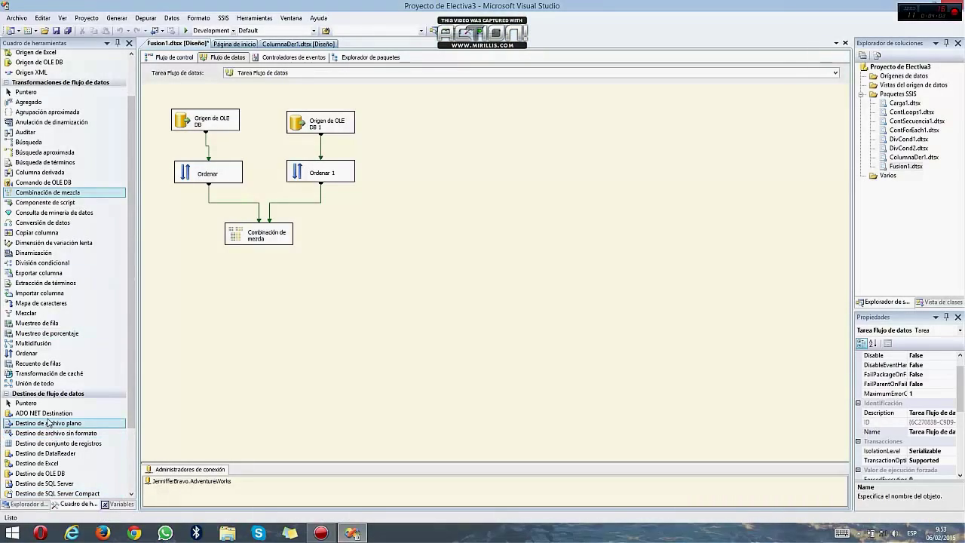
{"action": "left_click_drag", "start_coordinate": [50, 424], "coordinate": [254, 288]}
{"action": "left_click", "coordinate": [261, 250]}
{"action": "left_click", "coordinate": [262, 240]}
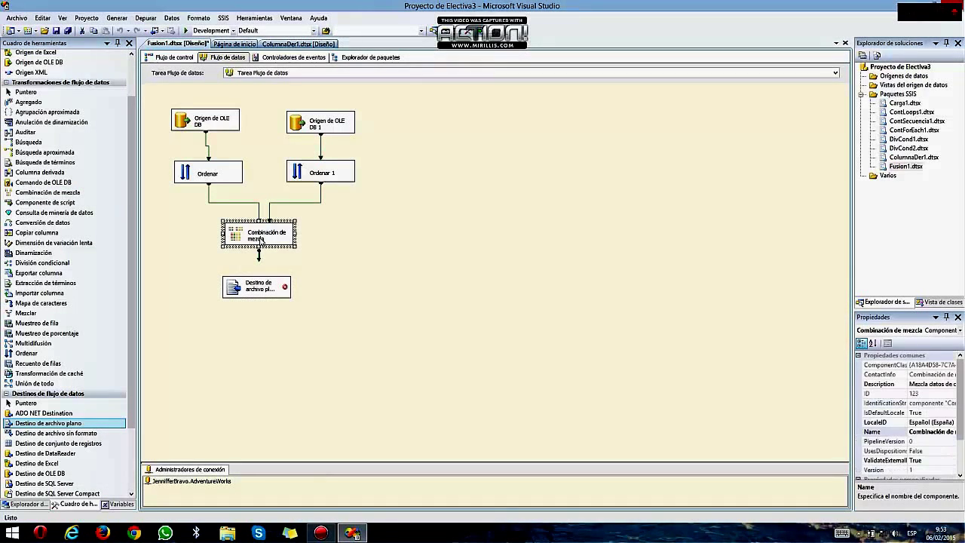
{"action": "left_click_drag", "start_coordinate": [260, 259], "coordinate": [260, 292]}
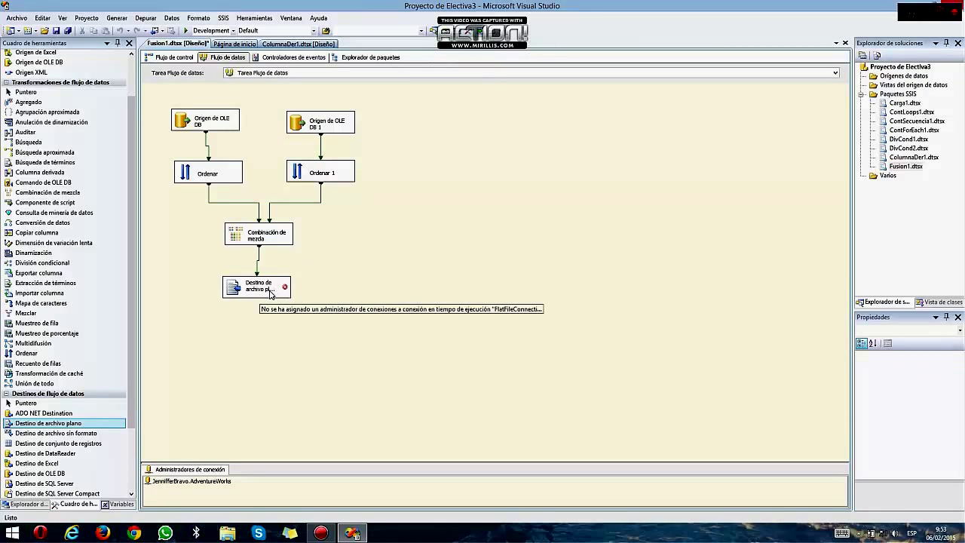
Create a new Delimitado flat file connection for the Destino de archivo plano, pointing to the FusionEmpleados text file on the desktop.
{"action": "left_click", "coordinate": [270, 293]}
{"action": "left_click", "coordinate": [270, 293]}
{"action": "left_click", "coordinate": [269, 290]}
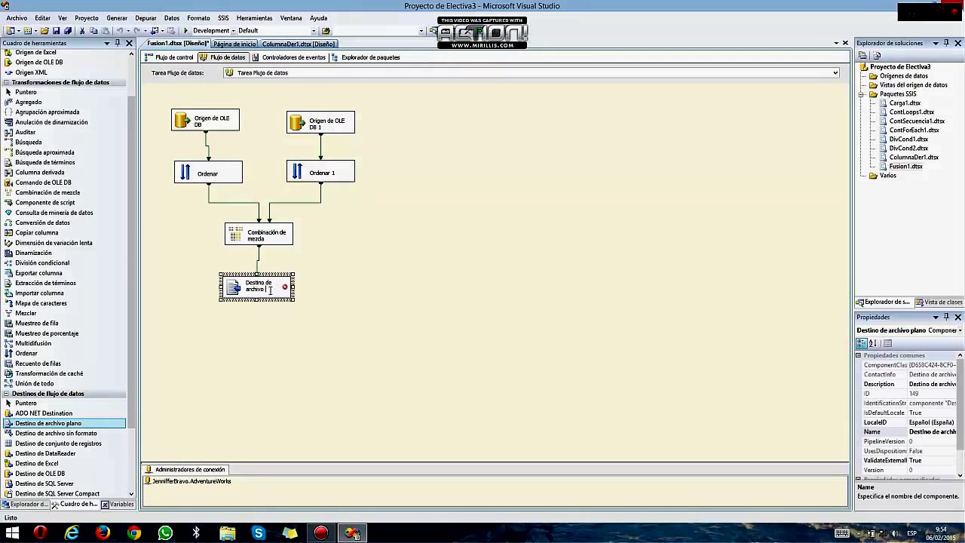
{"action": "double_click", "coordinate": [270, 298]}
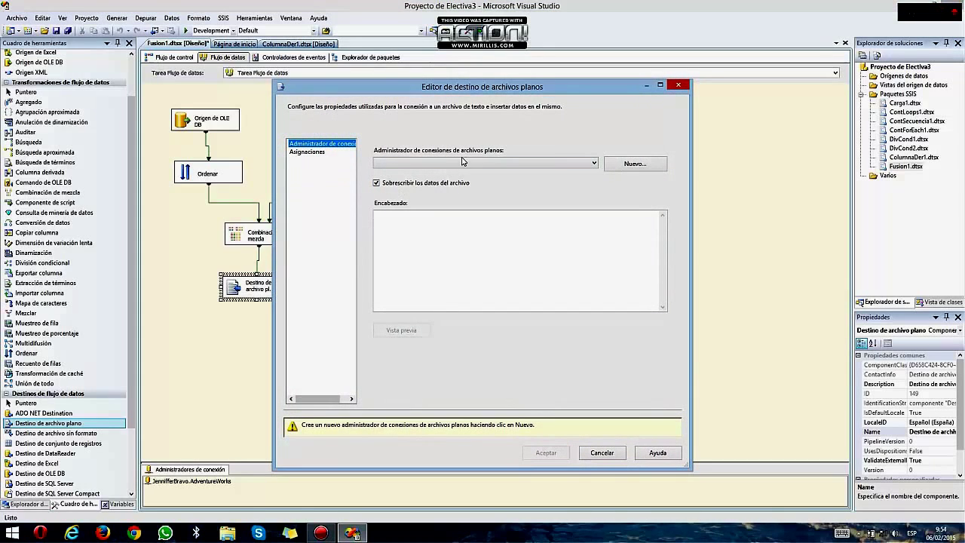
{"action": "left_click", "coordinate": [637, 165]}
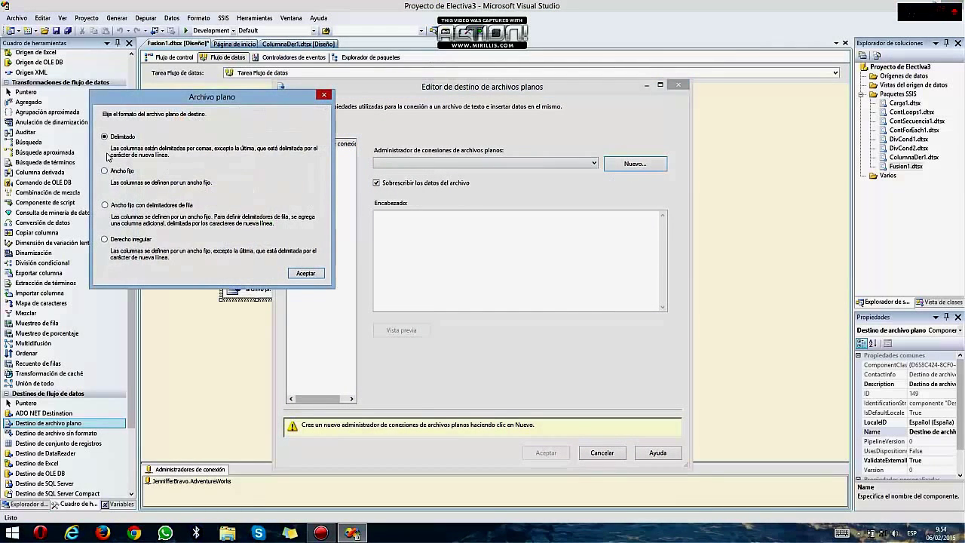
{"action": "left_click", "coordinate": [304, 273]}
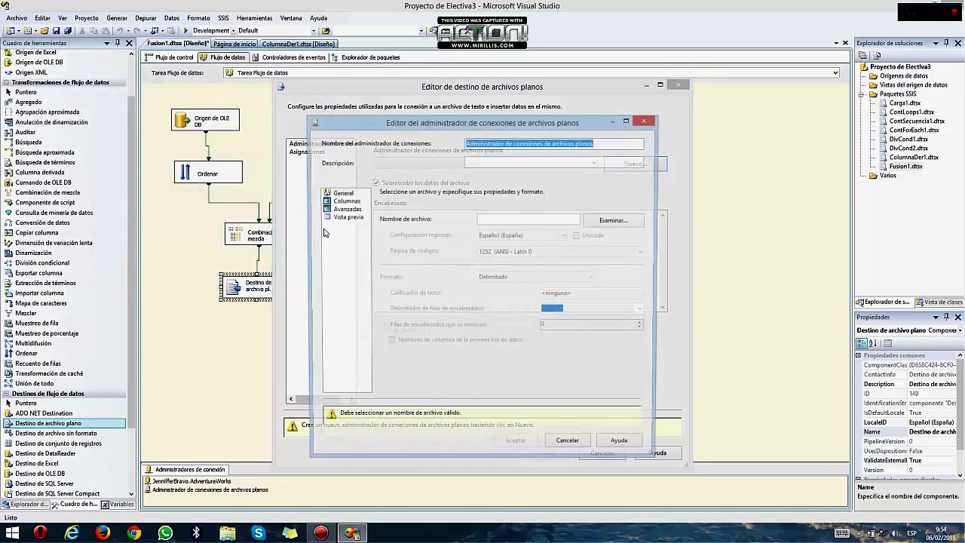
{"action": "left_click", "coordinate": [617, 221]}
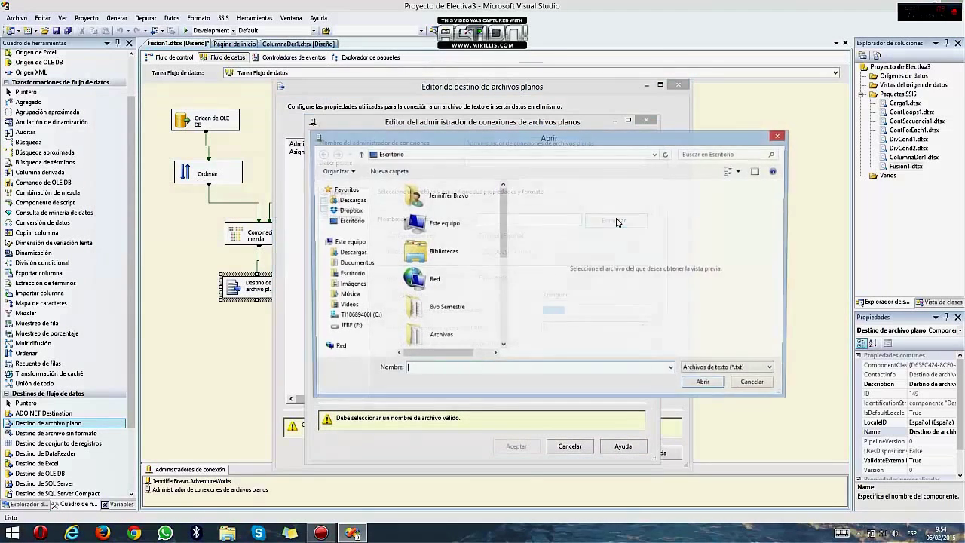
{"action": "left_click_drag", "start_coordinate": [504, 217], "coordinate": [511, 303]}
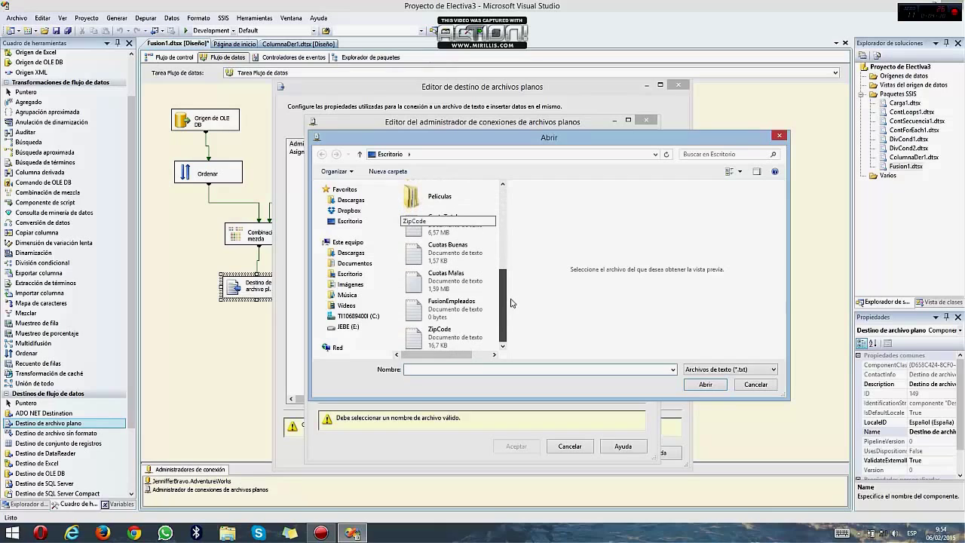
{"action": "double_click", "coordinate": [466, 305]}
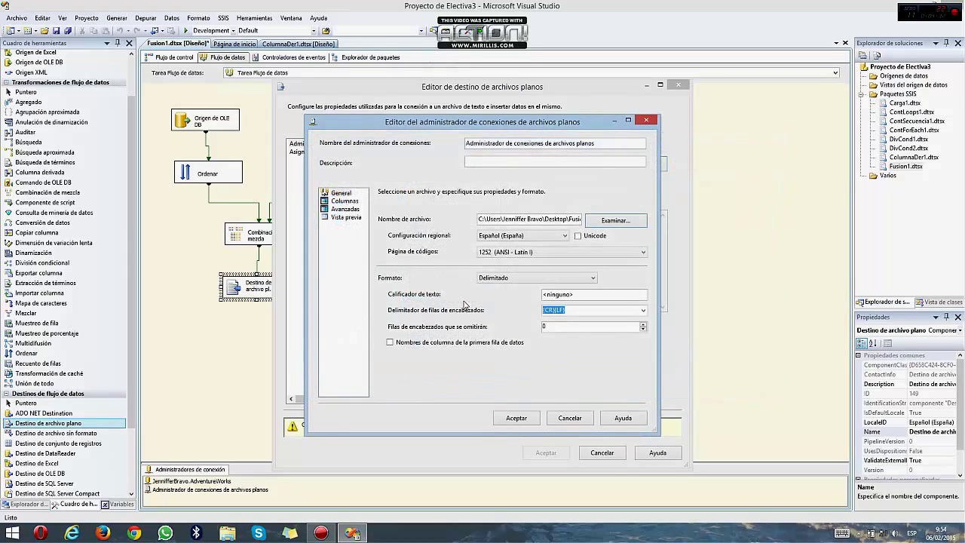
Enable column names in the first data row, check the column preview and accept the flat file connection.
{"action": "left_click", "coordinate": [441, 344]}
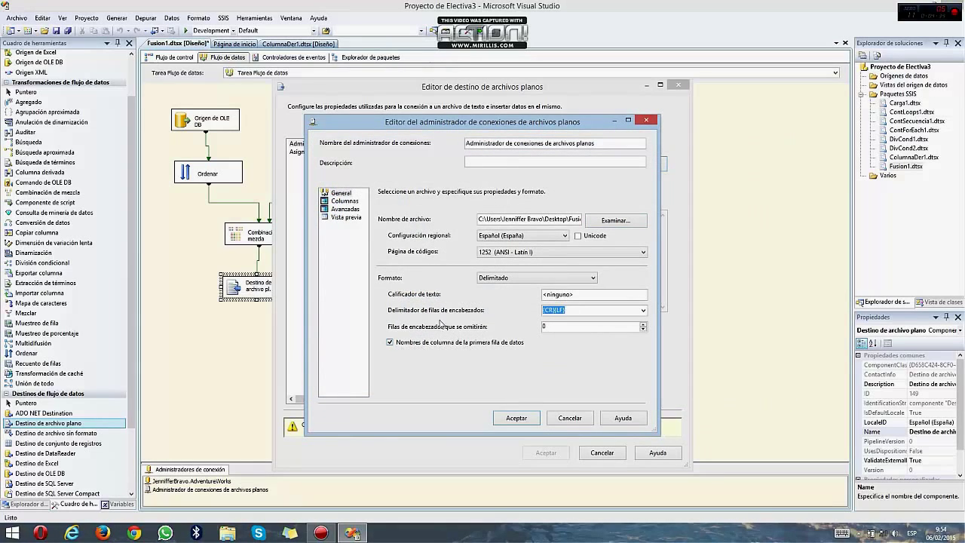
{"action": "left_click", "coordinate": [344, 219]}
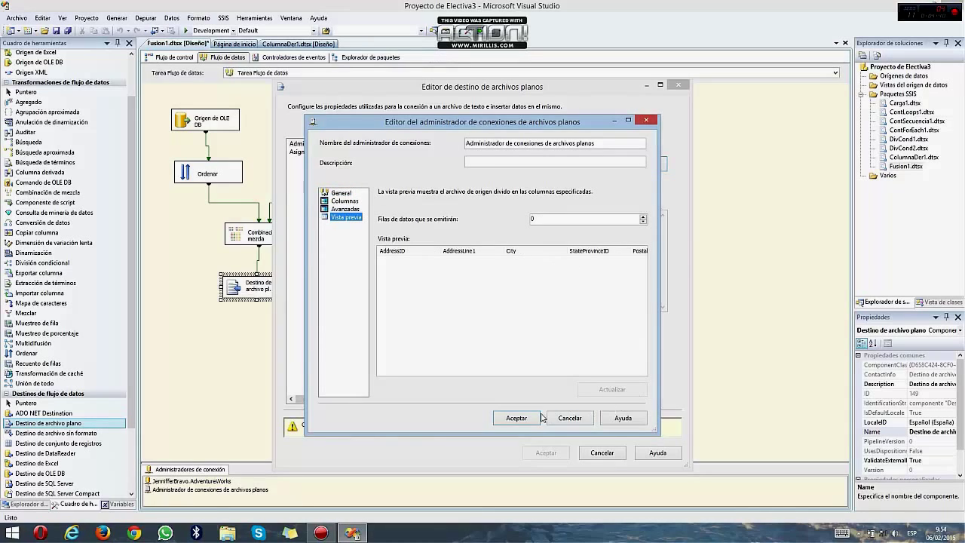
{"action": "left_click", "coordinate": [516, 418]}
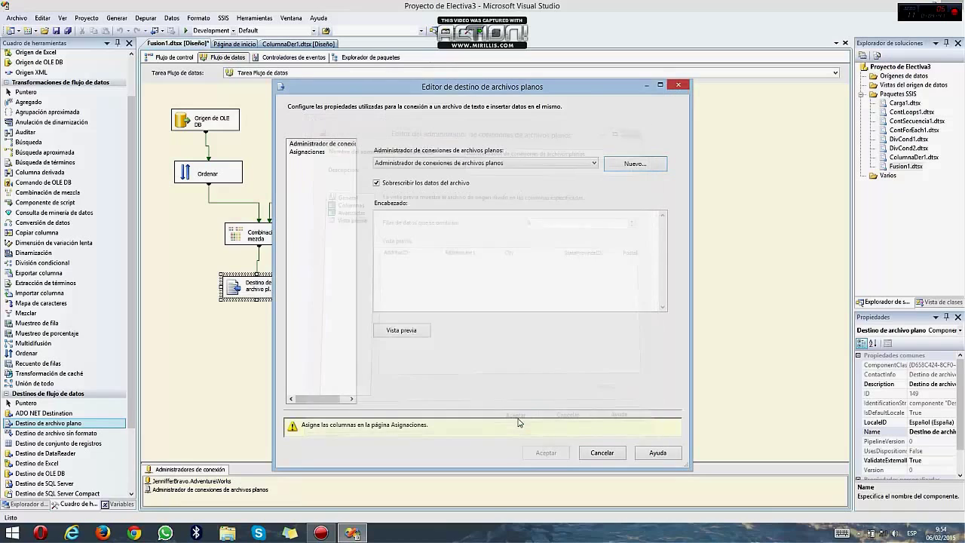
Apply the automatic column mappings between the merge output and the flat file destination, and accept the destination settings.
{"action": "left_click", "coordinate": [307, 152]}
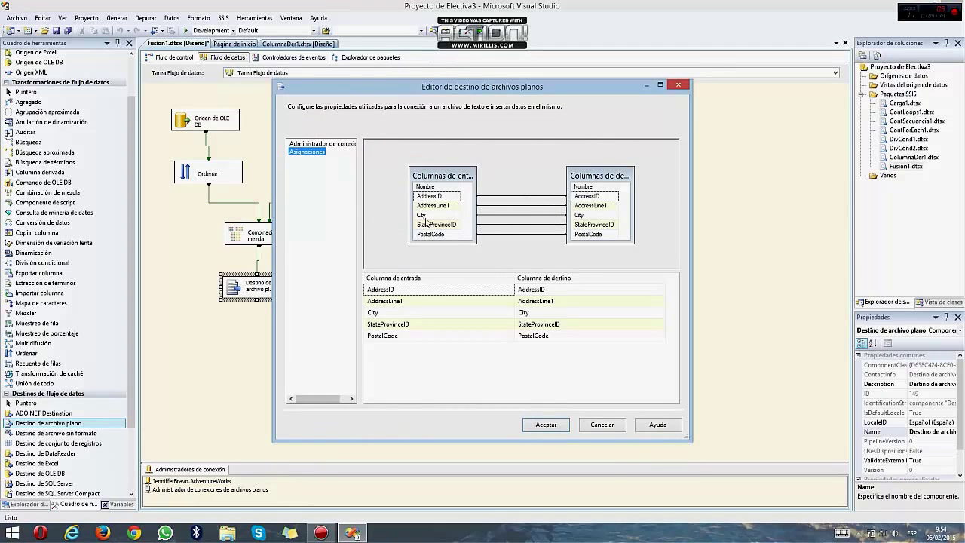
{"action": "left_click", "coordinate": [544, 424]}
{"action": "left_click", "coordinate": [321, 337]}
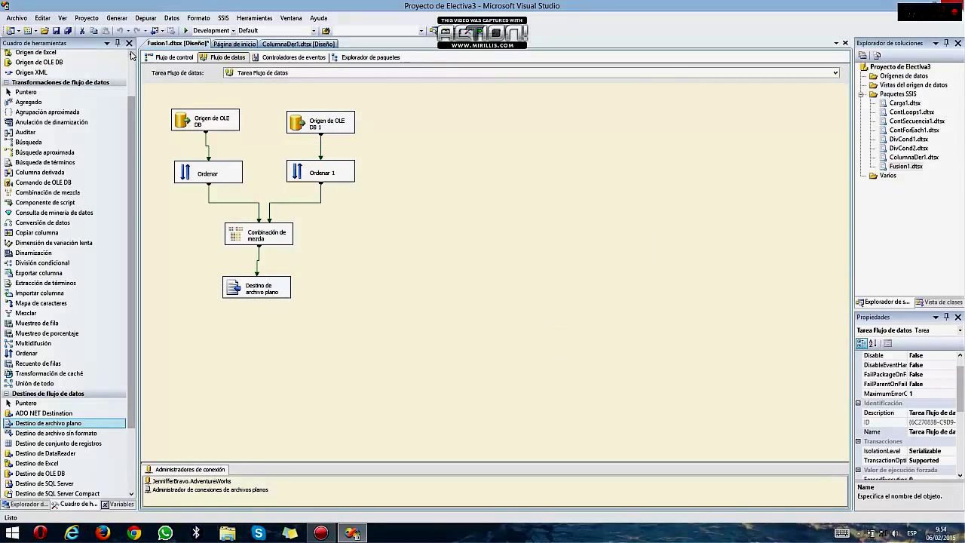
Save the project files and run the Fusion1 package in debug mode.
{"action": "left_click", "coordinate": [67, 30]}
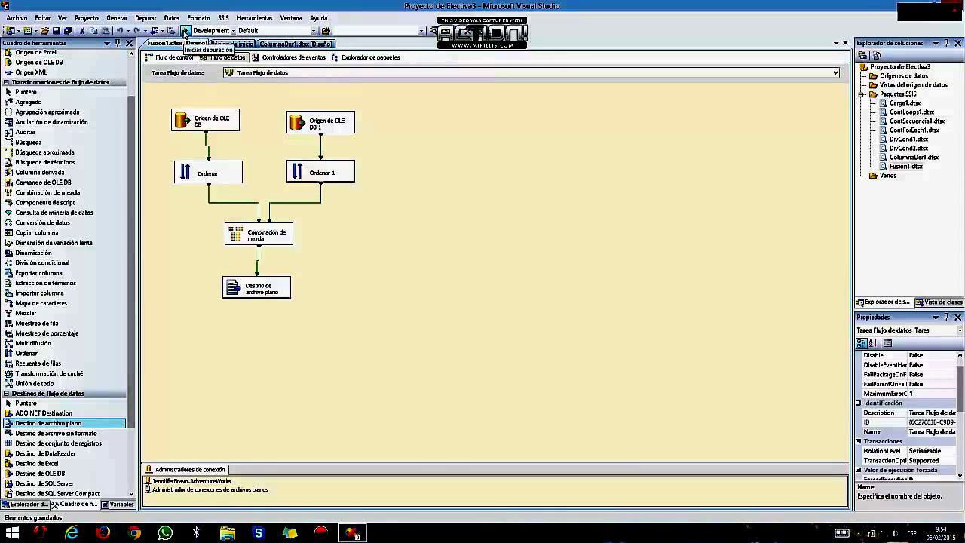
{"action": "left_click", "coordinate": [185, 31]}
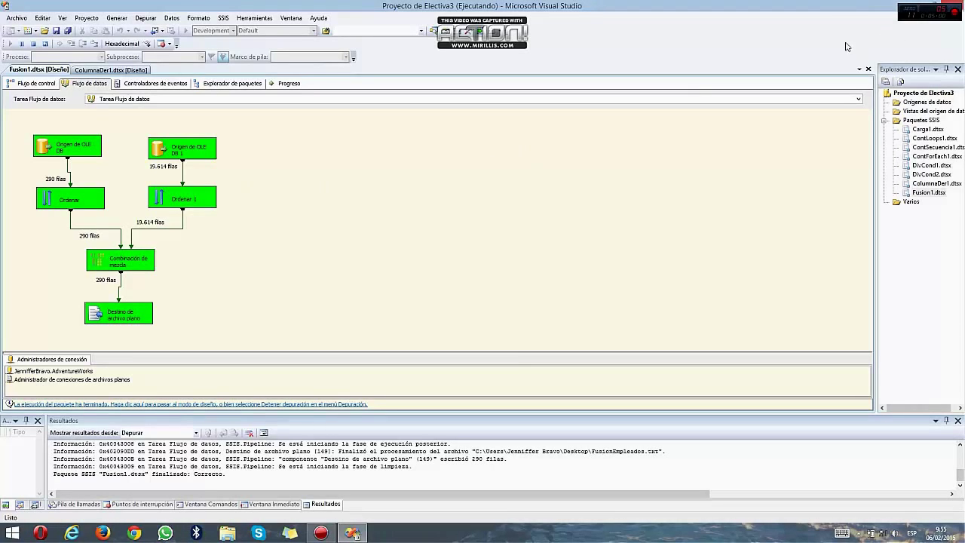
Review the exported address rows in the FusionEmpleados desktop file, then stop debugging the Fusion1 package.
{"action": "left_click", "coordinate": [925, 3]}
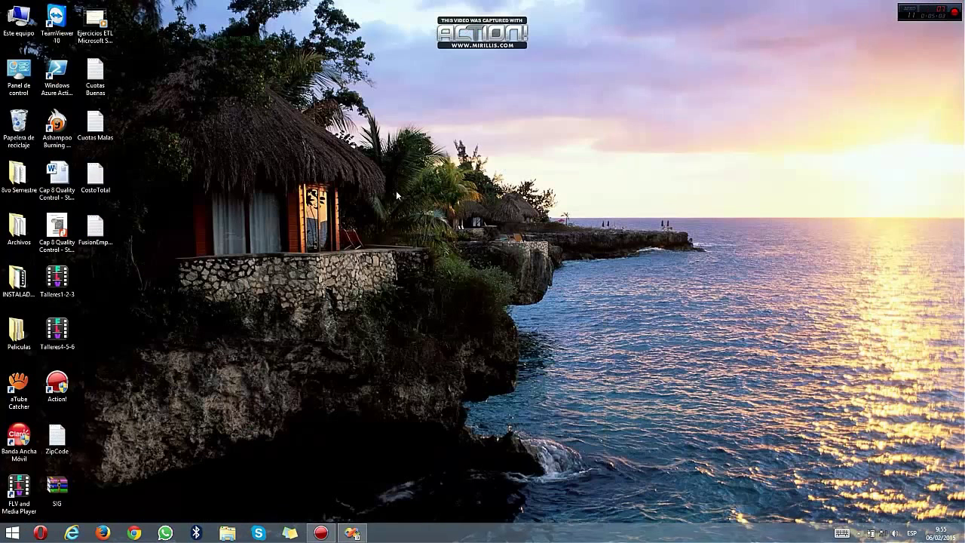
{"action": "double_click", "coordinate": [92, 232]}
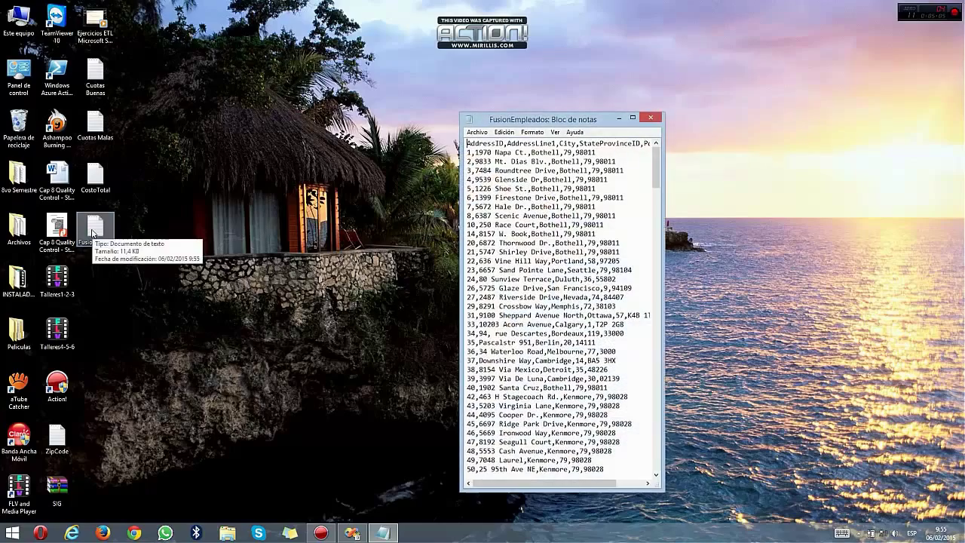
{"action": "left_click", "coordinate": [631, 119]}
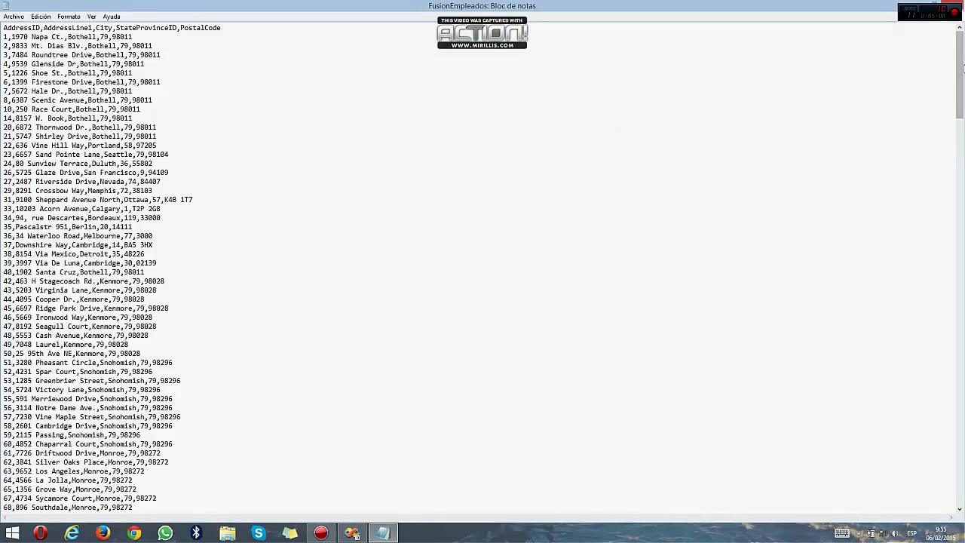
{"action": "left_click_drag", "start_coordinate": [961, 58], "coordinate": [961, 241]}
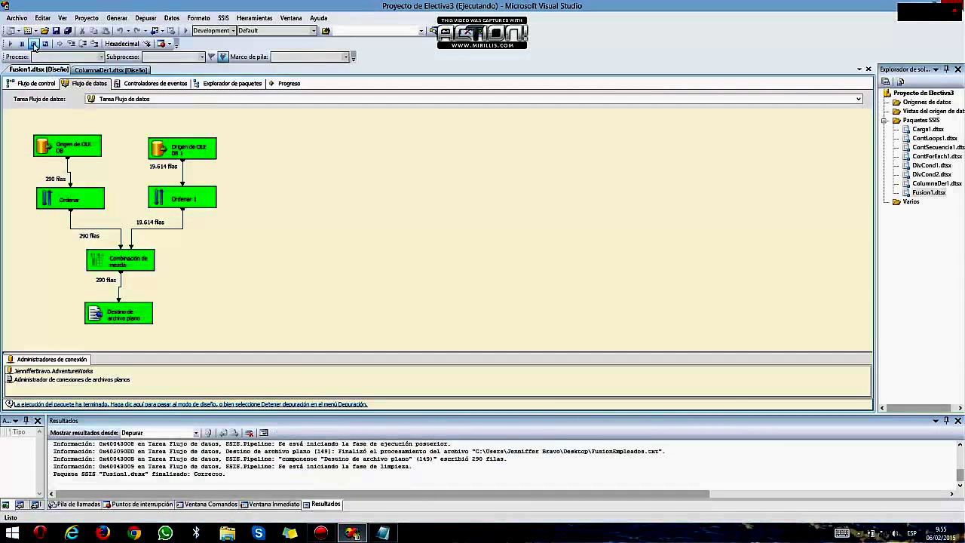
{"action": "left_click", "coordinate": [34, 45]}
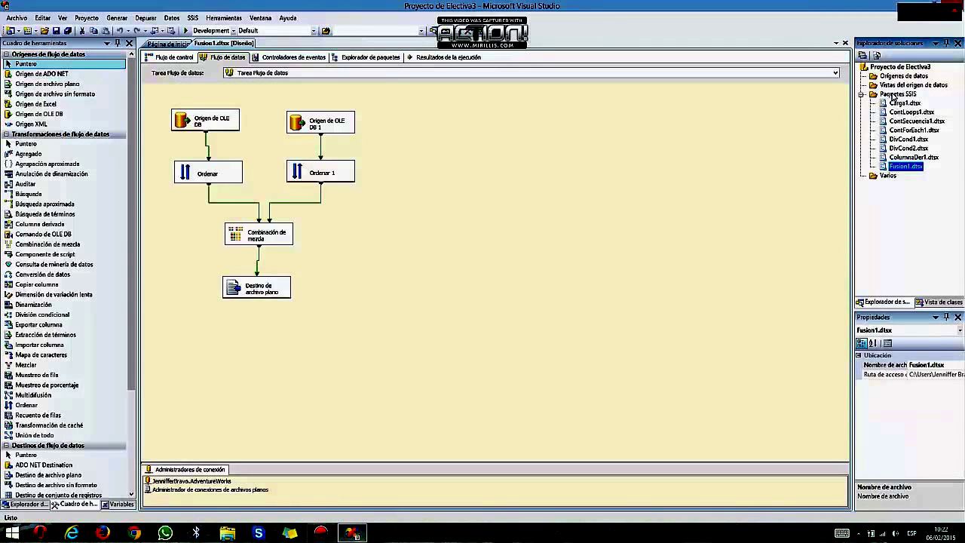
Add a new SSIS package to the project and close its designer.
{"action": "right_click", "coordinate": [893, 97]}
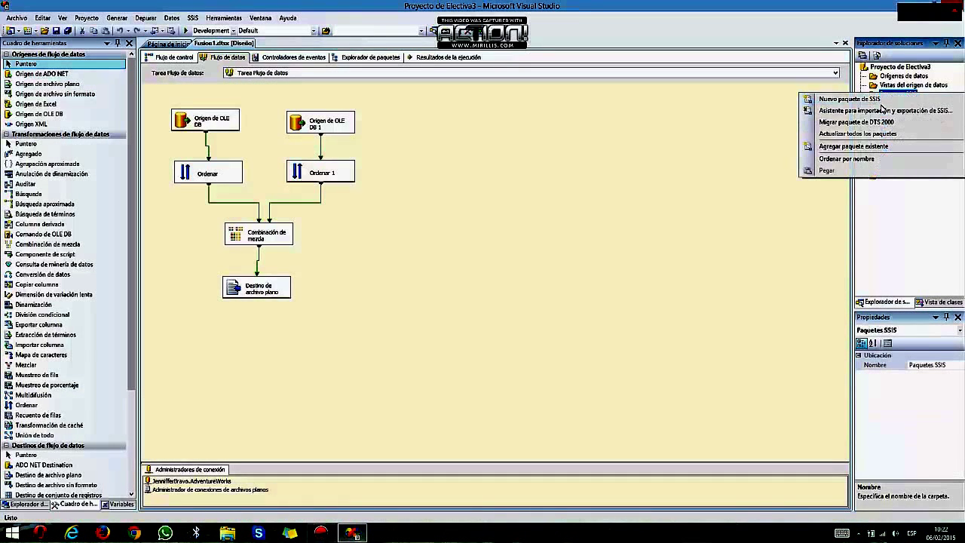
{"action": "left_click", "coordinate": [878, 100]}
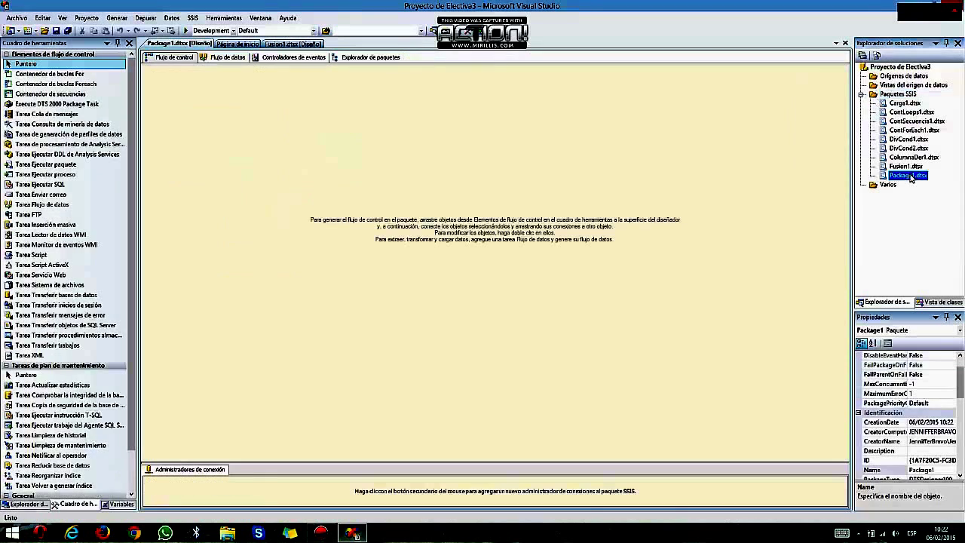
{"action": "right_click", "coordinate": [205, 45]}
{"action": "left_click", "coordinate": [229, 60]}
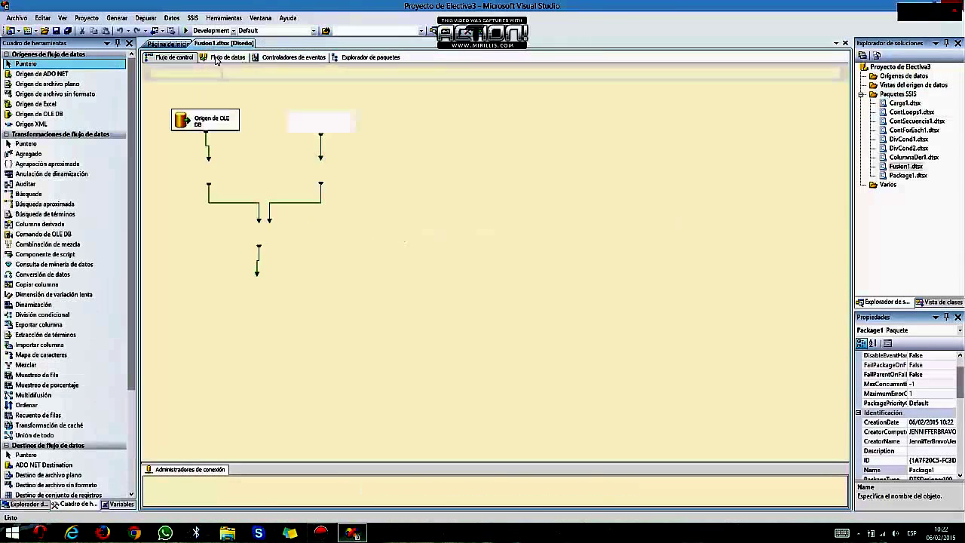
Rename Package1.dtsx as ExtraTerm1.dtsx and rename its package object as well.
{"action": "left_click", "coordinate": [897, 176]}
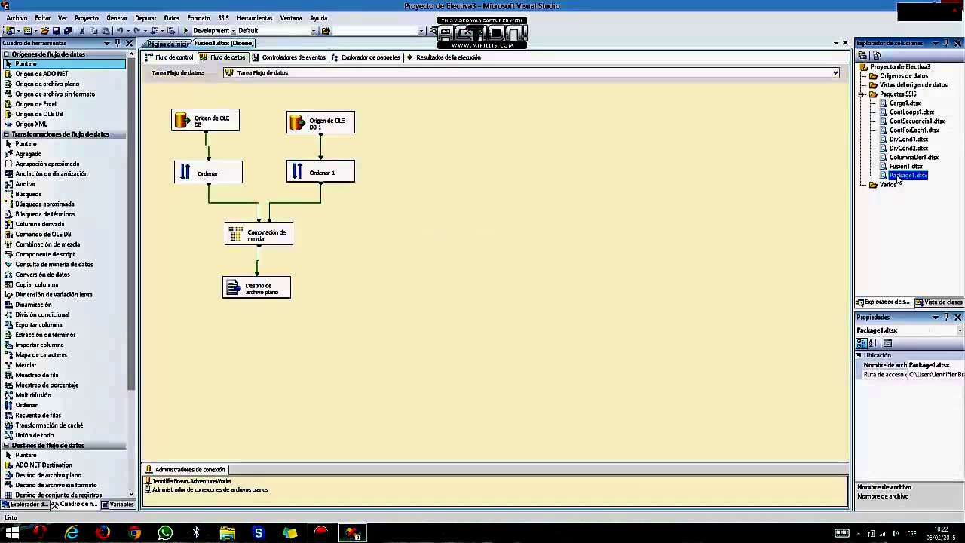
{"action": "left_click", "coordinate": [897, 176]}
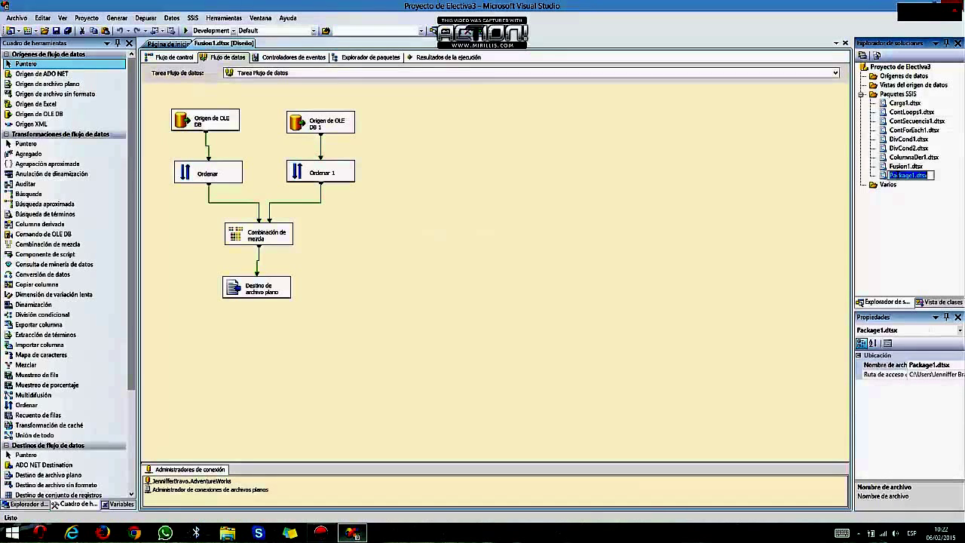
{"action": "type", "text": "ExtraTerm1.dtsx"}
{"action": "key", "text": "Return"}
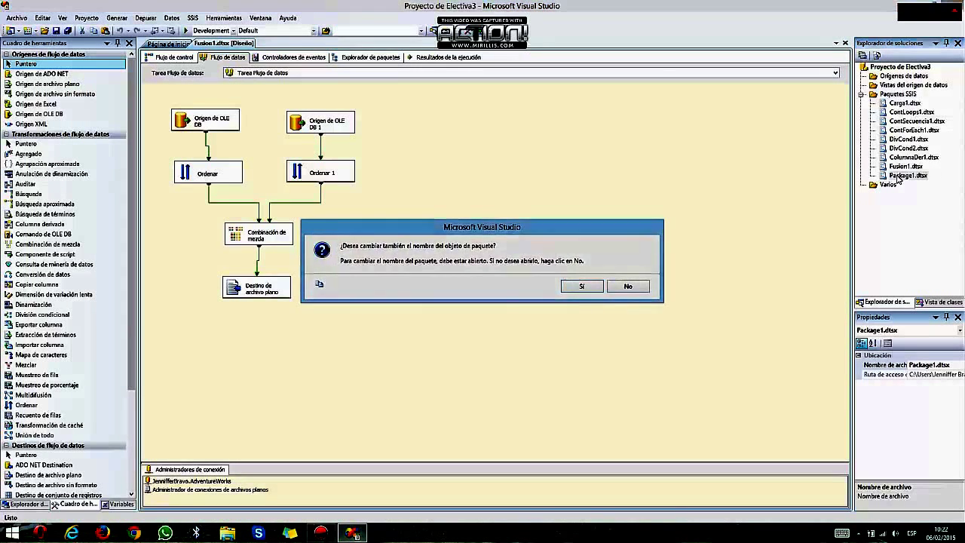
{"action": "key", "text": "Return"}
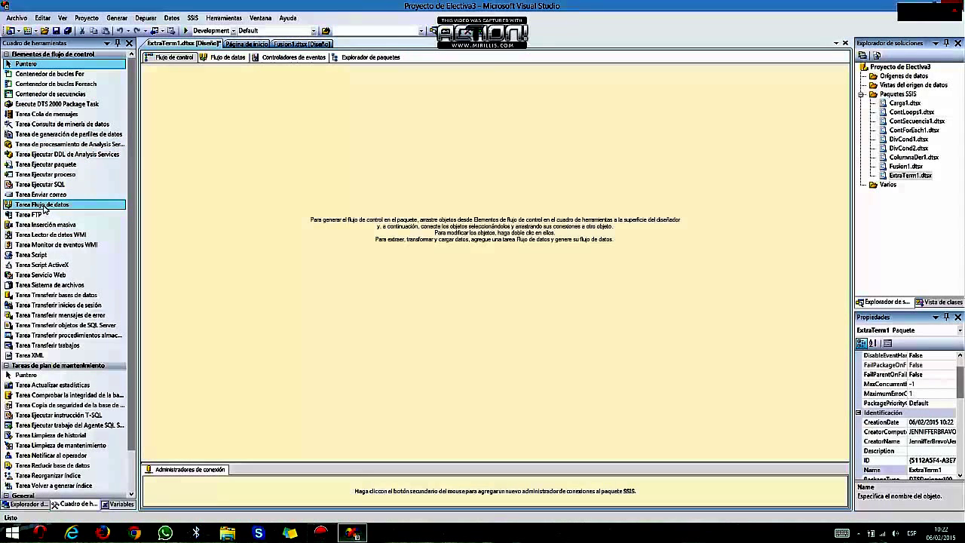
Add a Data Flow Task to the ExtraTerm1 control flow and place an OLE DB source in its data flow.
{"action": "left_click_drag", "start_coordinate": [43, 208], "coordinate": [161, 89]}
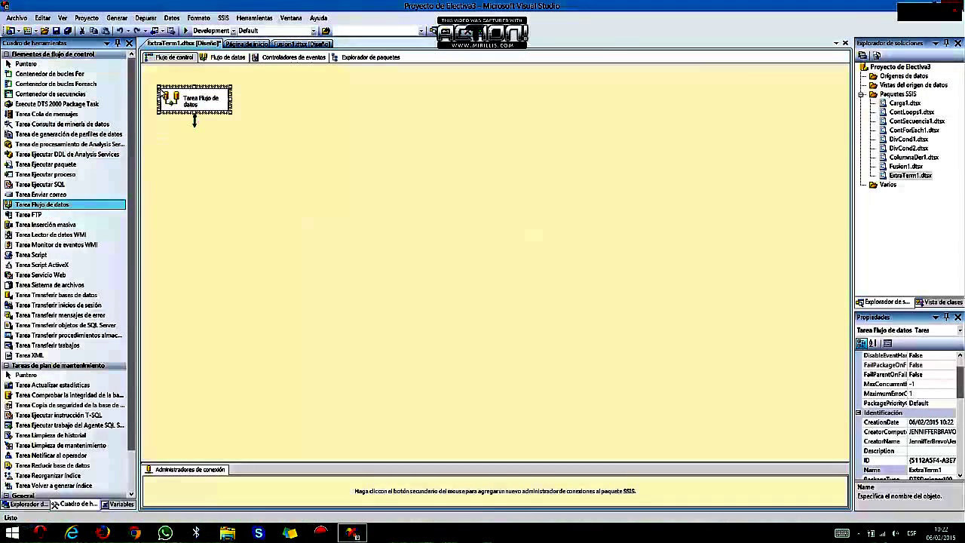
{"action": "left_click", "coordinate": [226, 57]}
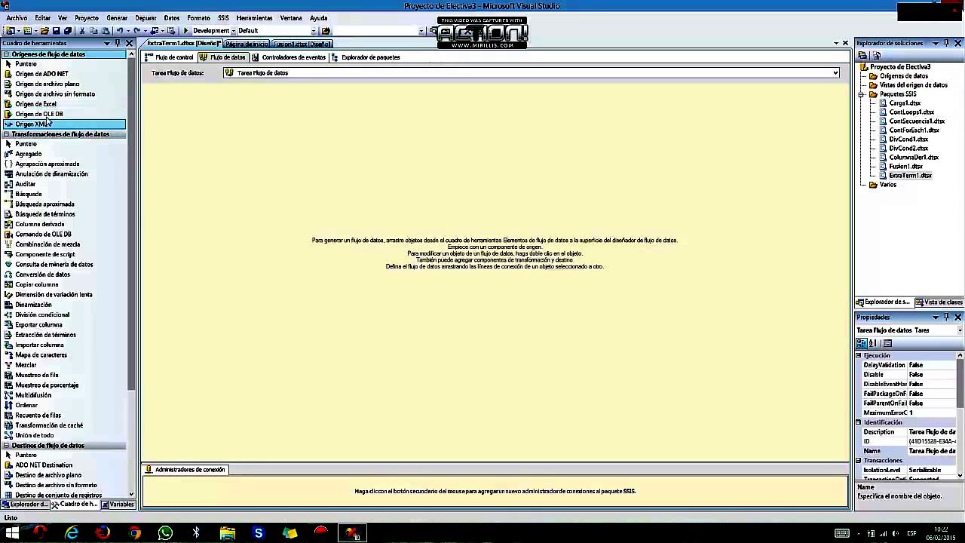
{"action": "left_click_drag", "start_coordinate": [45, 115], "coordinate": [202, 127]}
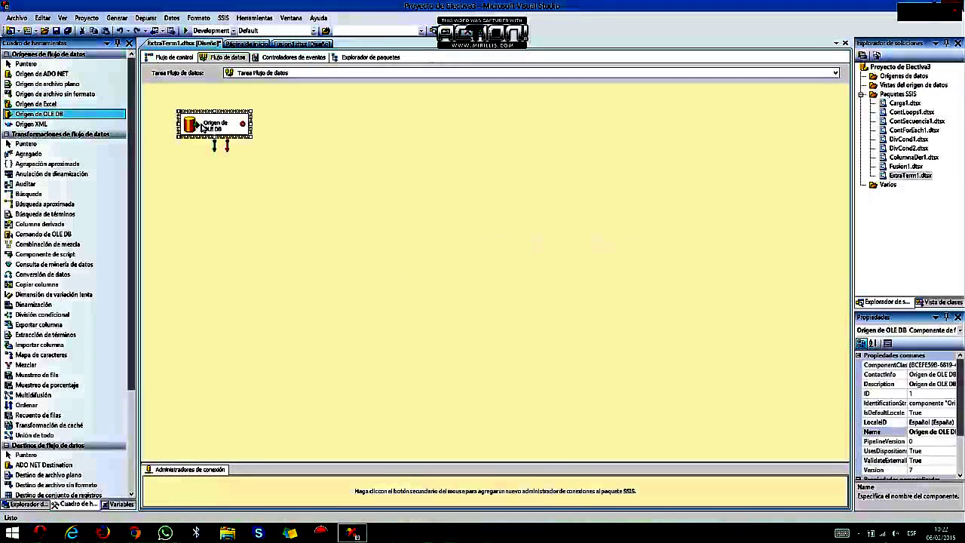
{"action": "right_click", "coordinate": [274, 164]}
Configure the OLE DB source with the first AdventureWorks connection and the [Person].[Address] table.
{"action": "double_click", "coordinate": [223, 128]}
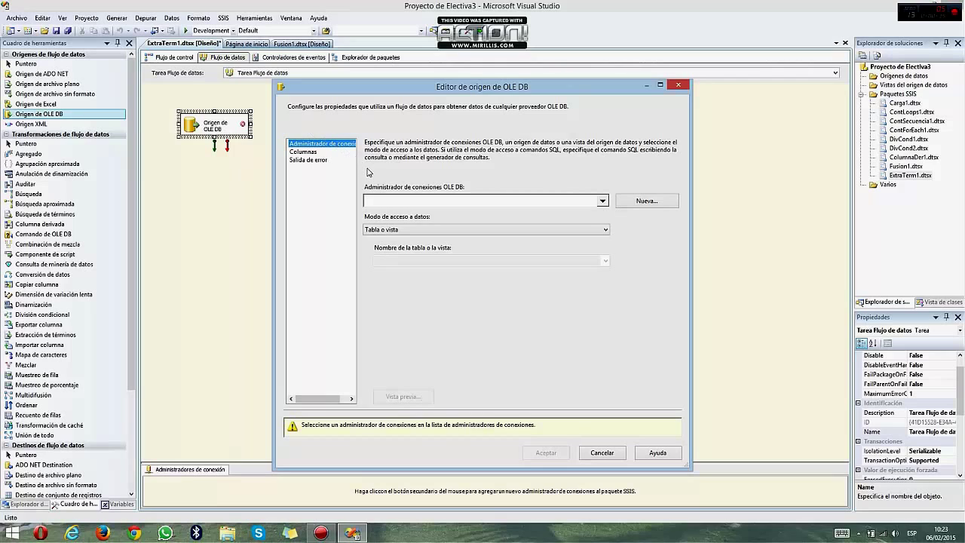
{"action": "left_click", "coordinate": [625, 201]}
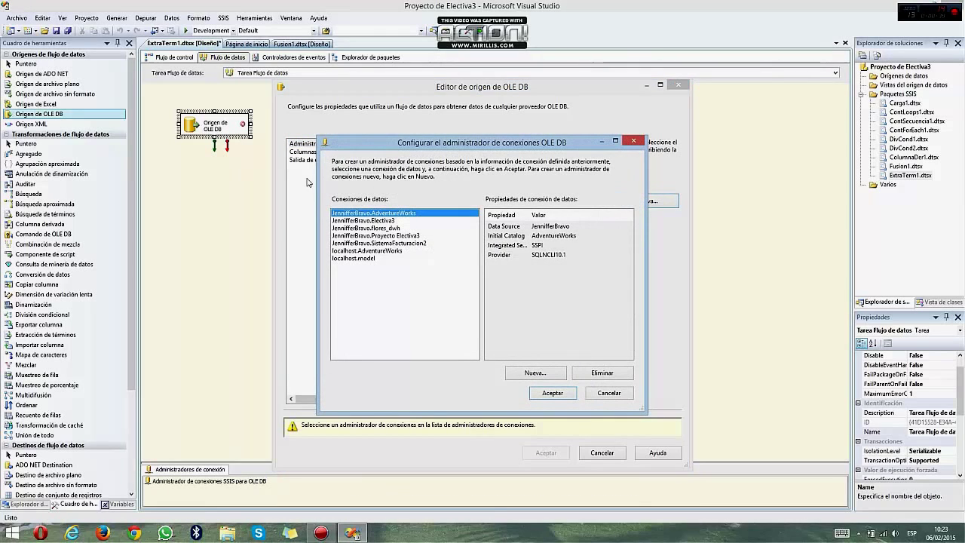
{"action": "left_click", "coordinate": [550, 393]}
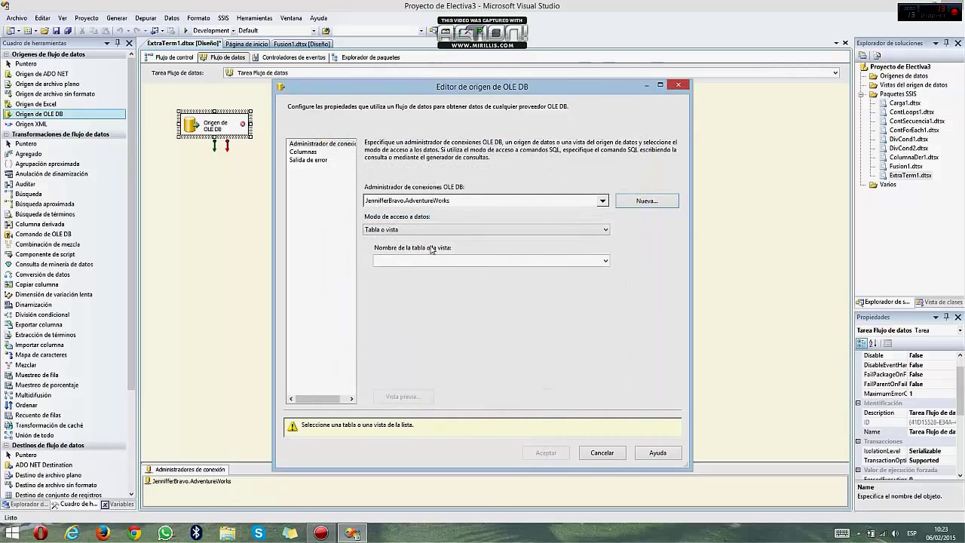
{"action": "left_click", "coordinate": [433, 260]}
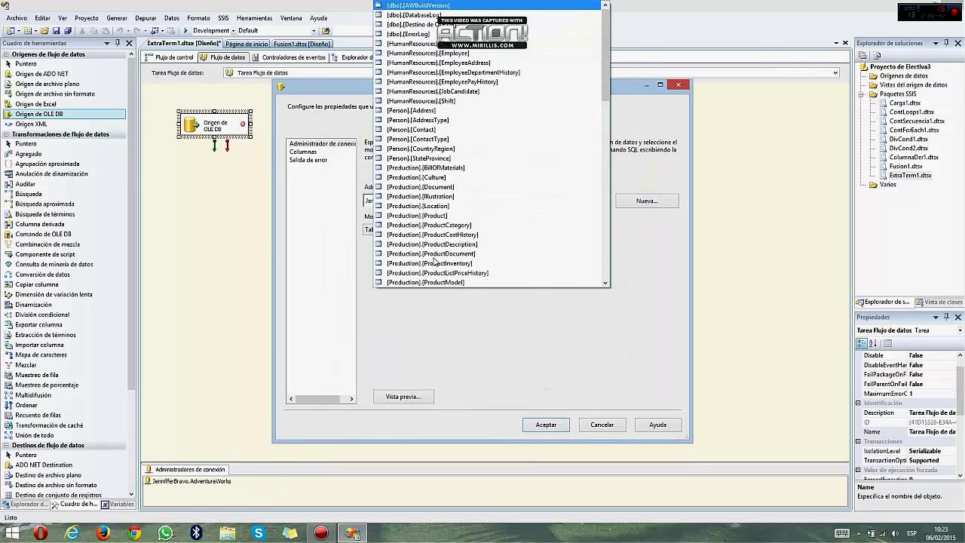
{"action": "left_click", "coordinate": [435, 114]}
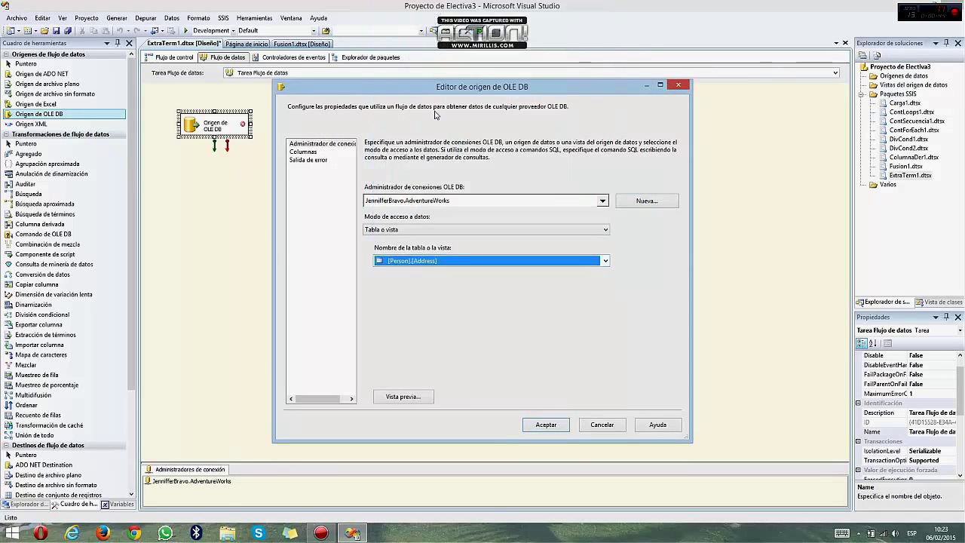
{"action": "left_click", "coordinate": [545, 425]}
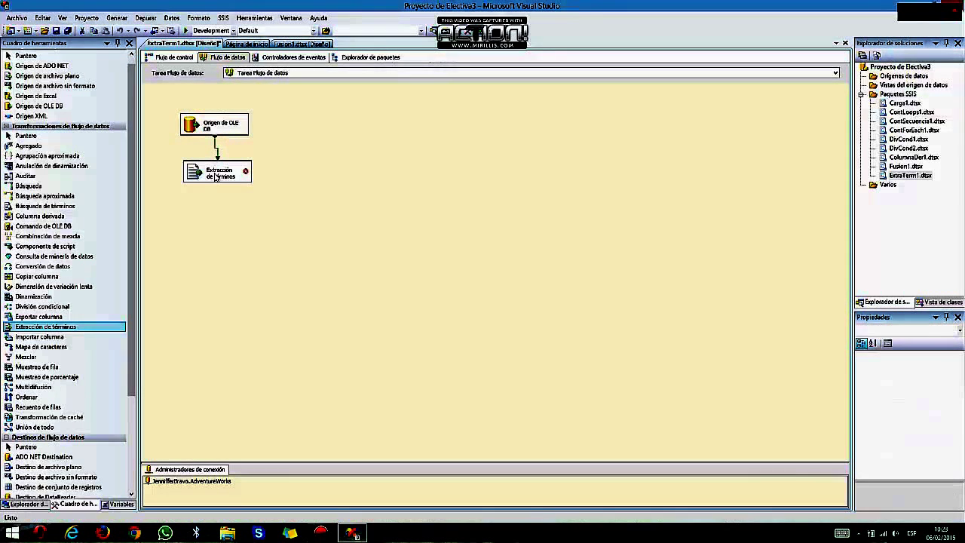
Configure the Term Extraction transformation with AddressLine1 as the input column and Nombre as the term type.
{"action": "double_click", "coordinate": [219, 177]}
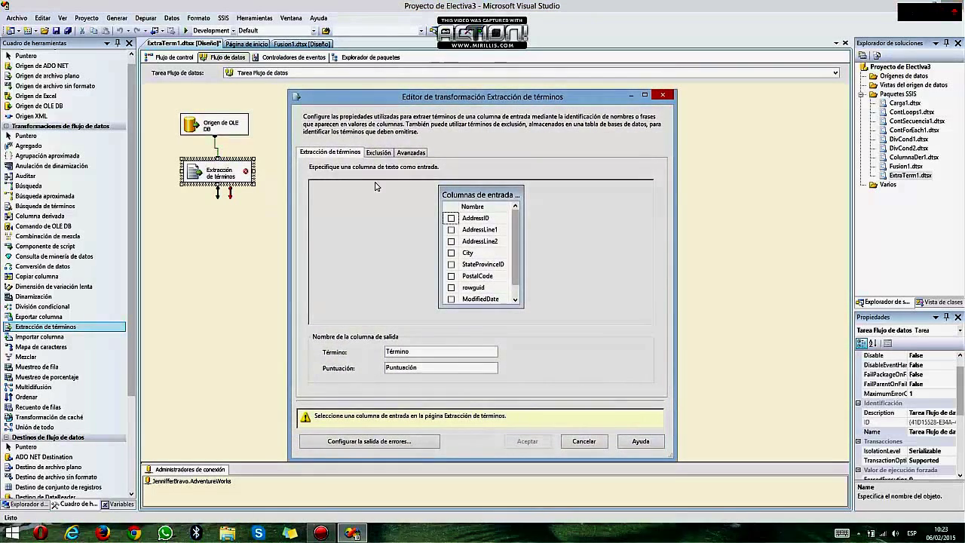
{"action": "left_click", "coordinate": [451, 230]}
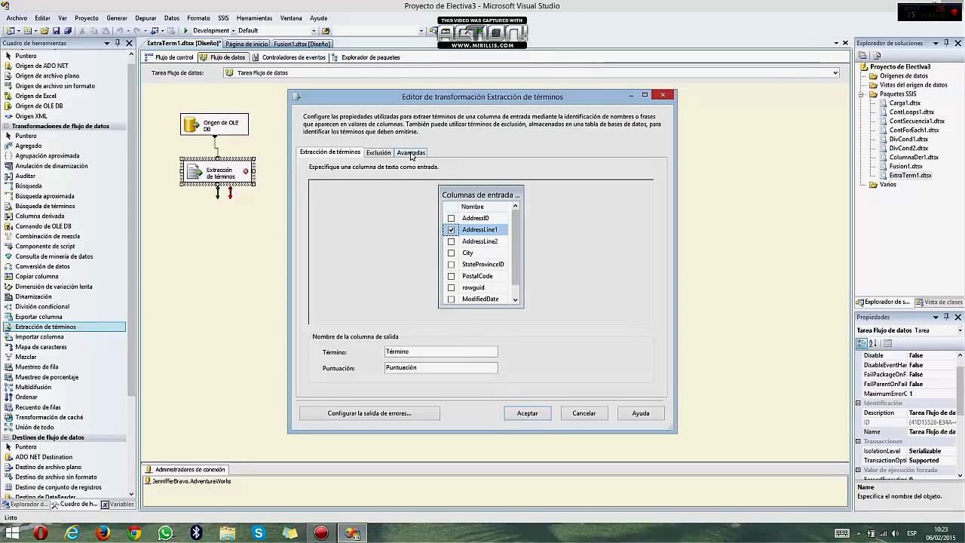
{"action": "left_click", "coordinate": [413, 155]}
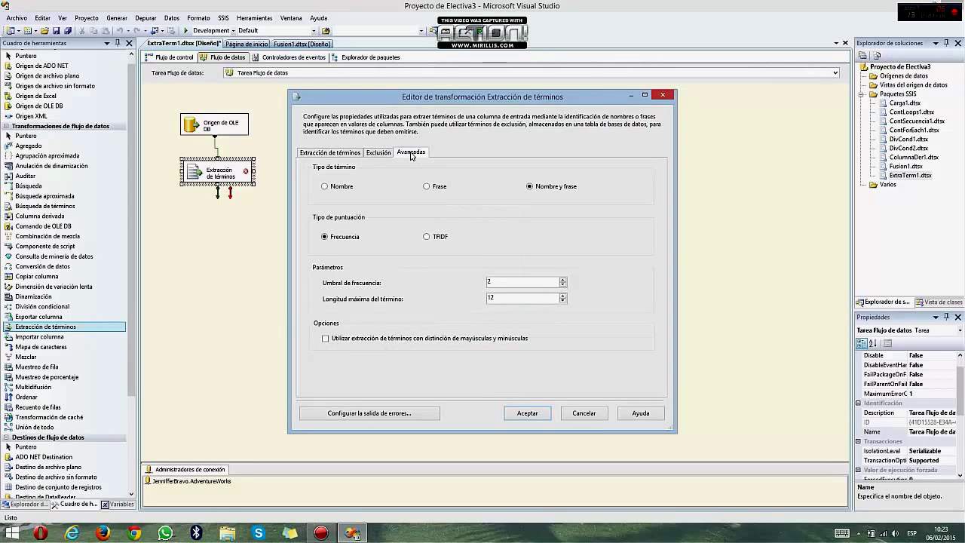
{"action": "left_click", "coordinate": [331, 188]}
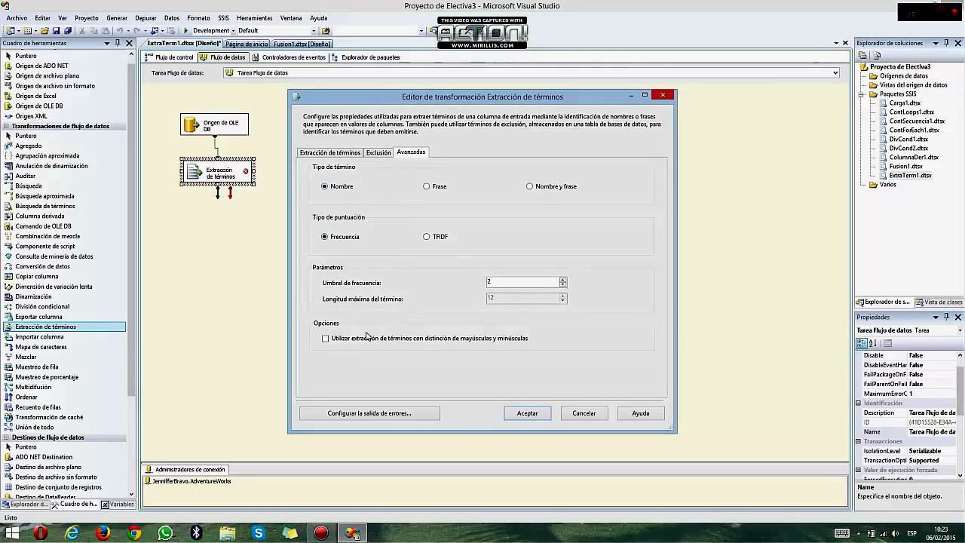
{"action": "left_click", "coordinate": [527, 414]}
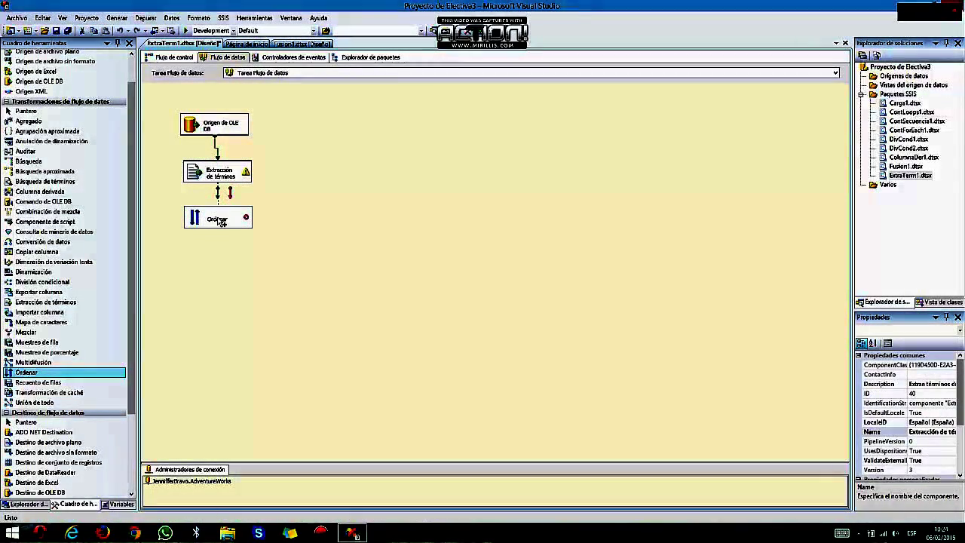
Configure the Sort transformation to order by both the Término and Puntuación columns, ascending.
{"action": "double_click", "coordinate": [216, 219]}
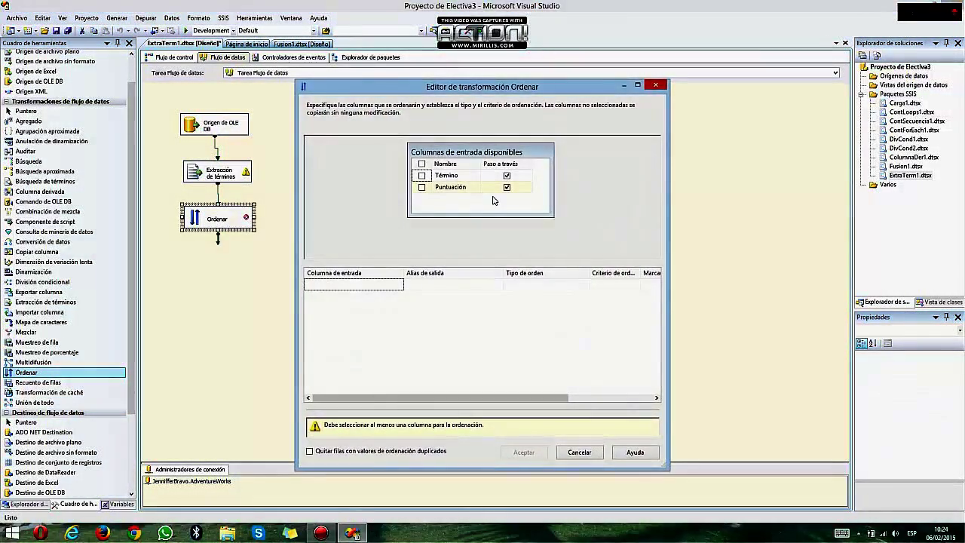
{"action": "left_click", "coordinate": [421, 164]}
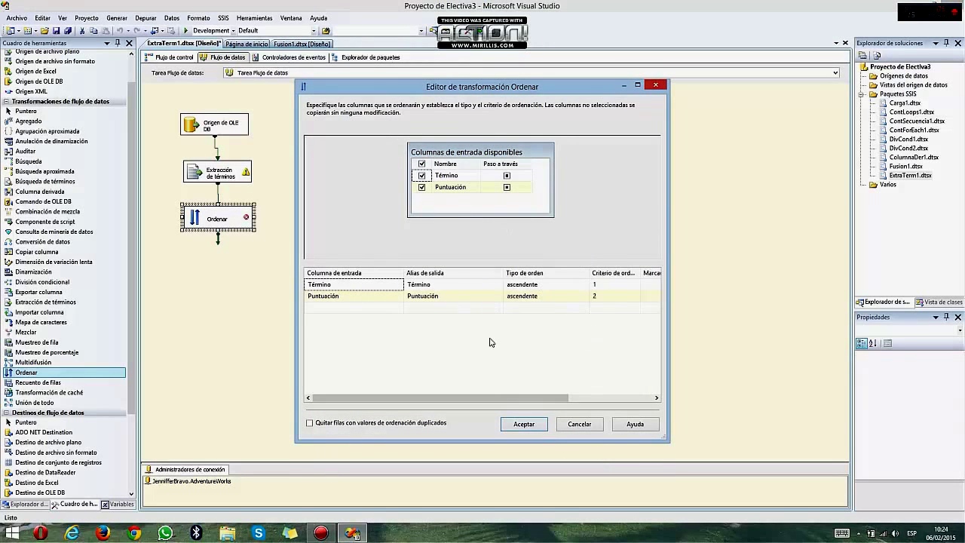
{"action": "left_click", "coordinate": [522, 426]}
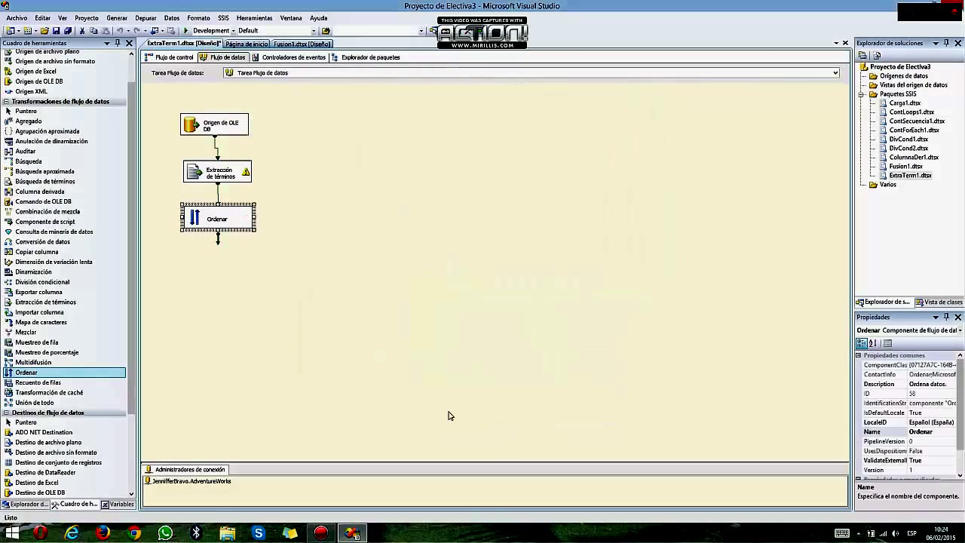
Create a text document named Terminos on the desktop, open it and close the empty file.
{"action": "left_click_drag", "start_coordinate": [134, 328], "coordinate": [132, 372]}
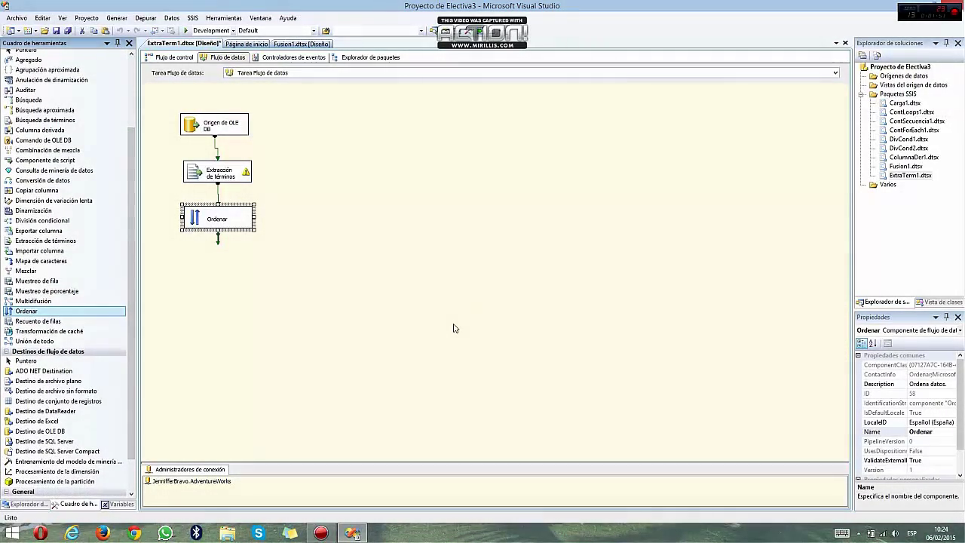
{"action": "key", "text": "super+d"}
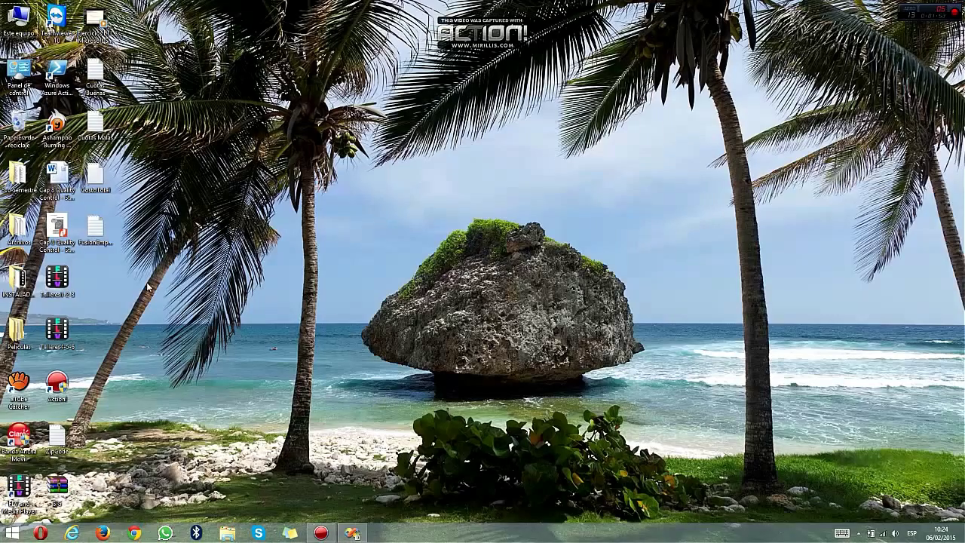
{"action": "right_click", "coordinate": [104, 267]}
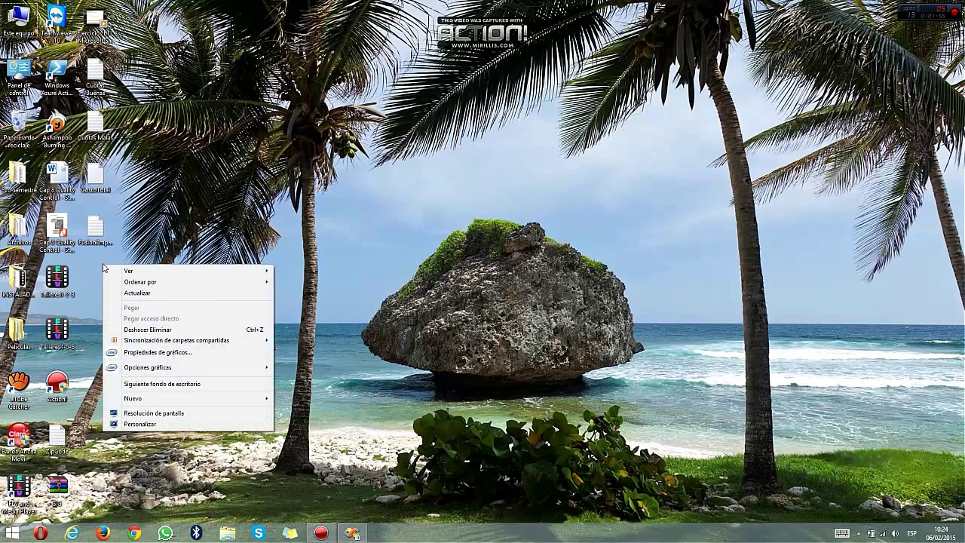
{"action": "mouse_move", "coordinate": [150, 399]}
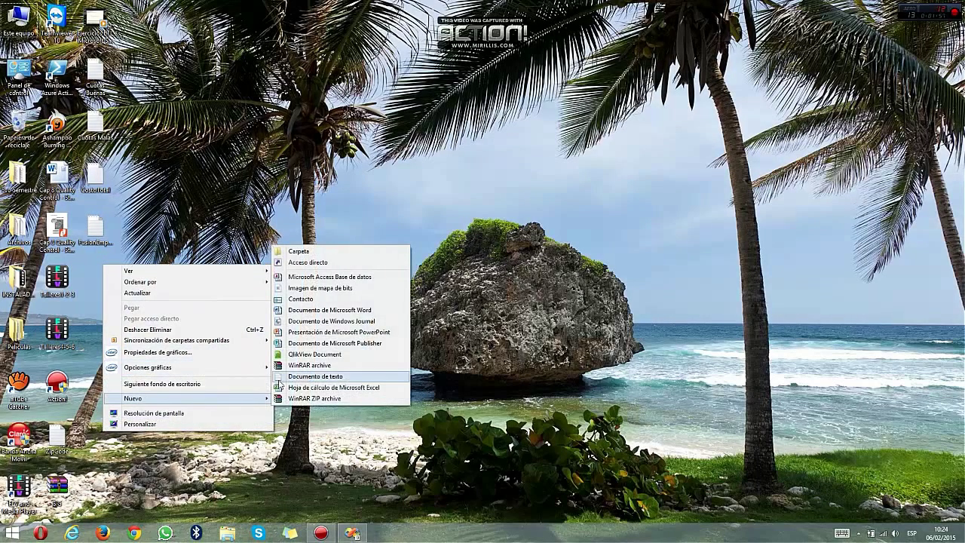
{"action": "left_click", "coordinate": [318, 378]}
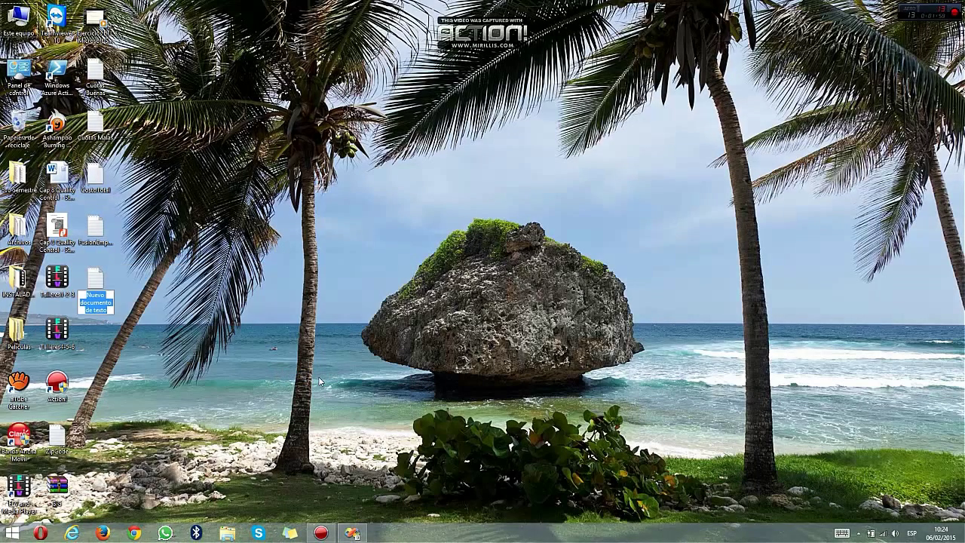
{"action": "type", "text": "T"}
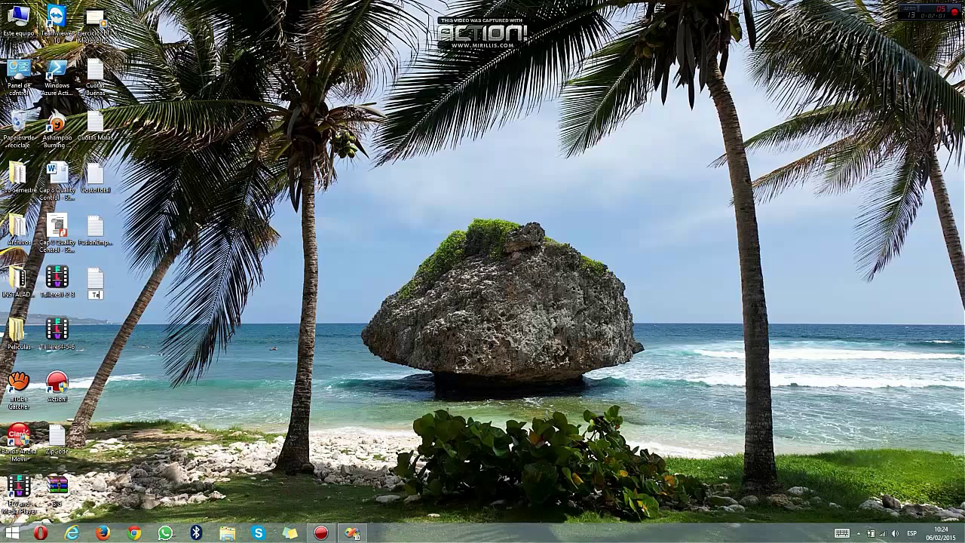
{"action": "type", "text": "erminos"}
{"action": "key", "text": "Return"}
{"action": "key", "text": "Return"}
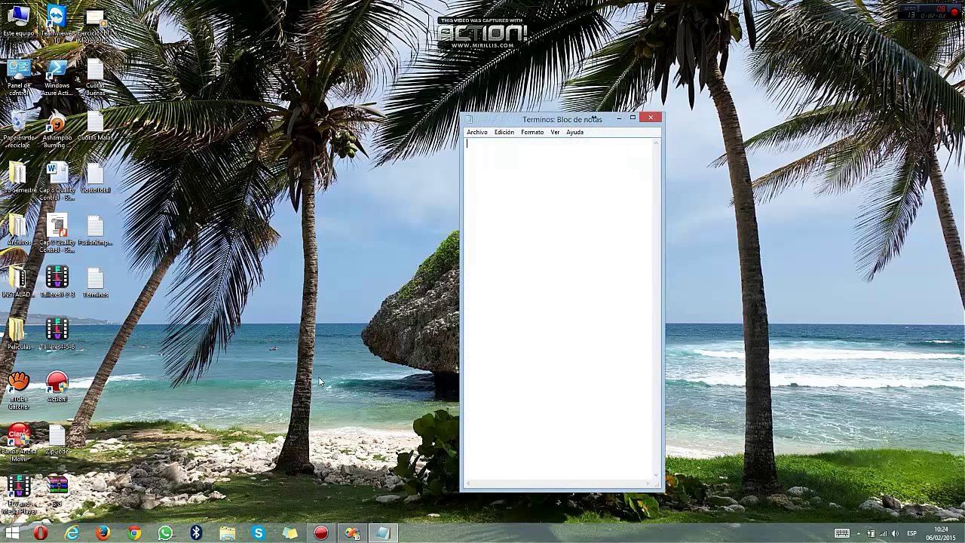
{"action": "left_click", "coordinate": [655, 121]}
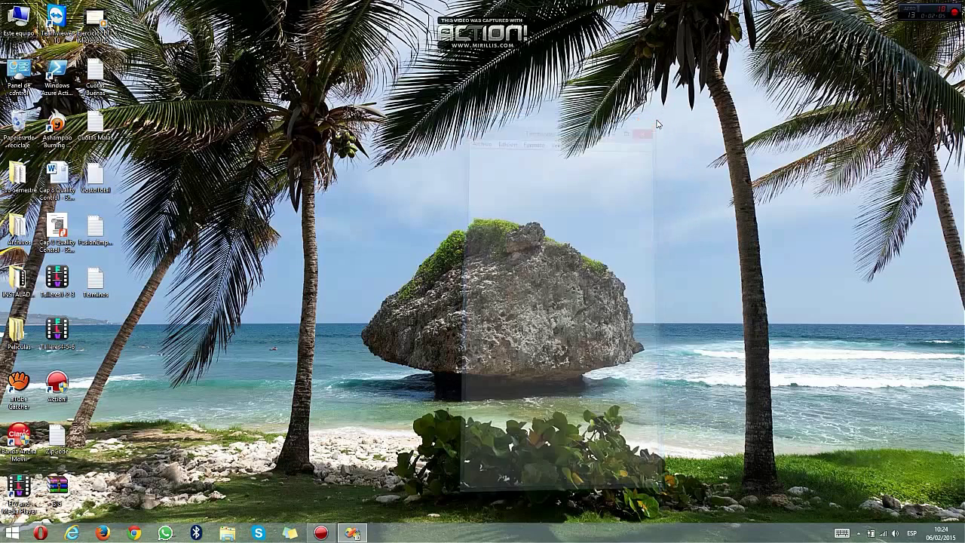
Return to Visual Studio and create a new delimited connection manager for the flat file destination.
{"action": "left_click", "coordinate": [353, 534]}
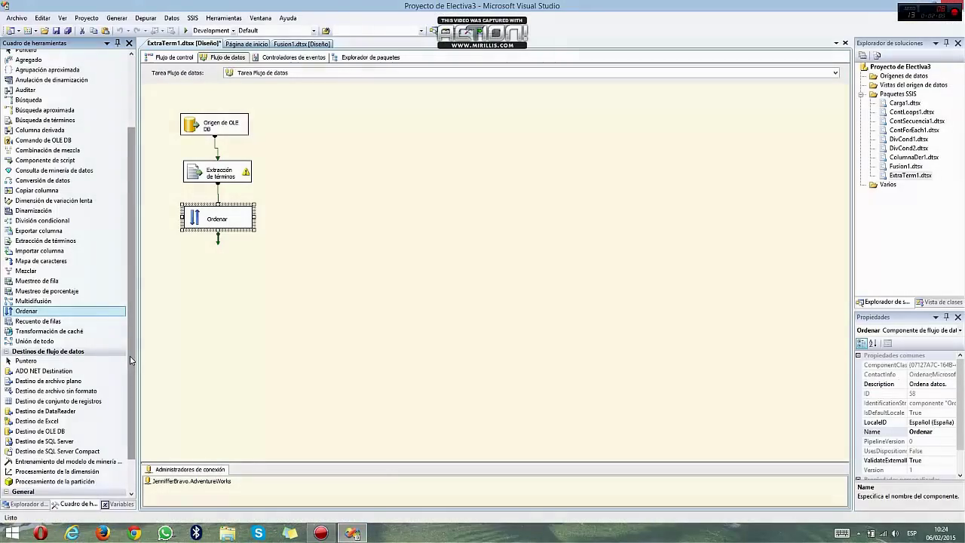
{"action": "scroll", "coordinate": [54, 347], "scroll_direction": "down", "scroll_amount": 2}
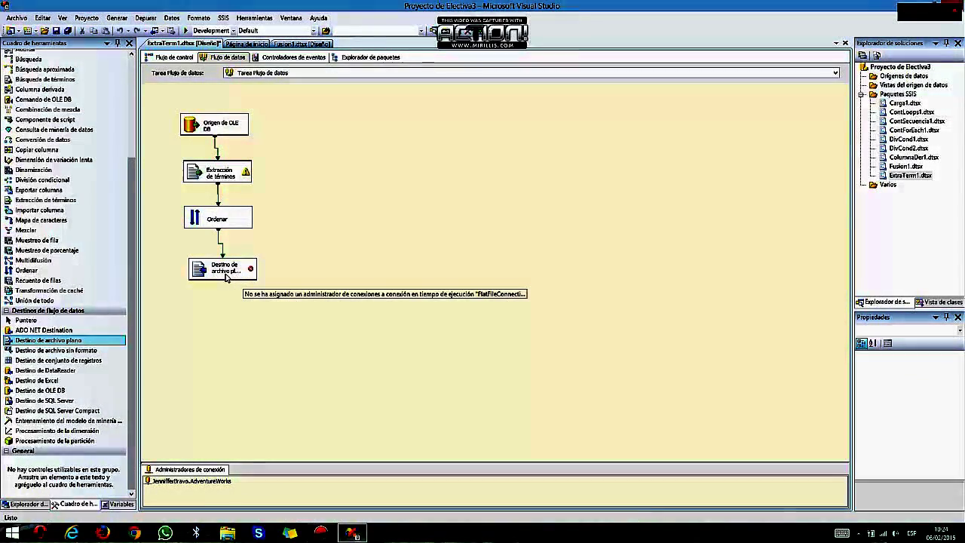
{"action": "double_click", "coordinate": [225, 270]}
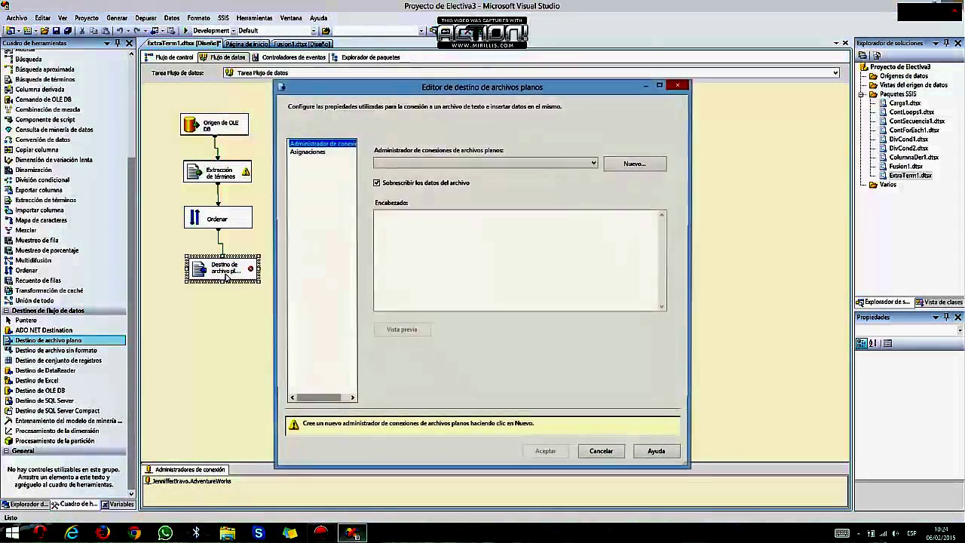
{"action": "left_click", "coordinate": [621, 166]}
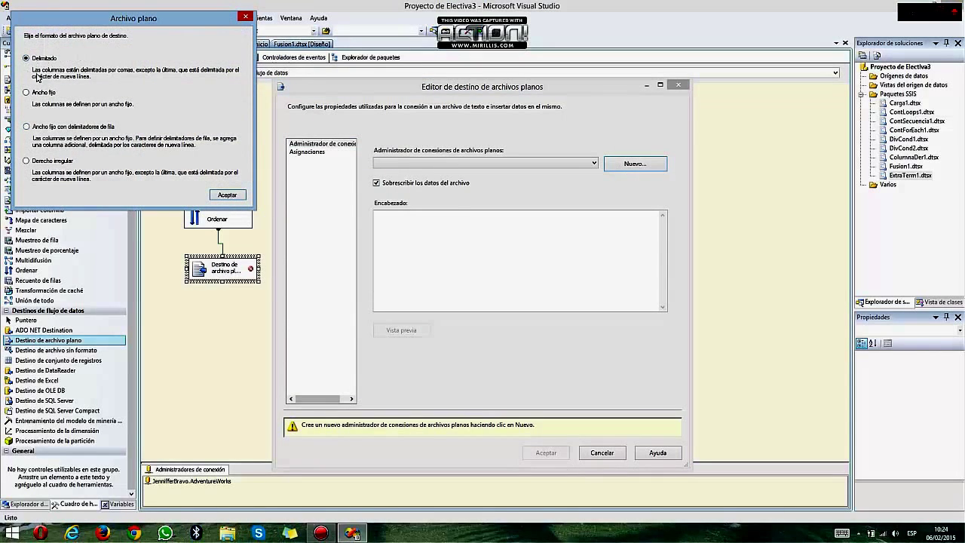
{"action": "left_click", "coordinate": [230, 195]}
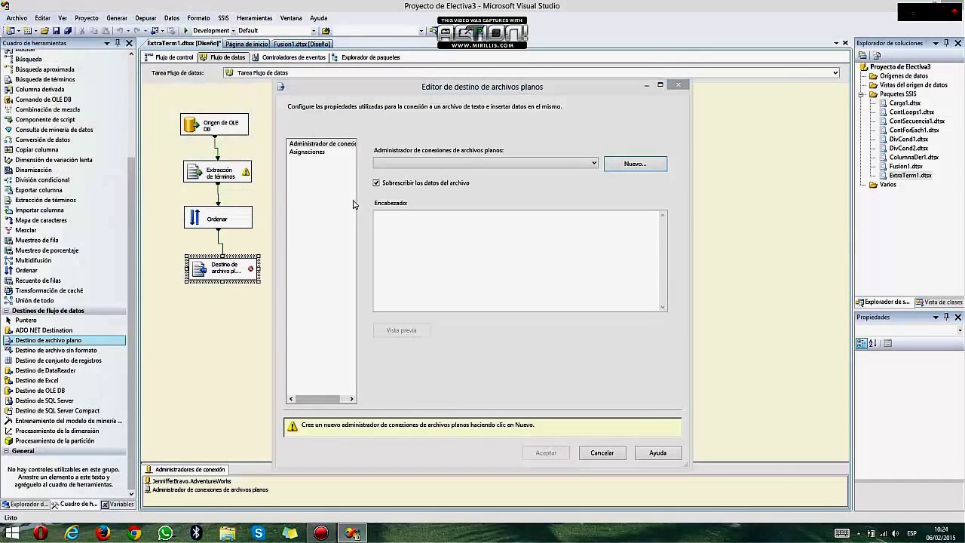
Link the flat file connection to the desktop file Terminos with column names in the first row, and accept the destination's column mappings.
{"action": "left_click", "coordinate": [608, 221]}
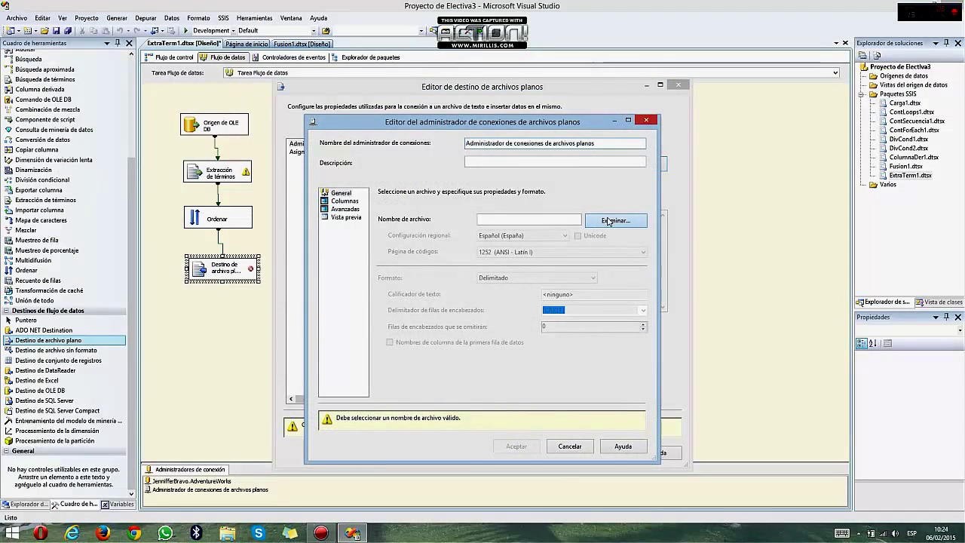
{"action": "left_click_drag", "start_coordinate": [501, 223], "coordinate": [497, 317]}
{"action": "right_click", "coordinate": [498, 302]}
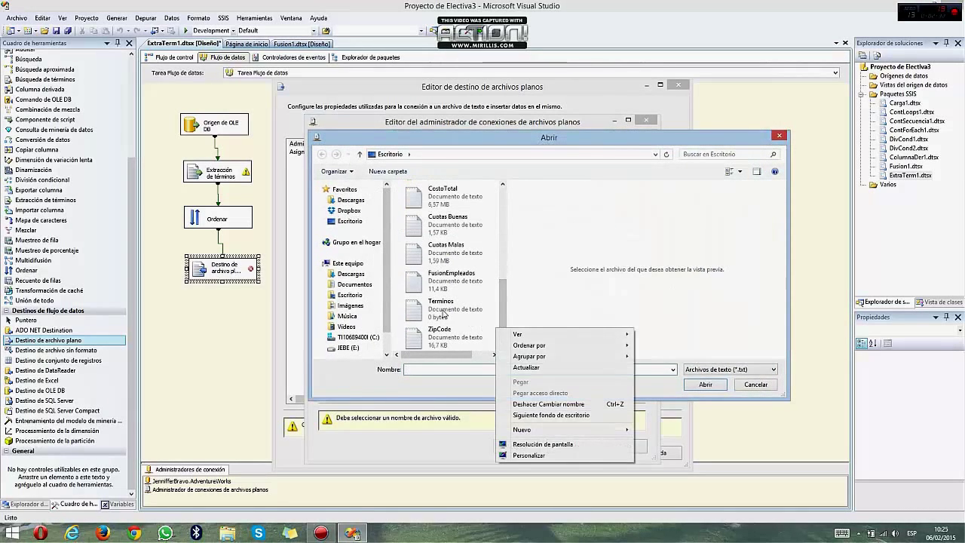
{"action": "double_click", "coordinate": [452, 311]}
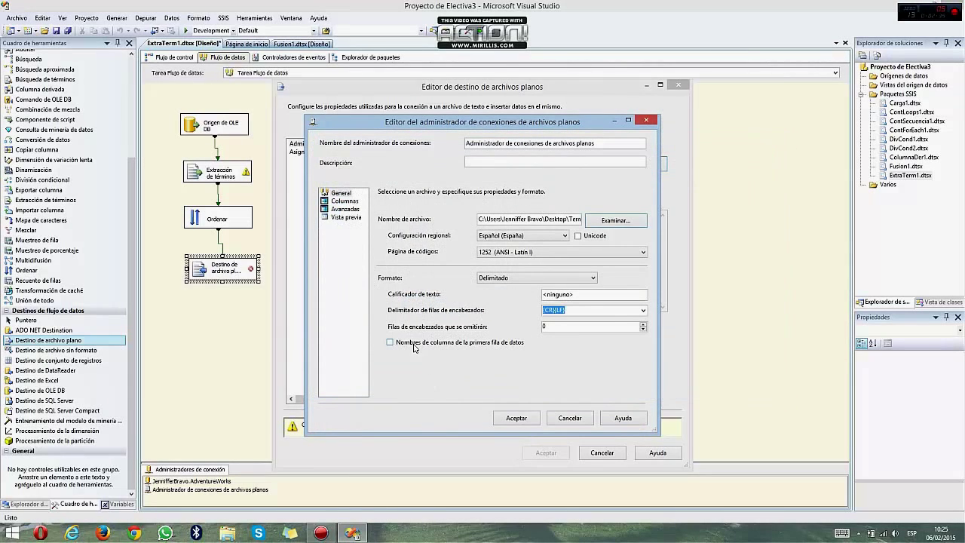
{"action": "left_click", "coordinate": [413, 346]}
{"action": "left_click", "coordinate": [503, 420]}
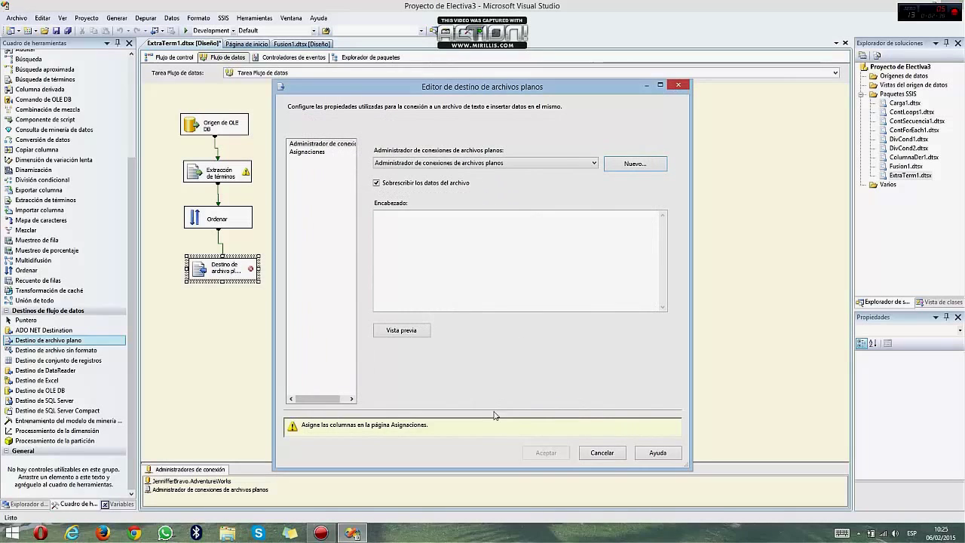
{"action": "left_click", "coordinate": [309, 152]}
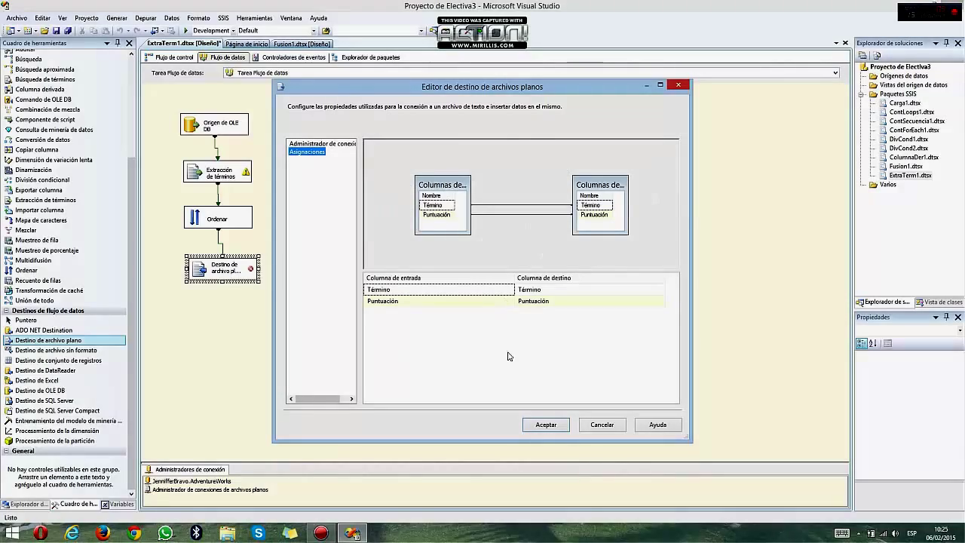
{"action": "left_click", "coordinate": [559, 430]}
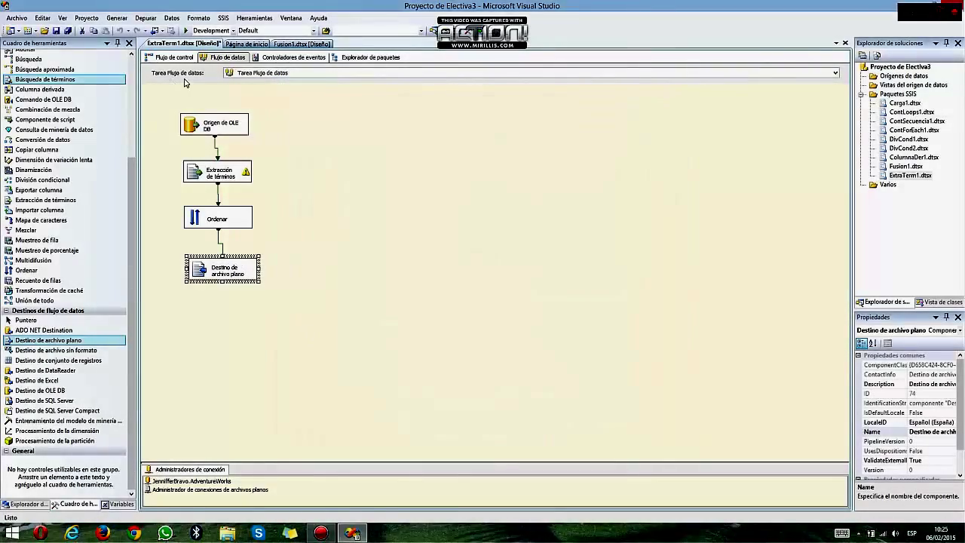
Save all project files and run the ExtraTerm1 package in debug mode.
{"action": "left_click", "coordinate": [68, 31]}
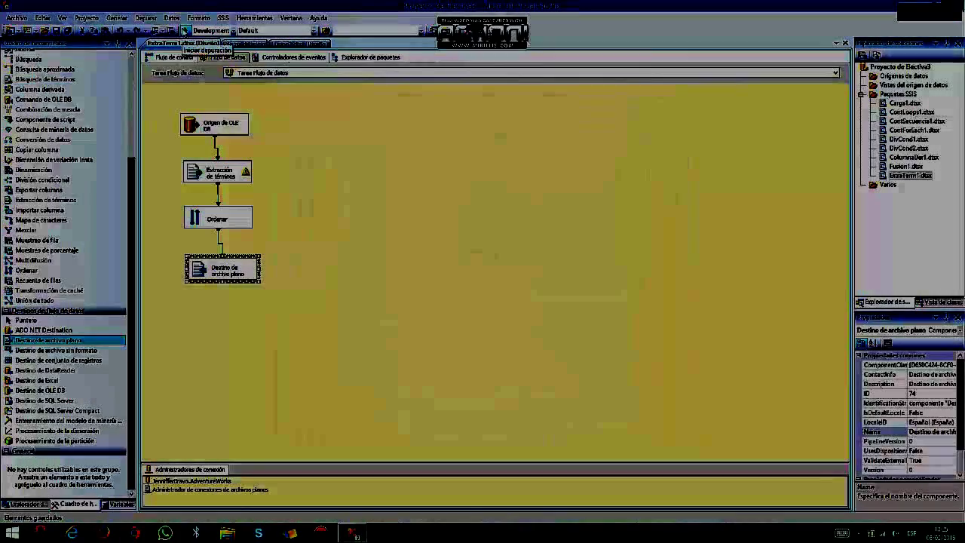
{"action": "left_click", "coordinate": [185, 31]}
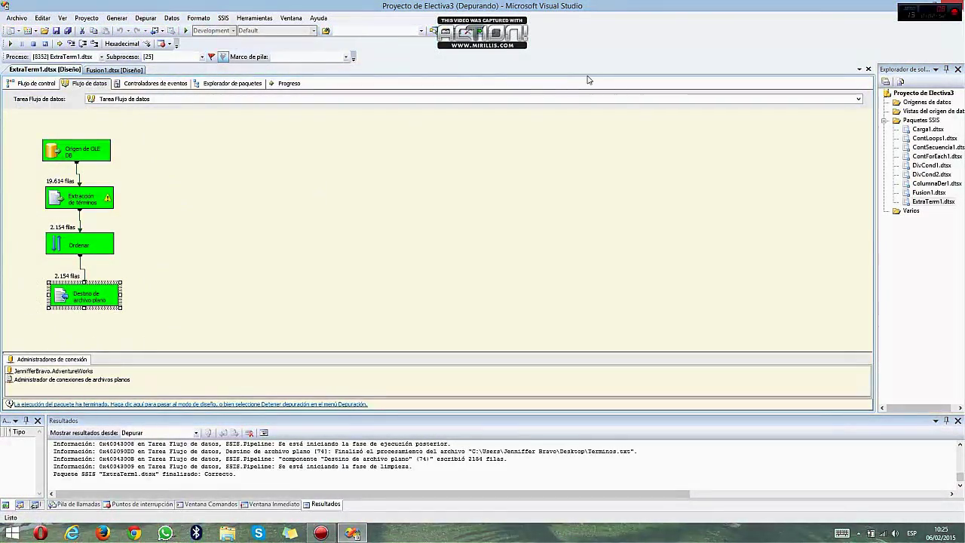
Open the Terminos desktop file in a maximized window and examine the extracted terms and their scores.
{"action": "left_click", "coordinate": [926, 5]}
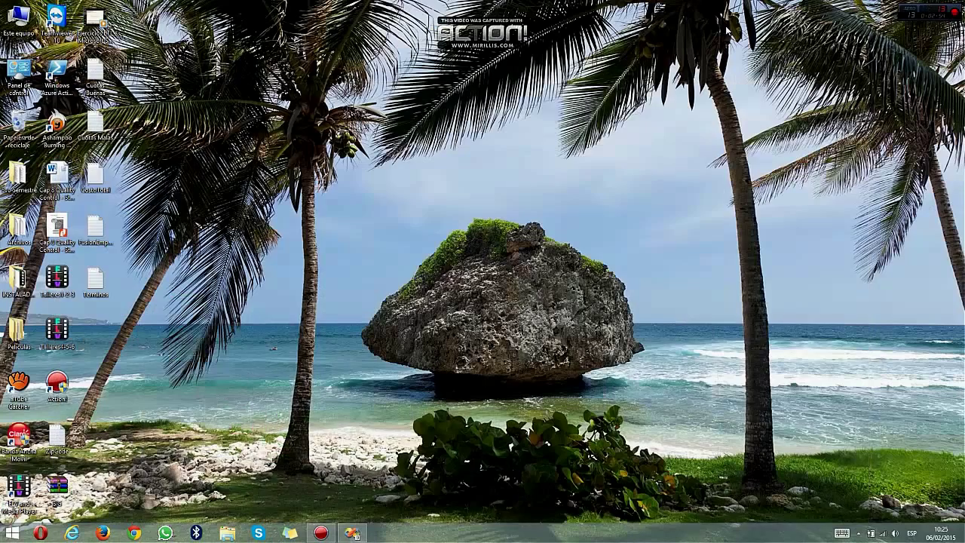
{"action": "double_click", "coordinate": [106, 281]}
{"action": "double_click", "coordinate": [631, 110]}
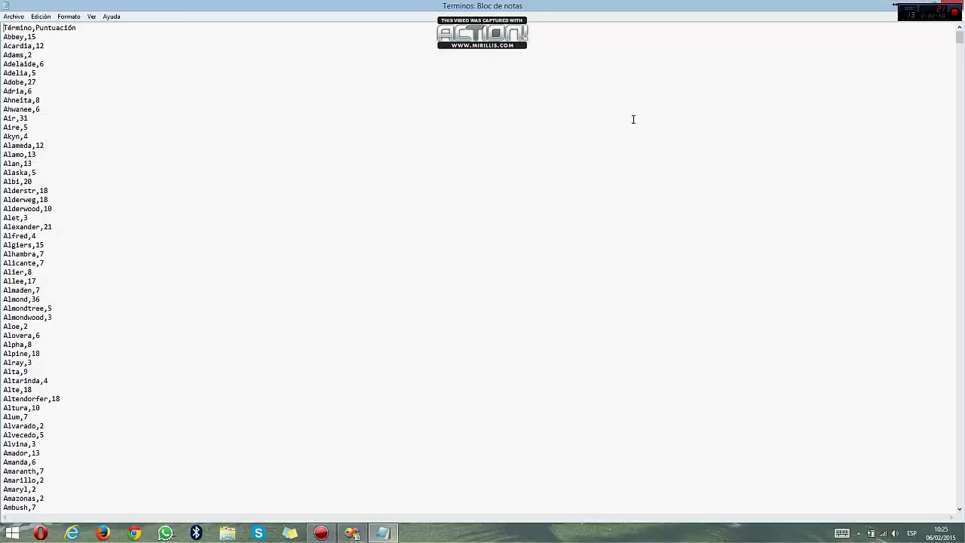